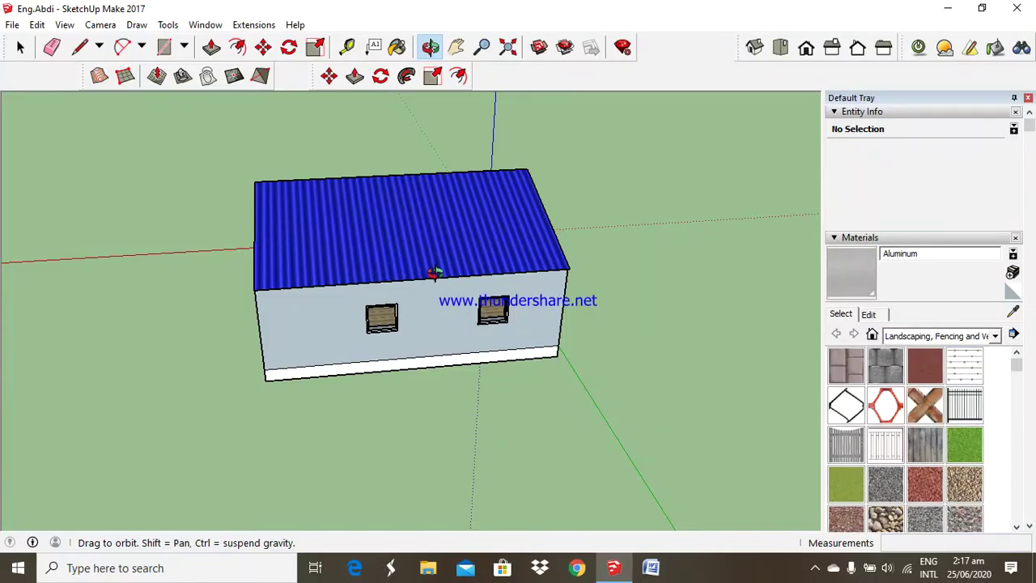
Orbit and zoom around the house to inspect its walls and windows from several corners
left_click_drag(505, 271, 523, 284)
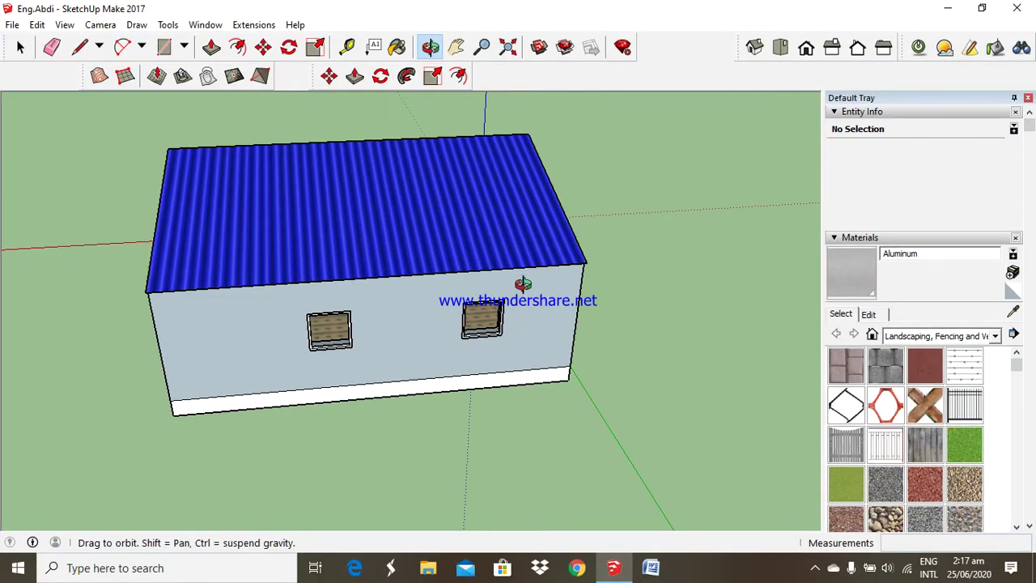
left_click_drag(381, 293, 321, 231)
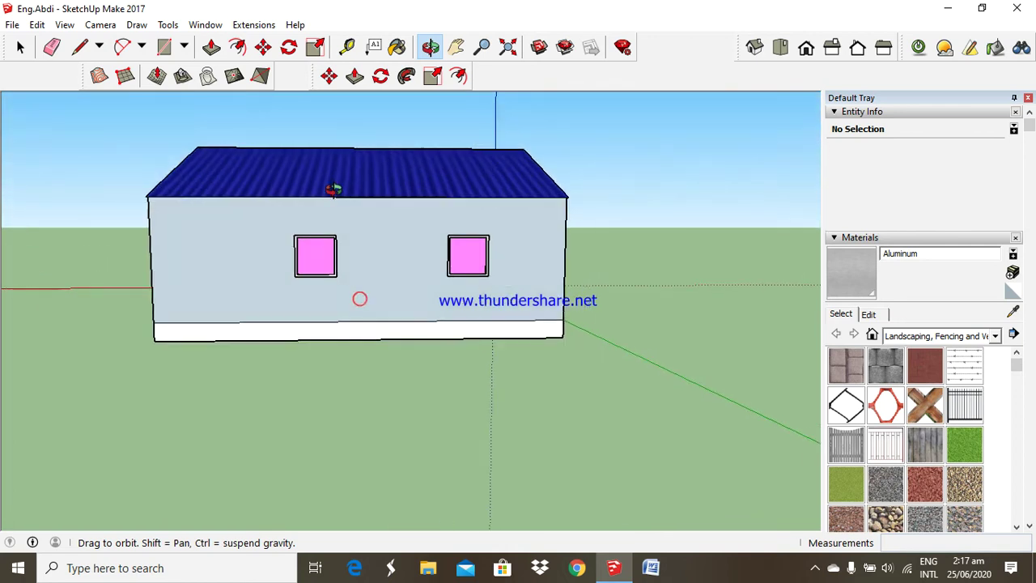
scroll(276, 277, "up", 3)
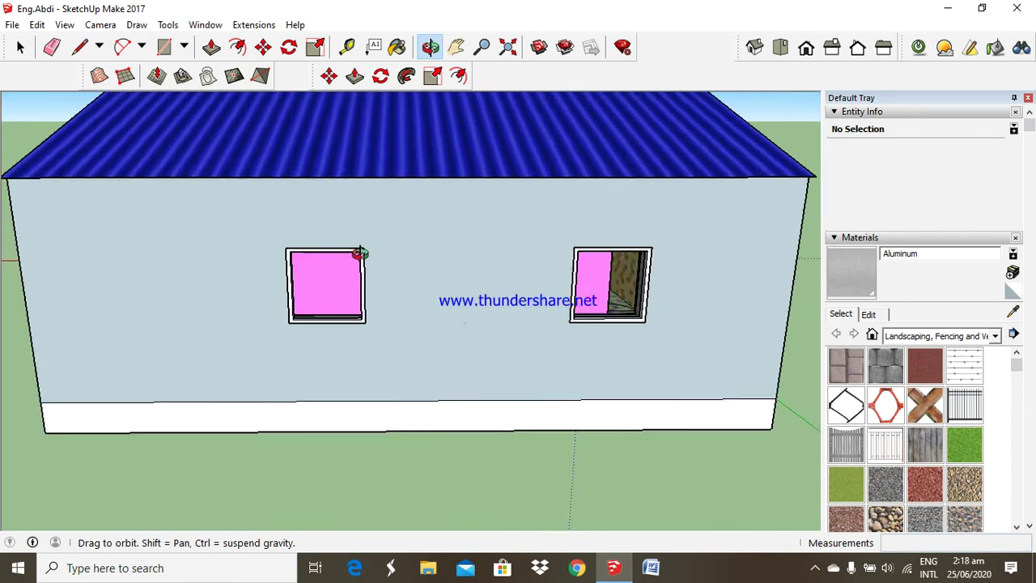
scroll(275, 248, "up", 2)
scroll(275, 248, "up", 1)
scroll(503, 309, "down", 5)
scroll(486, 278, "up", 2)
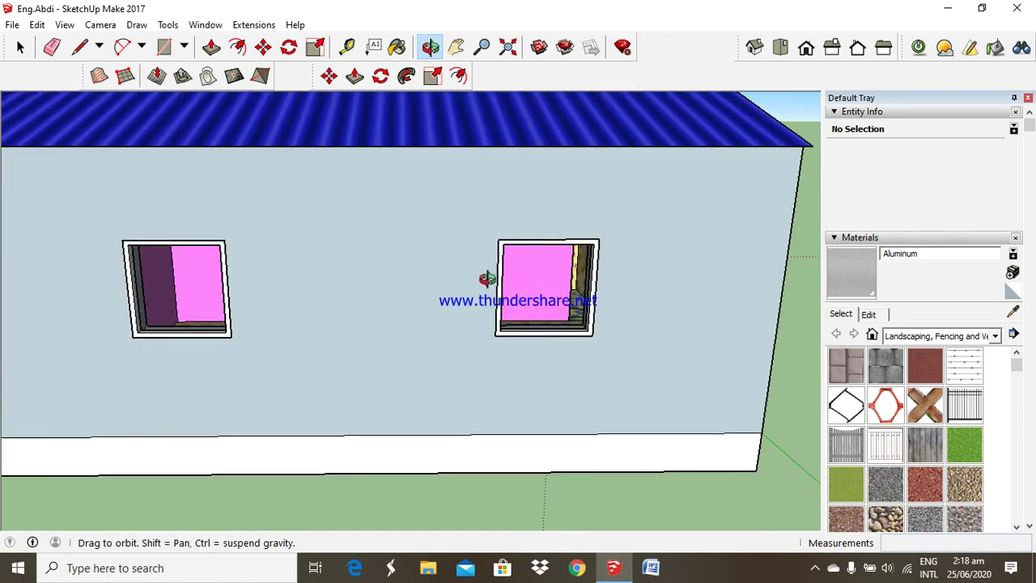
scroll(405, 312, "down", 2)
scroll(279, 274, "down", 2)
mouse_move(279, 274)
left_mouse_down()
mouse_move(266, 272)
mouse_move(447, 298)
left_mouse_up()
scroll(447, 298, "up", 3)
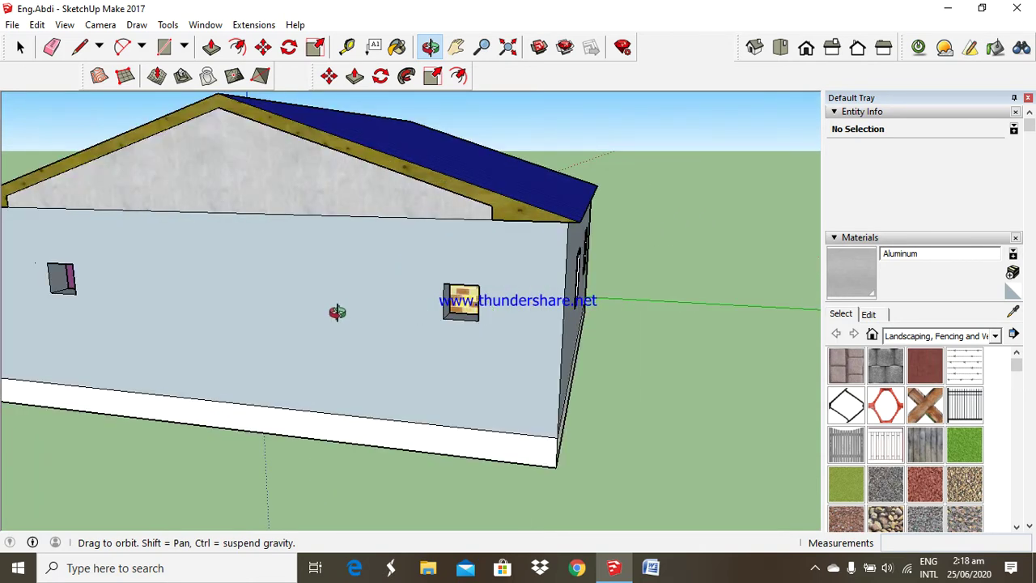
mouse_move(337, 307)
left_mouse_down()
mouse_move(600, 316)
mouse_move(477, 283)
mouse_move(610, 301)
left_mouse_up()
mouse_move(442, 294)
left_mouse_down()
mouse_move(435, 303)
mouse_move(608, 303)
mouse_move(500, 307)
mouse_move(530, 300)
left_mouse_up()
scroll(242, 324, "up", 5)
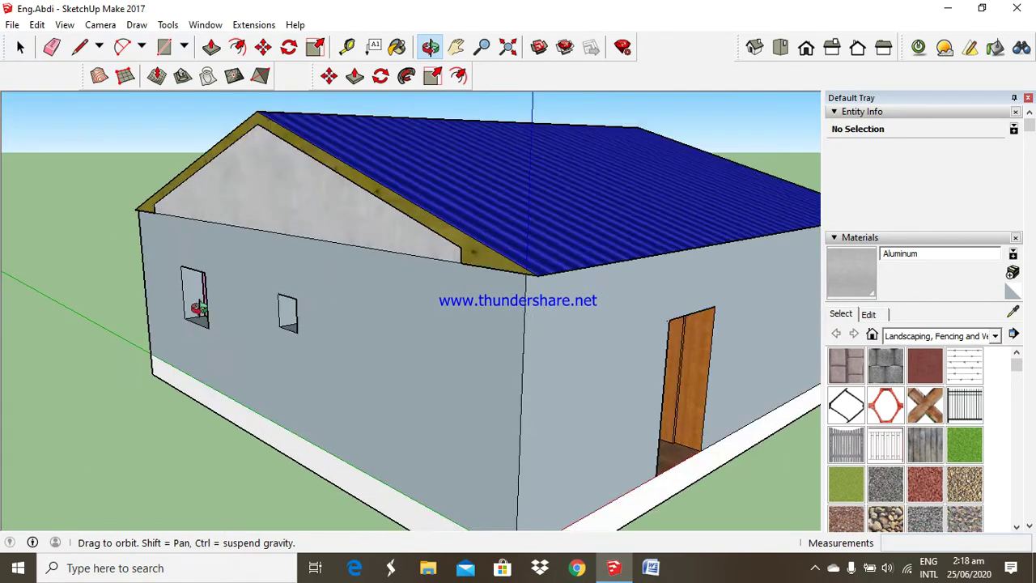
left_click_drag(233, 331, 412, 326)
scroll(476, 327, "up", 2)
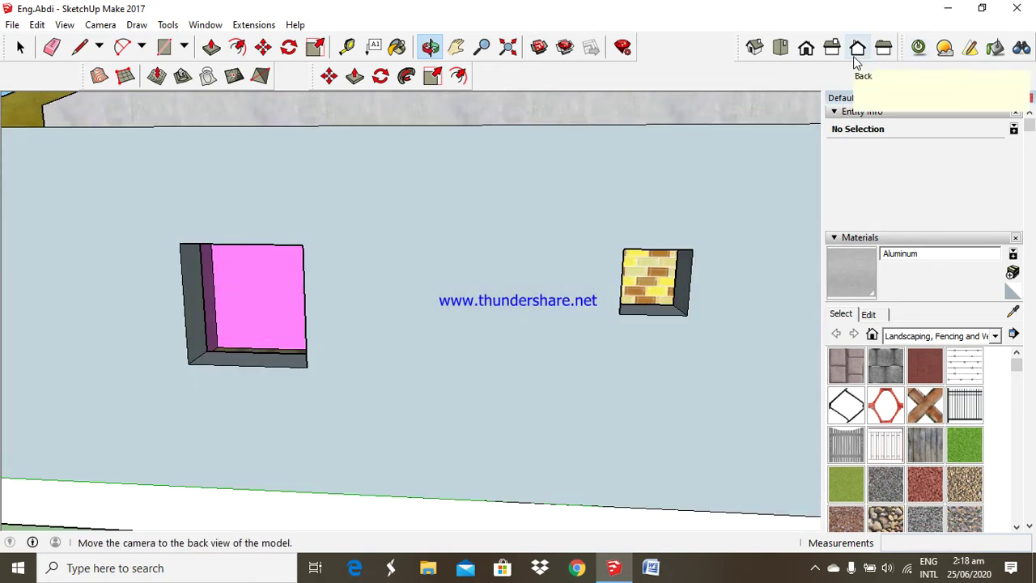
Go to the Back view, then the Left view, and zoom out to frame the gable wall
left_click(855, 62)
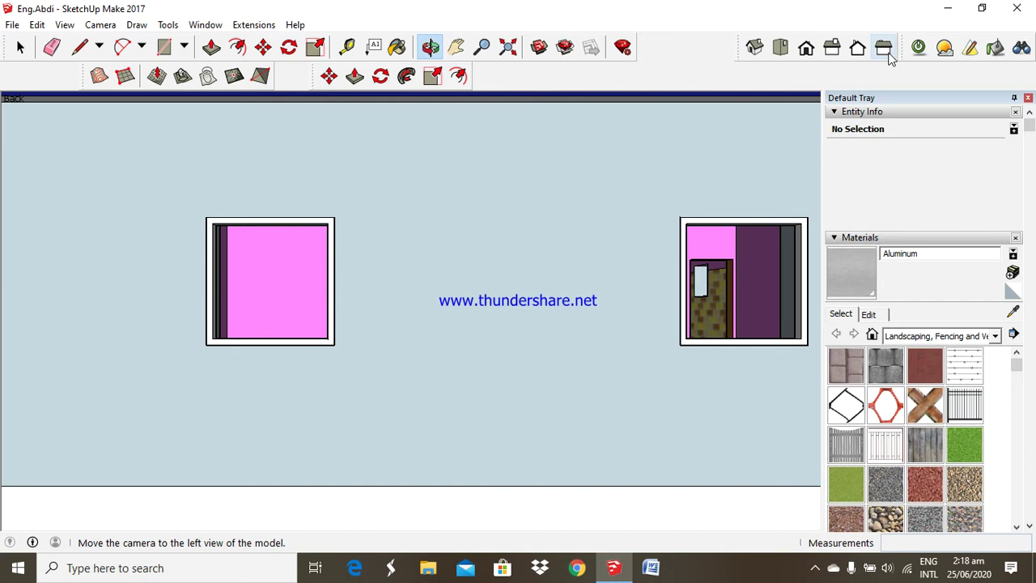
left_click(884, 49)
scroll(673, 247, "down", 1)
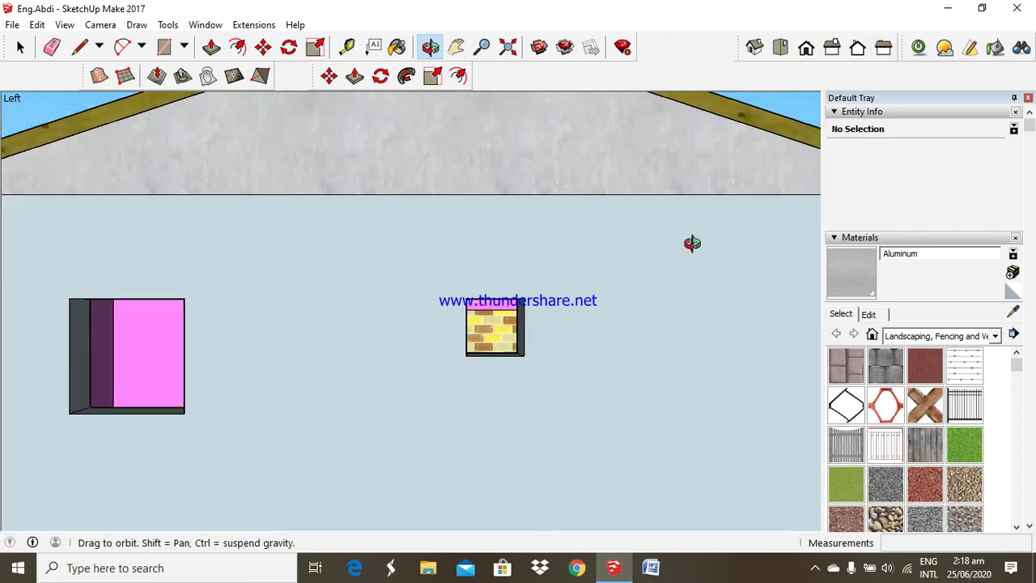
scroll(688, 240, "down", 2)
scroll(486, 288, "up", 1)
scroll(474, 291, "down", 2)
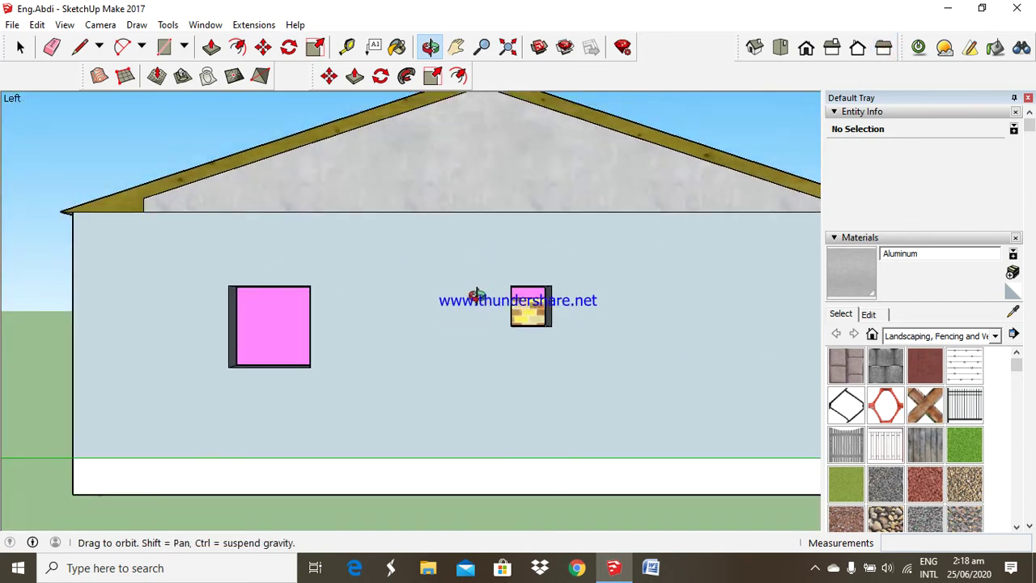
scroll(490, 332, "down", 2)
scroll(526, 323, "down", 1)
scroll(554, 280, "up", 1)
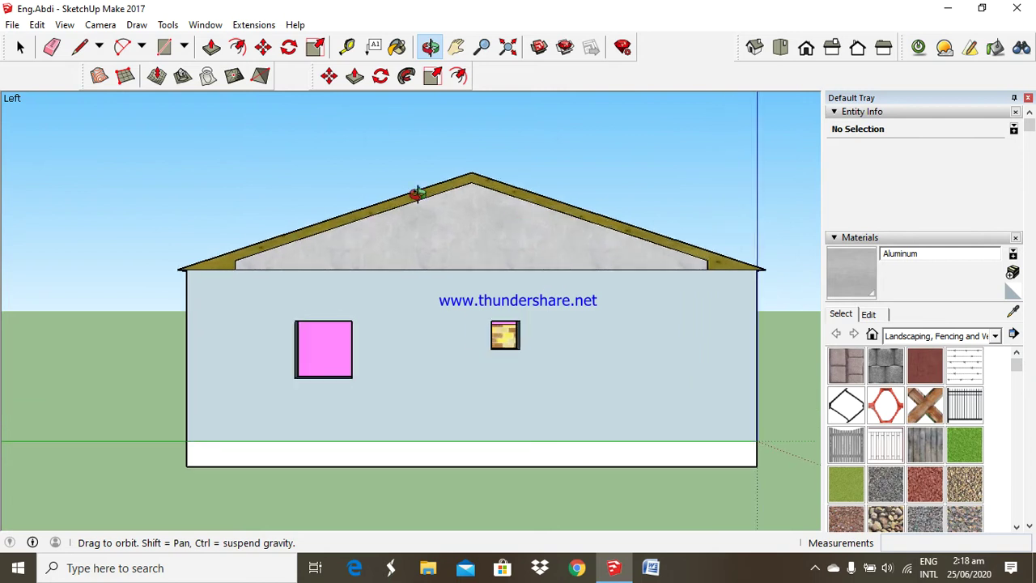
Draw a 1 m by 1 m square above the roof
left_click(164, 48)
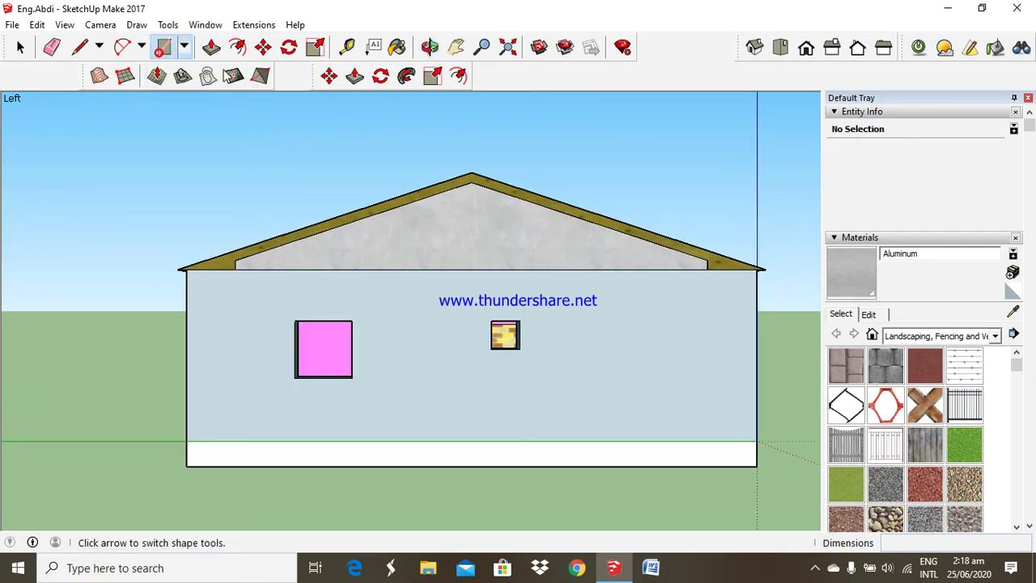
left_click(354, 104)
type("1,1")
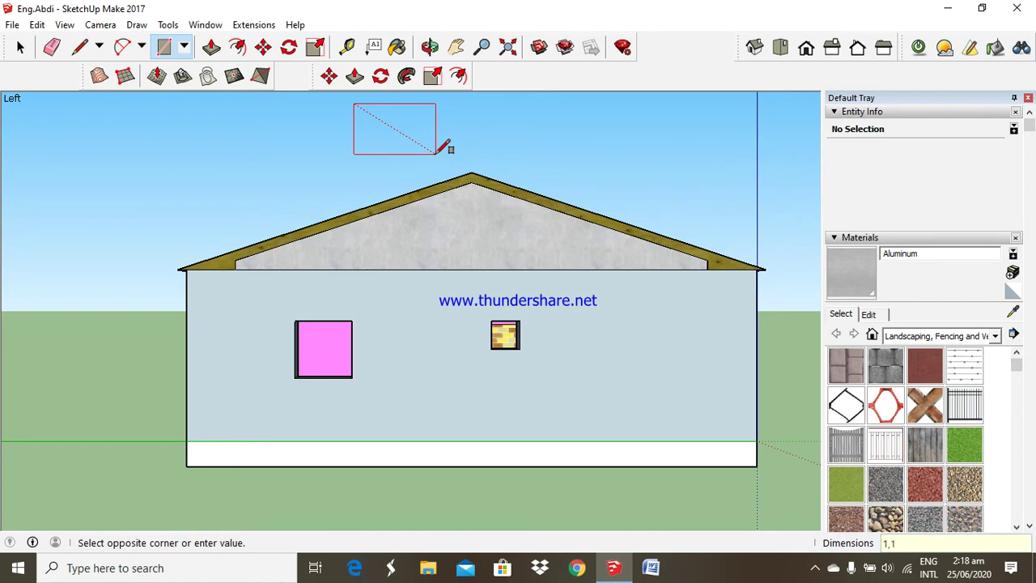
key("Return")
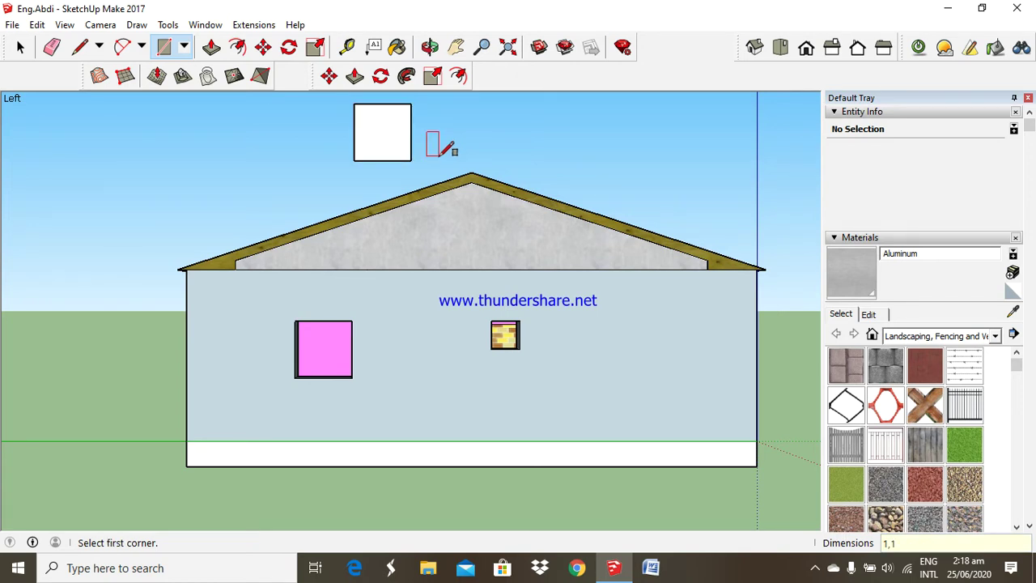
Offset the square's outline 0.05 m inward, leaving a thin ring face
left_click(238, 49)
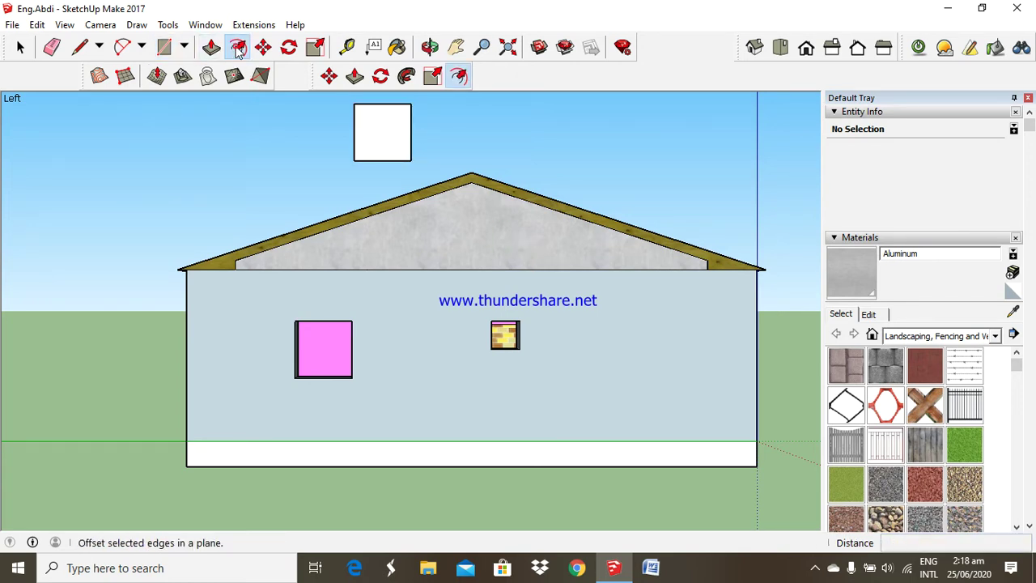
left_click(355, 112)
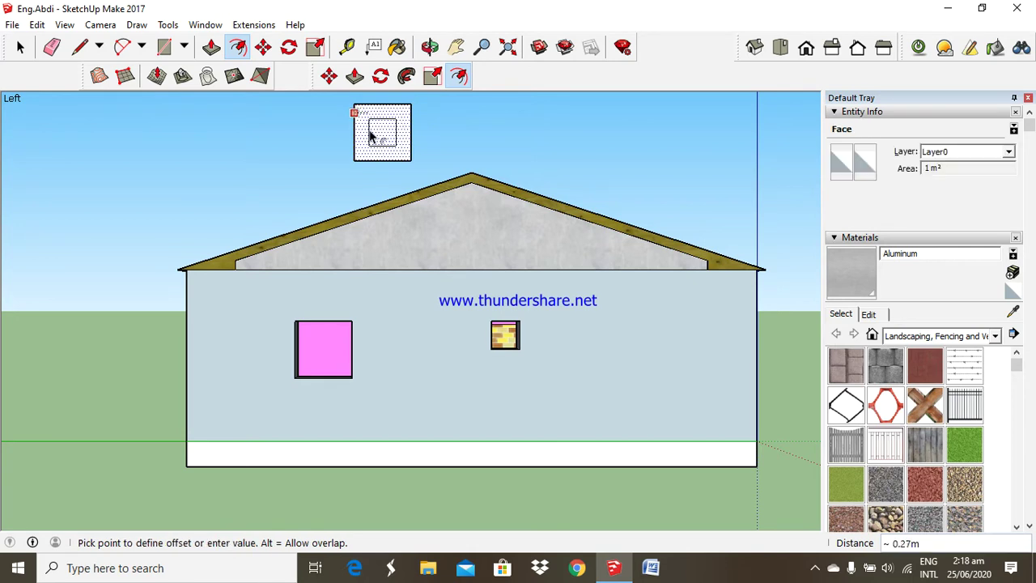
type("0.")
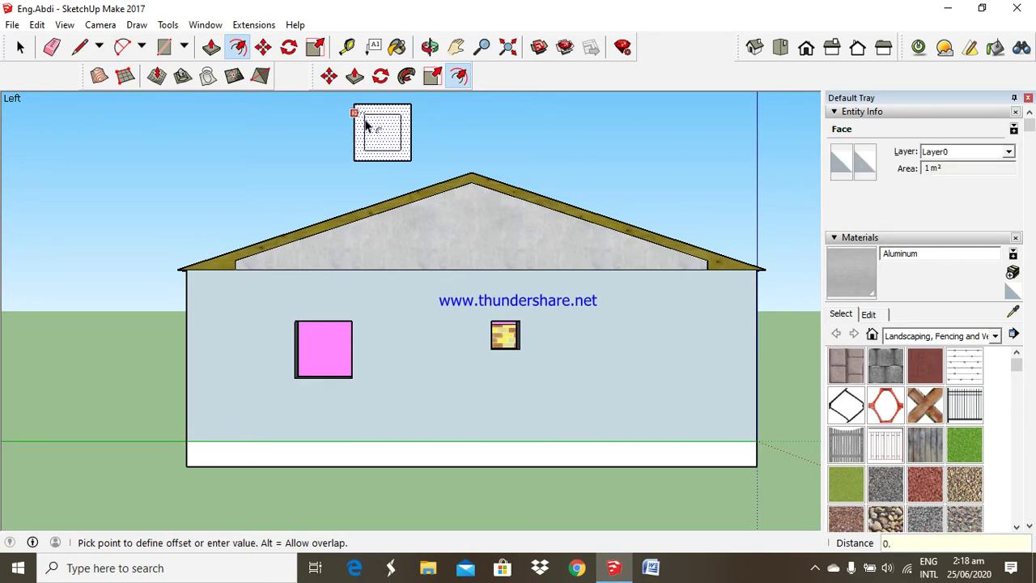
type("3")
key("Return")
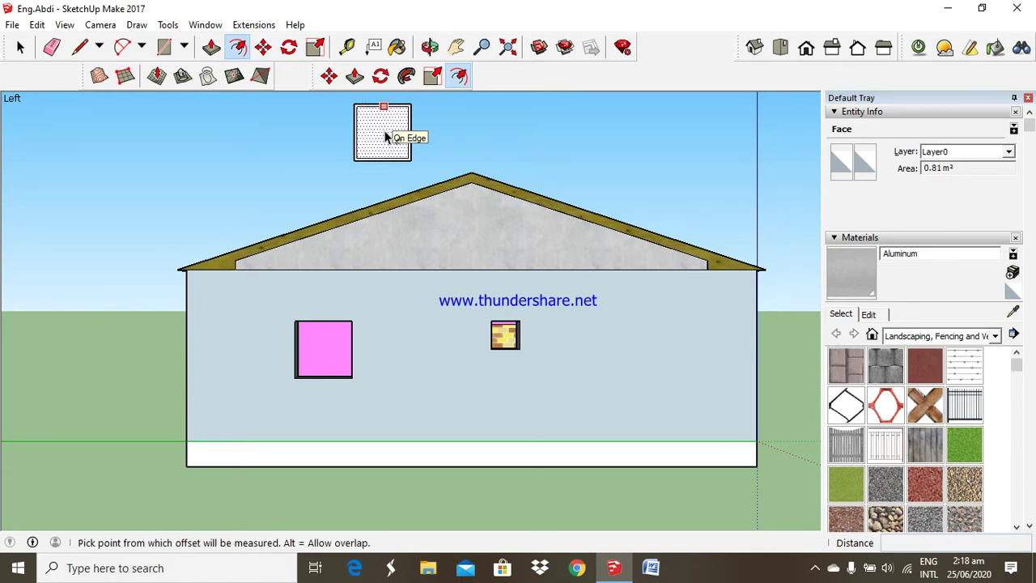
key("Escape")
scroll(371, 116, "up", 1)
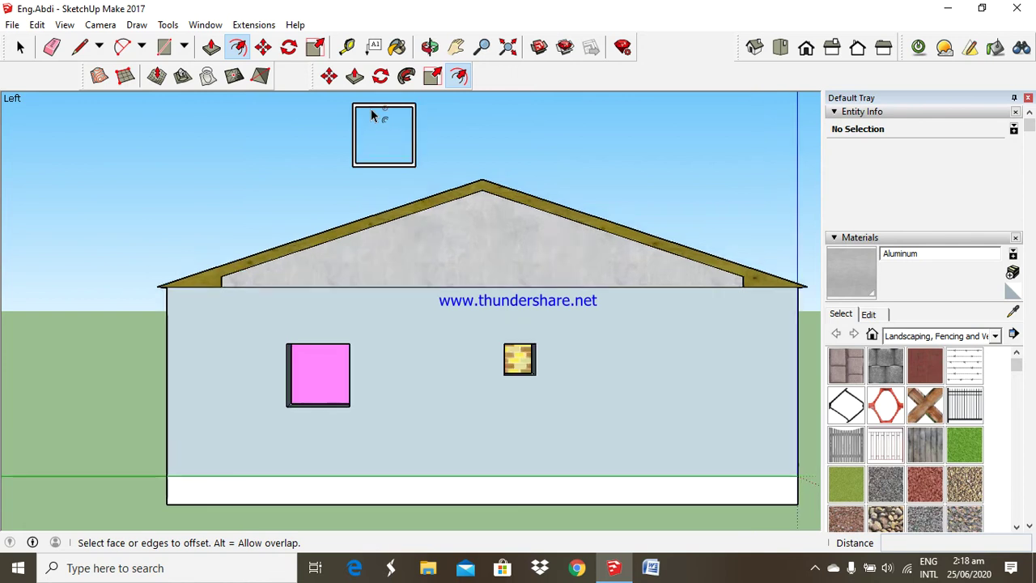
scroll(371, 114, "up", 3)
Push/Pull the thin square ring out 0.10 m into a solid frame
left_click(212, 47)
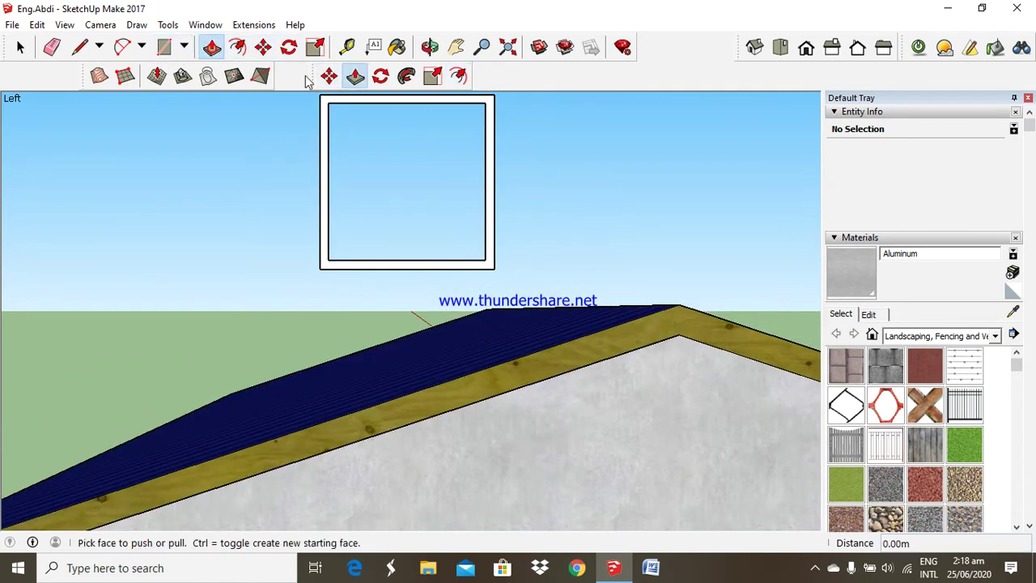
left_click(318, 129)
type("0.")
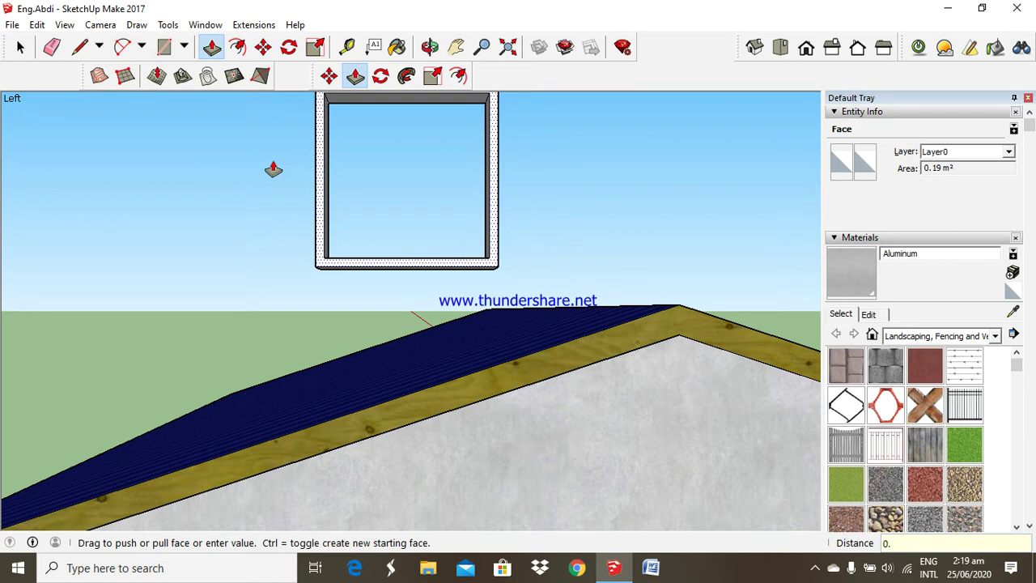
type("1")
key("Return")
scroll(313, 267, "down", 2)
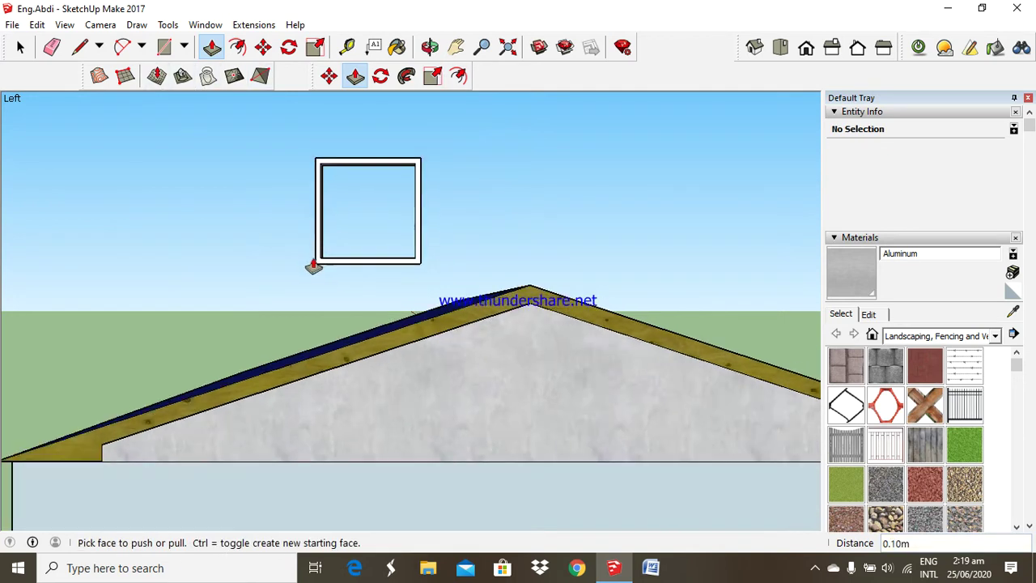
scroll(320, 198, "up", 2)
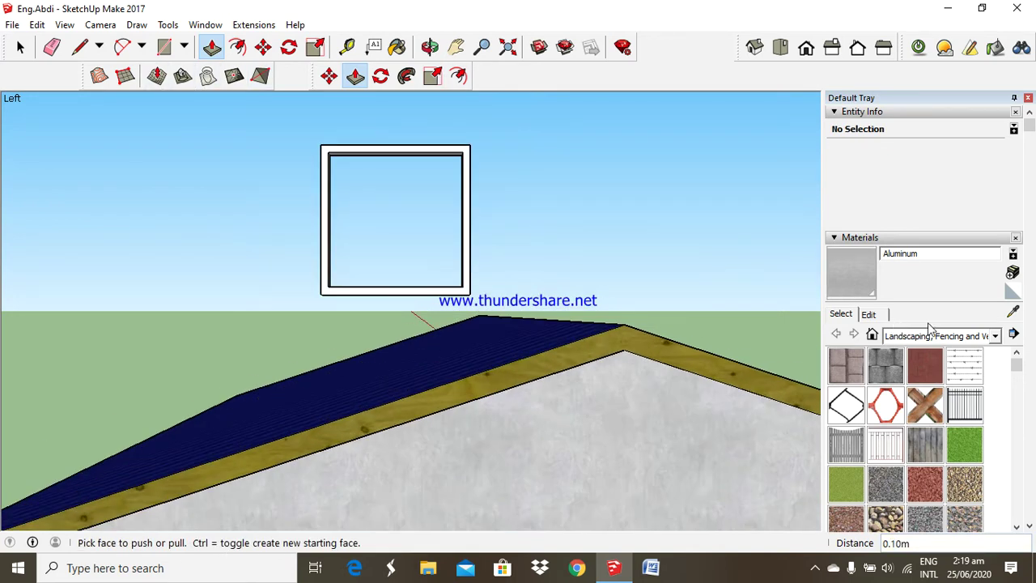
left_click(994, 337)
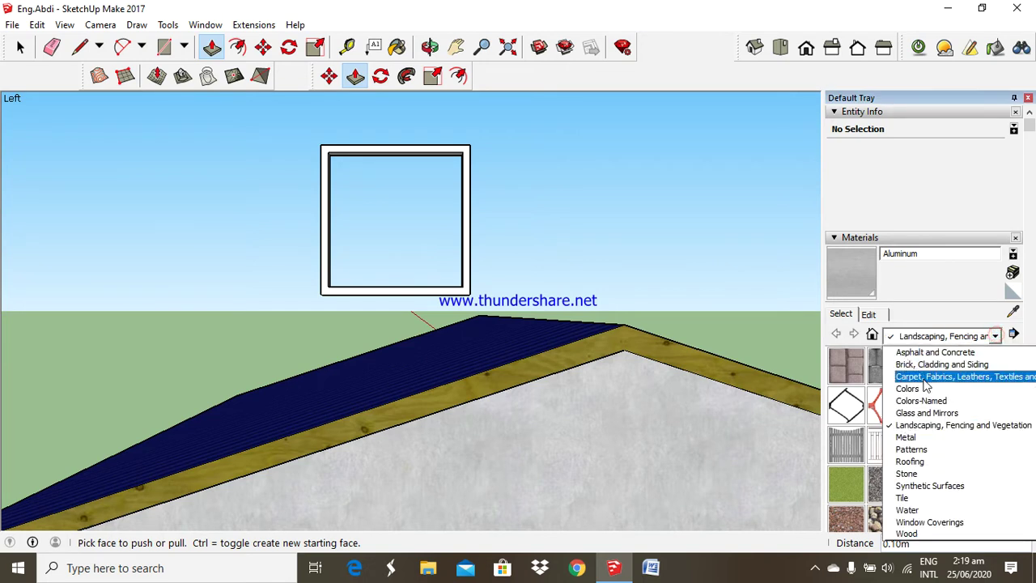
Paint the square frame with the Metal collection's Aluminum material and select the whole frame
left_click(928, 438)
left_click(848, 368)
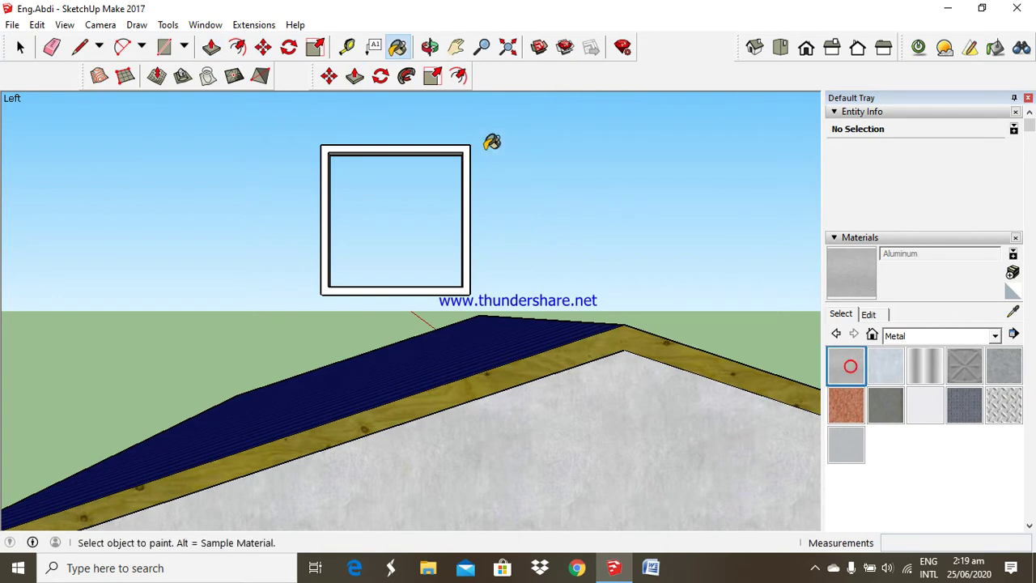
left_click(462, 148)
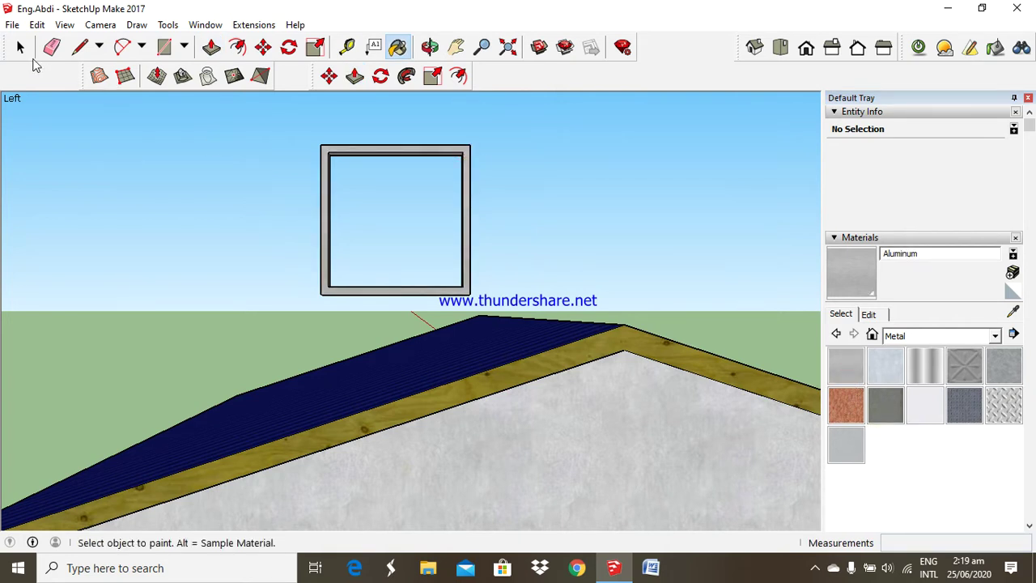
left_click(30, 57)
left_click_drag(286, 134, 530, 320)
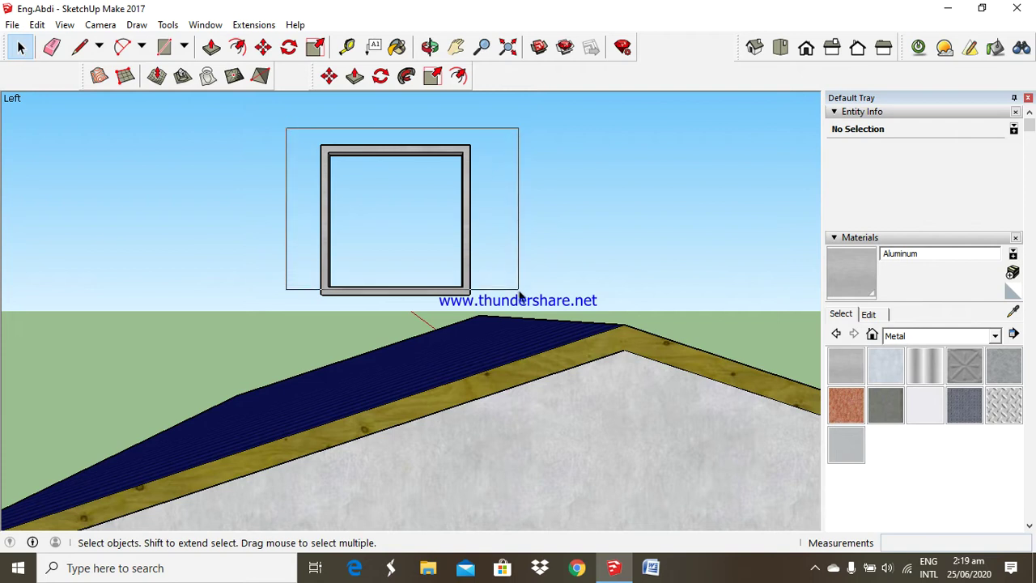
Group the Aluminum frame and move it by its corner onto the pink gable-wall window
right_click(468, 159)
mouse_move(522, 303)
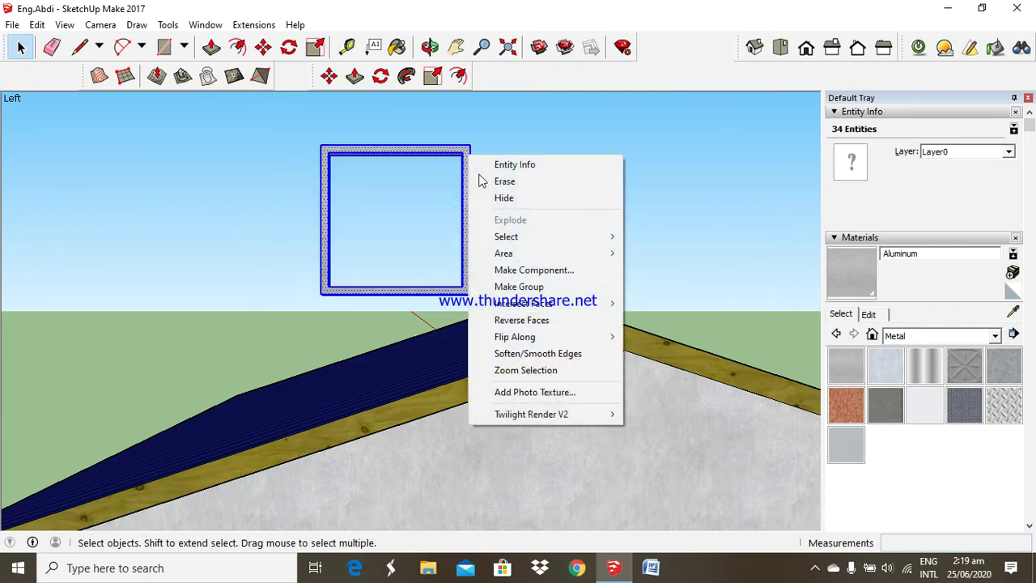
left_click(519, 286)
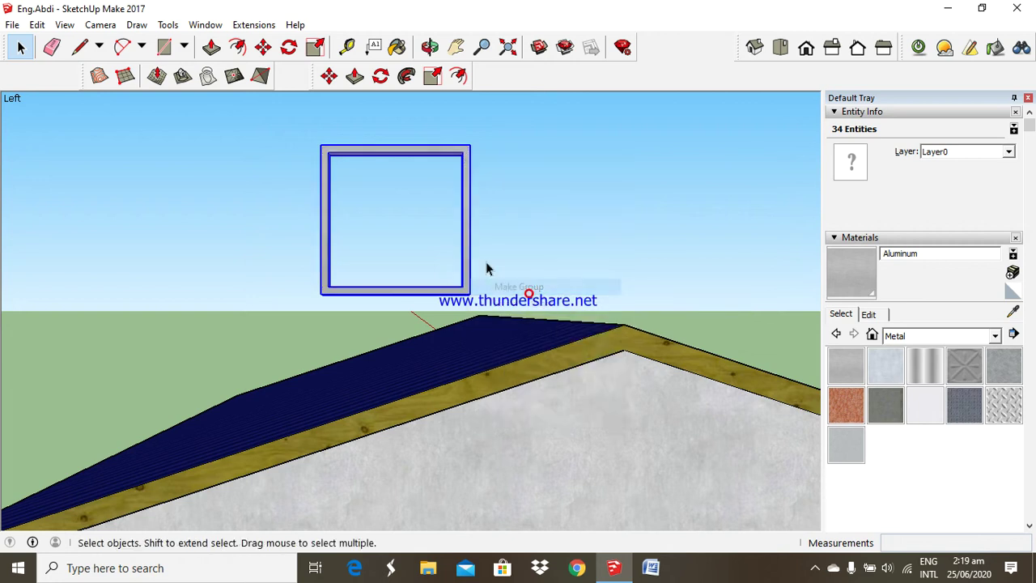
left_click(254, 51)
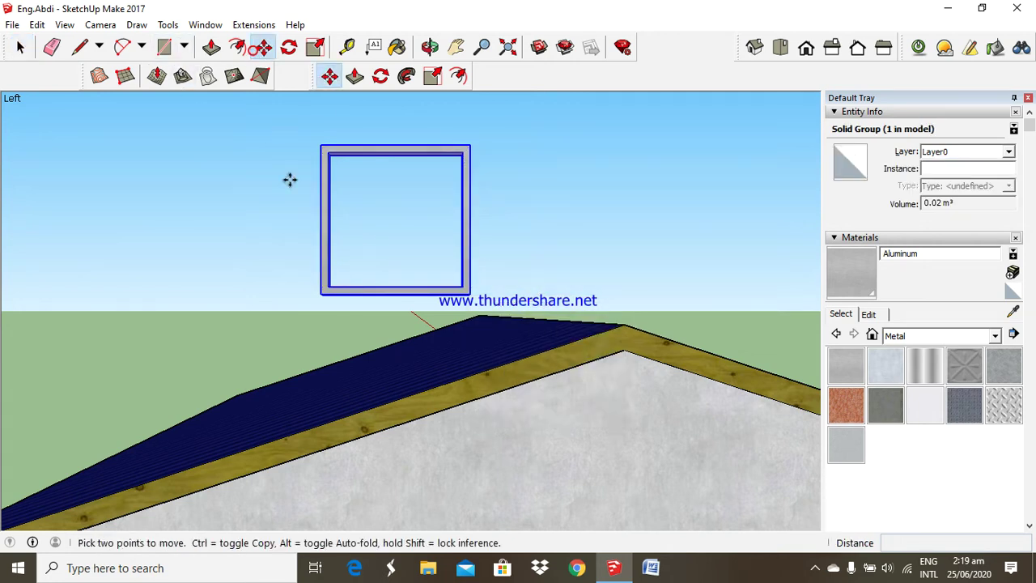
left_click(321, 291)
scroll(321, 291, "down", 3)
scroll(388, 243, "down", 2)
scroll(321, 429, "up", 5)
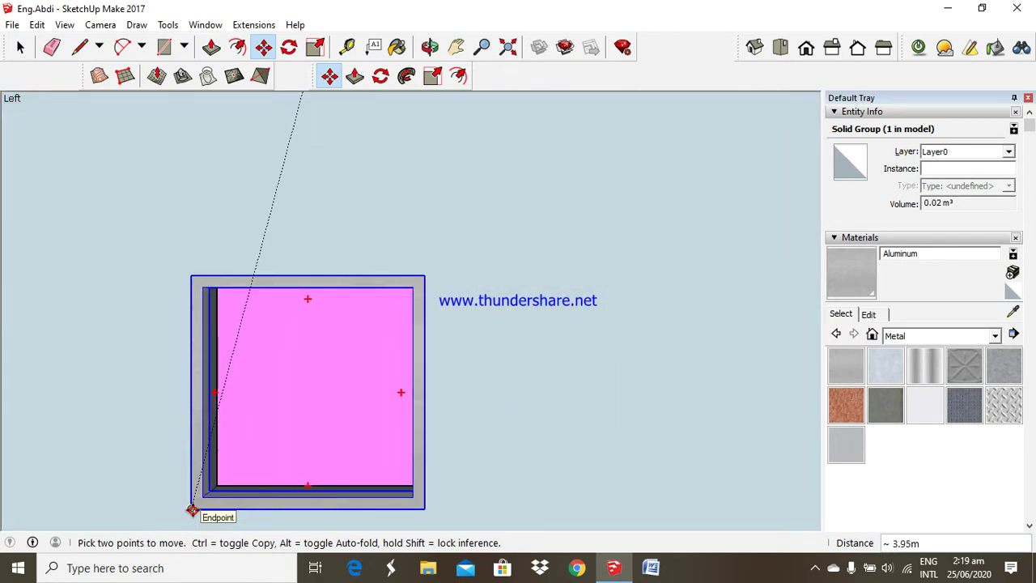
left_click(192, 510)
scroll(190, 412, "down", 2)
scroll(196, 364, "down", 2)
scroll(196, 364, "down", 1)
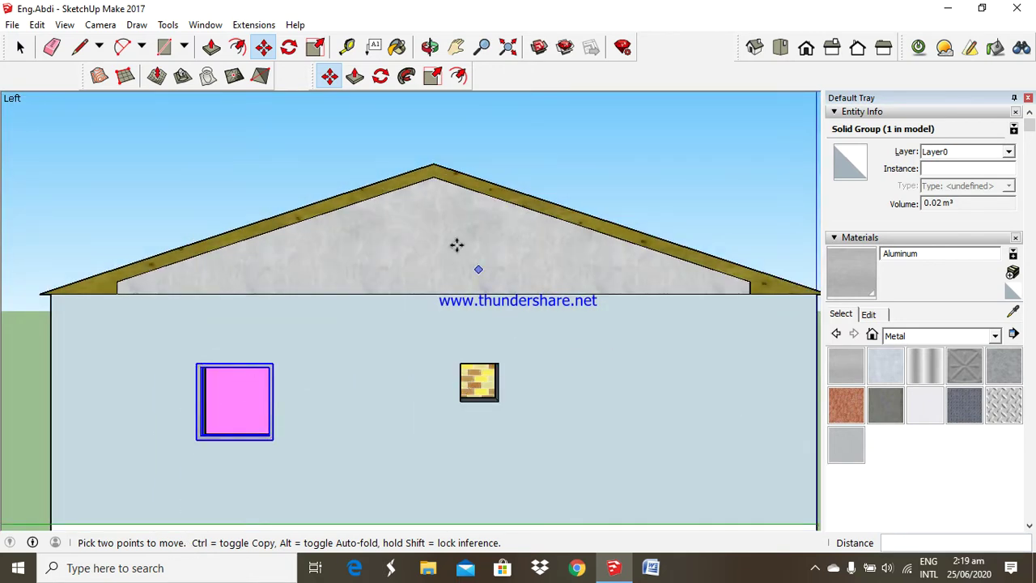
scroll(488, 340, "up", 2)
scroll(469, 356, "down", 2)
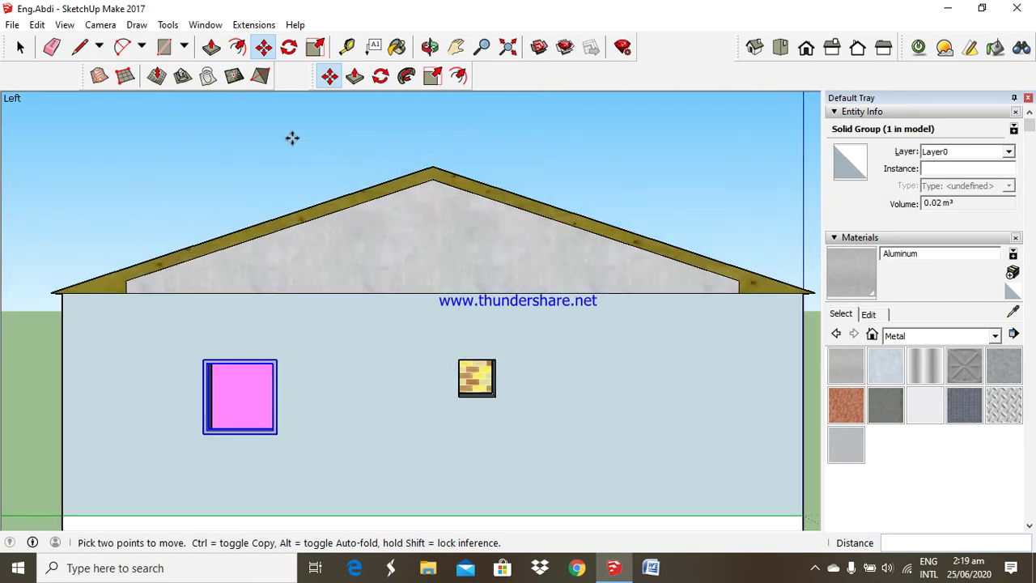
left_click(166, 49)
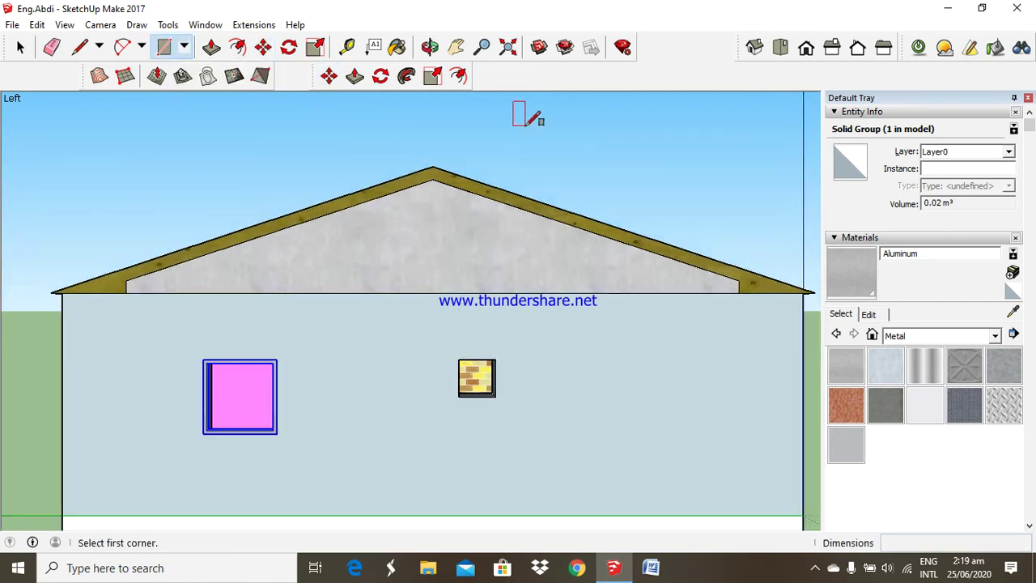
Draw a 0.5 m by 0.5 m square above the gable
left_click(521, 115)
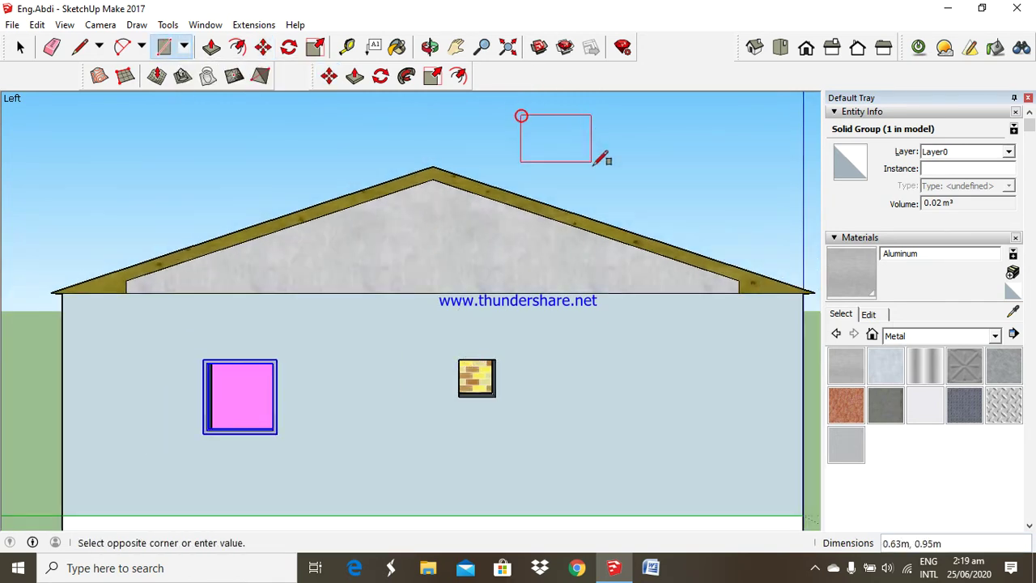
type("0.5,0.05")
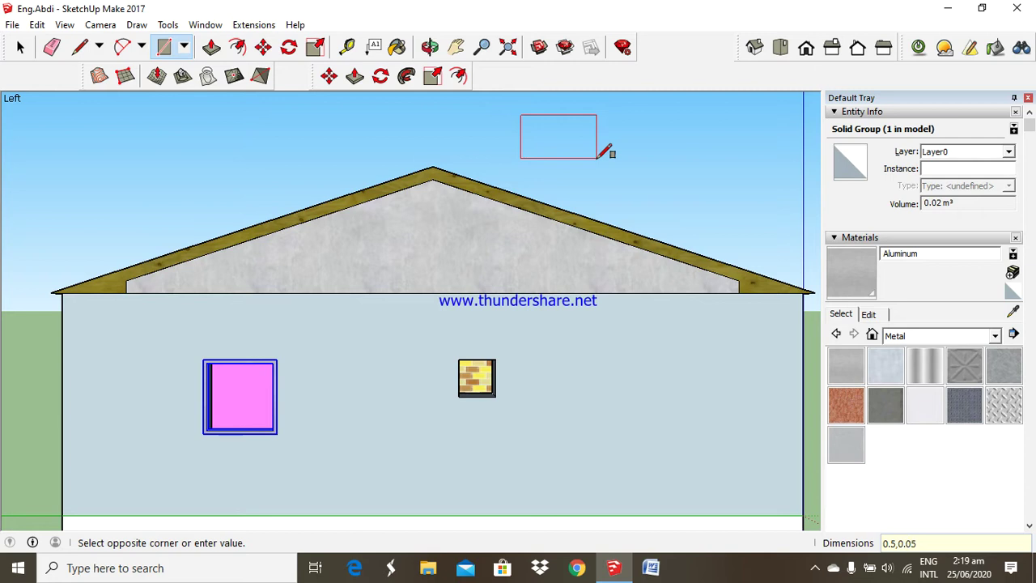
key("Return")
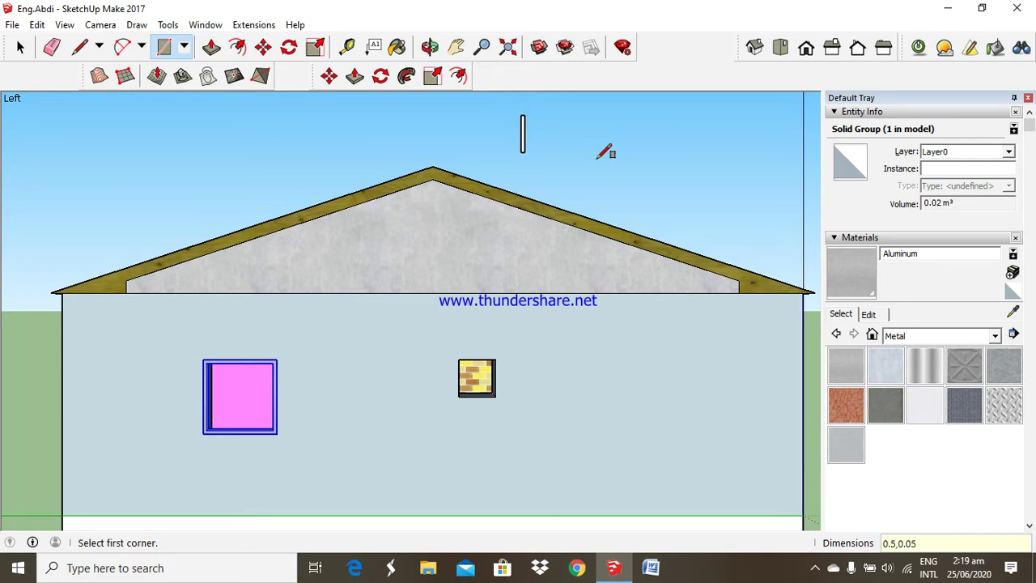
left_click(521, 123)
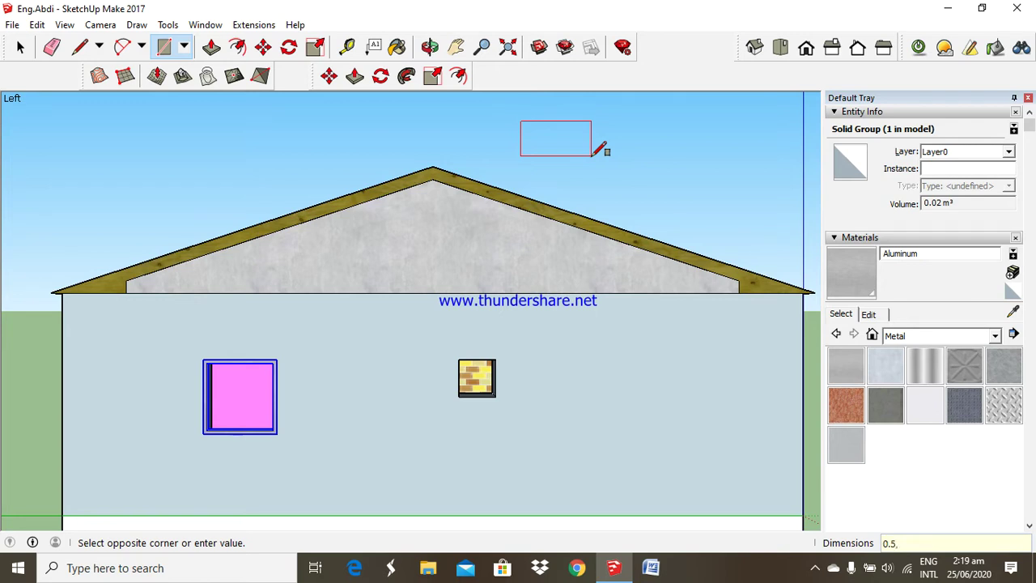
key("Return")
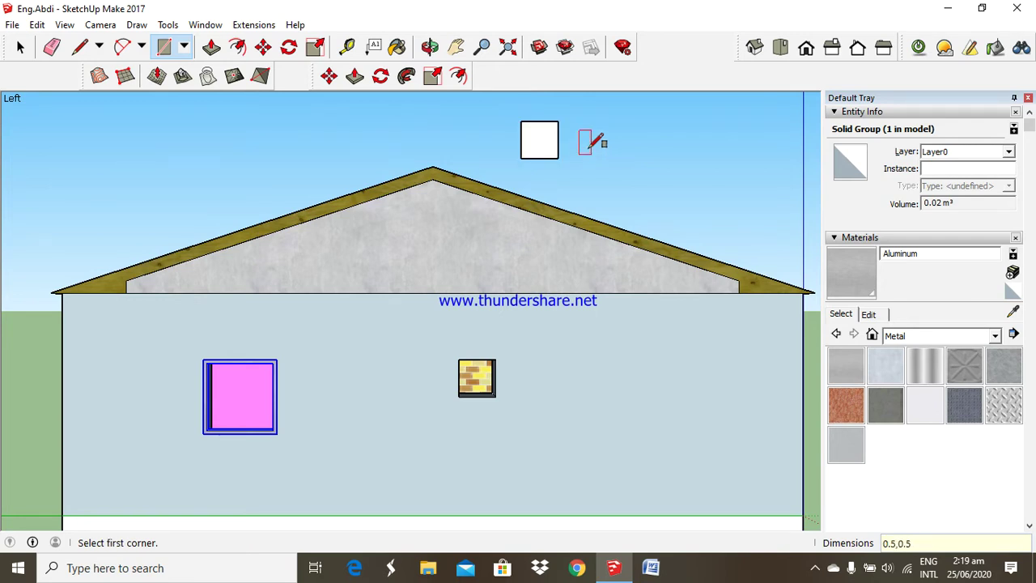
Offset the square's edge 0.02 m inward to form a thin ring
left_click(238, 49)
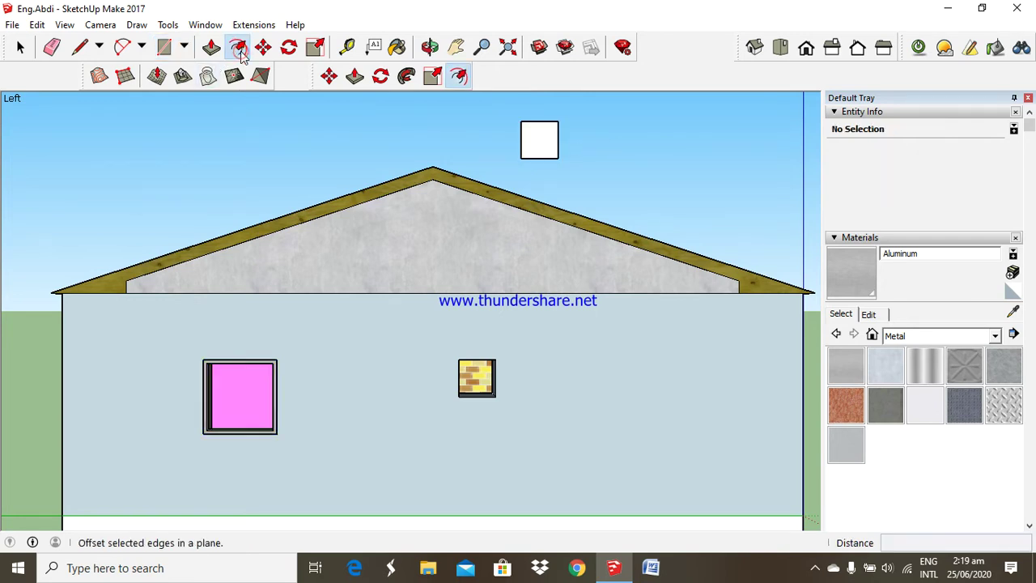
scroll(530, 135, "up", 2)
scroll(555, 121, "up", 2)
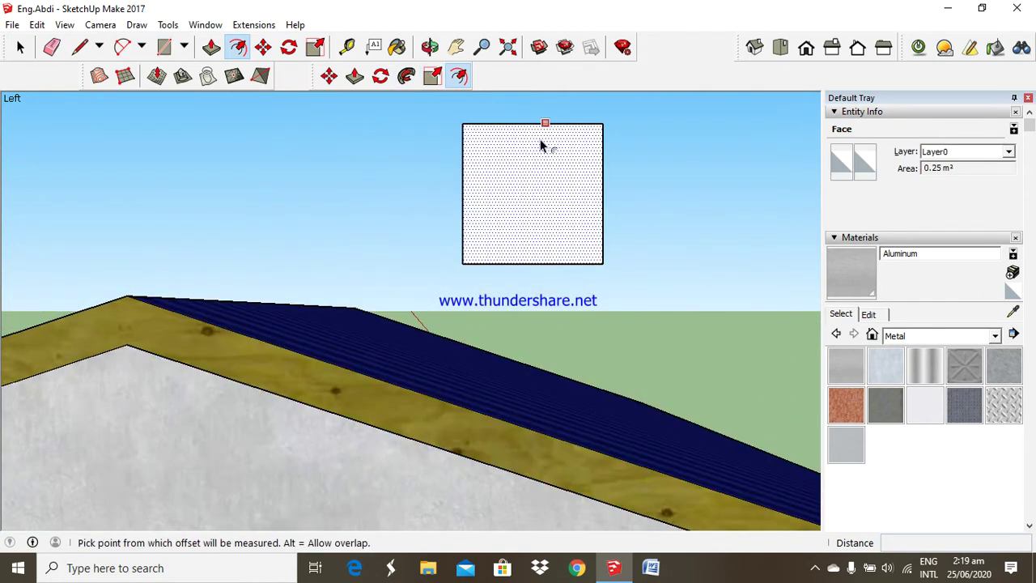
left_click(528, 158)
type("0.02")
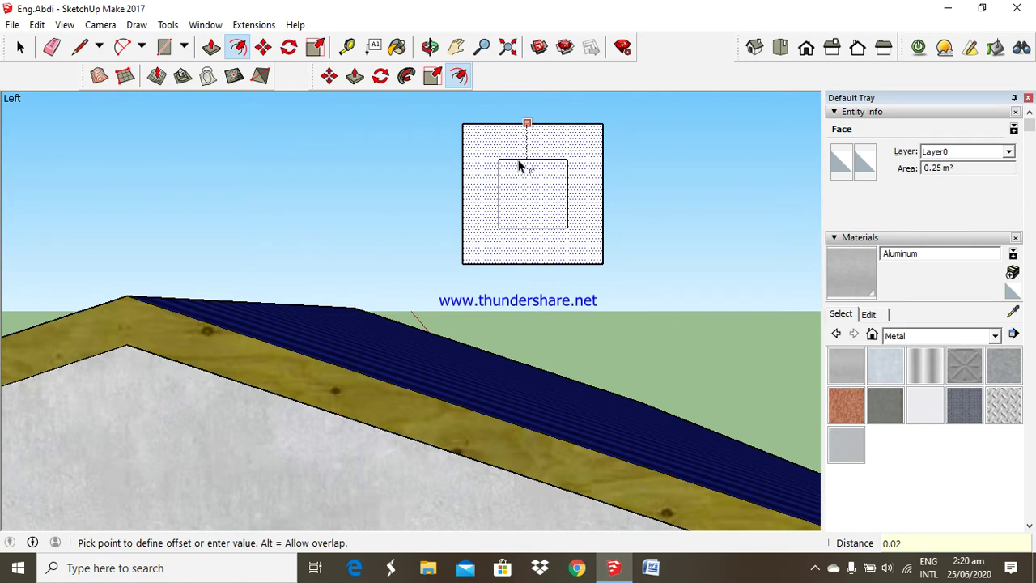
key("Return")
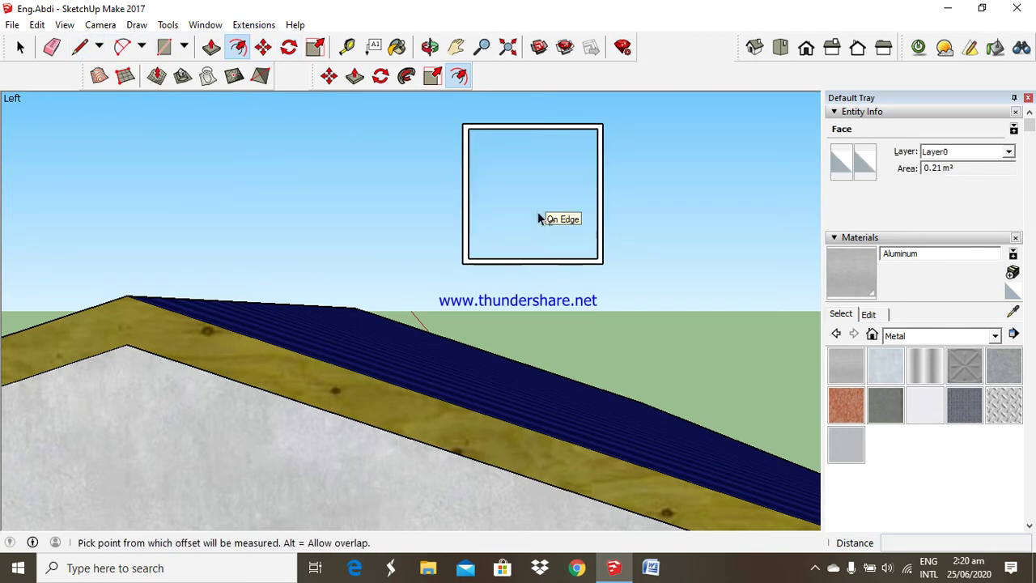
Push/Pull the outer ring out 0.05 m into a raised frame
left_click(211, 47)
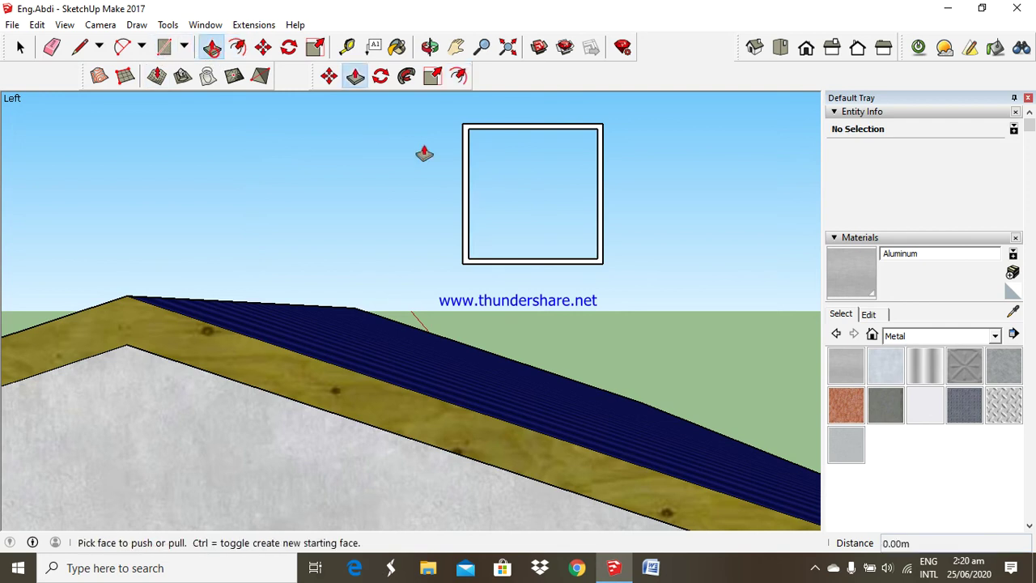
left_click_drag(466, 147, 541, 205)
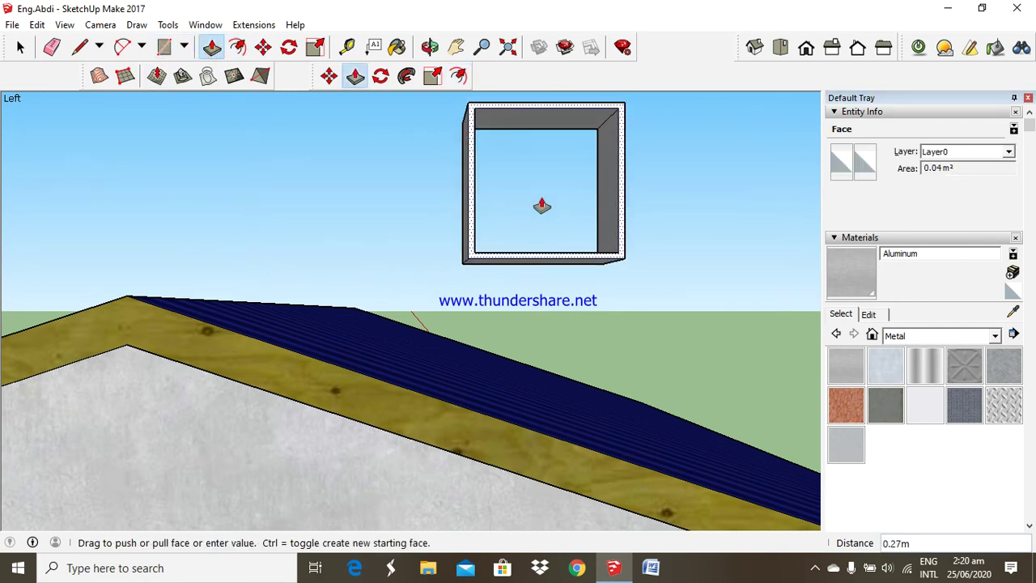
left_click(541, 206)
type("5")
key("Return")
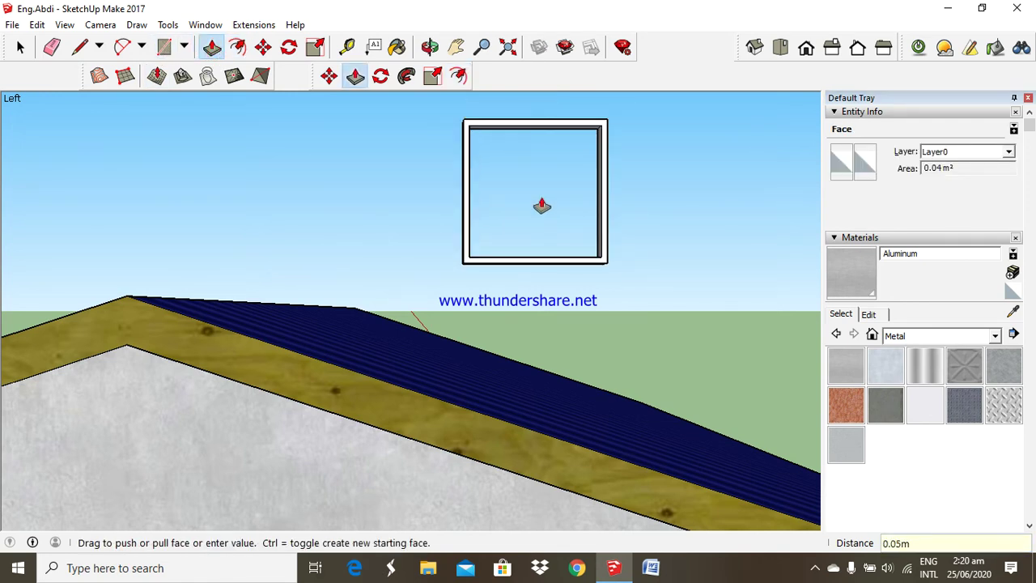
Draw a 0.46 m square pane filling the frame's inner opening
left_click(163, 47)
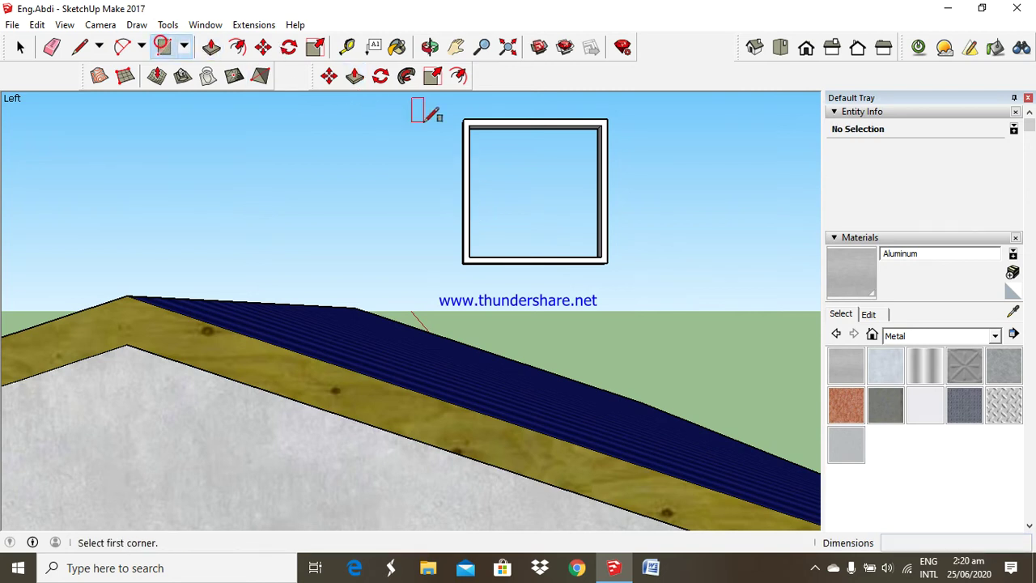
left_click(468, 125)
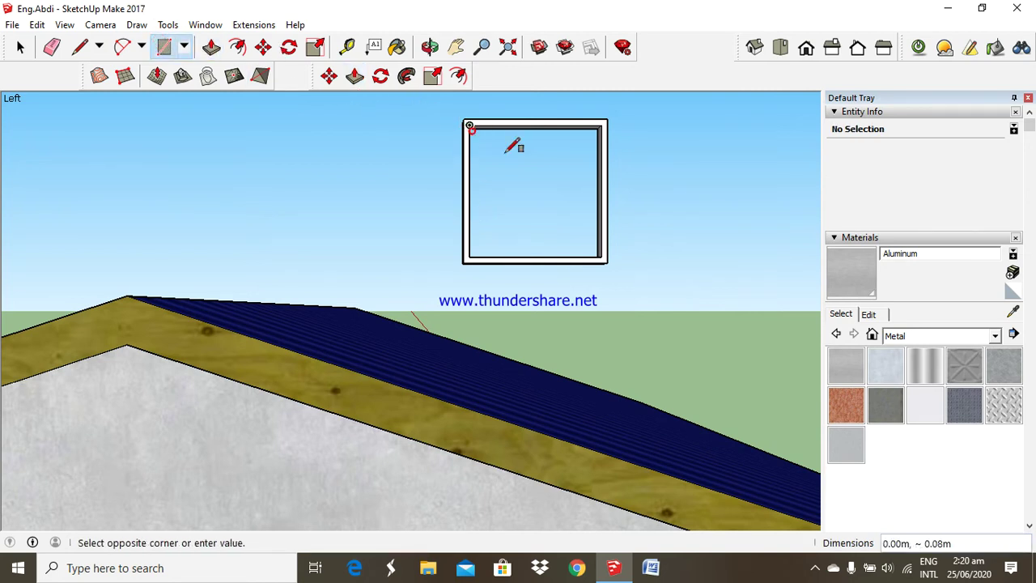
left_click(601, 258)
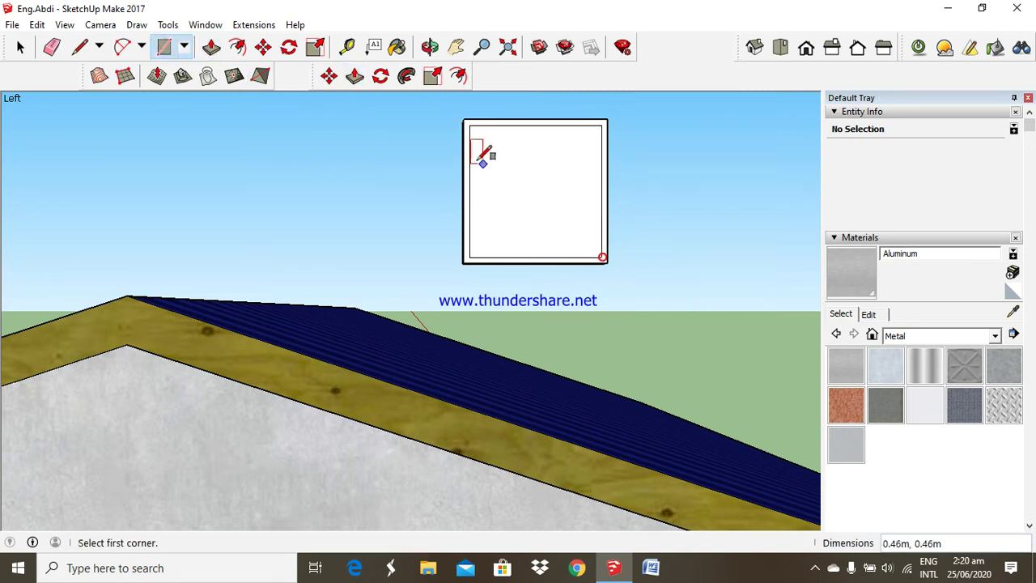
Choose the Aluminum material from the Metal collection
left_click(993, 335)
left_click(994, 335)
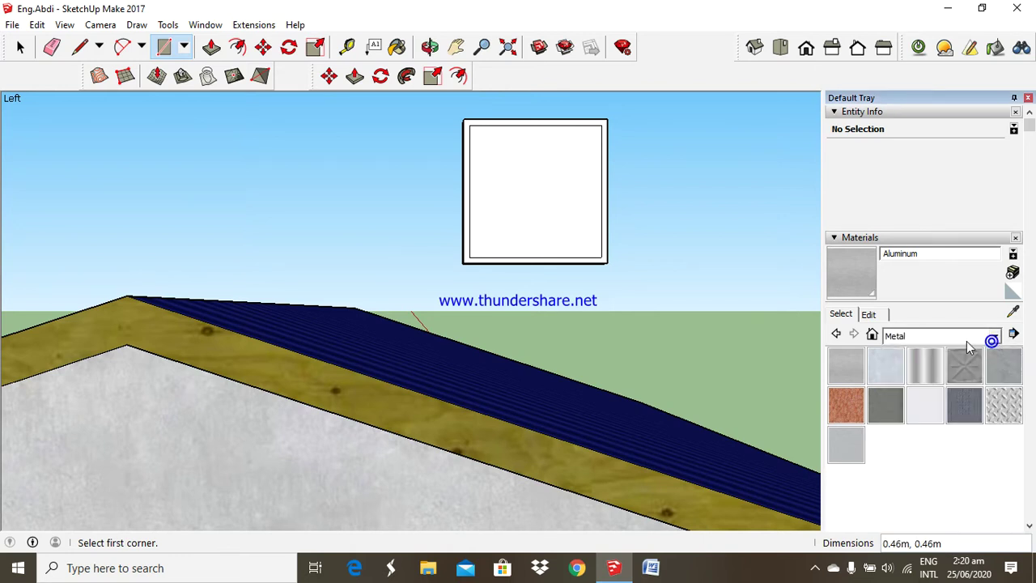
left_click(846, 366)
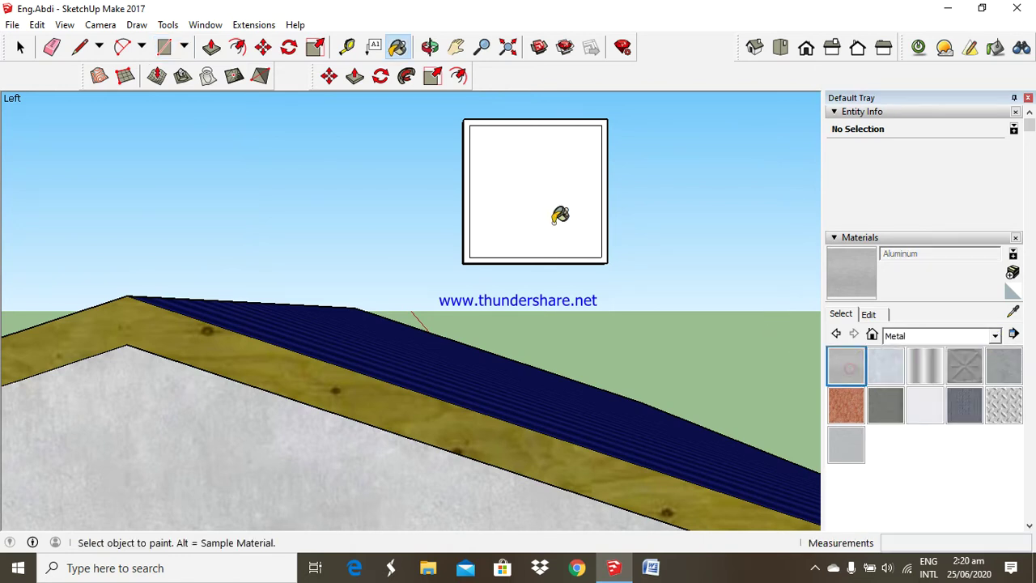
Paint the frame Aluminum and the pane Translucent Glass Sky Reflection from Glass and Mirrors
left_click(468, 185)
left_click(995, 338)
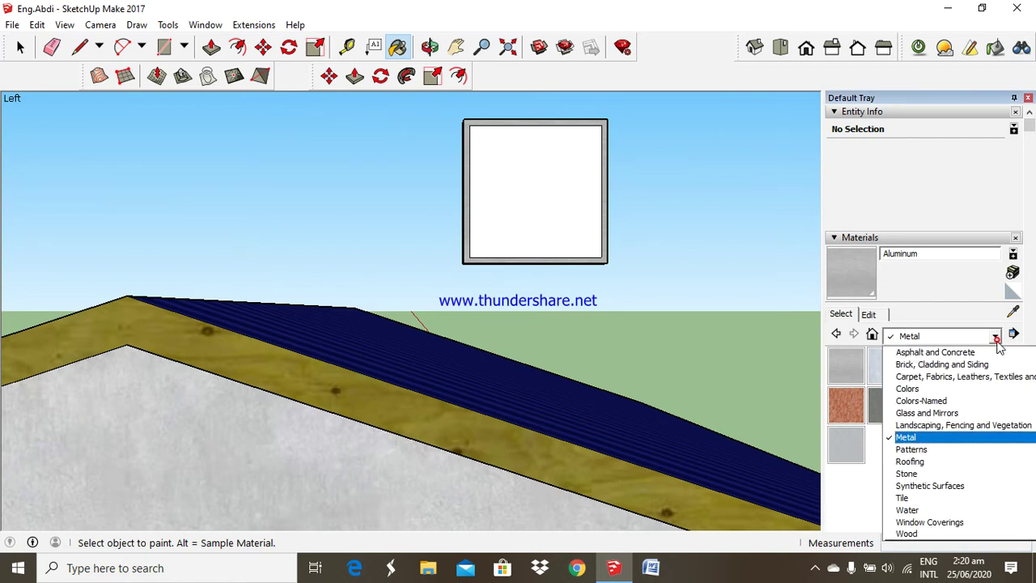
left_click(967, 414)
left_click(1004, 405)
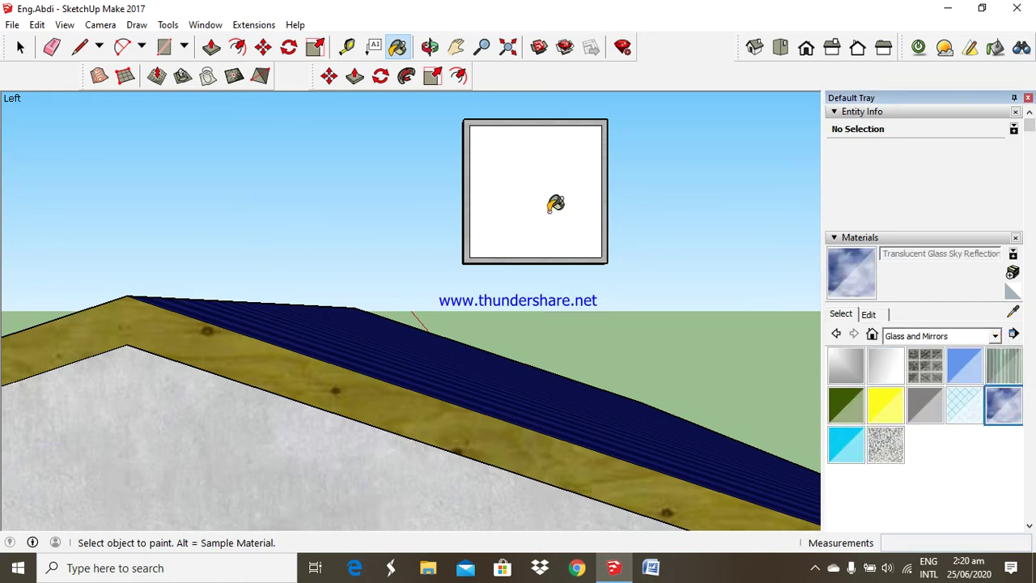
left_click(548, 212)
Select the whole small window and make it one group
left_click(24, 46)
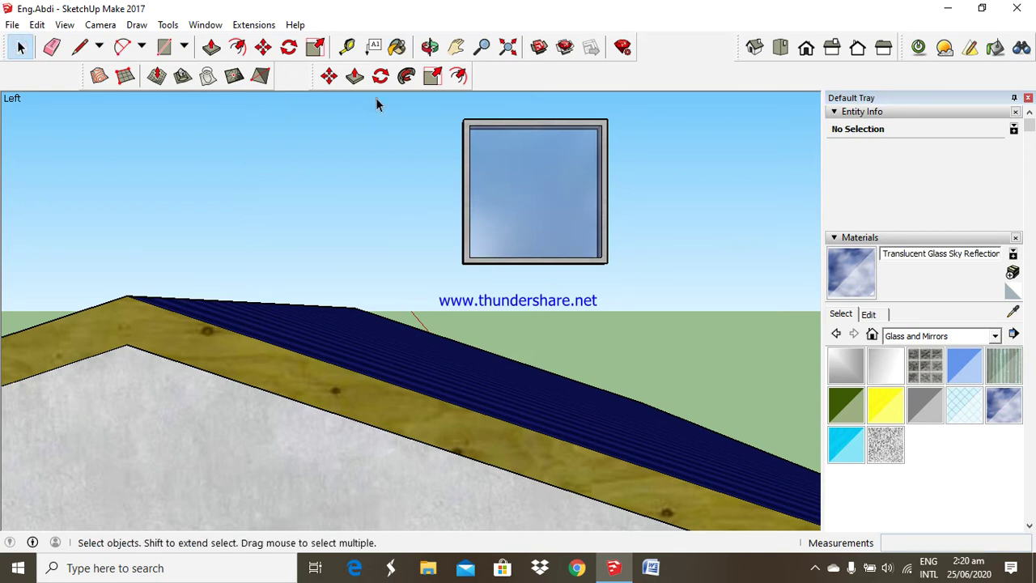
left_click_drag(377, 97, 690, 283)
right_click(512, 154)
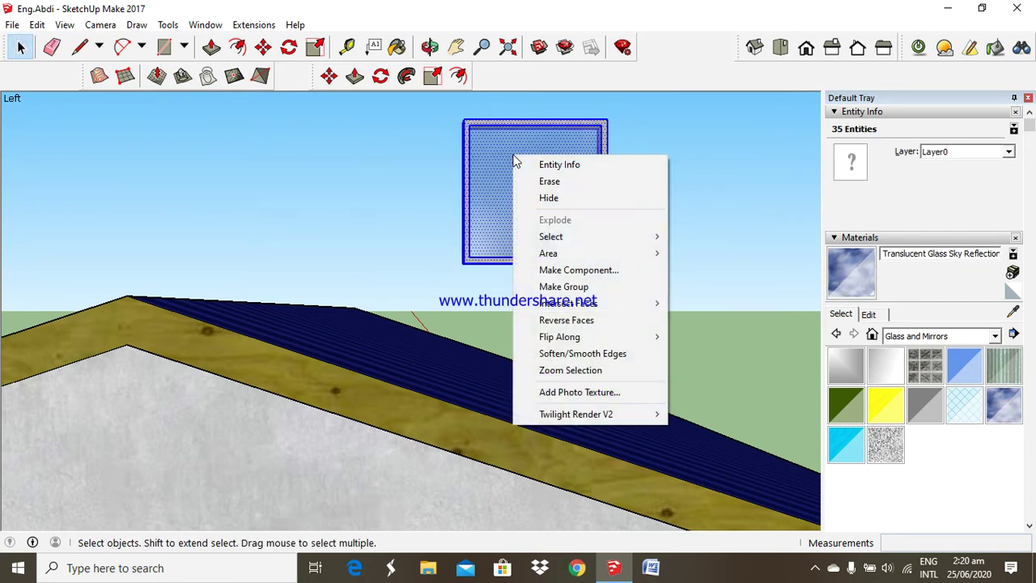
left_click(566, 287)
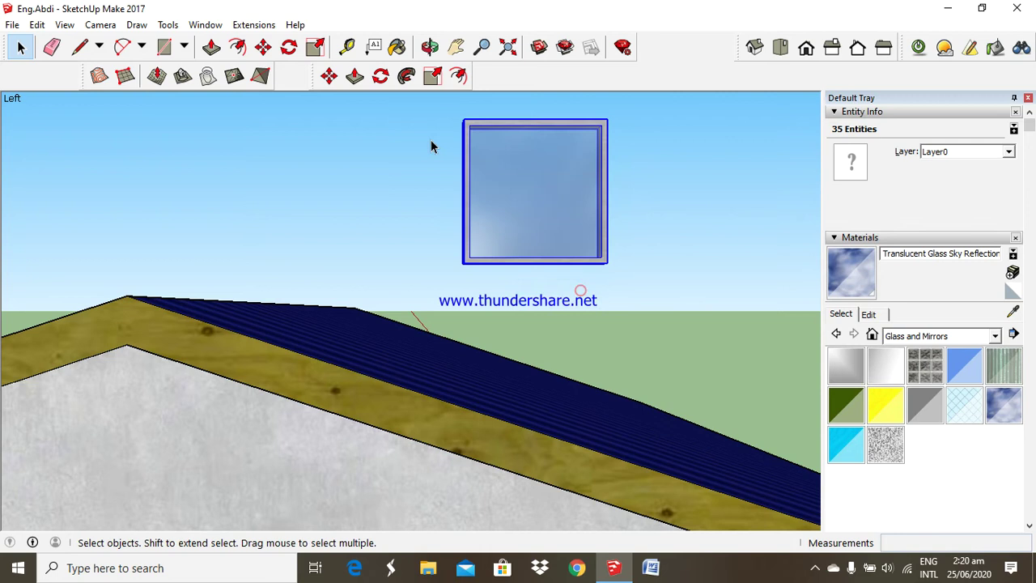
left_click(329, 75)
left_click(470, 264)
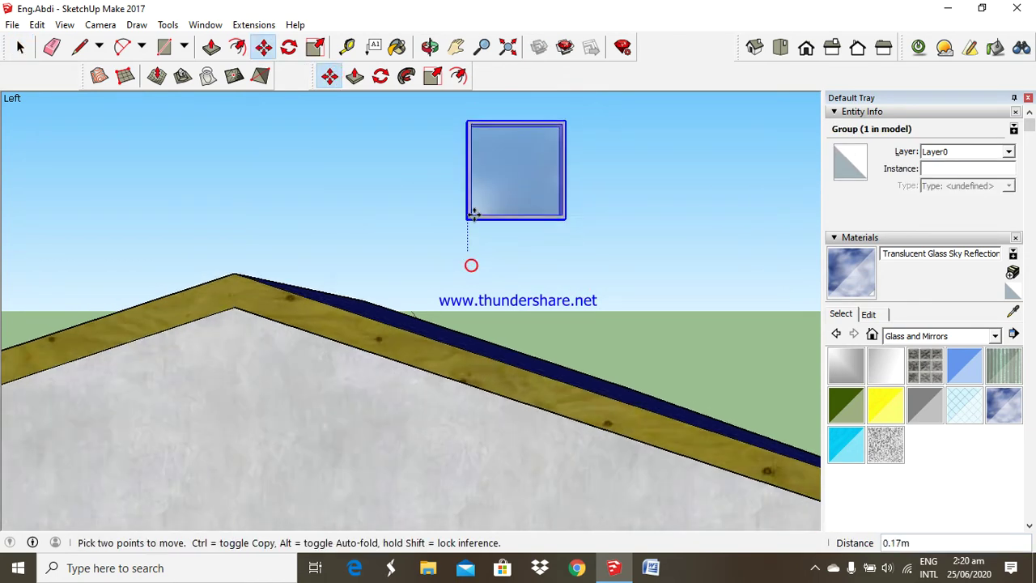
scroll(472, 206, "down", 3)
scroll(434, 429, "down", 2)
scroll(426, 376, "up", 1)
scroll(426, 377, "up", 1)
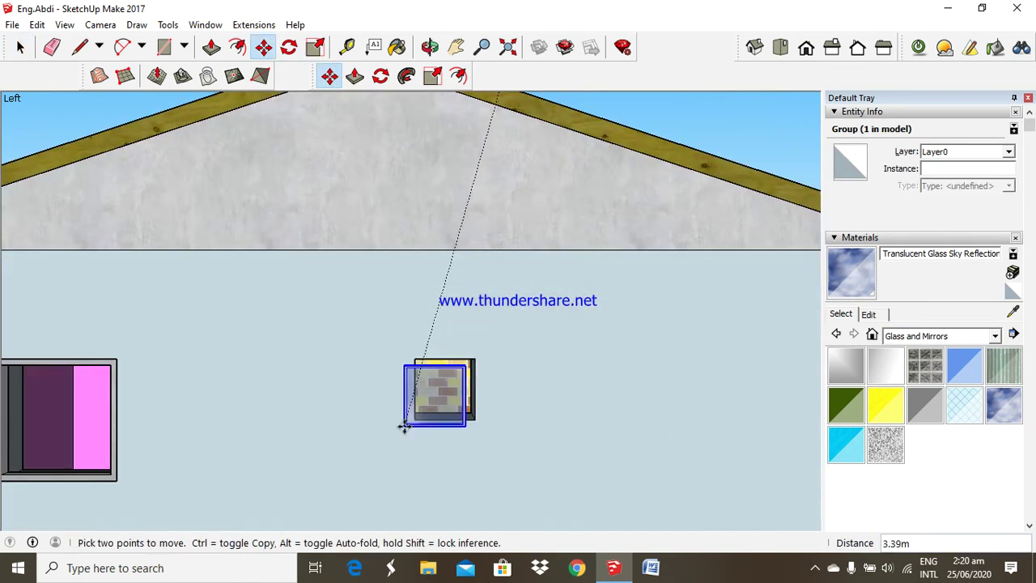
left_click(418, 424)
scroll(453, 380, "up", 1)
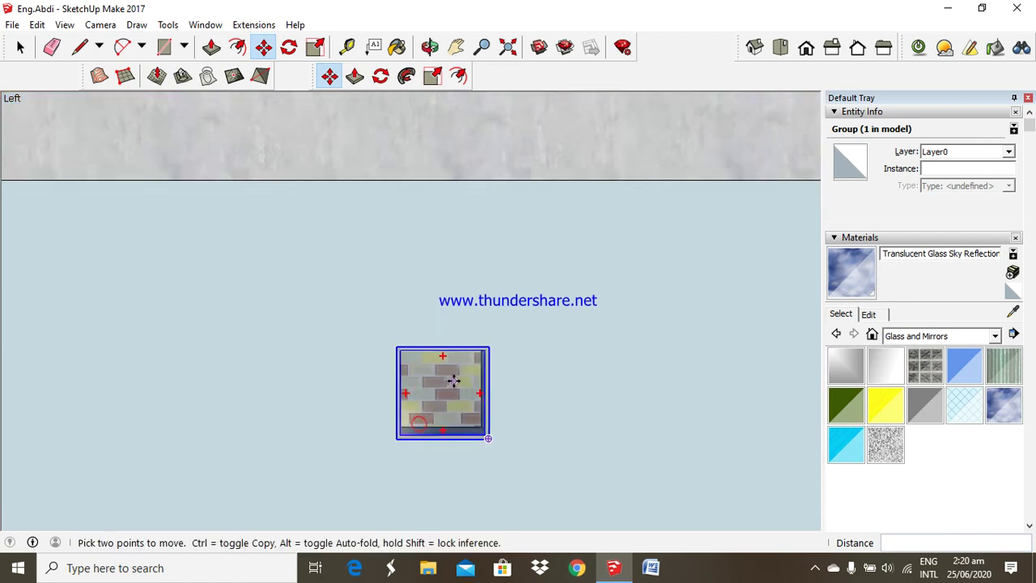
scroll(455, 377, "up", 1)
scroll(455, 377, "up", 2)
scroll(450, 380, "up", 1)
scroll(504, 373, "down", 3)
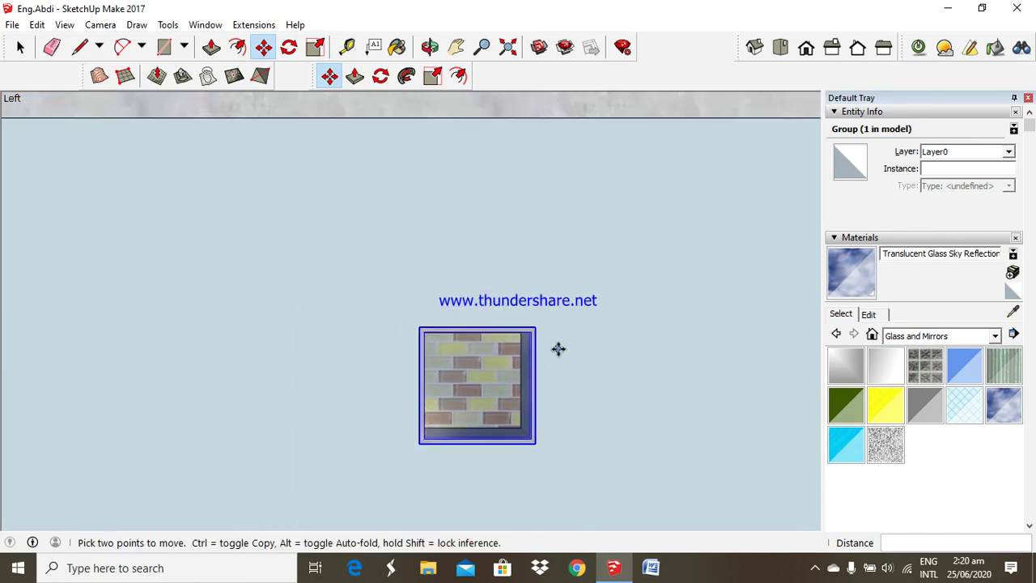
scroll(512, 357, "down", 2)
scroll(526, 364, "down", 2)
scroll(518, 301, "down", 2)
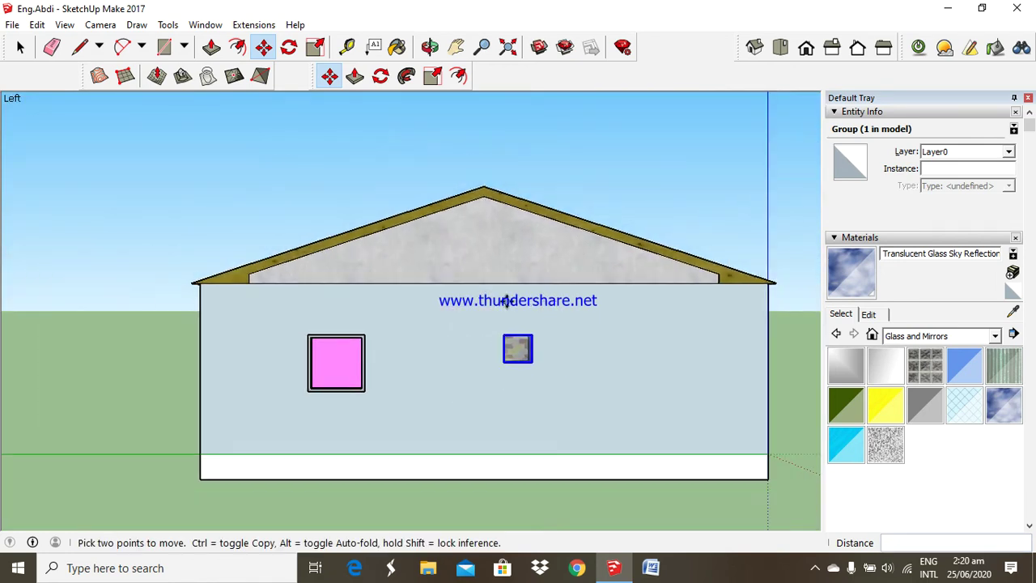
scroll(252, 349, "up", 1)
scroll(340, 340, "up", 2)
scroll(439, 333, "up", 2)
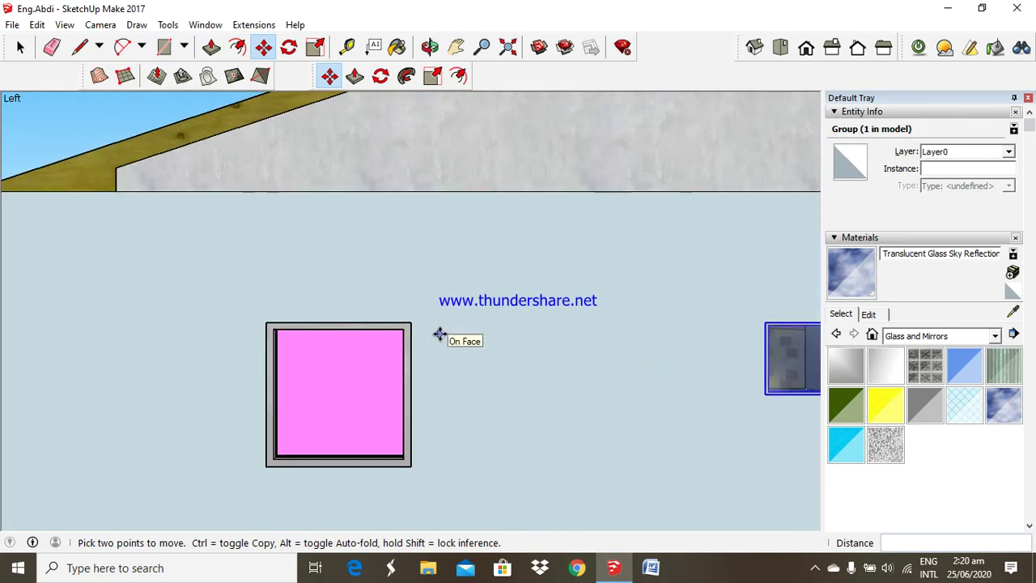
scroll(348, 372, "down", 3)
scroll(327, 404, "down", 1)
scroll(347, 351, "up", 1)
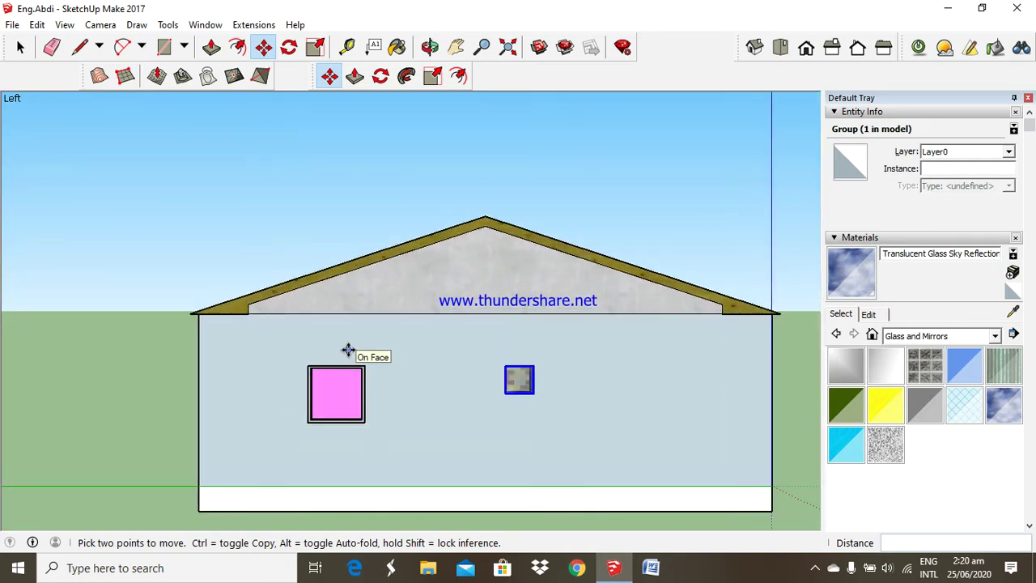
scroll(348, 350, "up", 1)
scroll(319, 397, "up", 1)
scroll(296, 418, "up", 1)
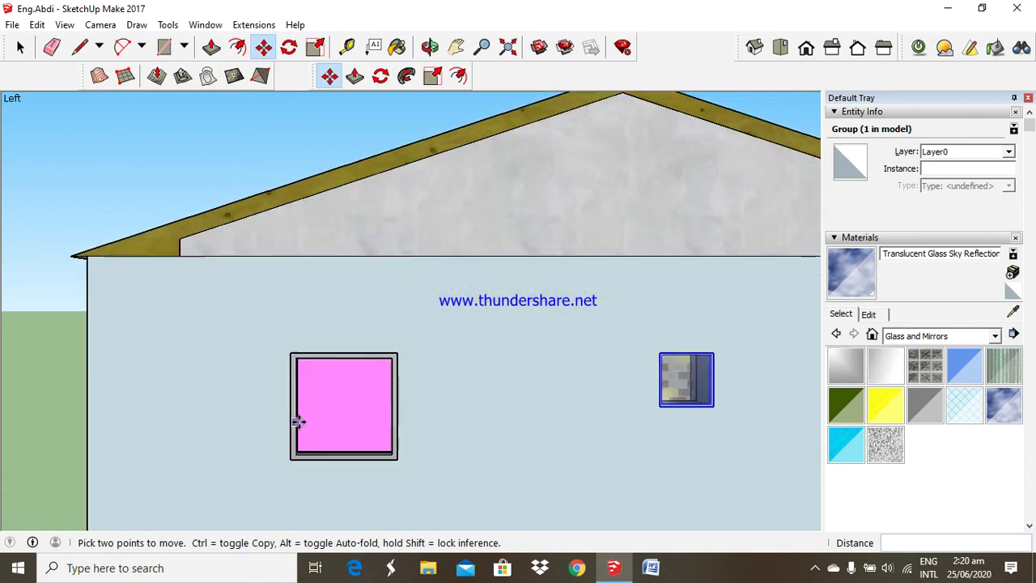
scroll(296, 420, "up", 1)
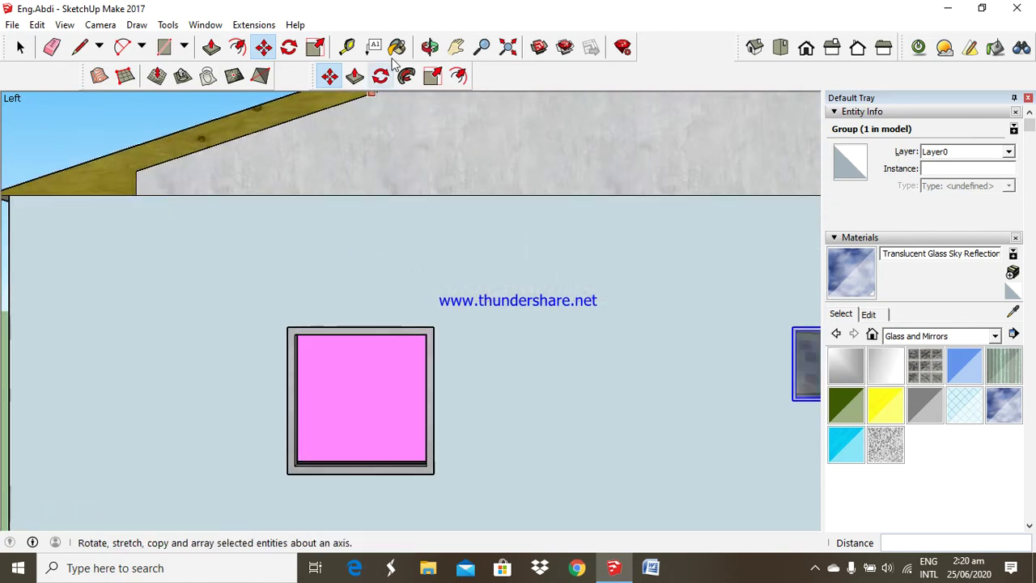
From an angled view into the opening, move the frame group 0.15 m along the red axis
left_click(429, 47)
mouse_move(415, 294)
left_mouse_down()
mouse_move(358, 351)
mouse_move(364, 397)
mouse_move(441, 467)
mouse_move(240, 460)
mouse_move(300, 416)
mouse_move(272, 440)
left_mouse_up()
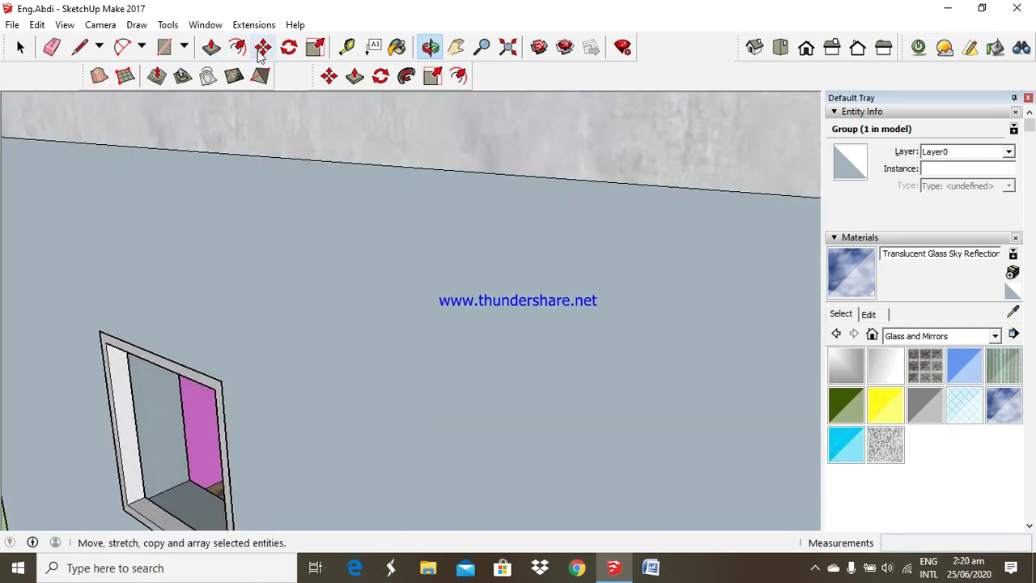
left_click_drag(356, 222, 405, 261)
left_click(20, 47)
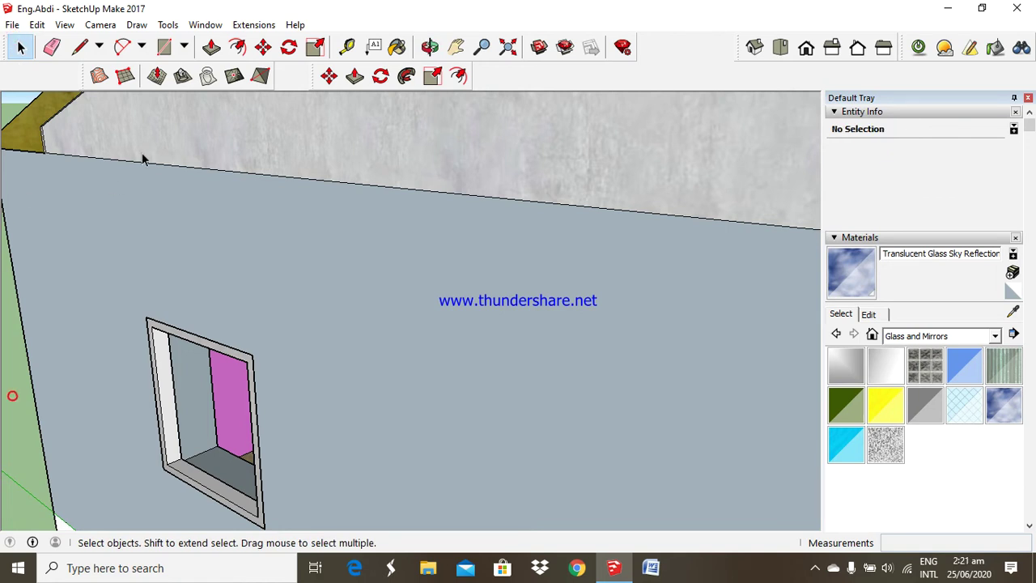
left_click(329, 76)
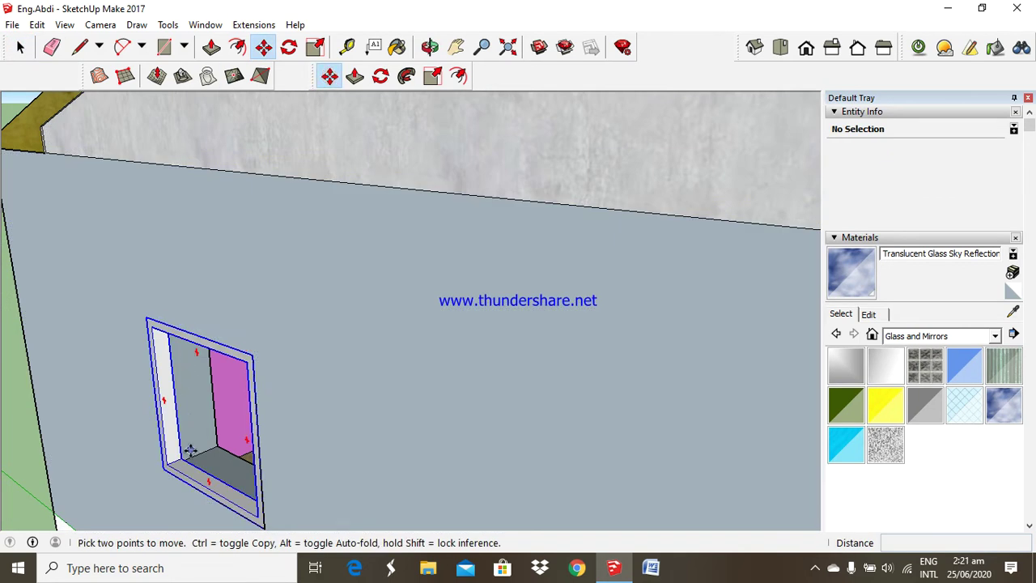
left_click(186, 456)
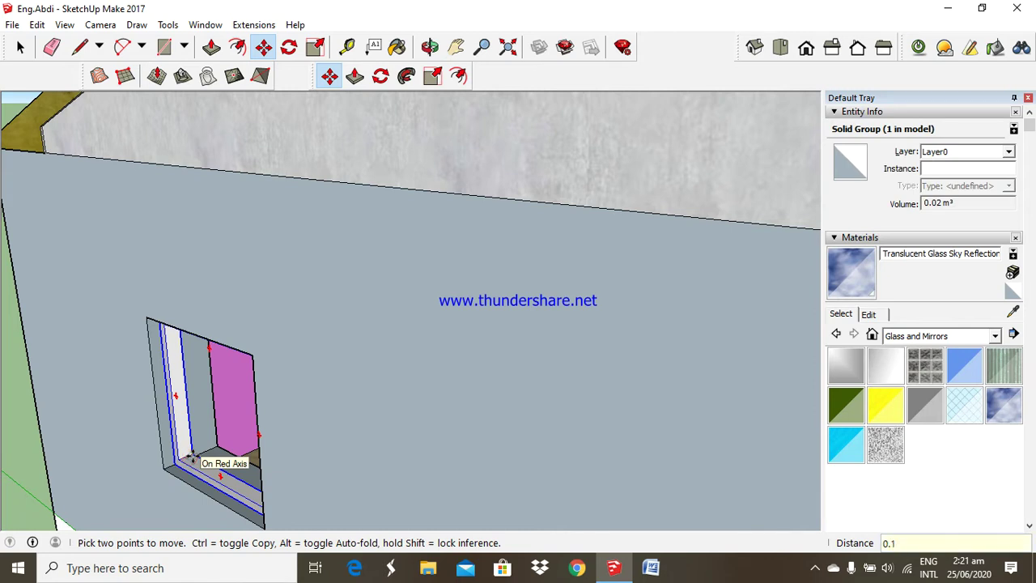
left_click(194, 458)
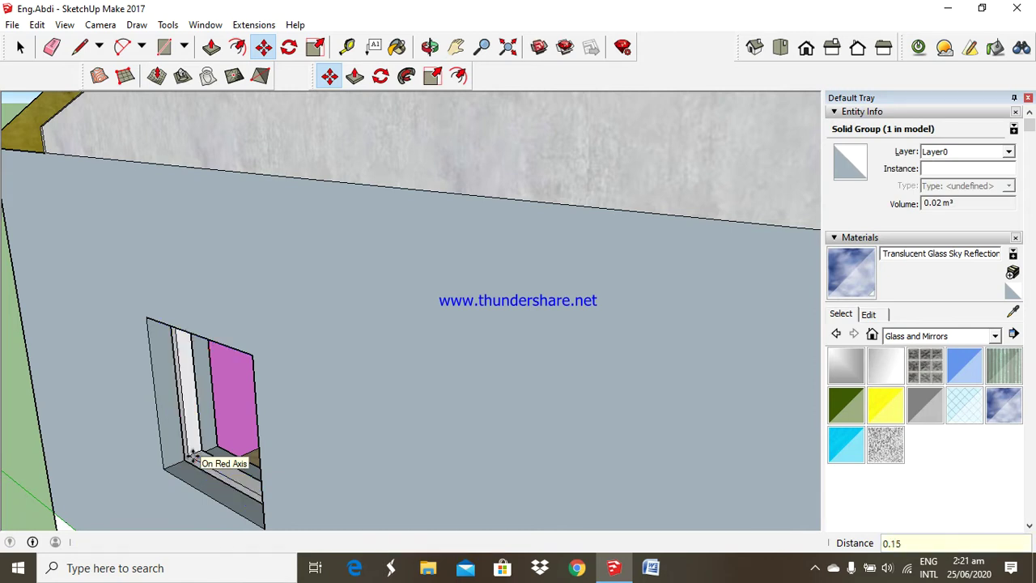
Orbit back around toward the front of the house gable
left_click(429, 47)
mouse_move(301, 303)
left_mouse_down()
mouse_move(432, 279)
mouse_move(536, 388)
mouse_move(314, 353)
mouse_move(423, 339)
left_mouse_up()
mouse_move(549, 368)
left_mouse_down()
mouse_move(610, 254)
mouse_move(495, 375)
mouse_move(483, 313)
mouse_move(518, 329)
mouse_move(409, 303)
mouse_move(380, 345)
mouse_move(250, 181)
left_mouse_up()
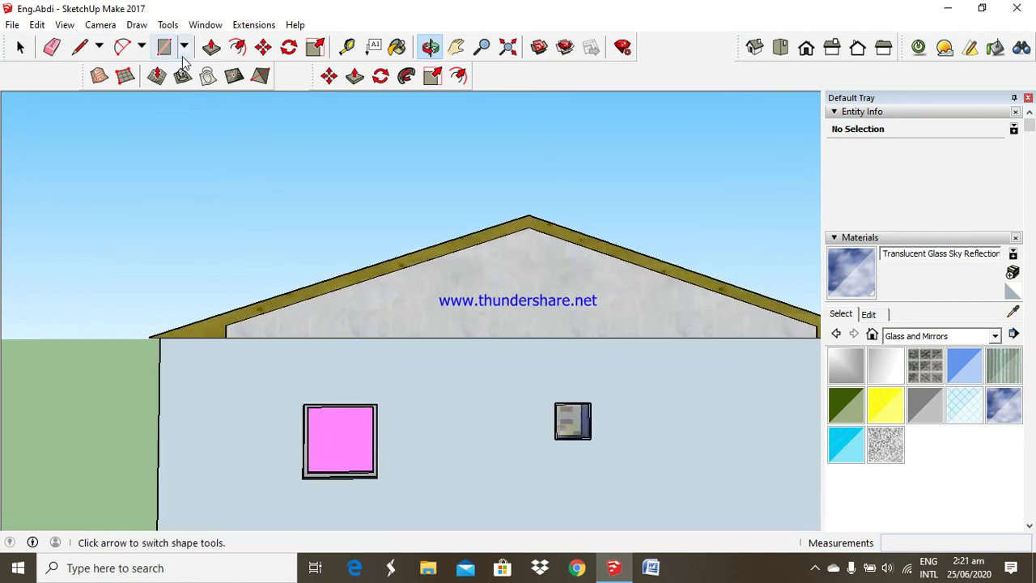
Draw a rectangle 0.9 m by 0.45 m in the empty space above the roof
left_click(165, 46)
left_click(361, 107)
left_click(373, 131)
type("0.9,0.45")
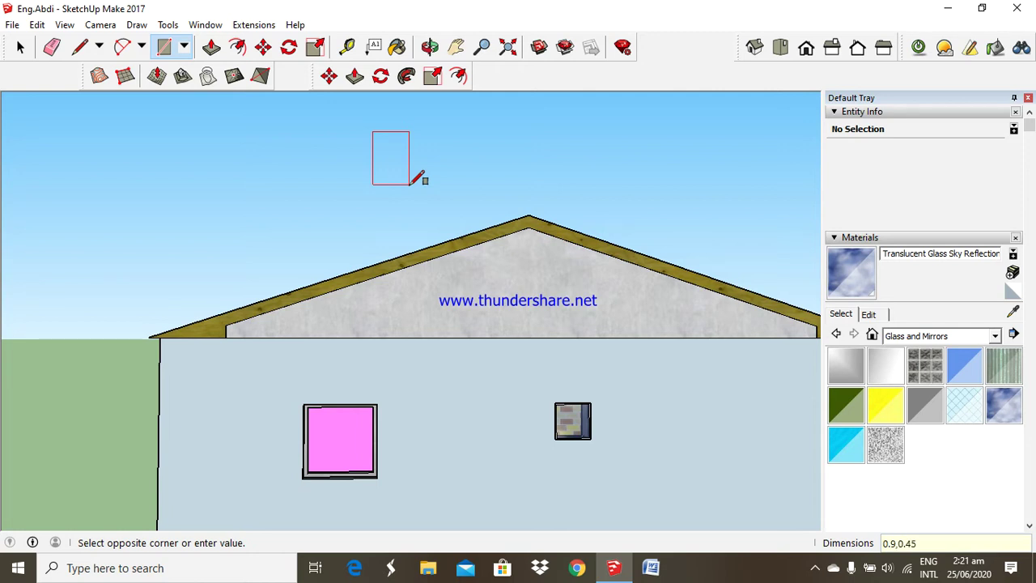
key("Return")
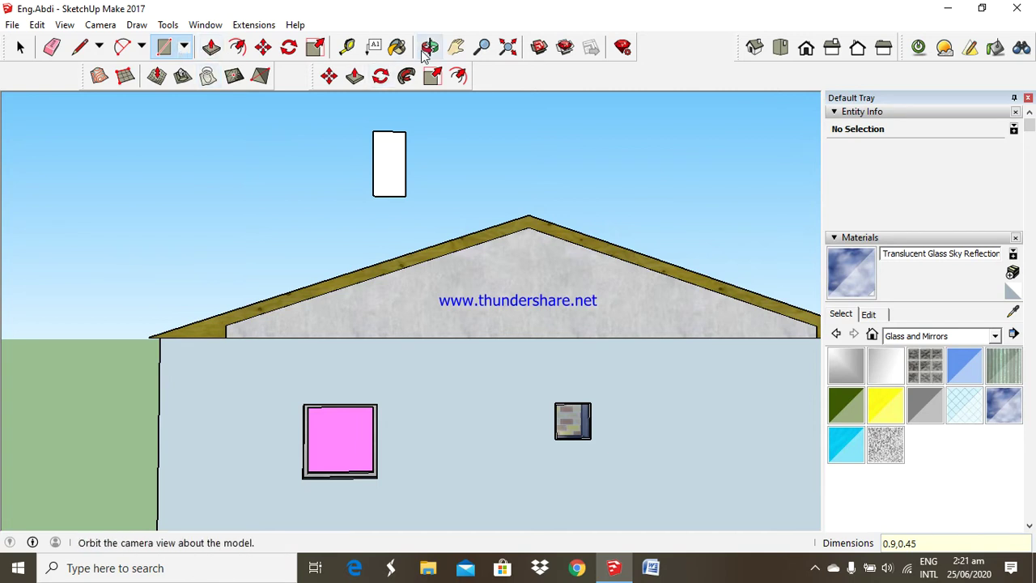
Tape-measure the pink window: 0.90 m edge to edge, then bottom to top for its height
left_click(347, 48)
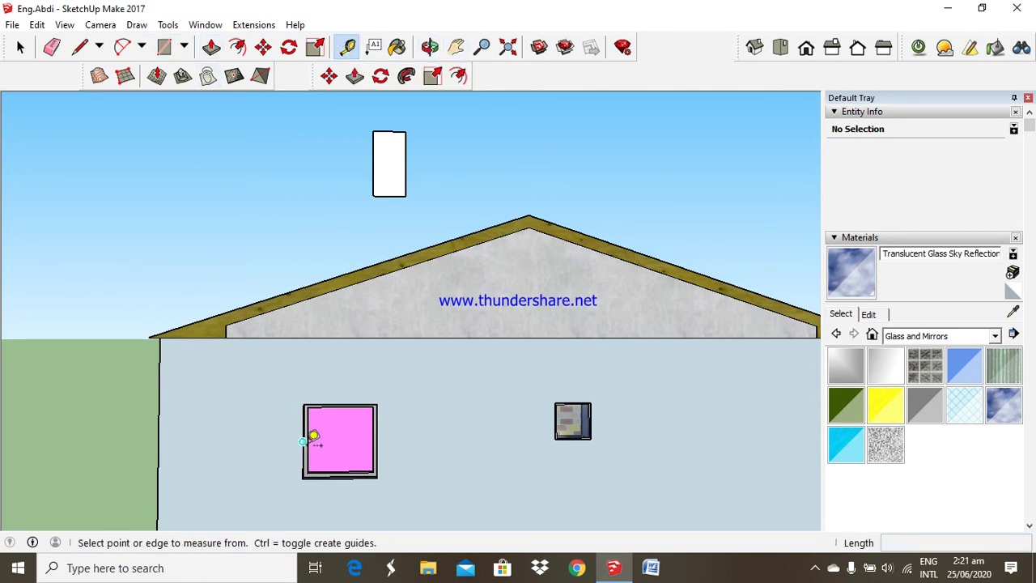
left_click(308, 438)
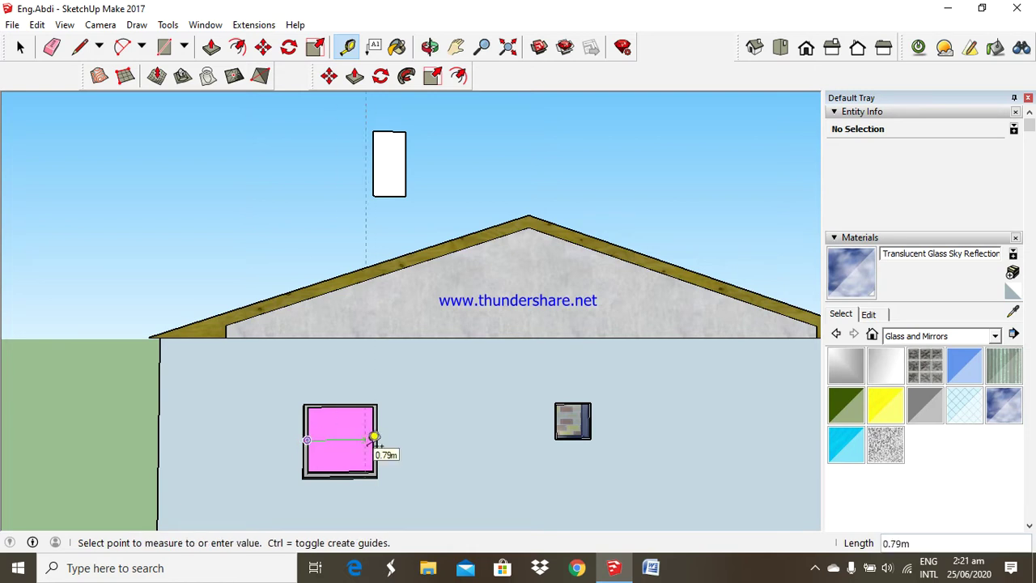
scroll(373, 436, "up", 3)
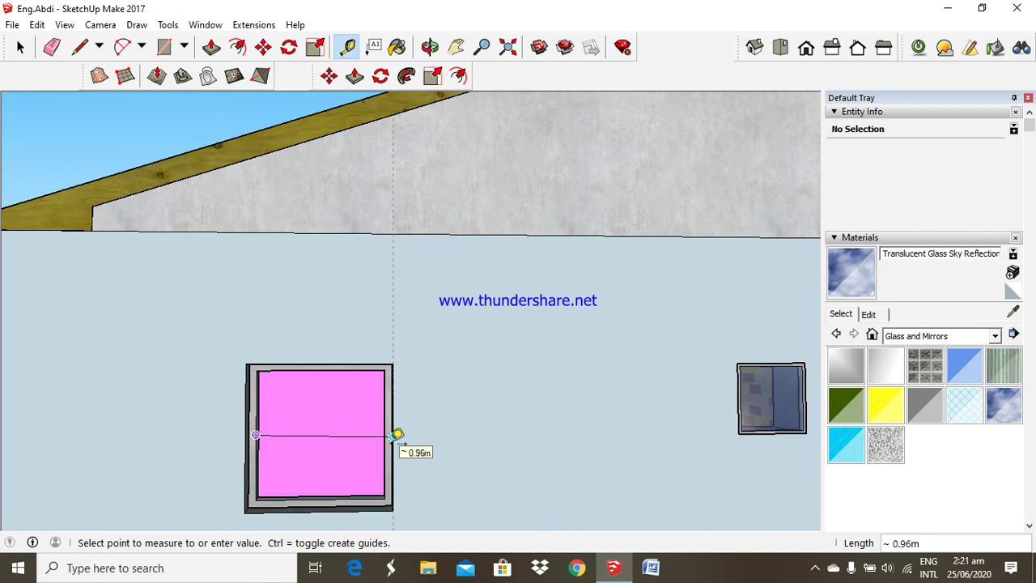
left_click(393, 435)
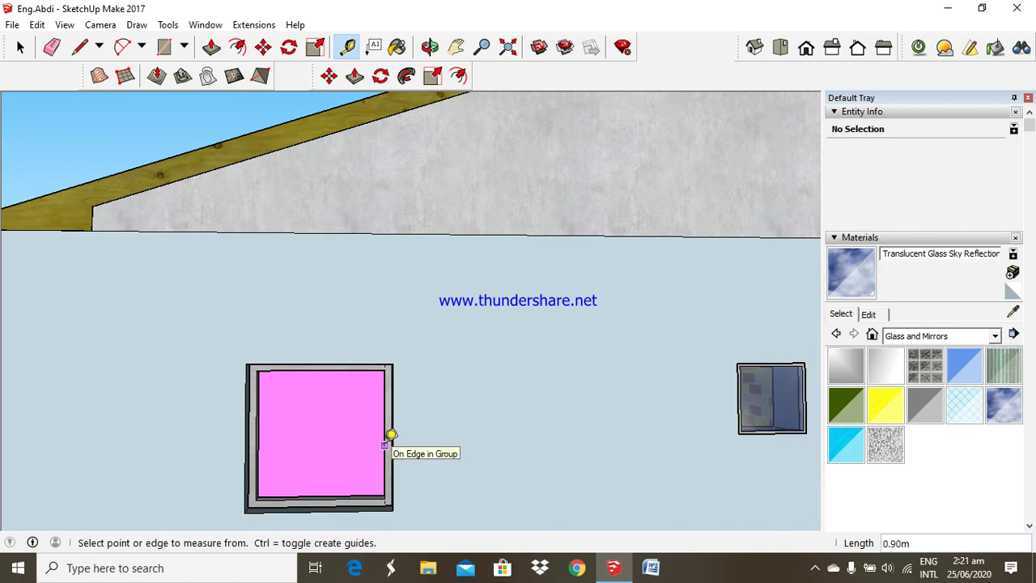
left_click(321, 498)
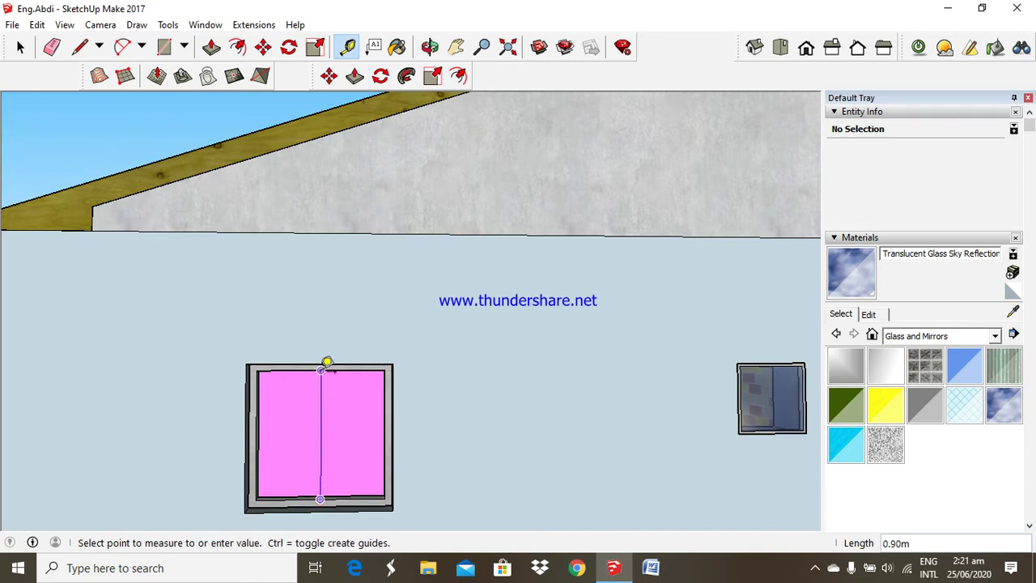
left_click(325, 394)
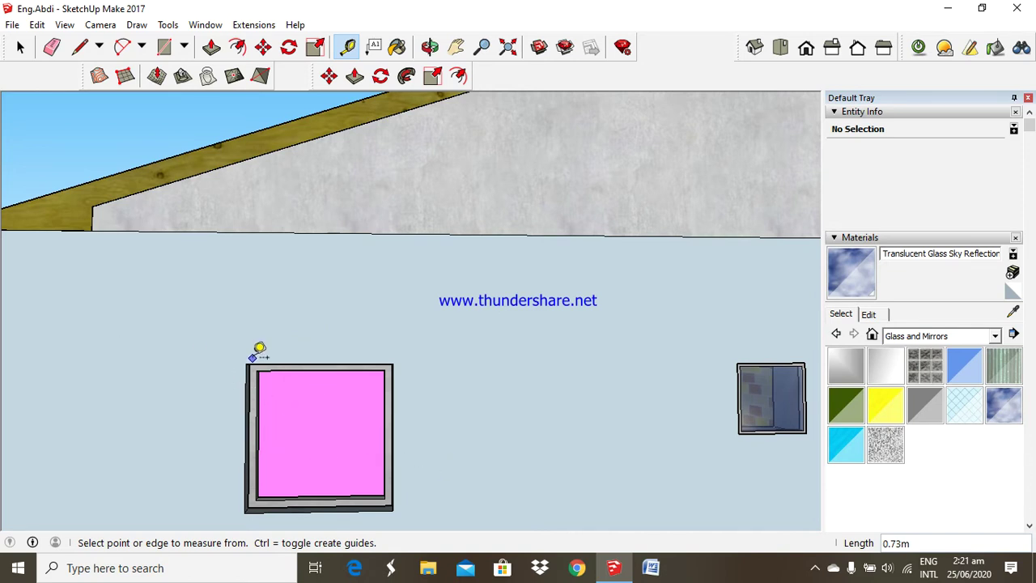
scroll(298, 364, "down", 5)
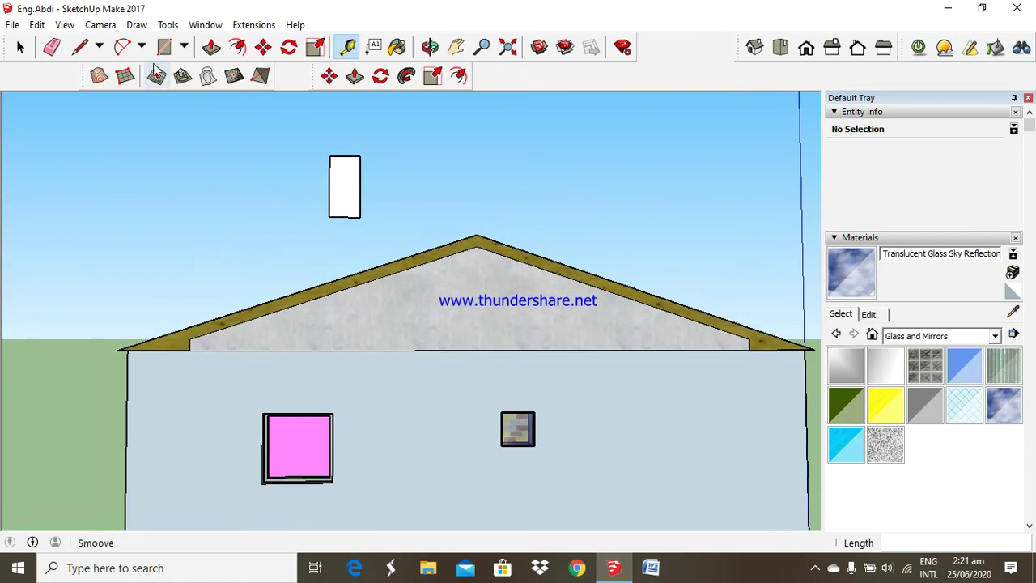
Offset the white rectangle's edges inward to form a thin border ring
left_click(236, 48)
left_click(353, 204)
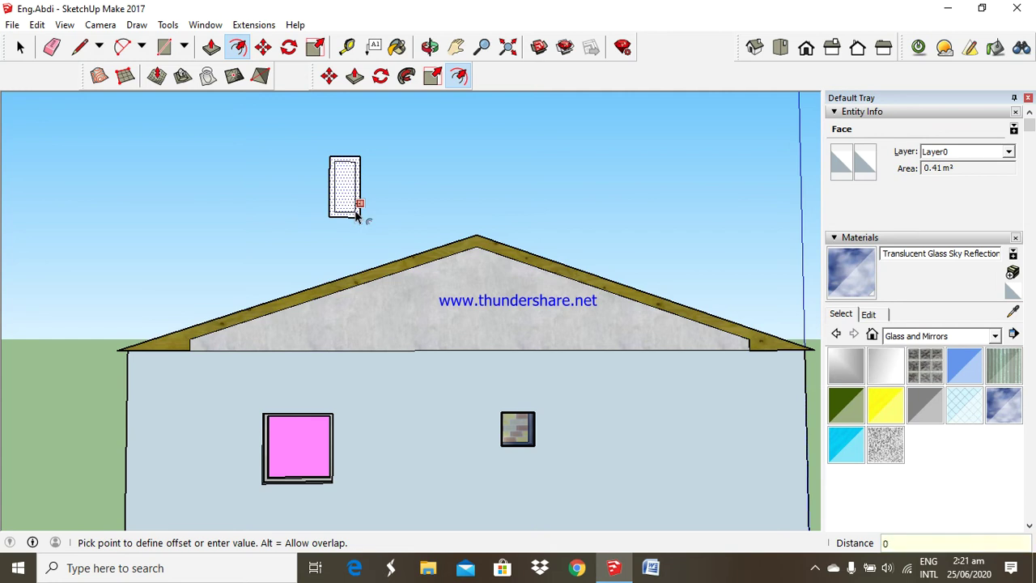
left_click(357, 214)
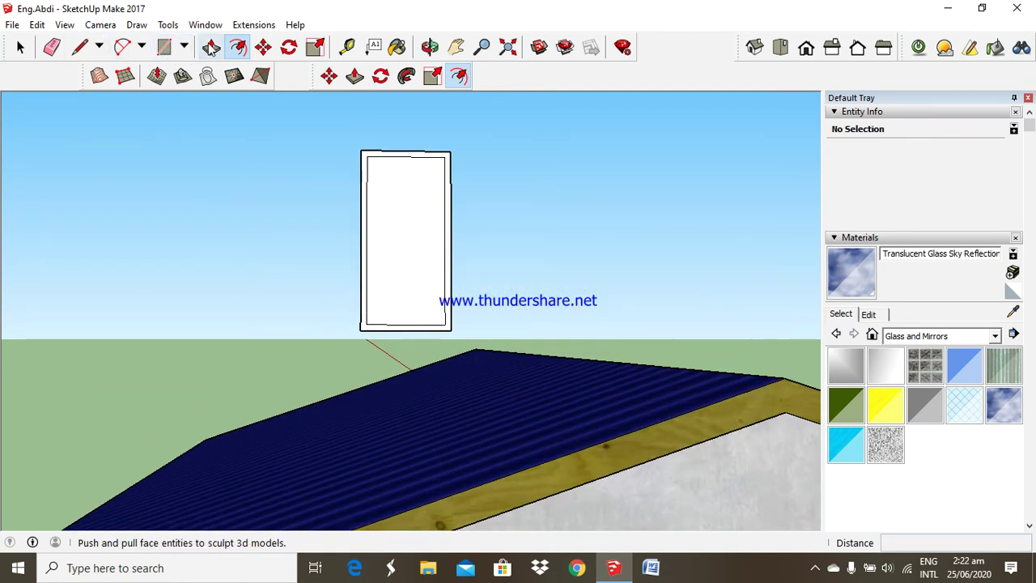
Push/Pull the inner pane and the larger rectangle face, entering a depth of 1
left_click(211, 47)
left_click(371, 196)
type("0.05m")
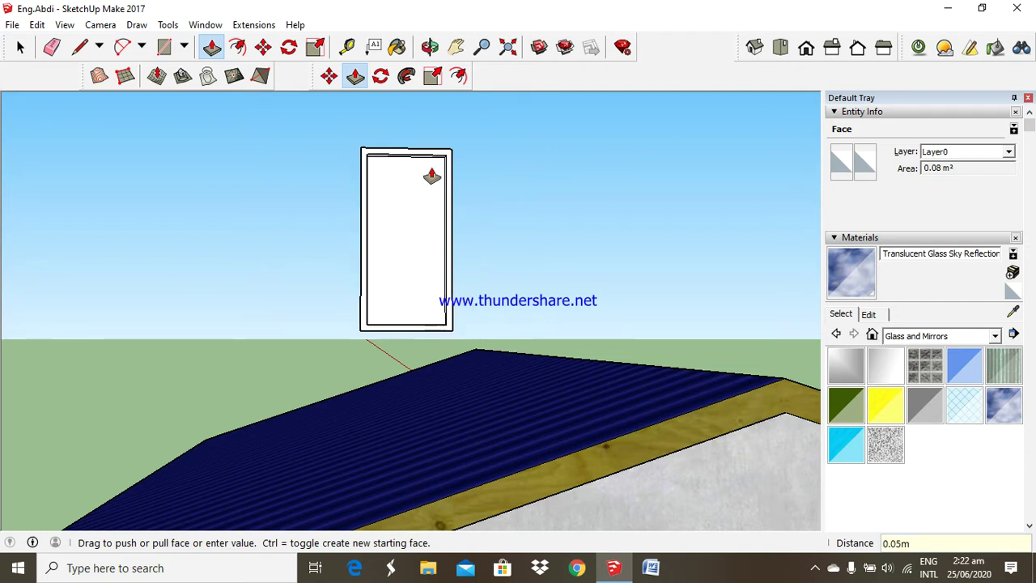
left_click(421, 176)
left_click(398, 250)
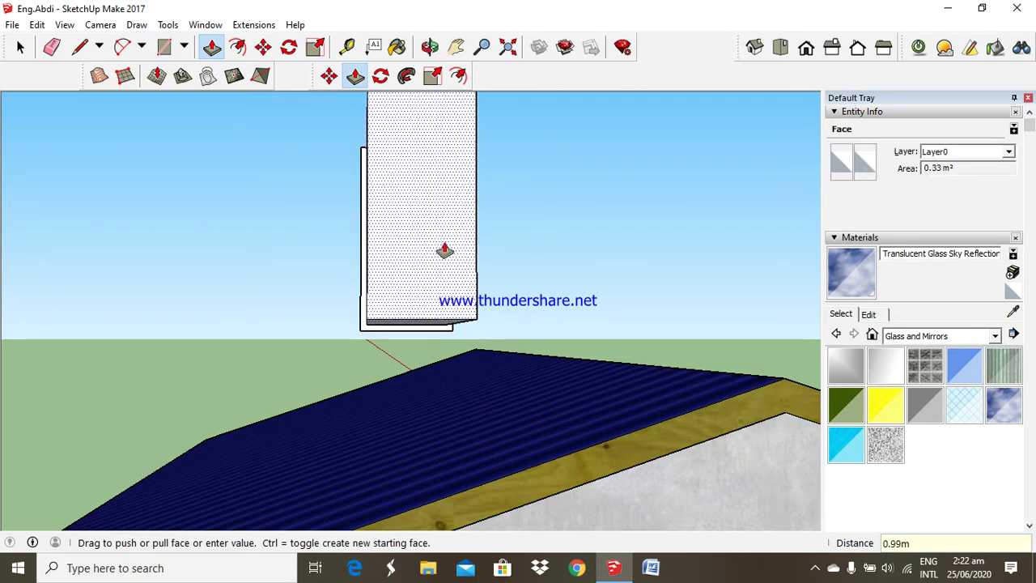
type("1")
key("Return")
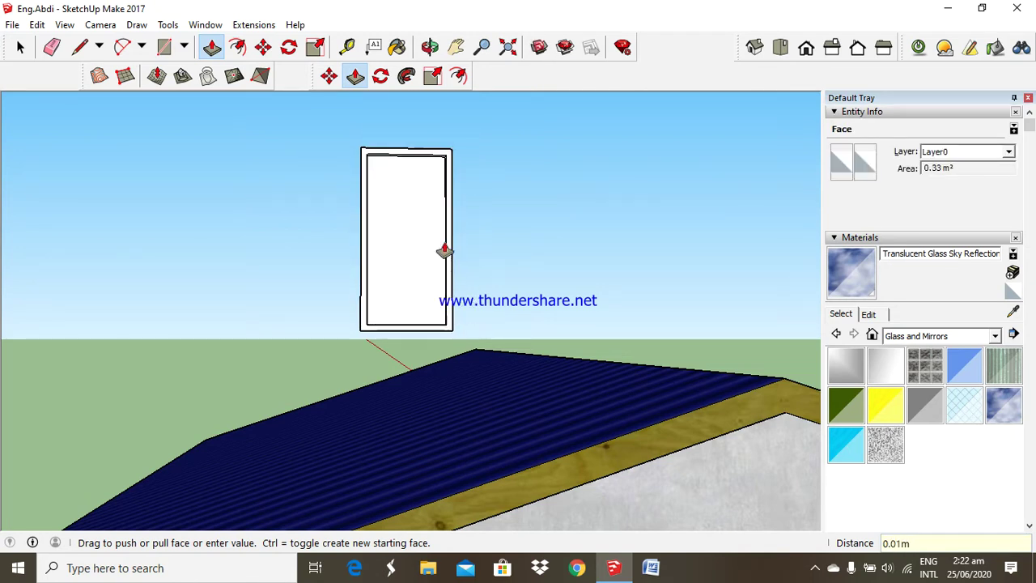
Paint the pane with translucent sky-reflection glass and the frame with Metal > Aluminum
left_click(848, 274)
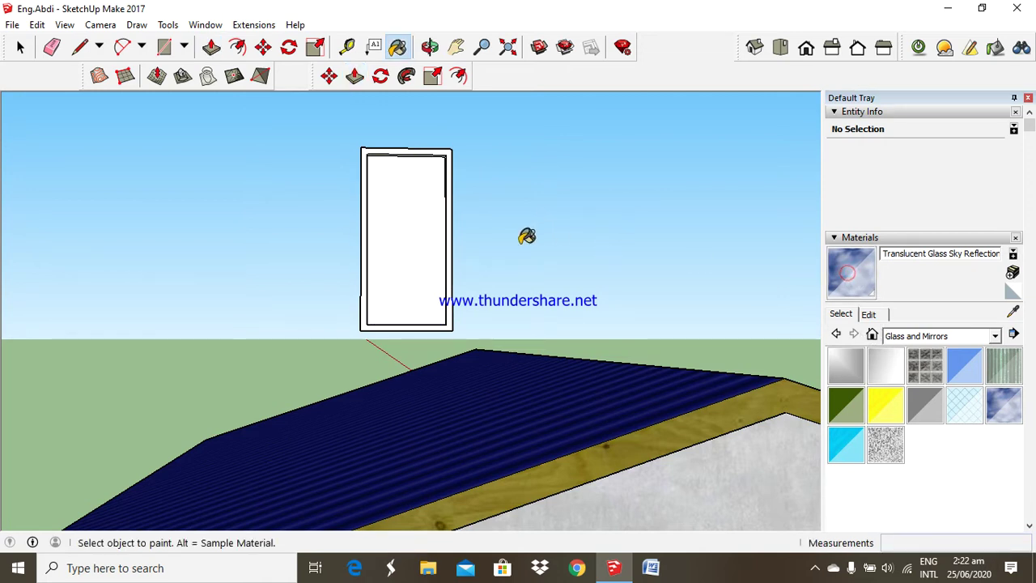
left_click(392, 236)
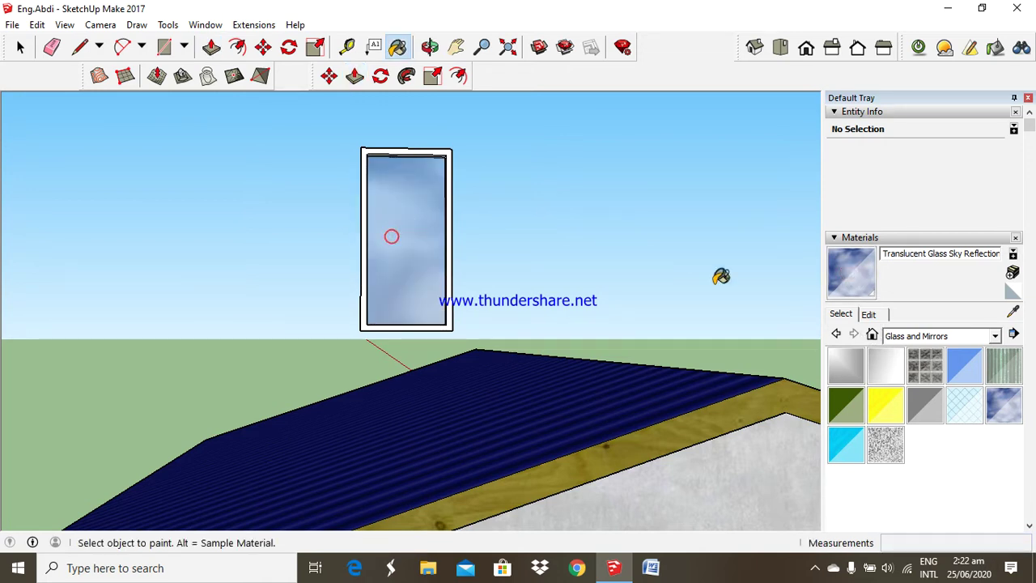
left_click(996, 336)
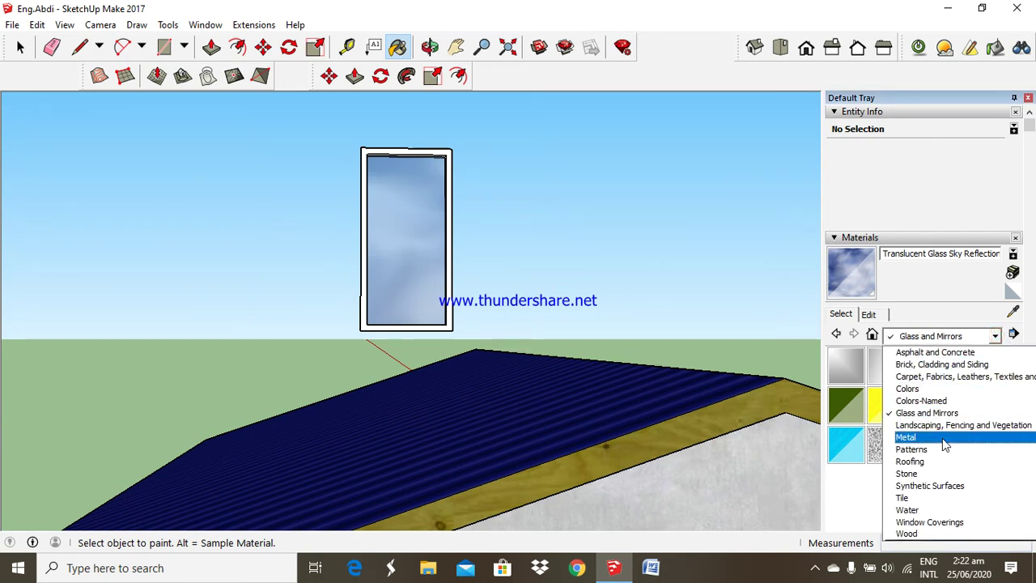
left_click(944, 441)
left_click(850, 368)
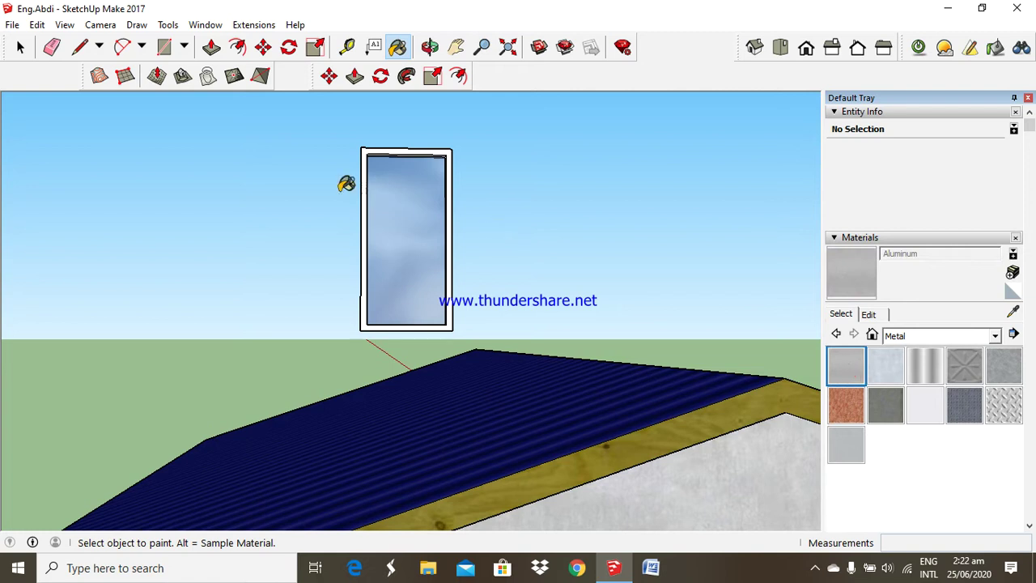
left_click(371, 193)
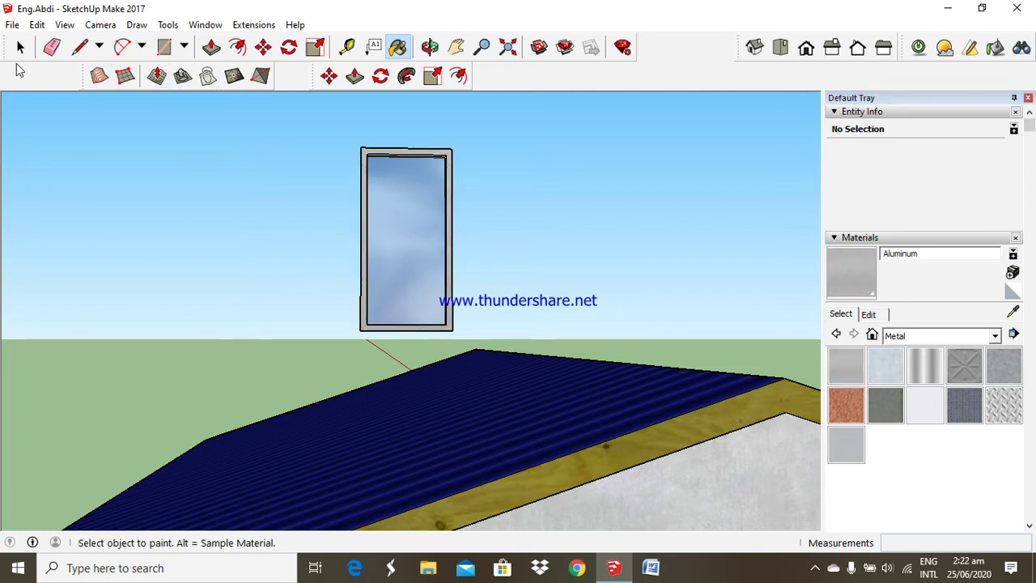
left_click(19, 48)
Orbit to the side and paint the top face of the window frame Aluminum
left_click(430, 47)
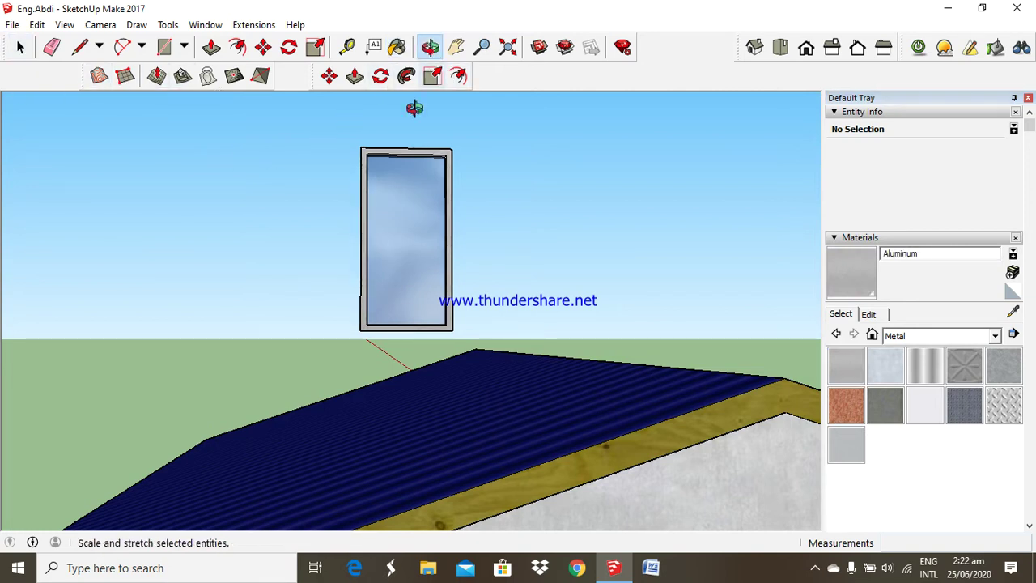
left_click_drag(330, 213, 567, 308)
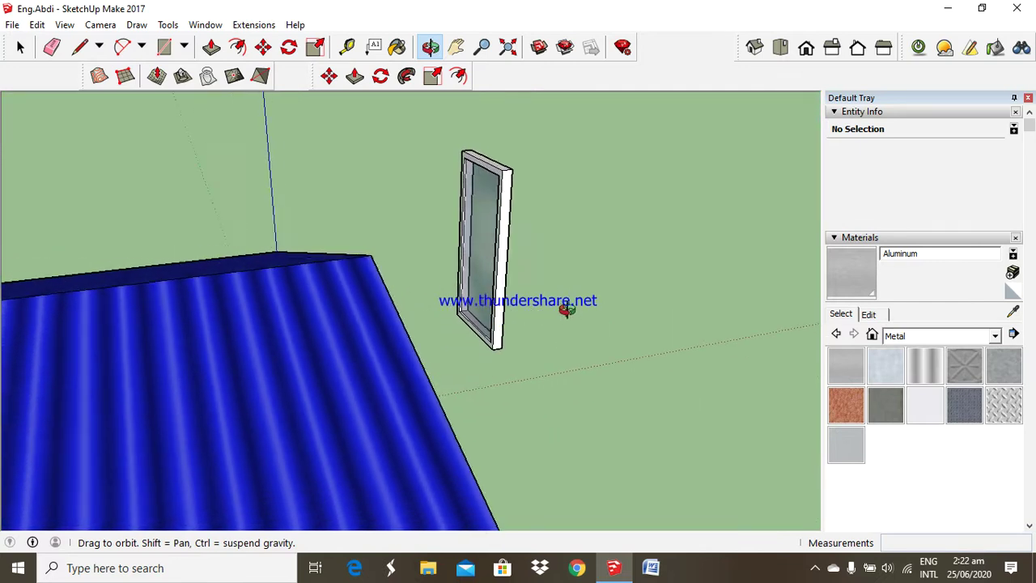
left_click(846, 366)
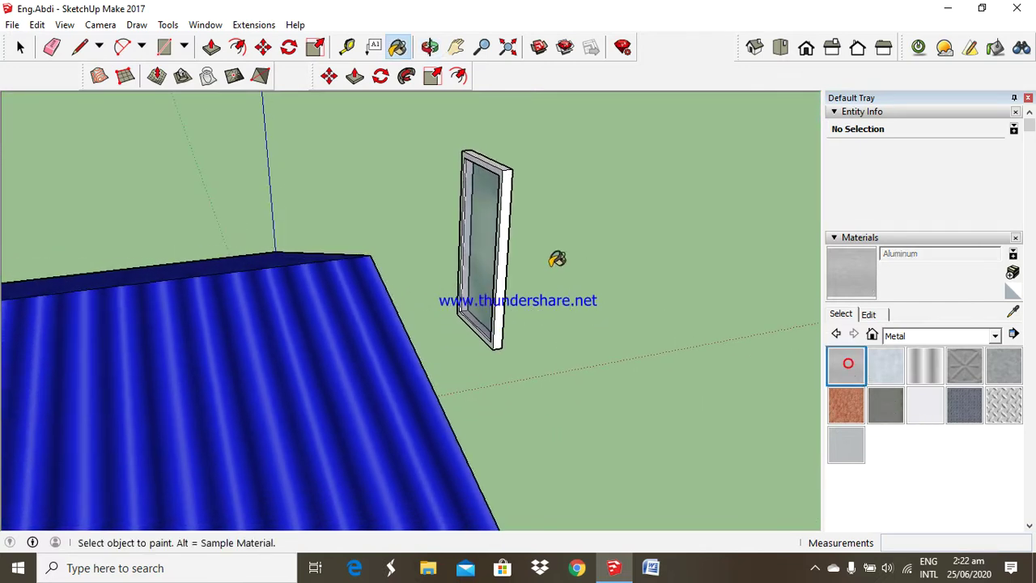
left_click(502, 228)
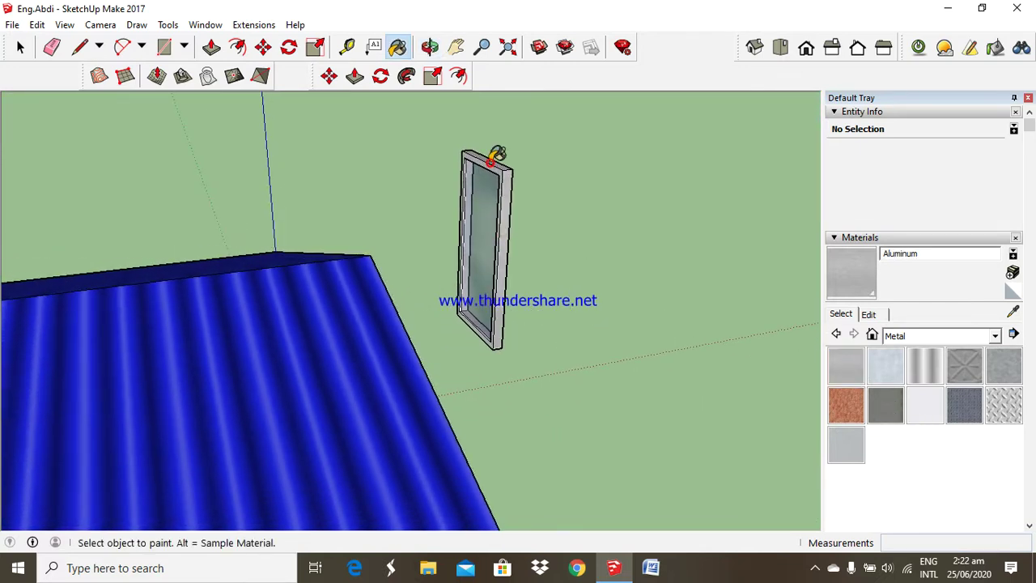
left_click(430, 47)
mouse_move(485, 130)
left_mouse_down()
mouse_move(544, 203)
mouse_move(520, 259)
mouse_move(633, 305)
mouse_move(585, 284)
mouse_move(115, 270)
mouse_move(237, 141)
left_mouse_up()
scroll(327, 207, "up", 5)
scroll(327, 207, "up", 3)
scroll(283, 227, "up", 2)
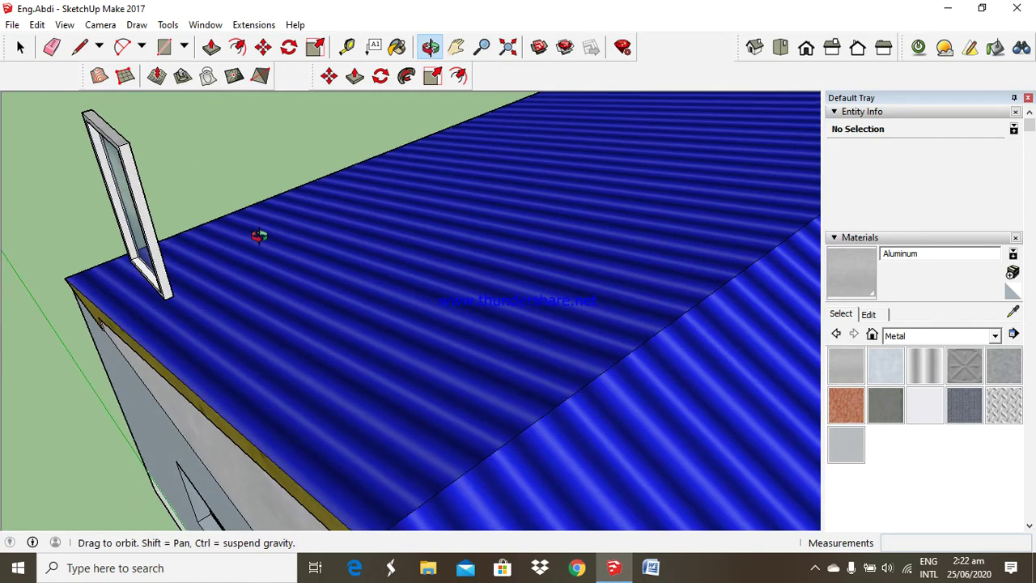
Paint the underside of the window sill Aluminum, orbiting below the roof edge and back
left_click(845, 271)
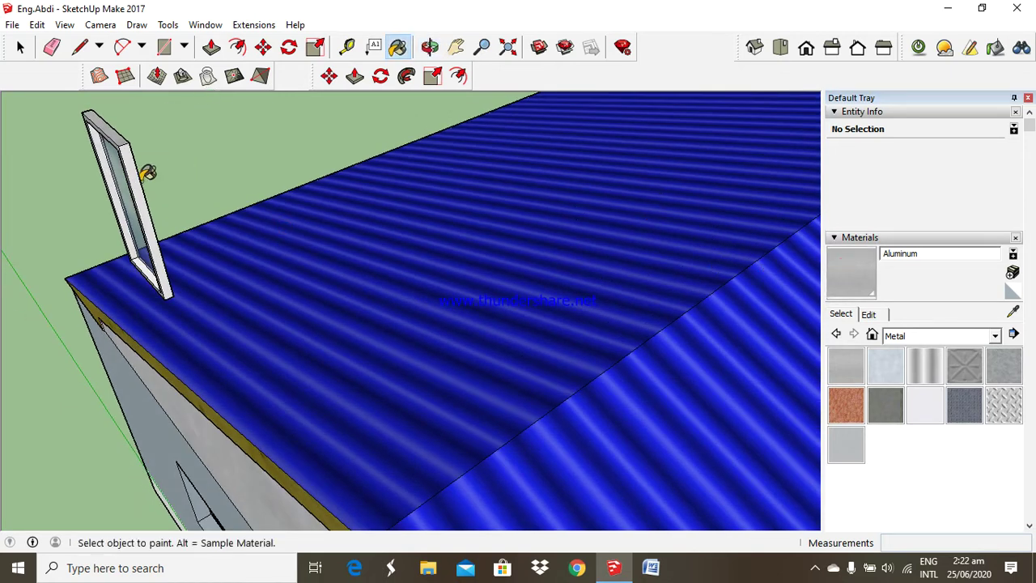
left_click(430, 47)
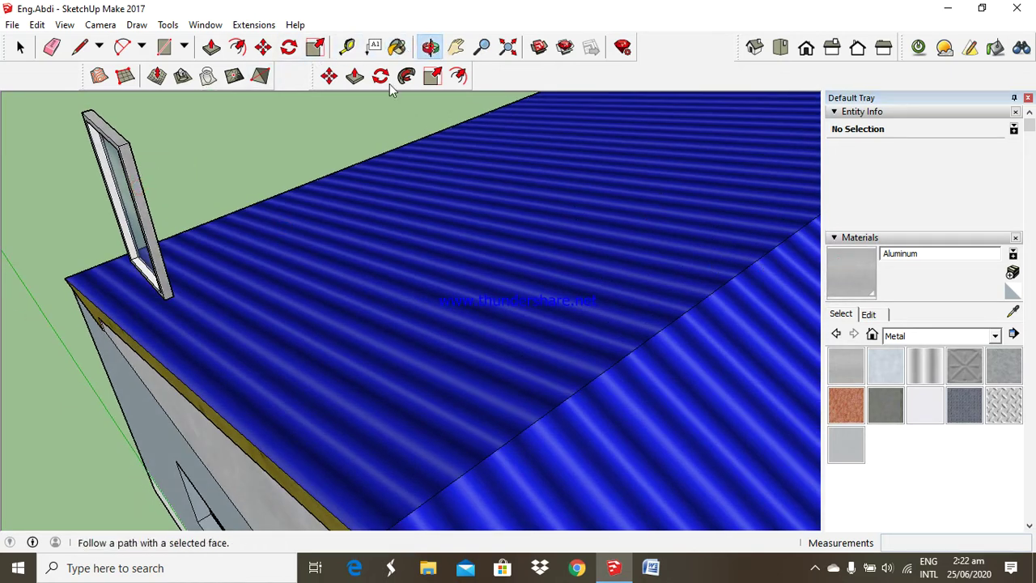
mouse_move(388, 161)
left_mouse_down()
mouse_move(148, 286)
mouse_move(240, 259)
mouse_move(335, 143)
mouse_move(515, 400)
left_mouse_up()
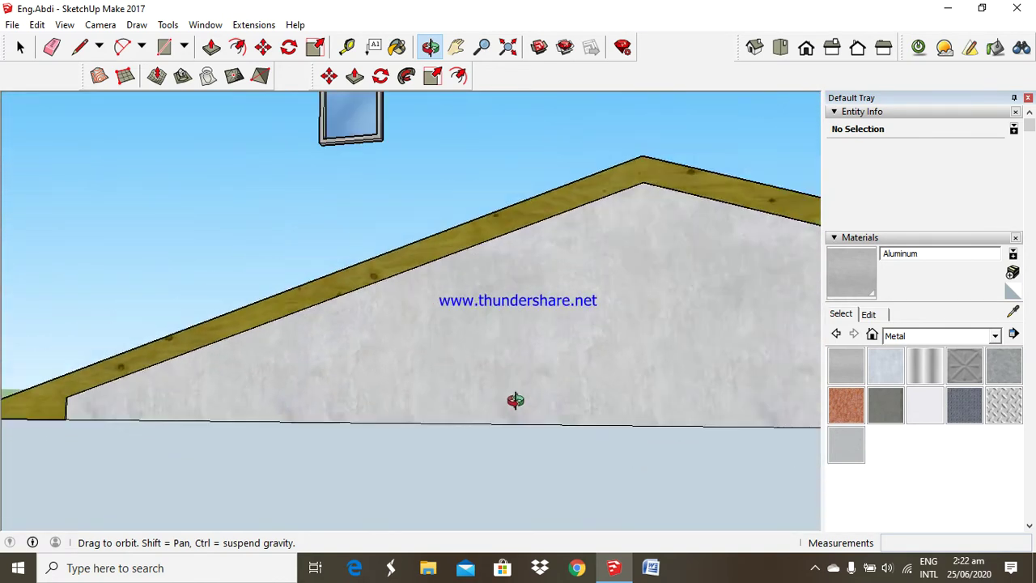
mouse_move(346, 189)
left_mouse_down()
mouse_move(351, 134)
mouse_move(363, 213)
mouse_move(388, 169)
mouse_move(406, 228)
left_mouse_up()
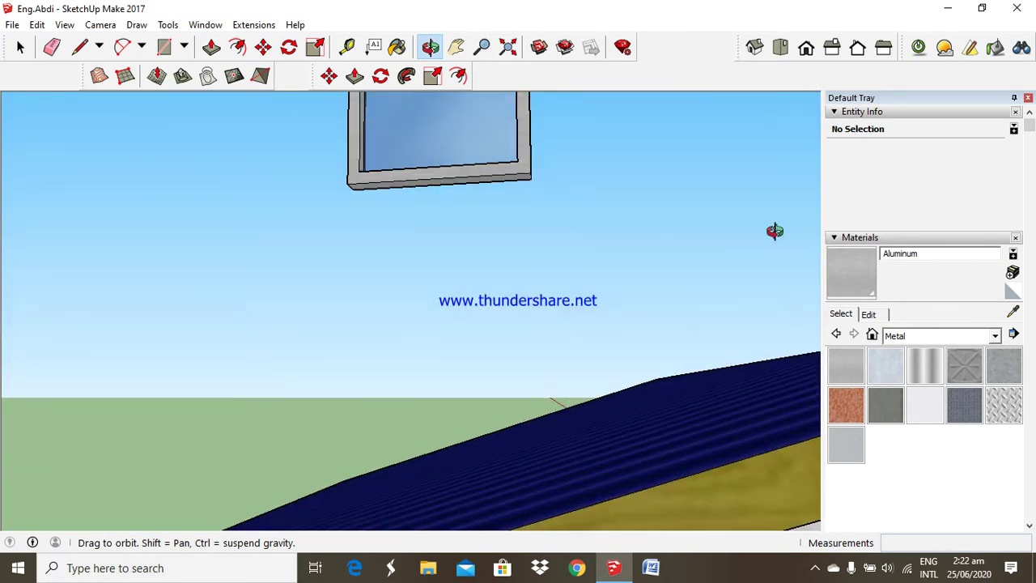
left_click(846, 281)
left_click(472, 177)
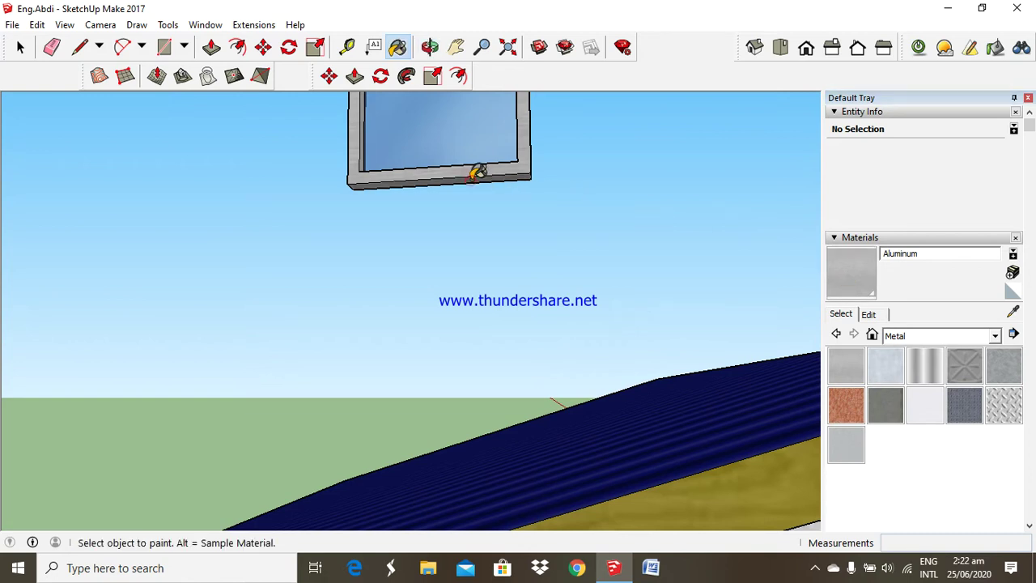
left_click(430, 46)
mouse_move(439, 220)
left_mouse_down()
mouse_move(412, 300)
mouse_move(411, 192)
mouse_move(453, 278)
mouse_move(437, 259)
left_mouse_up()
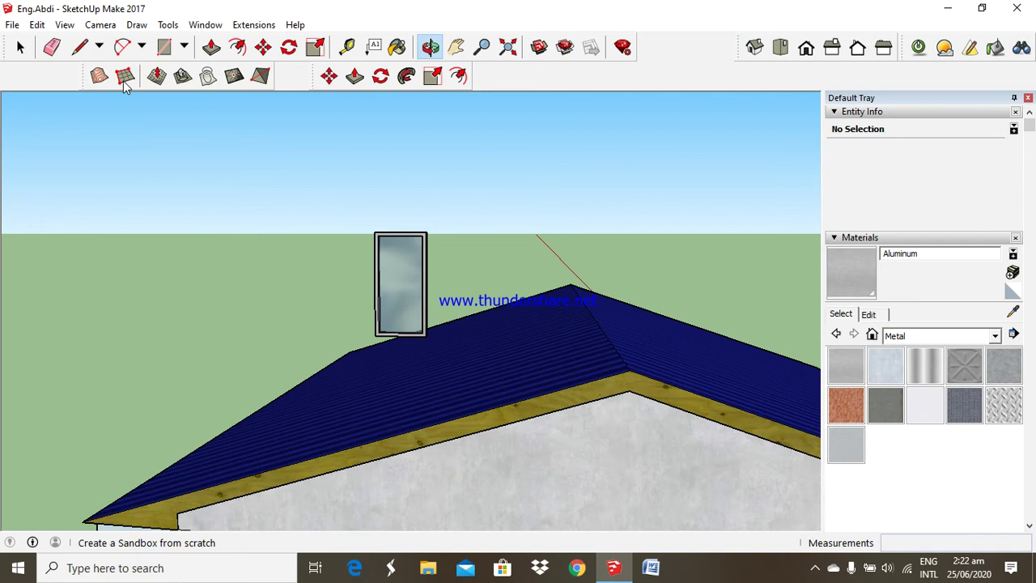
Box-select the whole floating glass window and make it a group
left_click(18, 44)
mouse_move(224, 156)
left_mouse_down()
mouse_move(400, 278)
mouse_move(456, 347)
left_mouse_up()
right_click(407, 272)
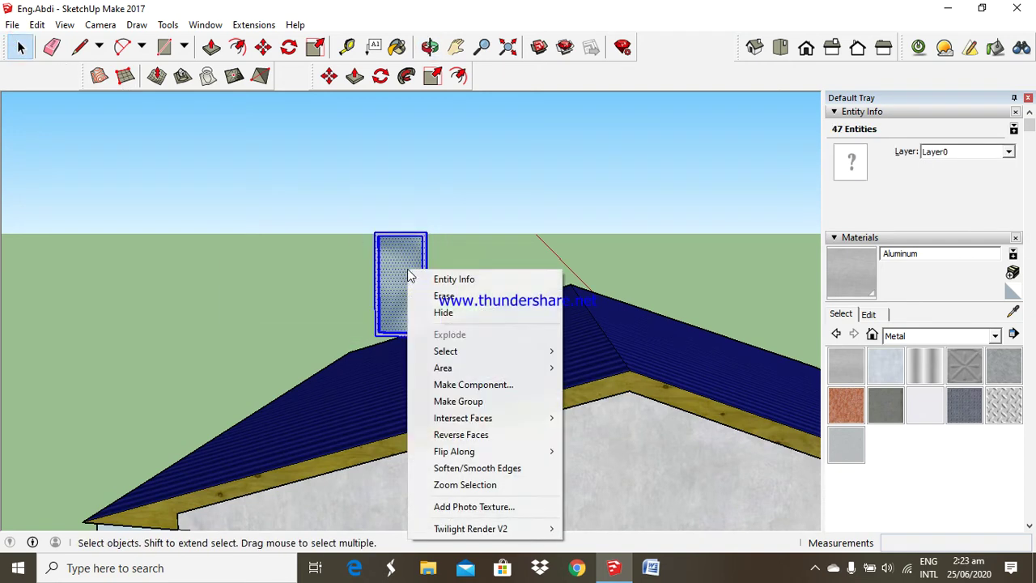
left_click(448, 405)
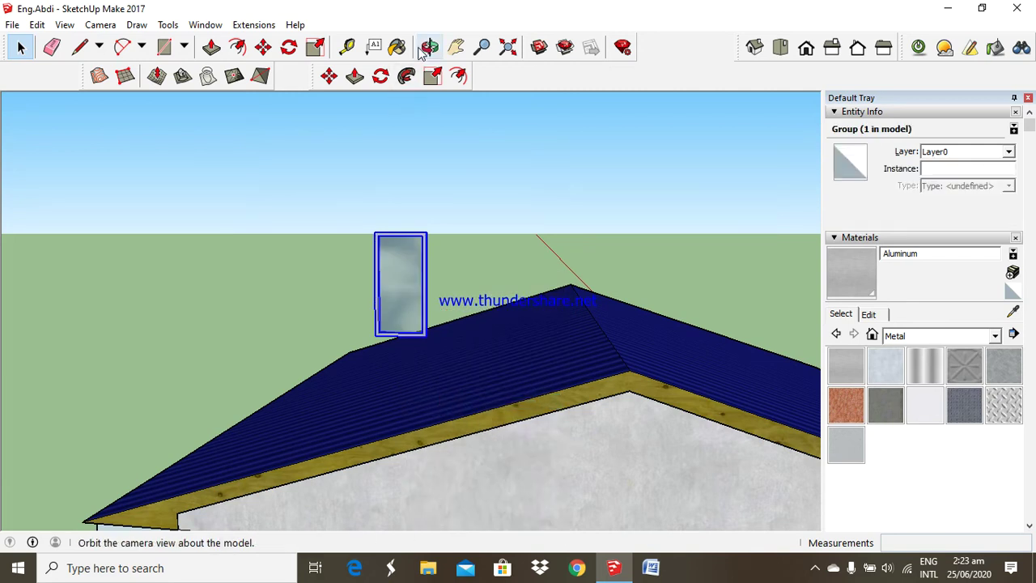
Move the window group snugly into the left half of the pink window frame
mouse_move(453, 186)
middle_mouse_down()
mouse_move(389, 162)
mouse_move(356, 122)
middle_mouse_up()
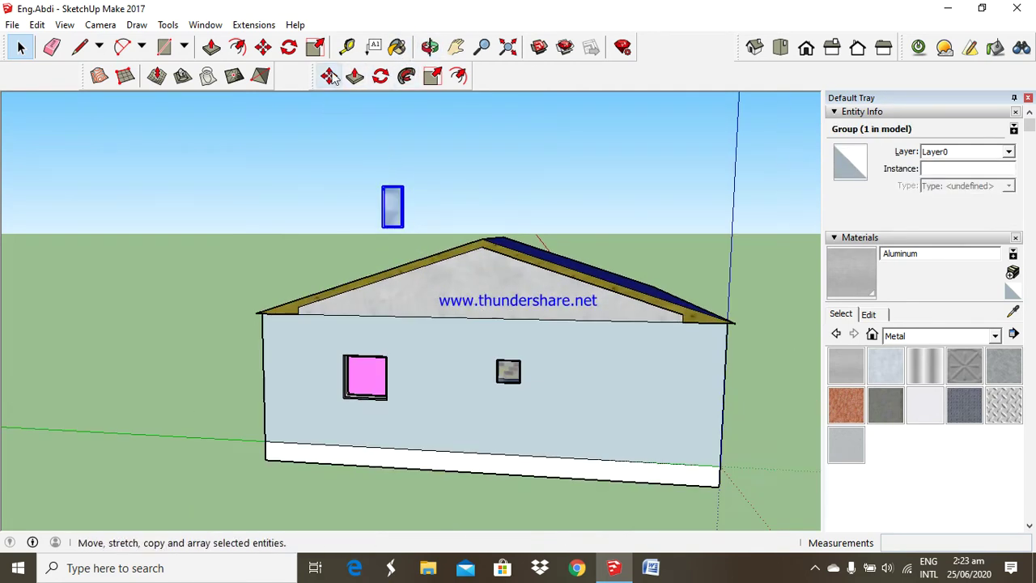
left_click(330, 75)
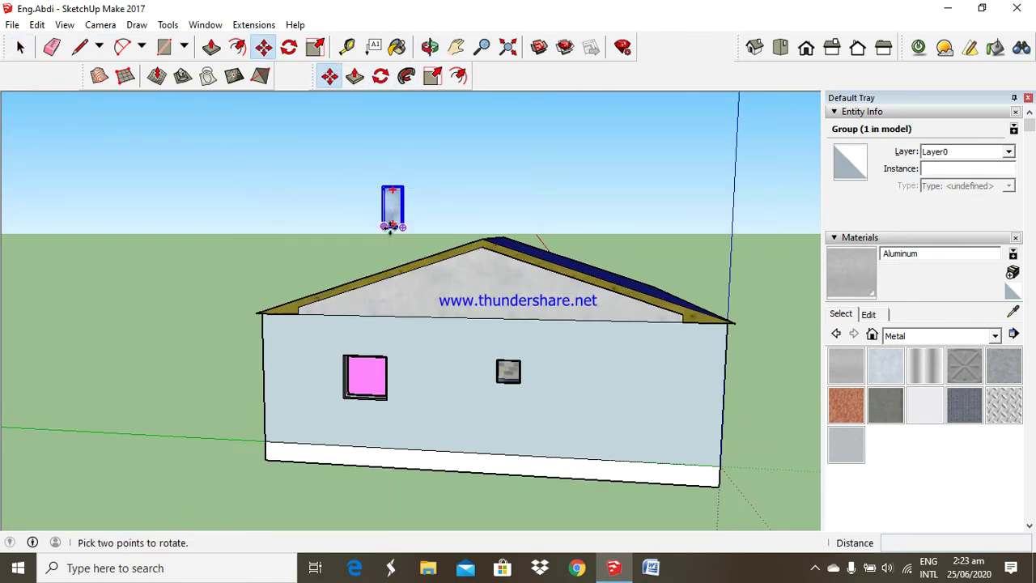
left_click(389, 229)
scroll(346, 392, "up", 3)
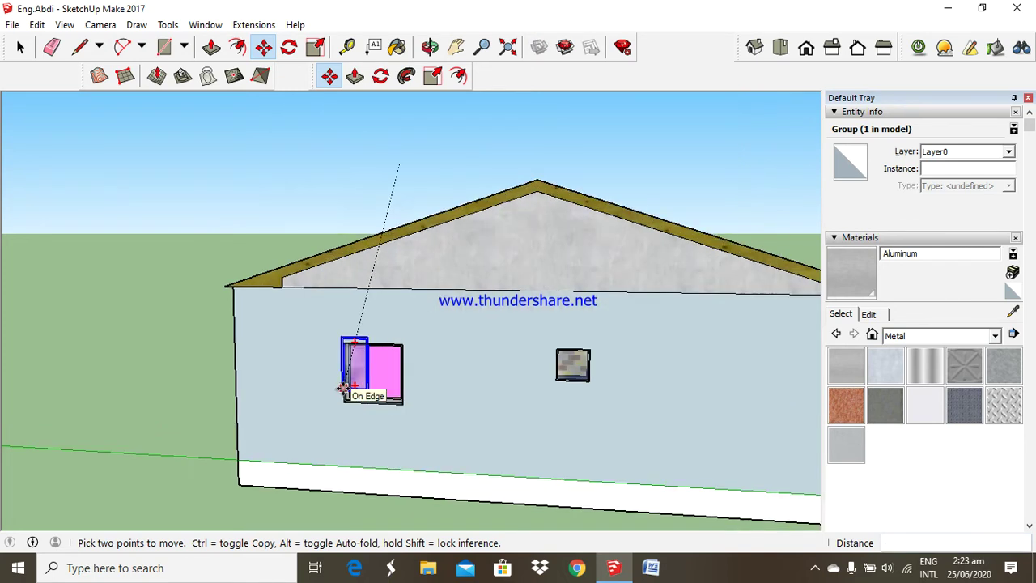
scroll(344, 389, "up", 3)
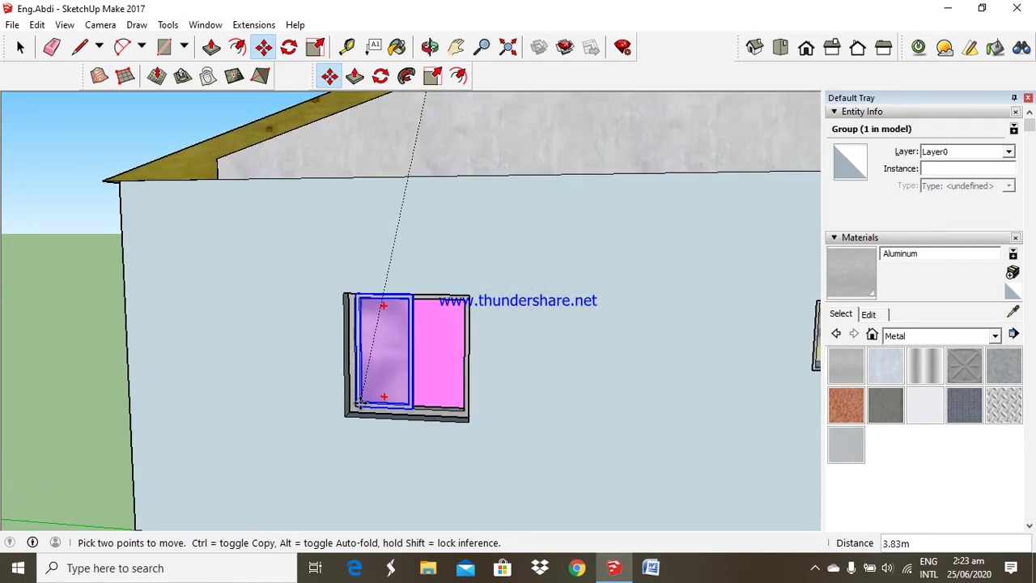
left_click(361, 403)
scroll(361, 404, "up", 2)
scroll(361, 409, "up", 3)
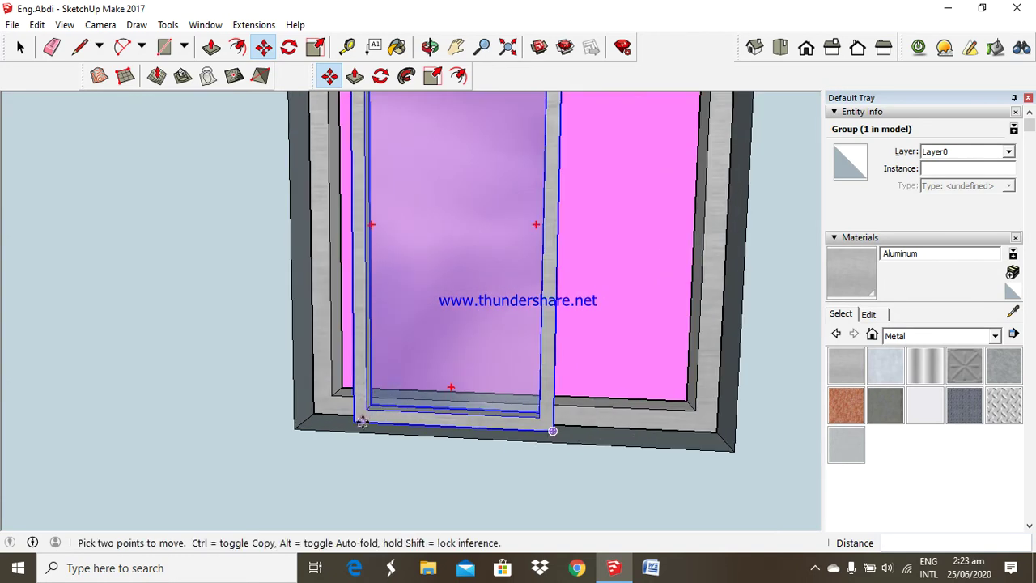
left_click(361, 420)
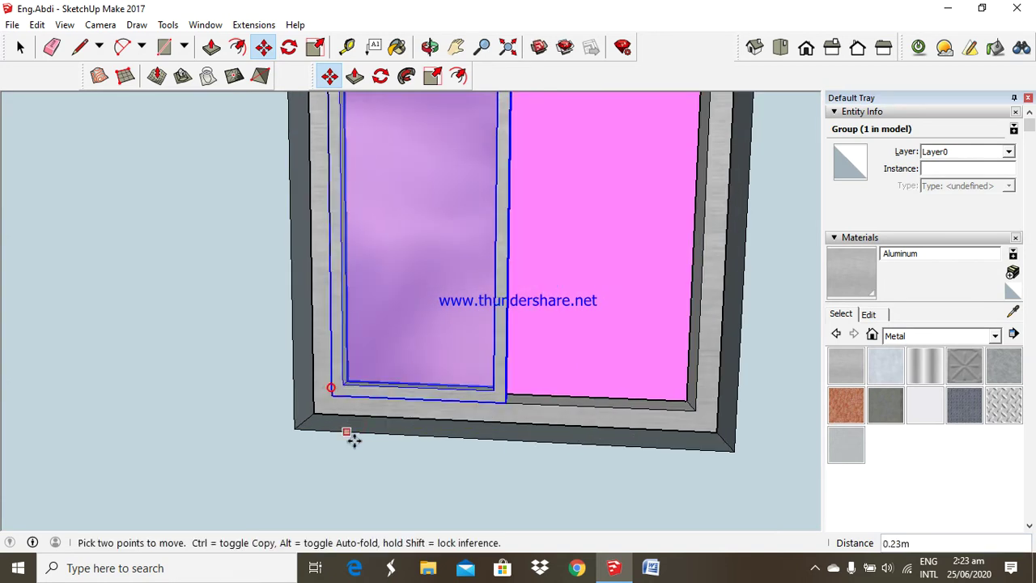
scroll(354, 437, "down", 2)
left_click(357, 445)
scroll(356, 433, "up", 1)
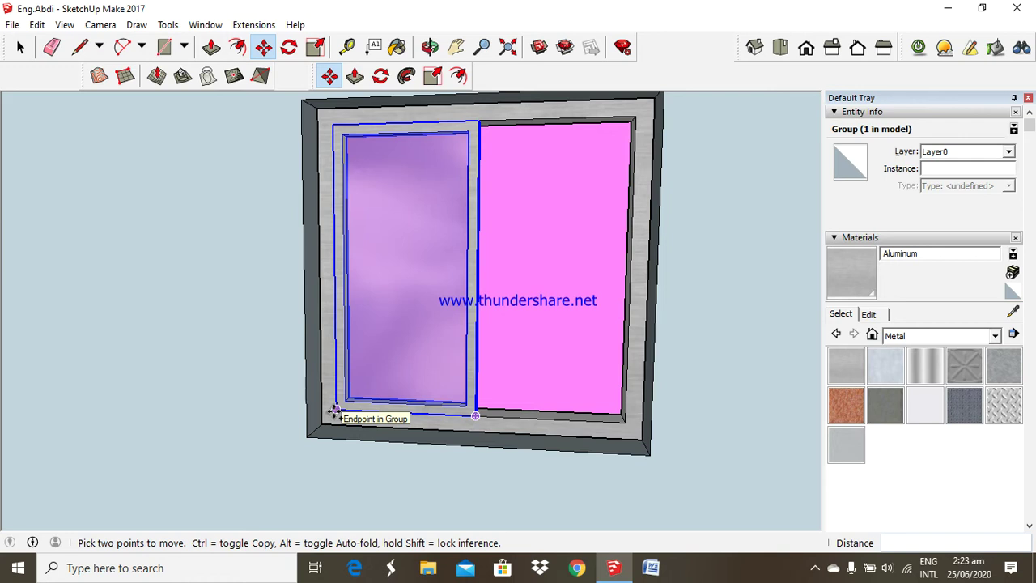
Ctrl-copy the glass sash and place the duplicate beside the first in the right half
left_click(334, 411)
key("ctrl")
scroll(476, 418, "up", 3)
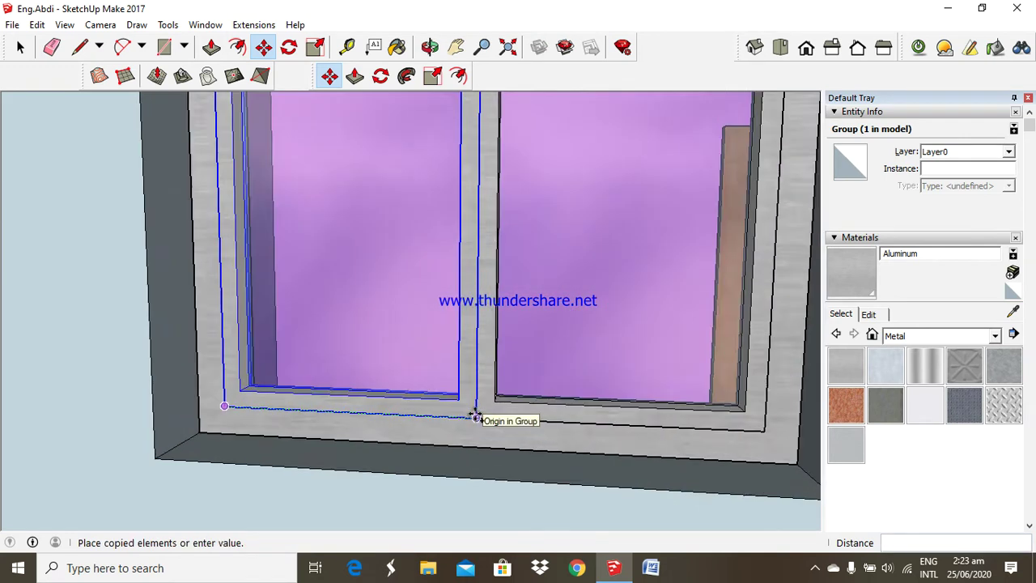
scroll(476, 417, "up", 3)
scroll(477, 423, "up", 1)
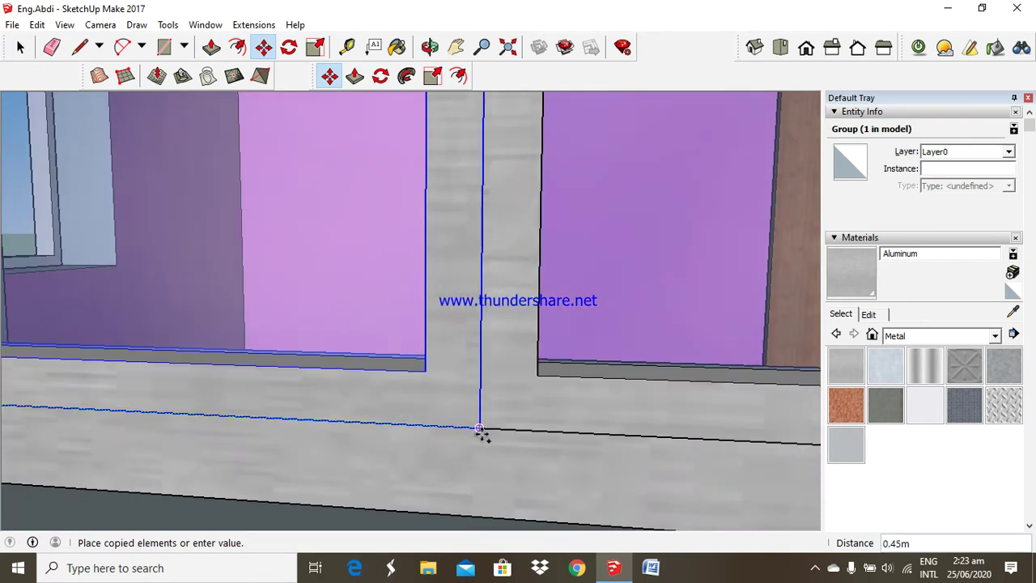
left_click(480, 430)
Try repositioning the copied sash from a side view, then undo that move
left_click(429, 46)
left_click_drag(462, 180, 254, 261)
left_click(263, 47)
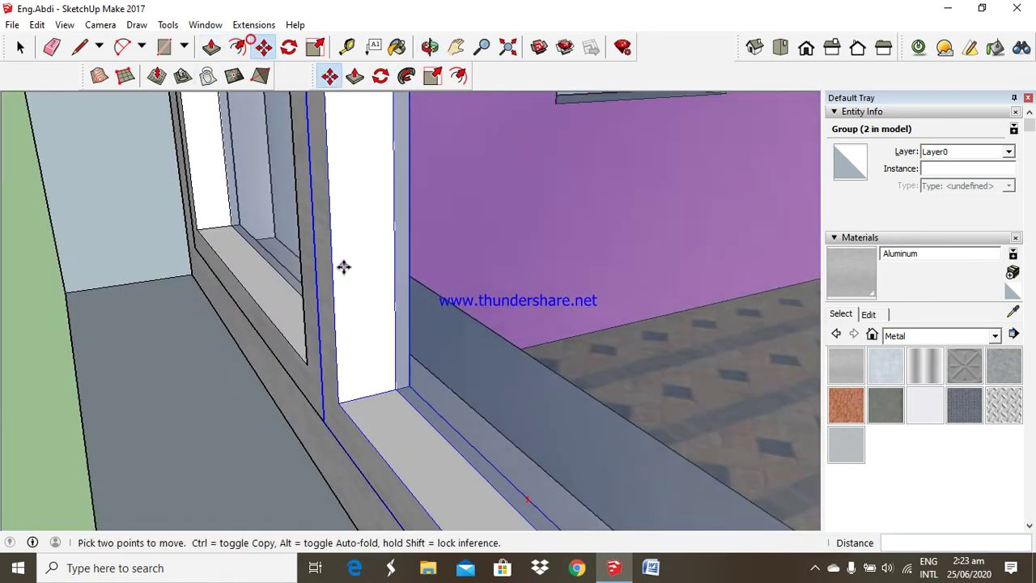
scroll(346, 323, "down", 1)
left_click(330, 393)
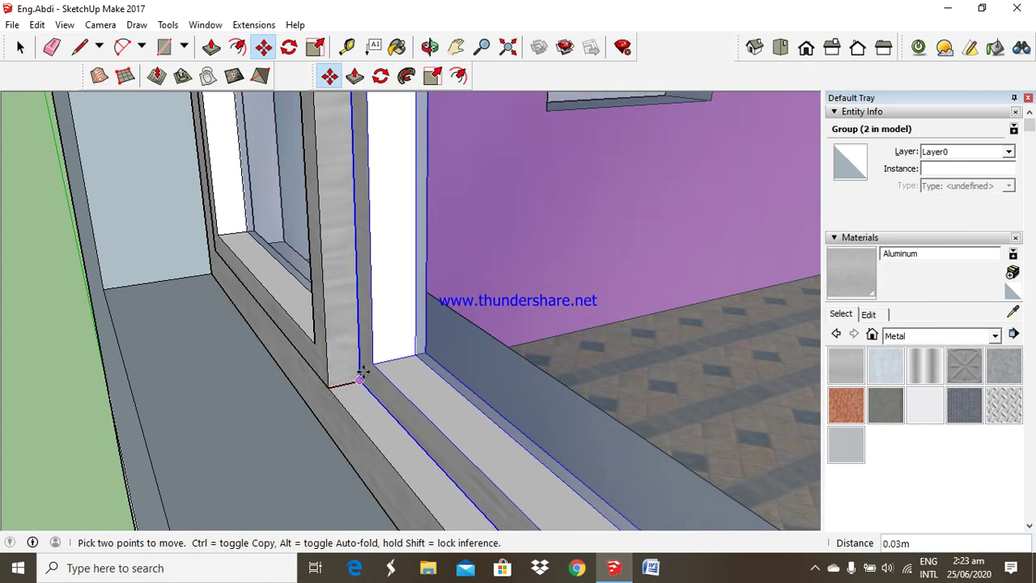
scroll(360, 374, "up", 2)
scroll(370, 377, "up", 2)
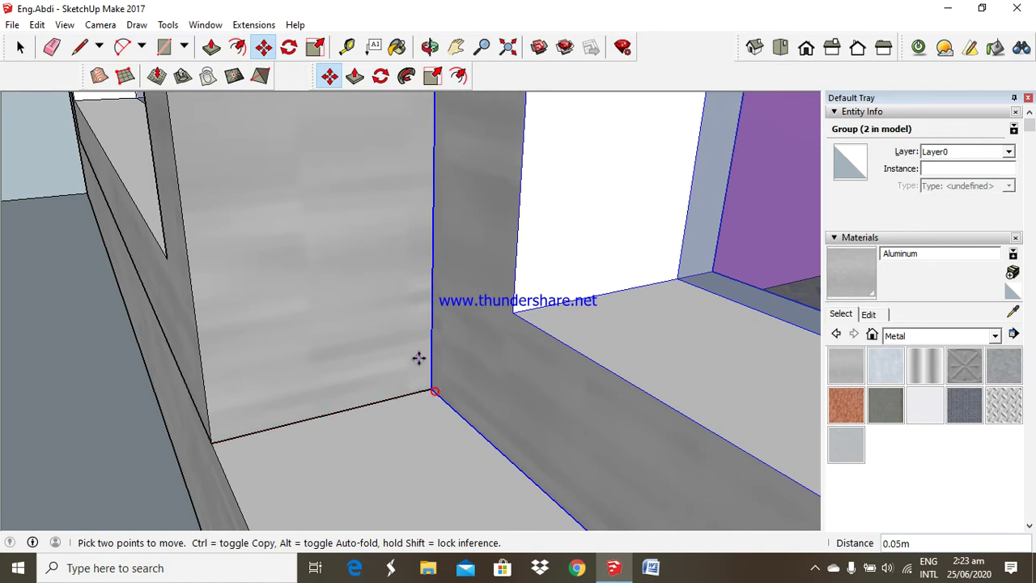
scroll(418, 358, "down", 3)
middle_click_drag(381, 296, 427, 328)
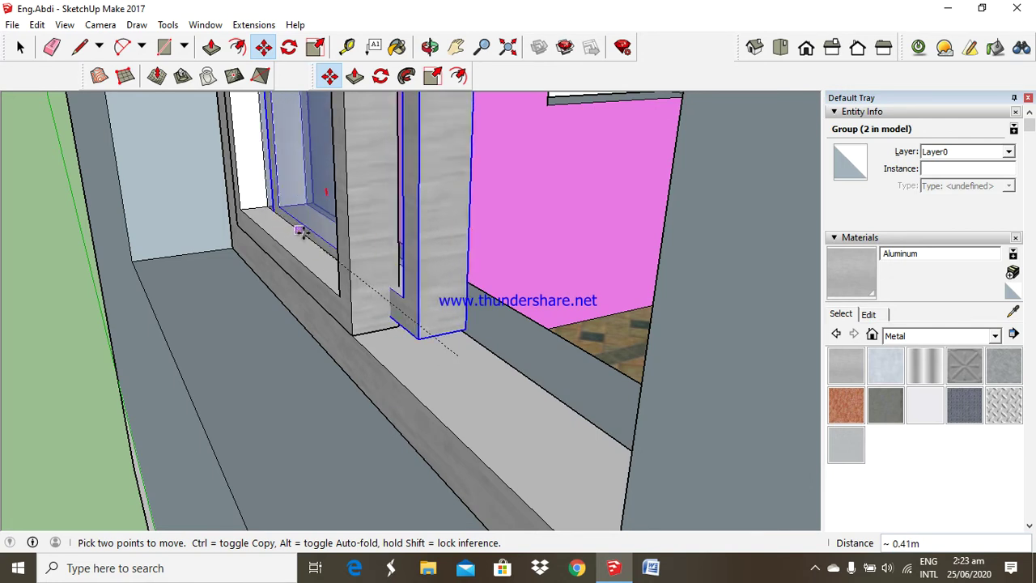
left_click(312, 241)
key("ctrl+z")
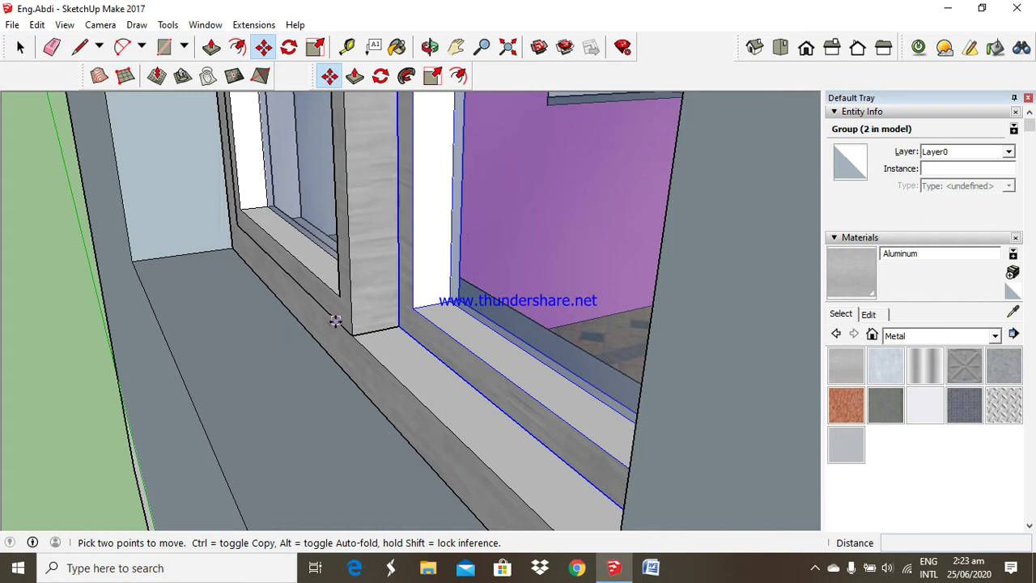
Reorient the view and Ctrl-copy the window onto the far wall of the house
middle_click_drag(370, 278, 349, 230)
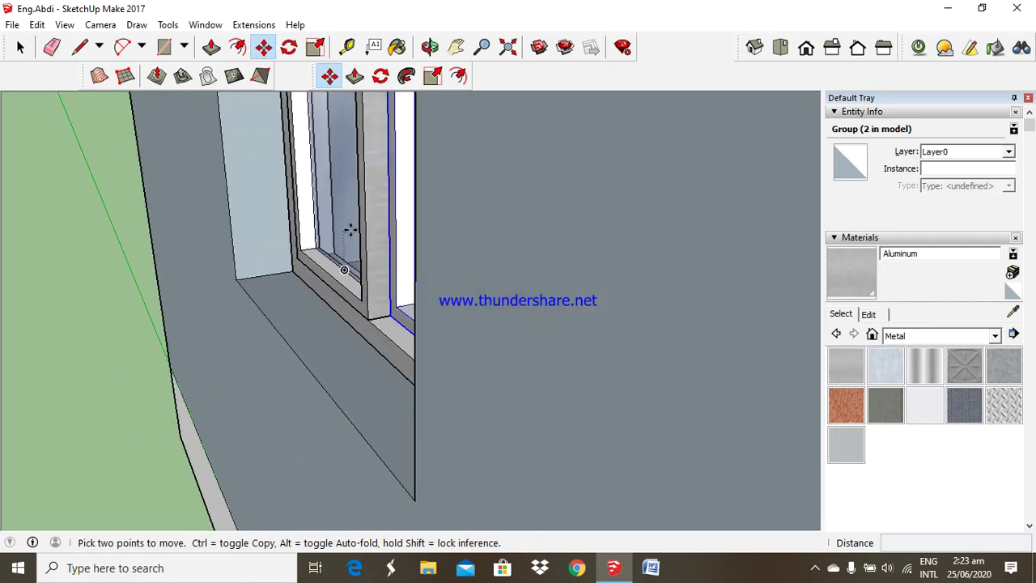
scroll(385, 288, "down", 2)
scroll(254, 203, "down", 3)
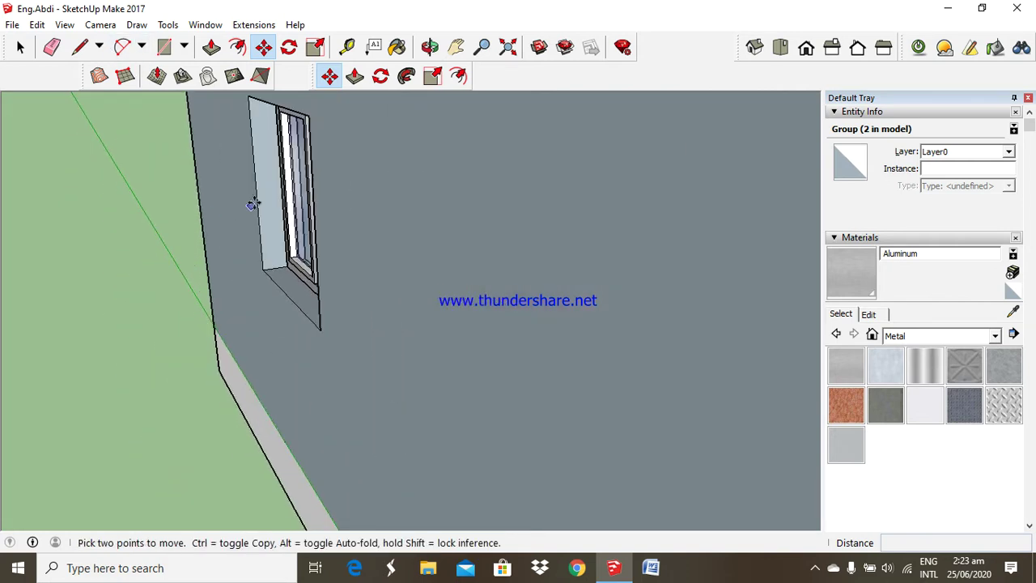
left_click(429, 47)
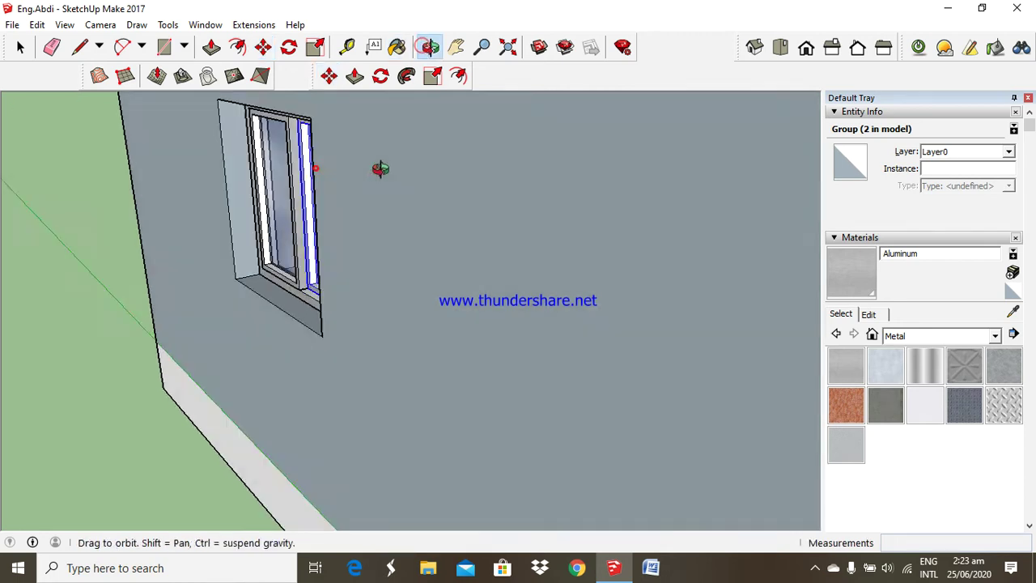
left_click_drag(381, 166, 405, 207)
scroll(405, 207, "up", 2)
scroll(364, 224, "up", 3)
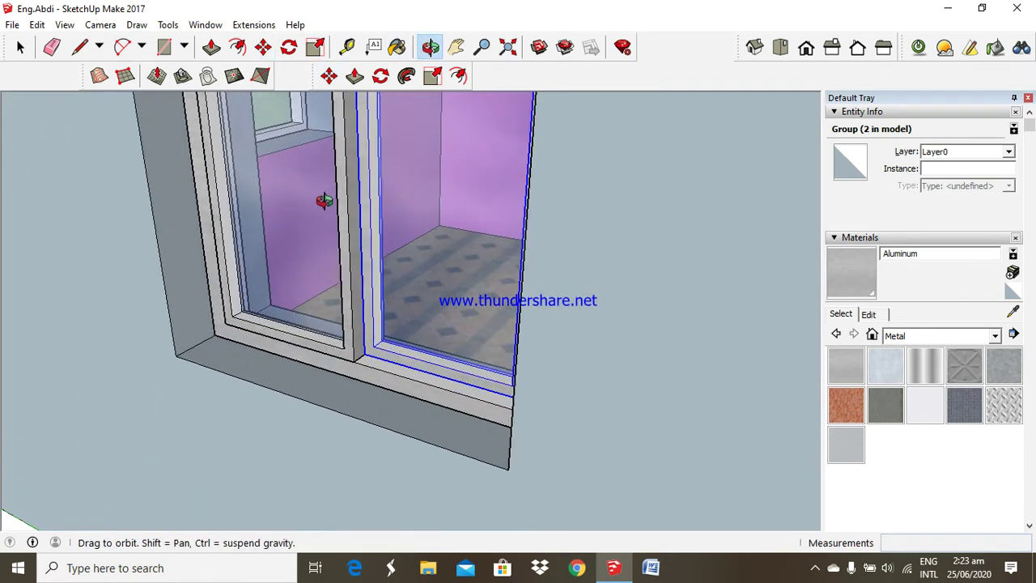
left_click(267, 47)
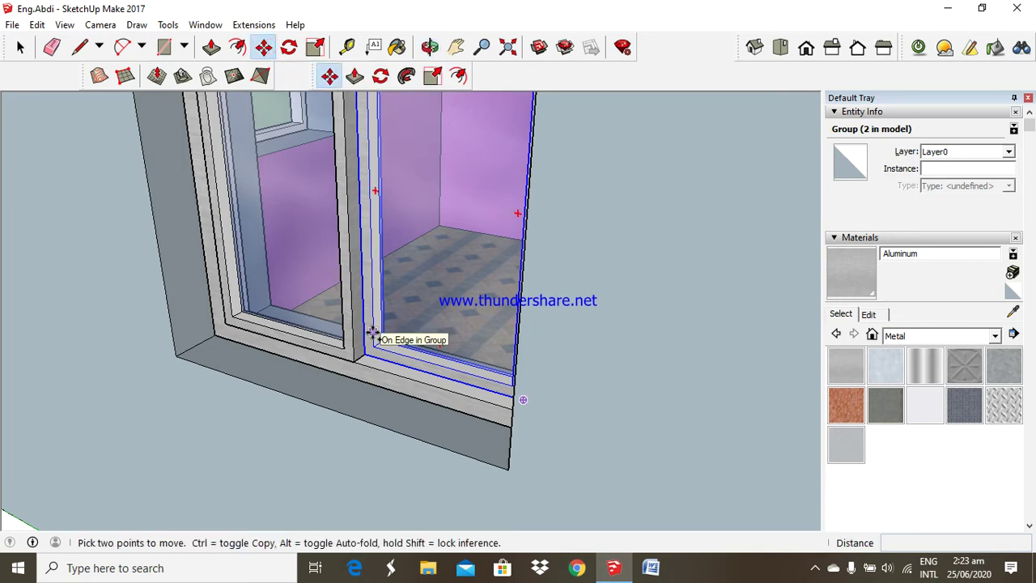
scroll(373, 333, "down", 1)
left_click(373, 333)
key("ctrl")
scroll(388, 328, "down", 2)
scroll(414, 317, "down", 2)
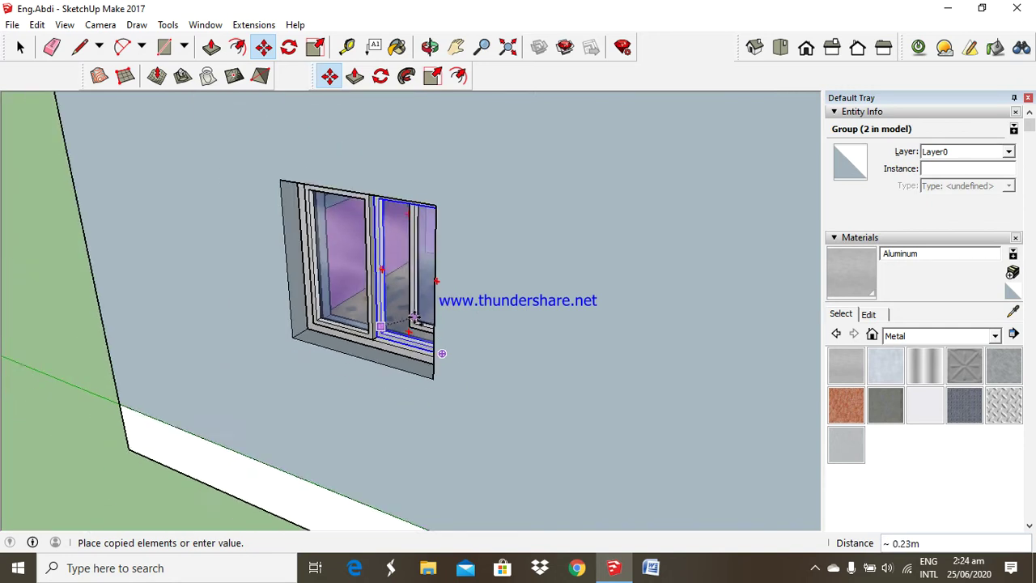
scroll(414, 317, "down", 3)
left_click(112, 299)
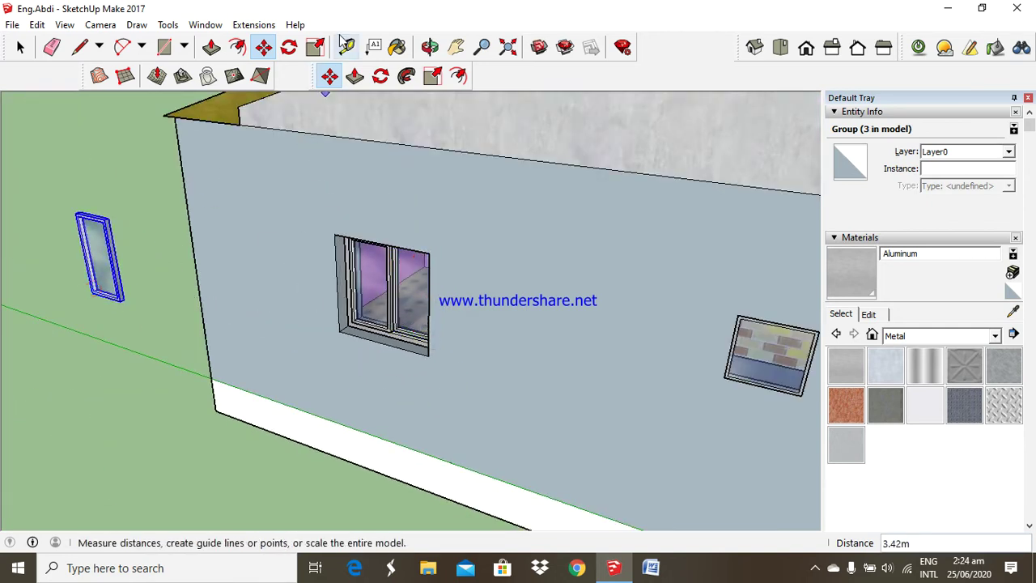
Orbit and zoom until the pink wall window with its two sashes faces the camera squarely
scroll(389, 332, "up", 2)
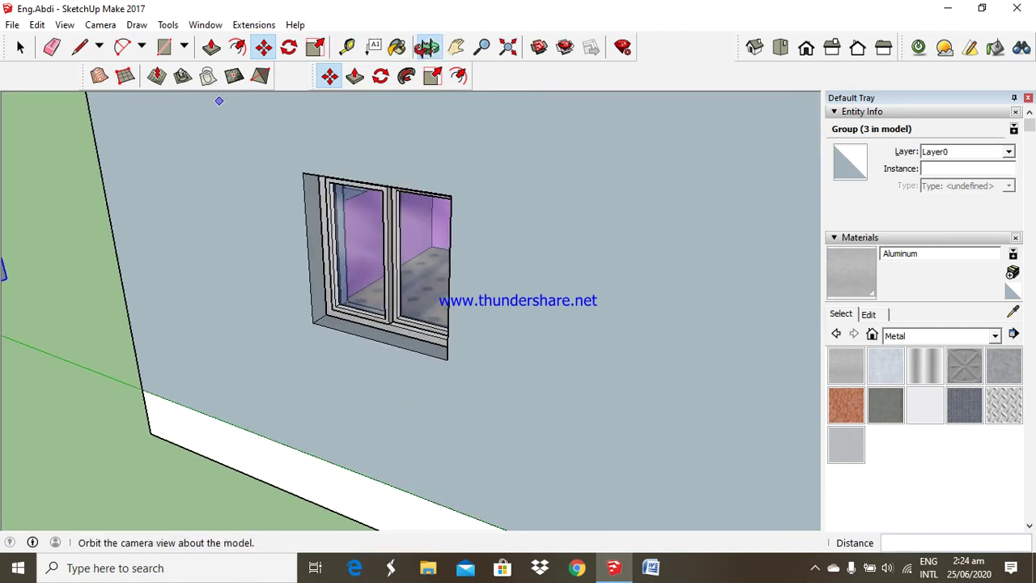
left_click(426, 46)
left_click_drag(280, 239, 406, 219)
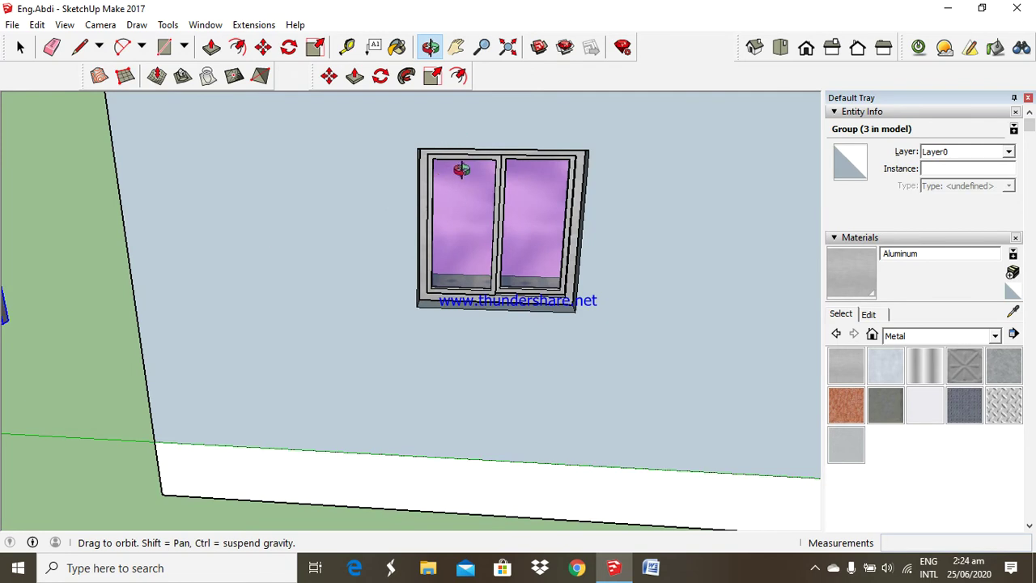
mouse_move(462, 169)
left_mouse_down()
mouse_move(503, 213)
mouse_move(542, 143)
left_mouse_up()
scroll(579, 133, "up", 3)
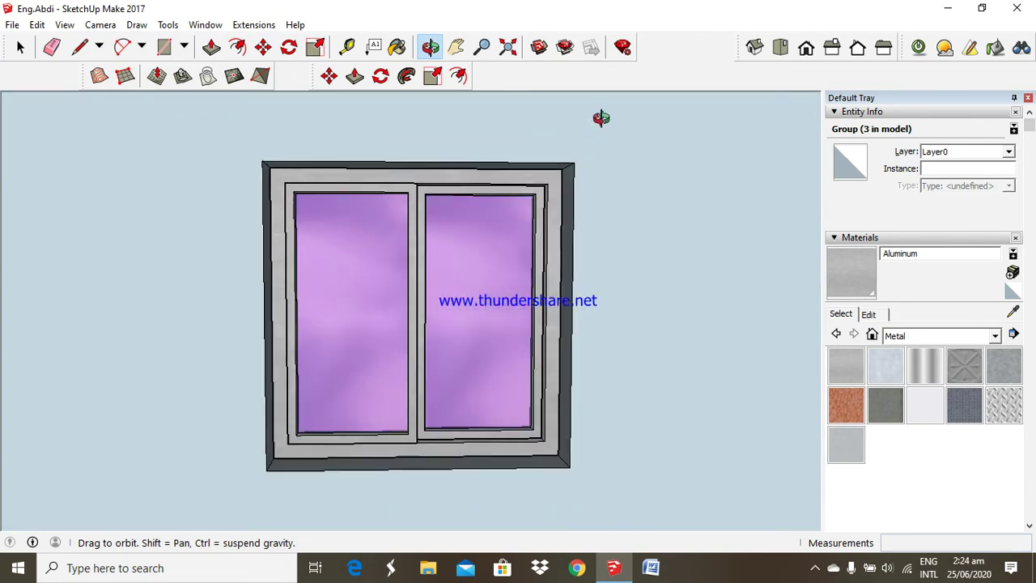
mouse_move(598, 116)
left_mouse_down()
mouse_move(551, 166)
mouse_move(531, 162)
mouse_move(592, 158)
left_mouse_up()
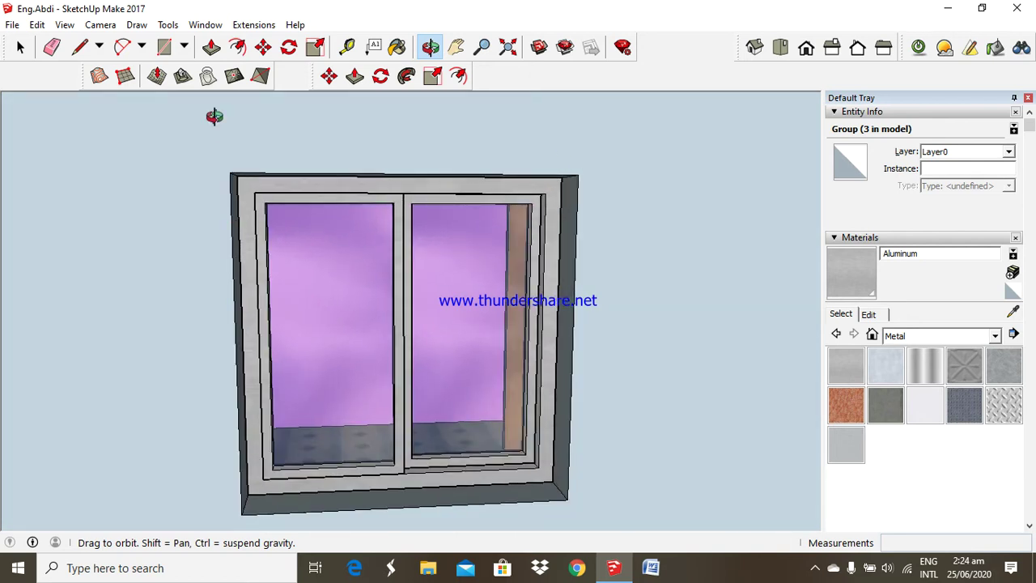
mouse_move(284, 154)
left_mouse_down()
mouse_move(266, 157)
mouse_move(287, 155)
left_mouse_up()
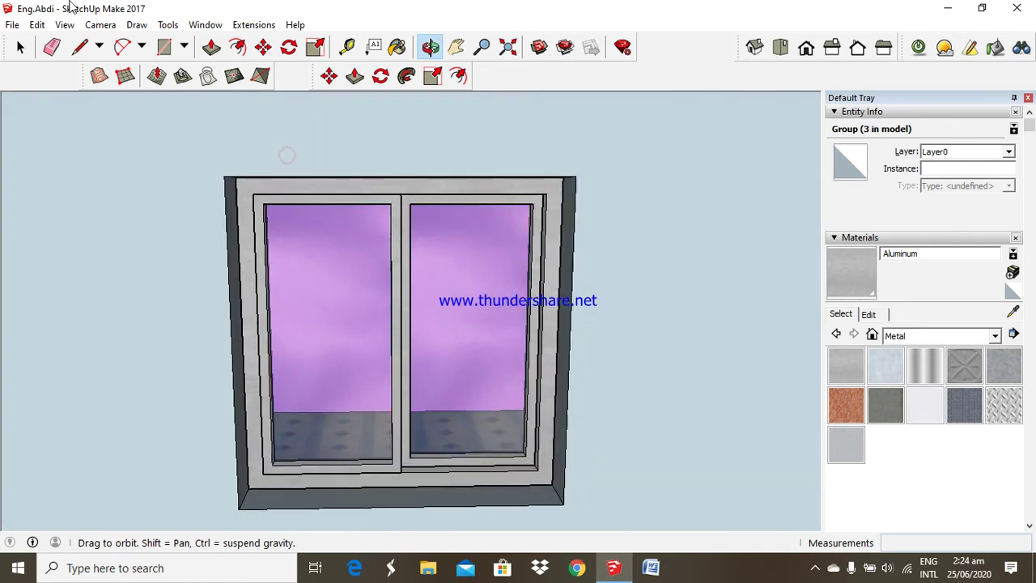
With Tape Measure, place guides 0.05 m above and left of the window
left_click(344, 51)
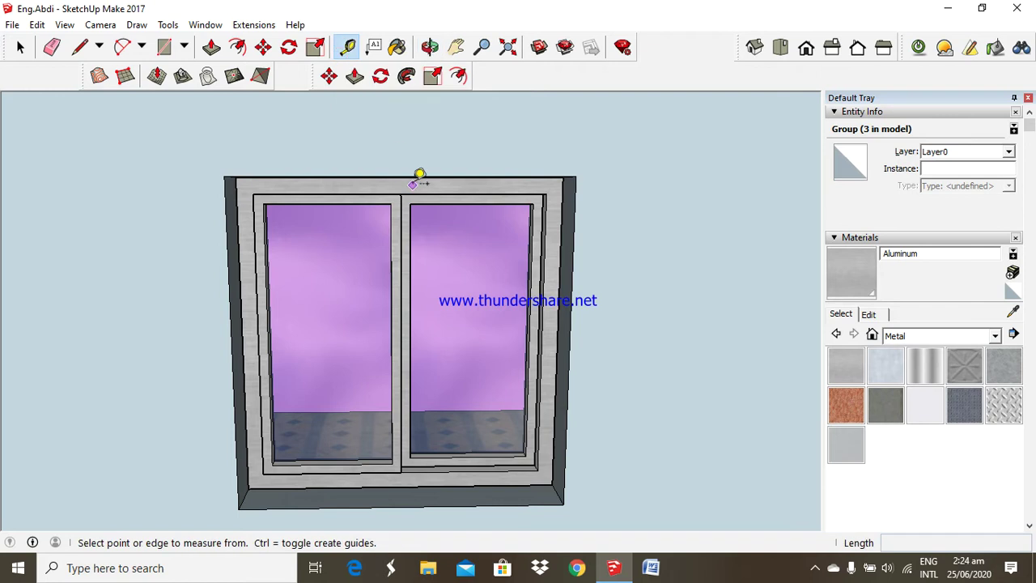
left_click(404, 177)
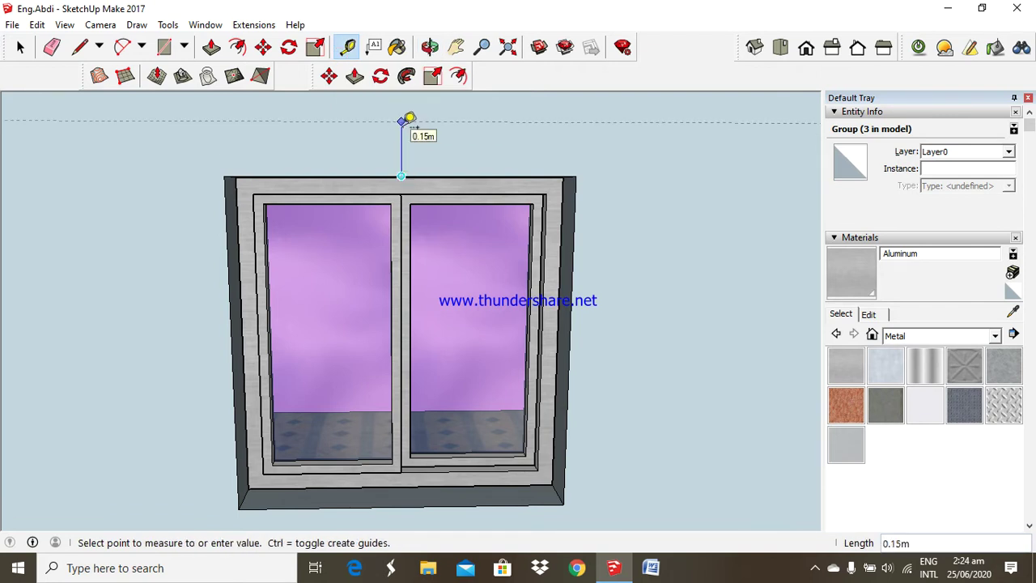
type("5")
key("Return")
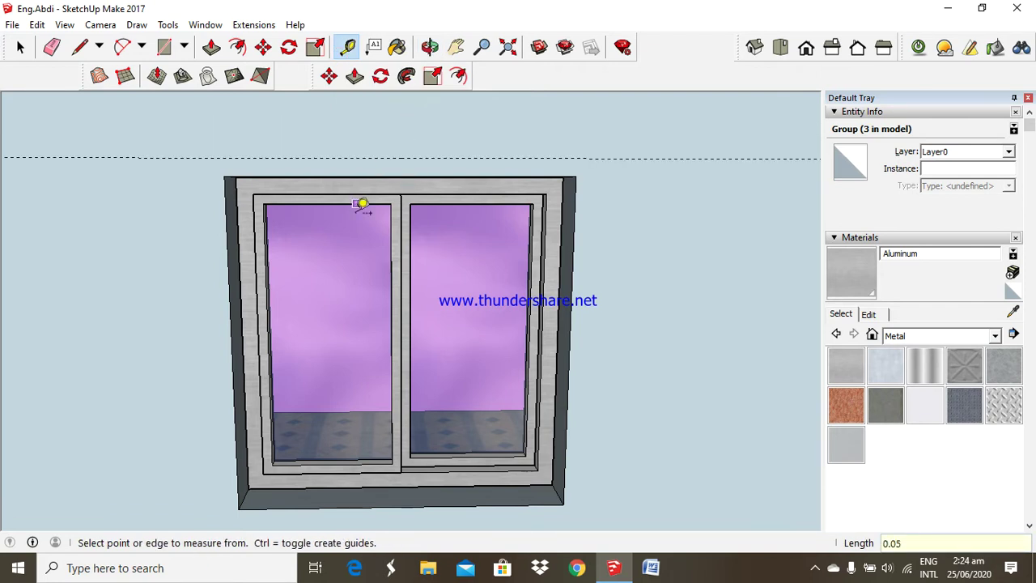
left_click(232, 349)
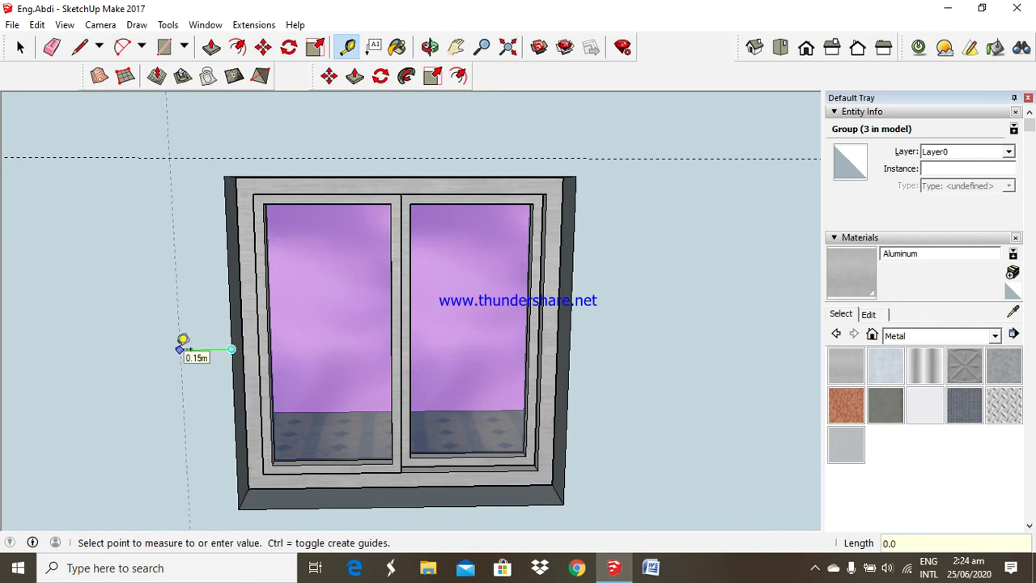
type("5")
key("Return")
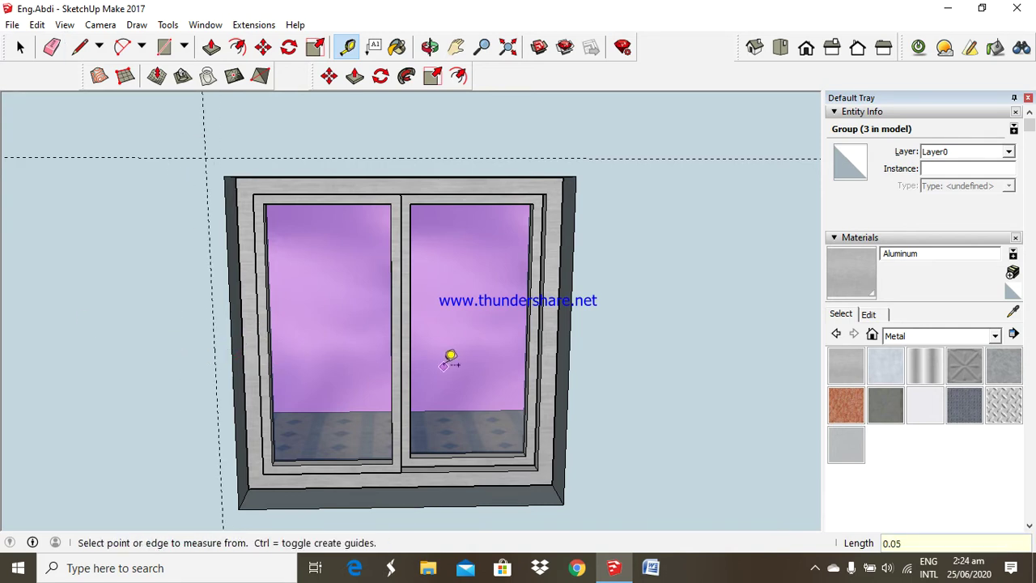
Add guides 0.05 m to the right of and below the window
left_click(569, 347)
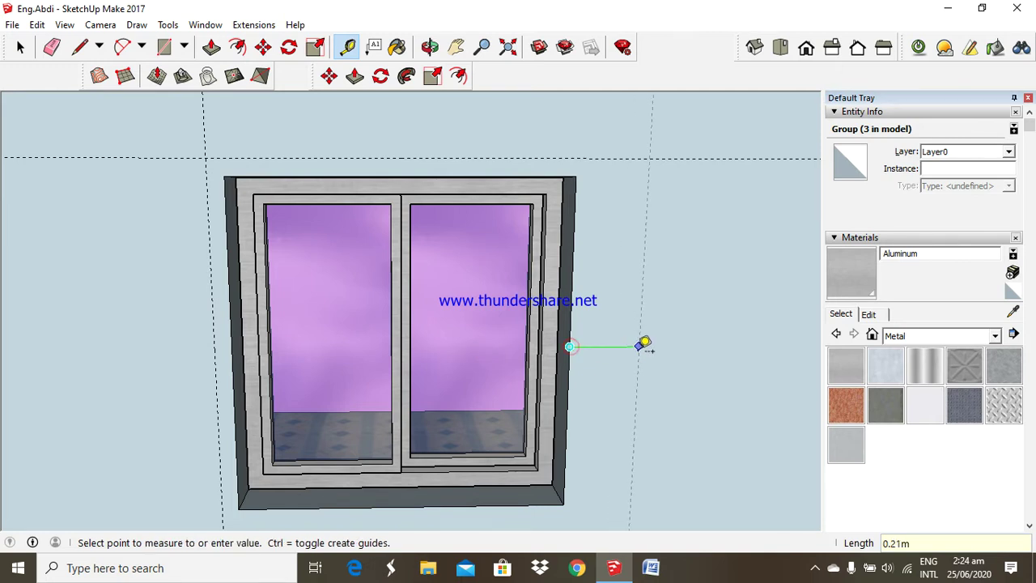
key("Return")
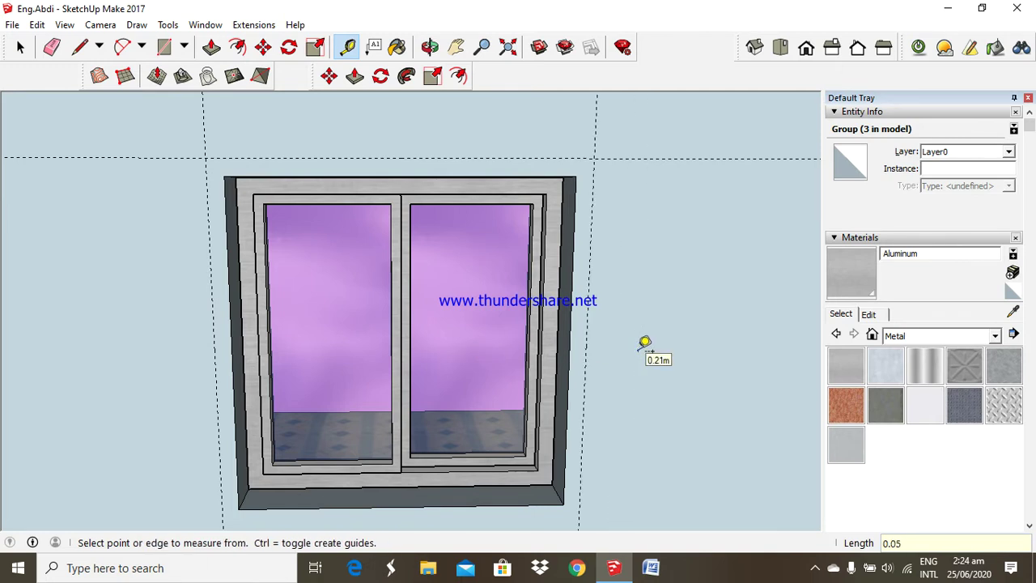
scroll(433, 122, "down", 1)
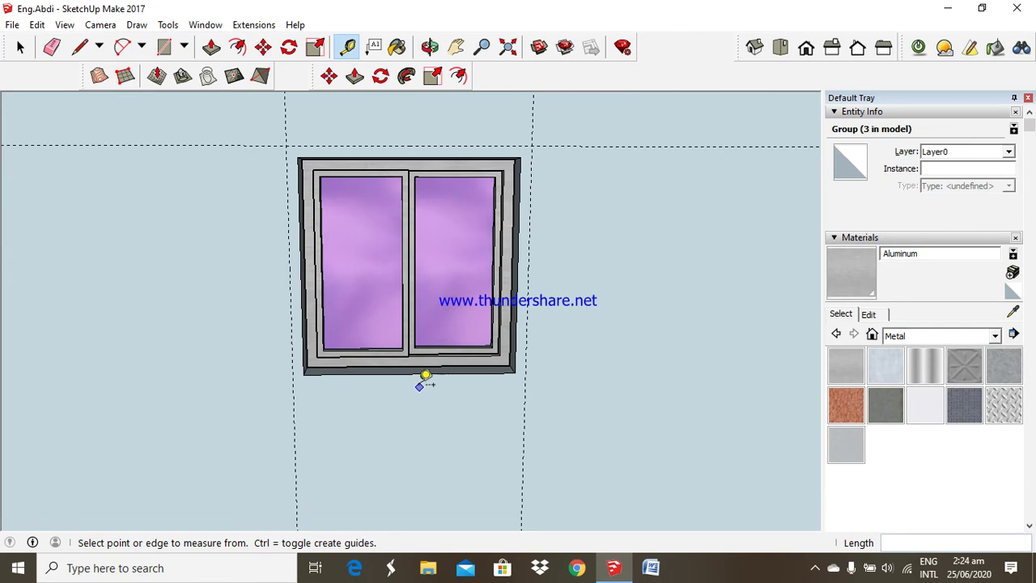
left_click(409, 373)
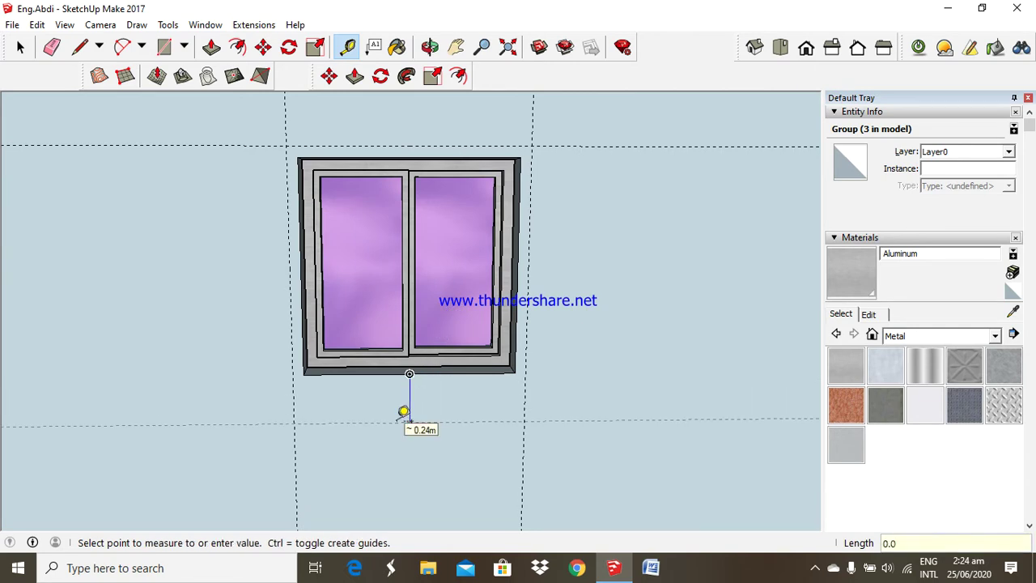
type("5")
key("Return")
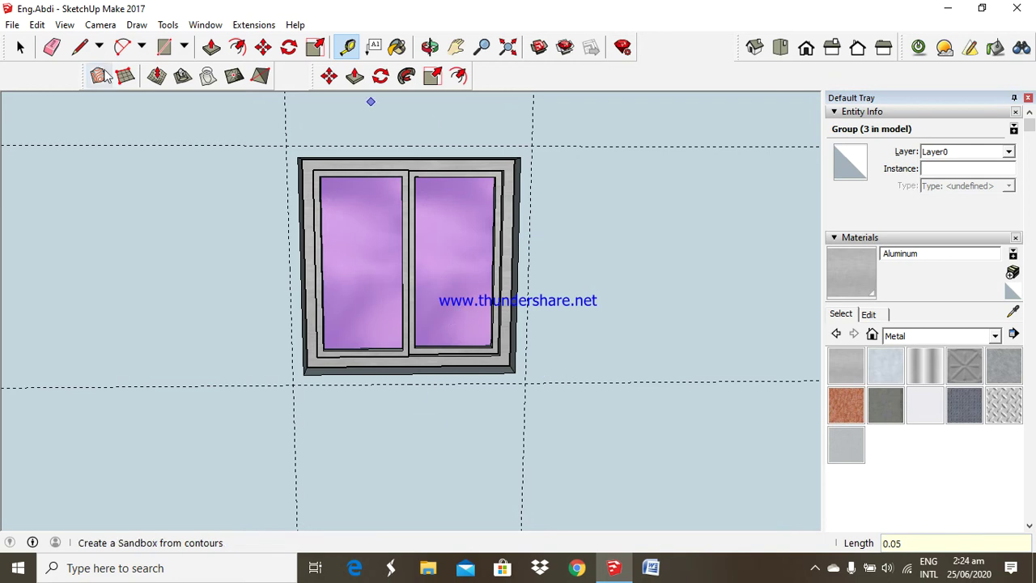
Draw a 1.10 m by 1.05 m rectangle between the guide corners, then delete all guides
left_click(166, 46)
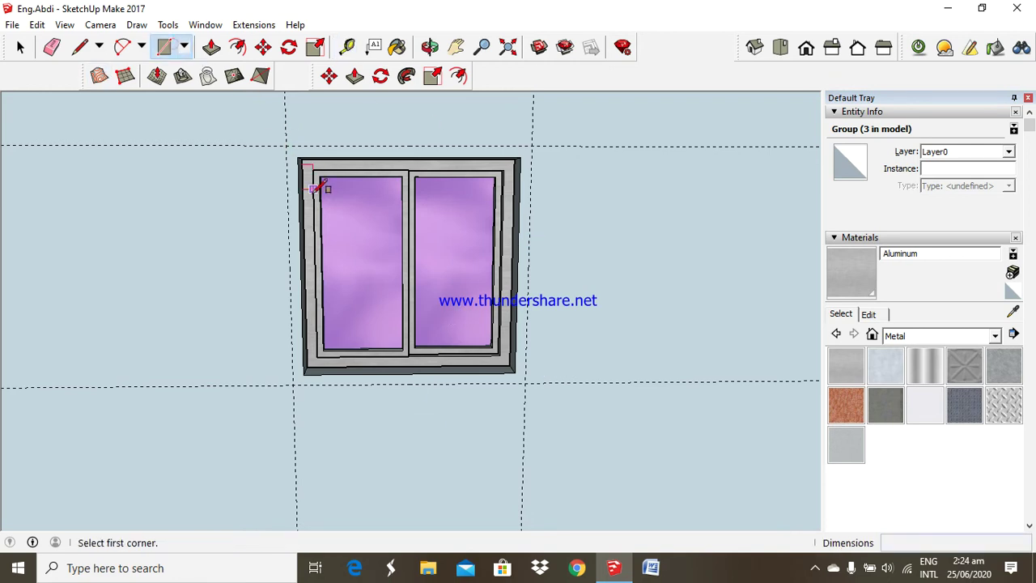
left_click(285, 146)
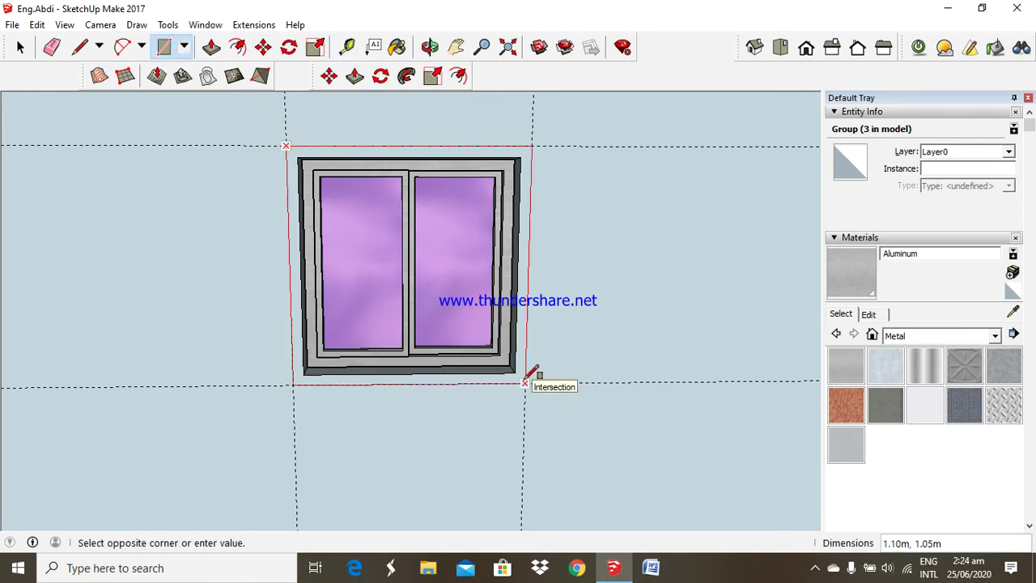
left_click(524, 382)
left_click(37, 24)
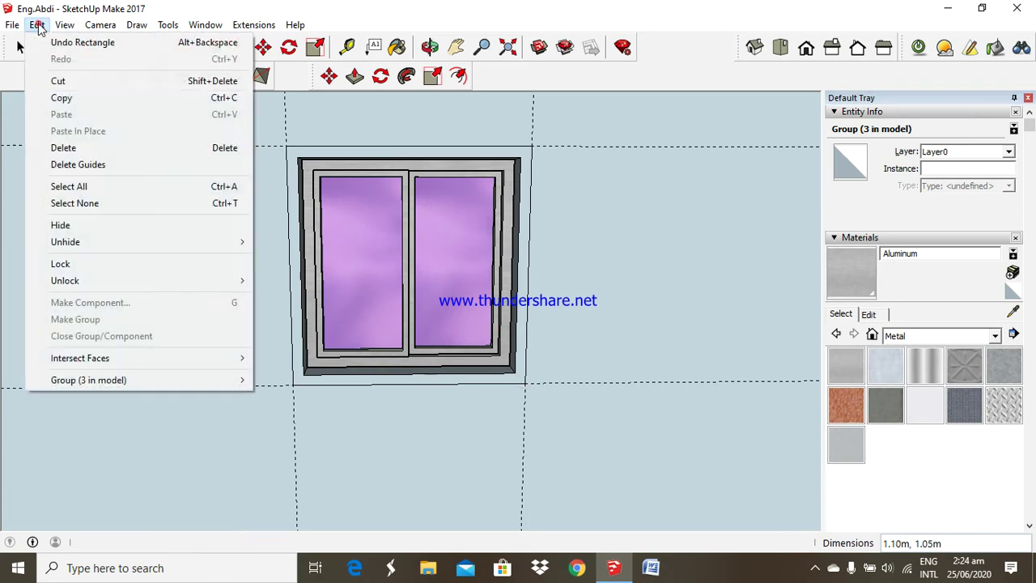
left_click(95, 163)
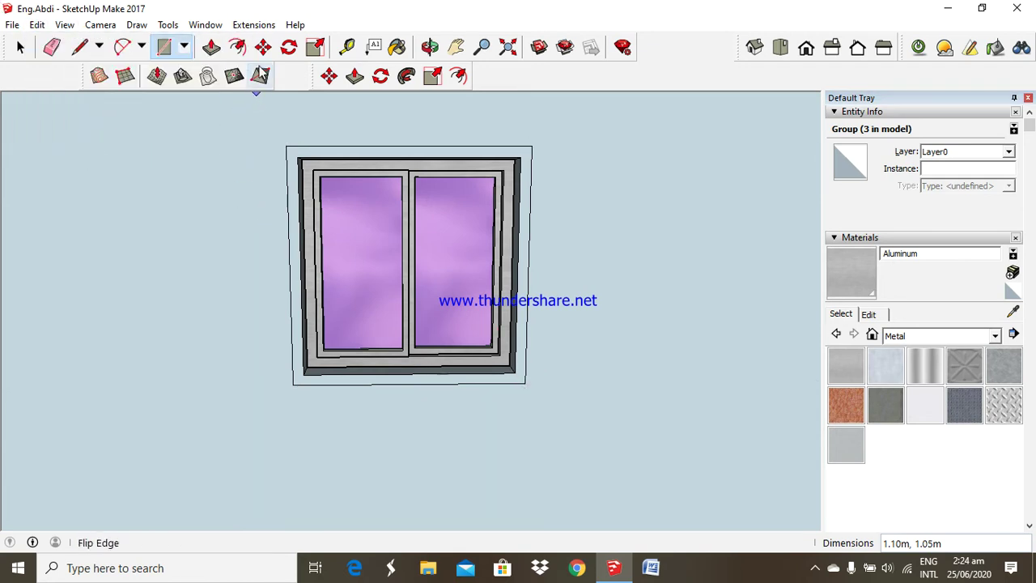
Push/Pull the surround face out by 0.02 m
left_click(211, 47)
left_click(315, 168)
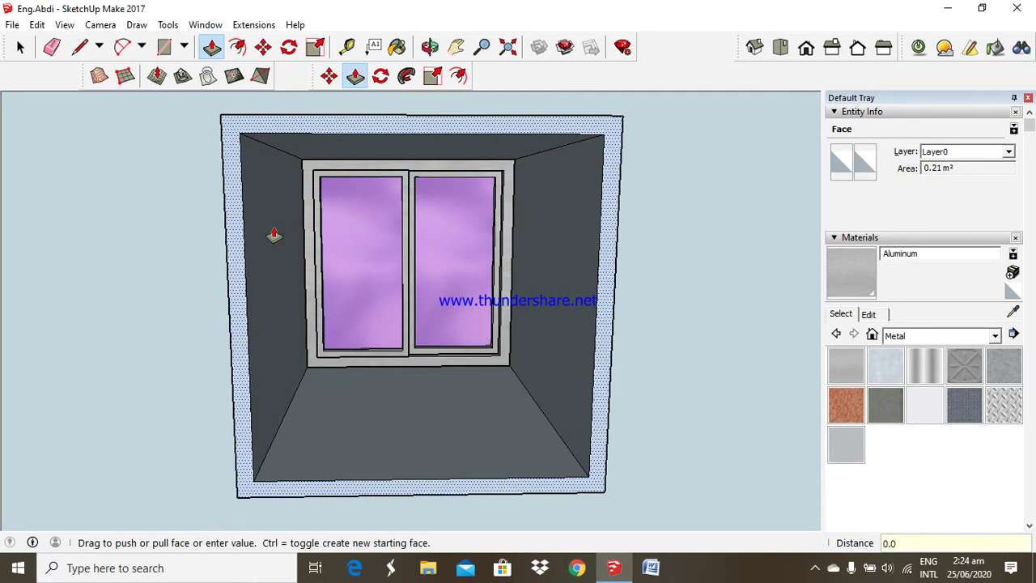
type("0.02")
key("Return")
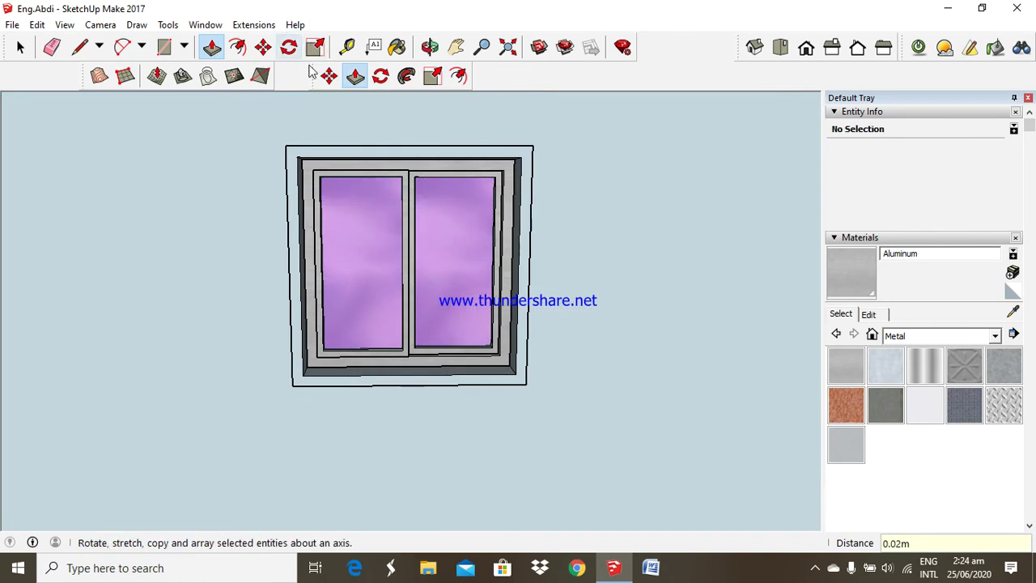
Paint the window surround's front face with Colors-Named 0010_Snow white
left_click(995, 337)
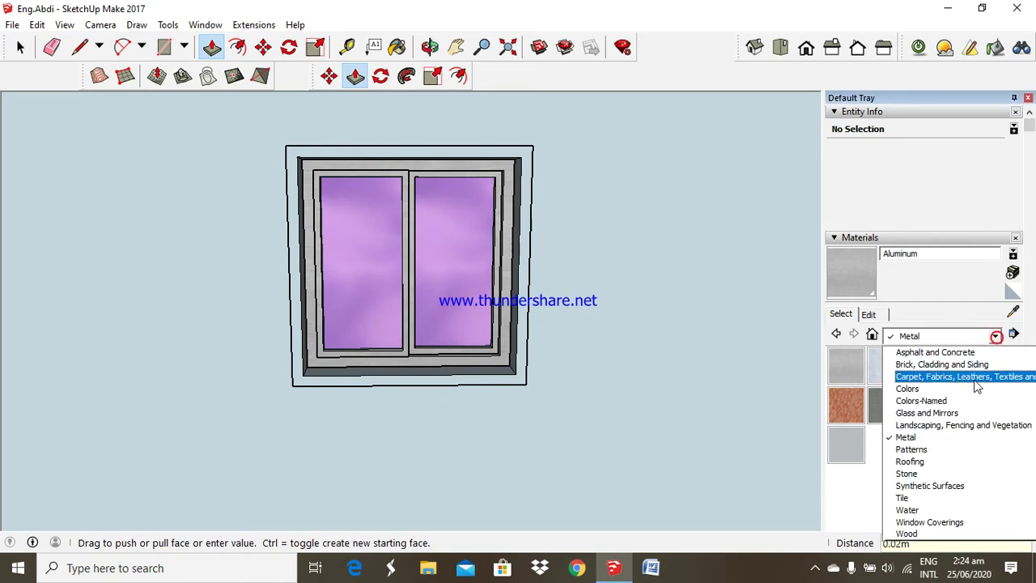
left_click(922, 401)
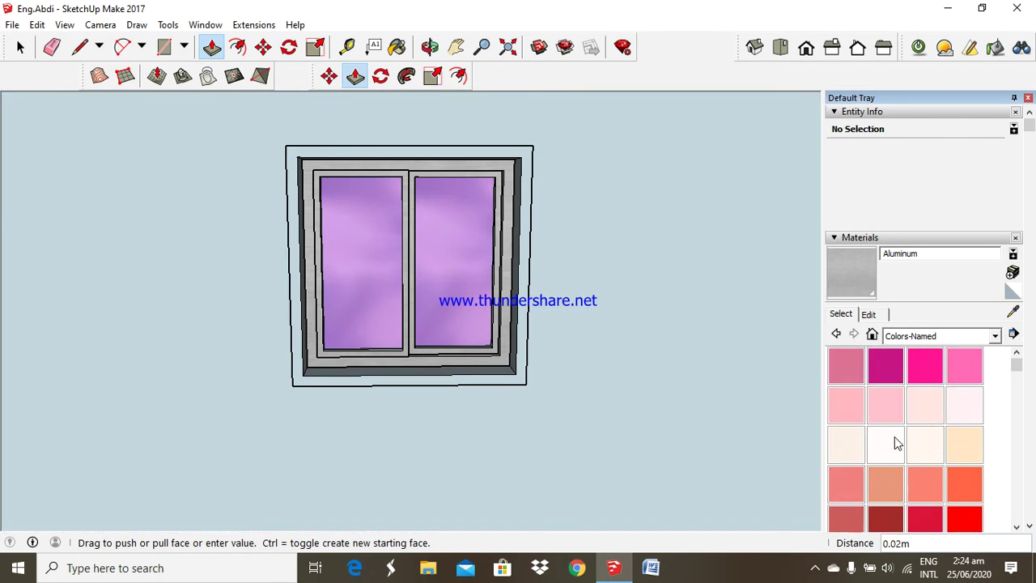
left_click(890, 441)
scroll(374, 122, "up", 2)
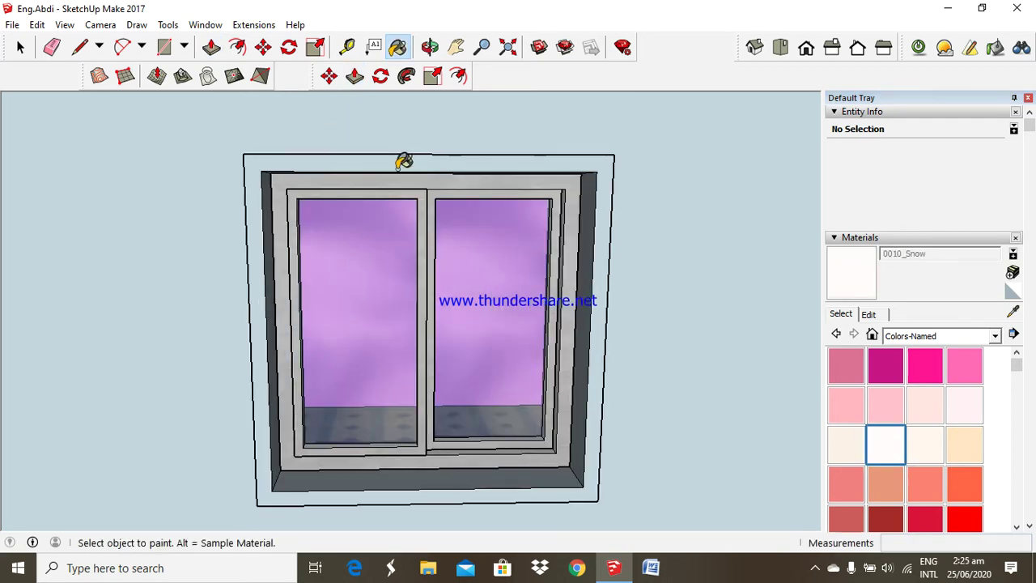
left_click(403, 157)
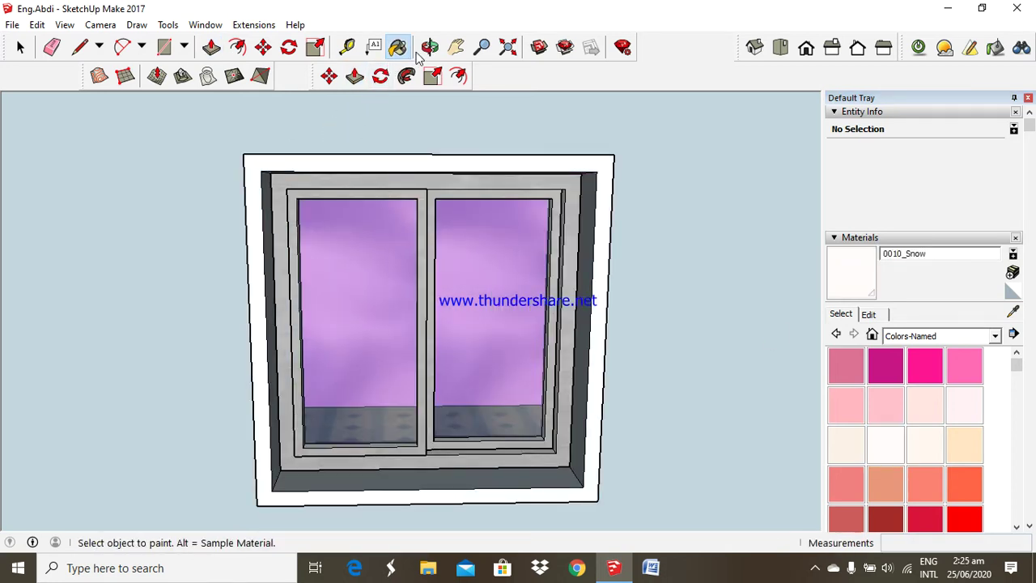
From an edge-on view, paint the slanted and narrow side trim faces white
left_click(424, 48)
left_click_drag(324, 219, 278, 265)
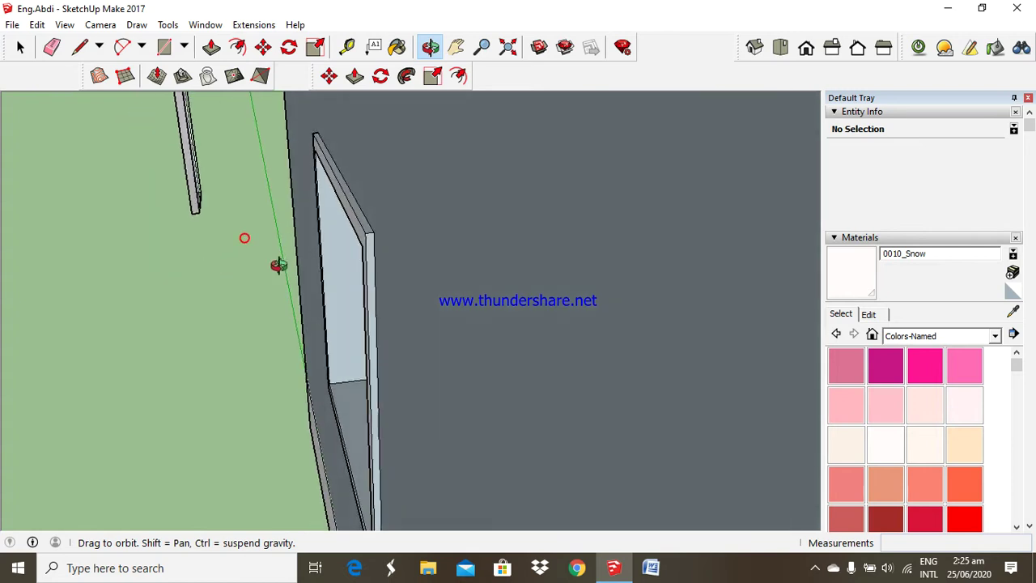
left_click(838, 279)
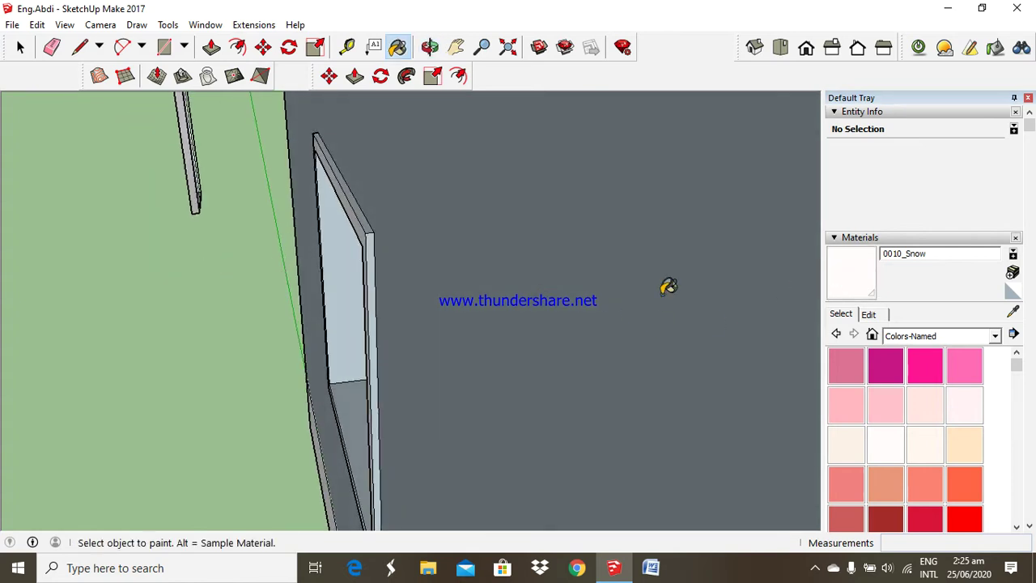
middle_click_drag(668, 286, 302, 212)
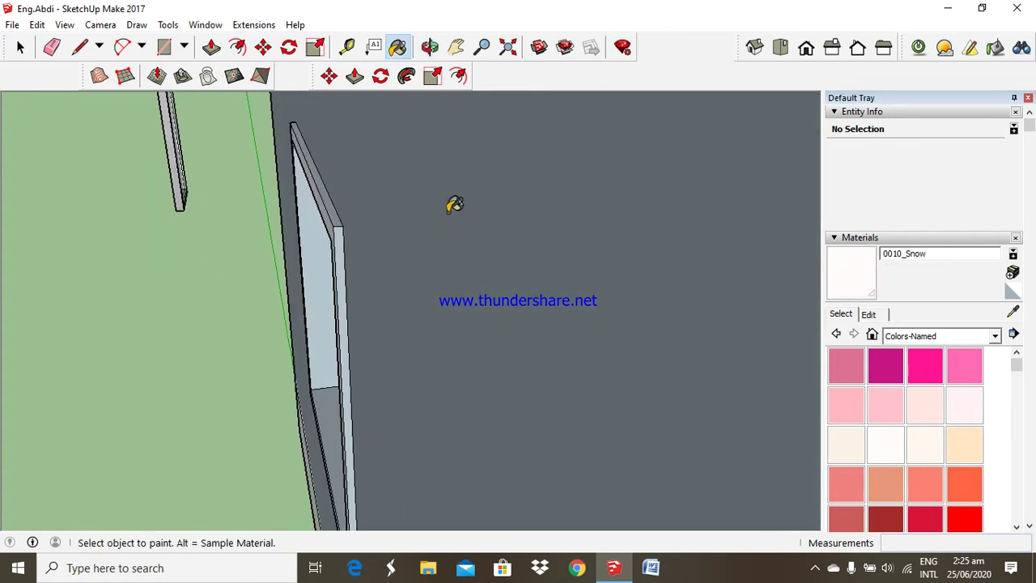
left_click(303, 223)
left_click(314, 275)
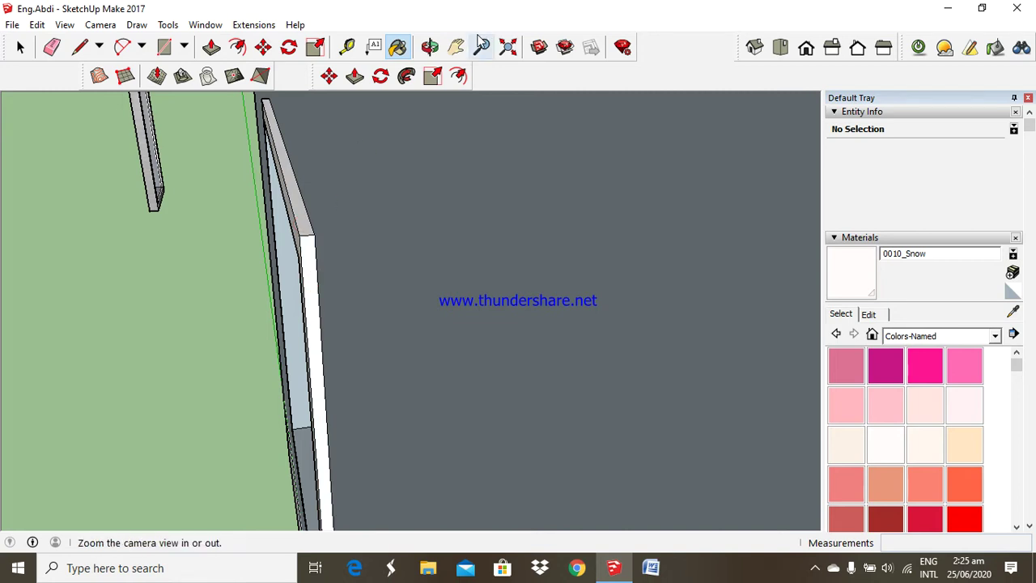
Paint the lower face of the surround trim white
left_click(429, 47)
mouse_move(412, 183)
left_mouse_down()
mouse_move(647, 218)
mouse_move(606, 205)
mouse_move(576, 234)
mouse_move(476, 263)
mouse_move(705, 213)
left_mouse_up()
scroll(504, 270, "up", 3)
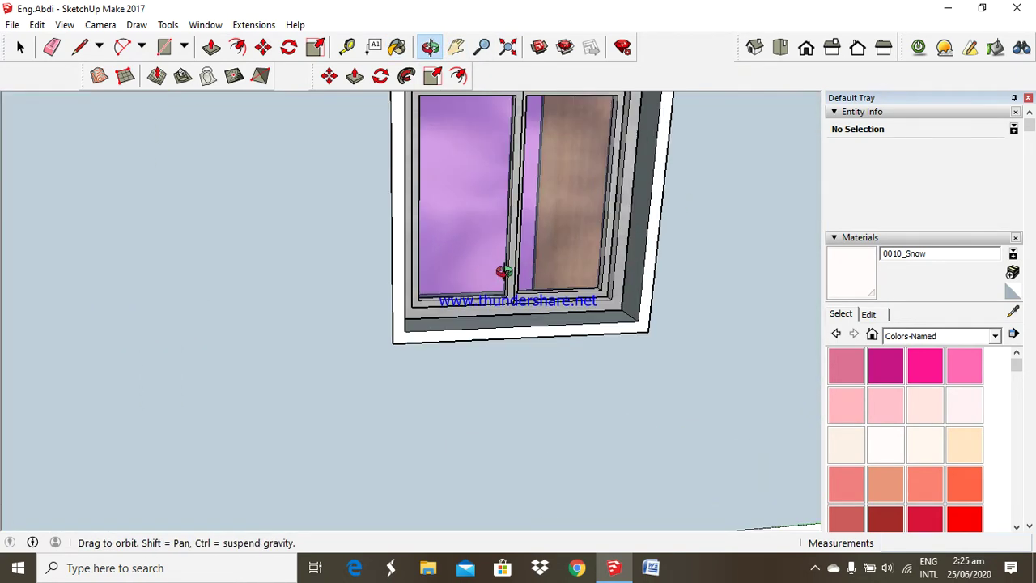
scroll(467, 262, "up", 3)
mouse_move(467, 262)
left_mouse_down()
mouse_move(551, 146)
mouse_move(456, 321)
mouse_move(404, 351)
mouse_move(482, 259)
left_mouse_up()
left_click(827, 284)
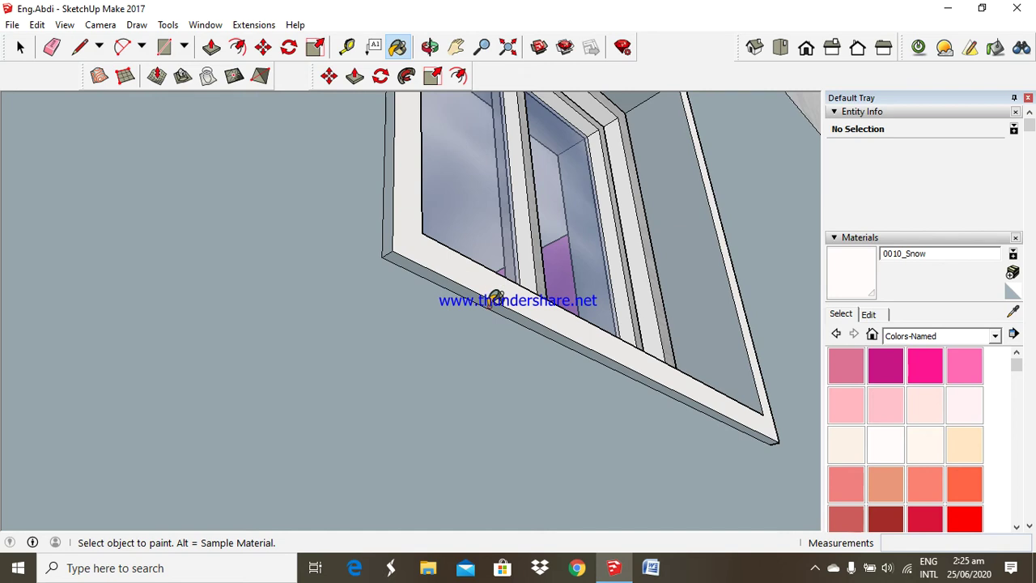
left_click(488, 305)
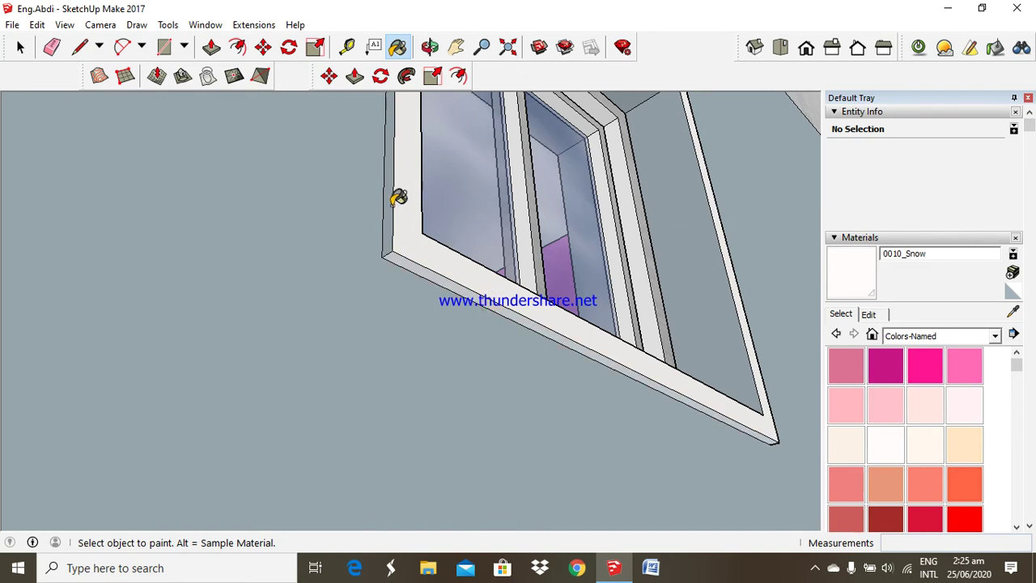
Orbit back to a head-on view of the whole window
left_click(430, 47)
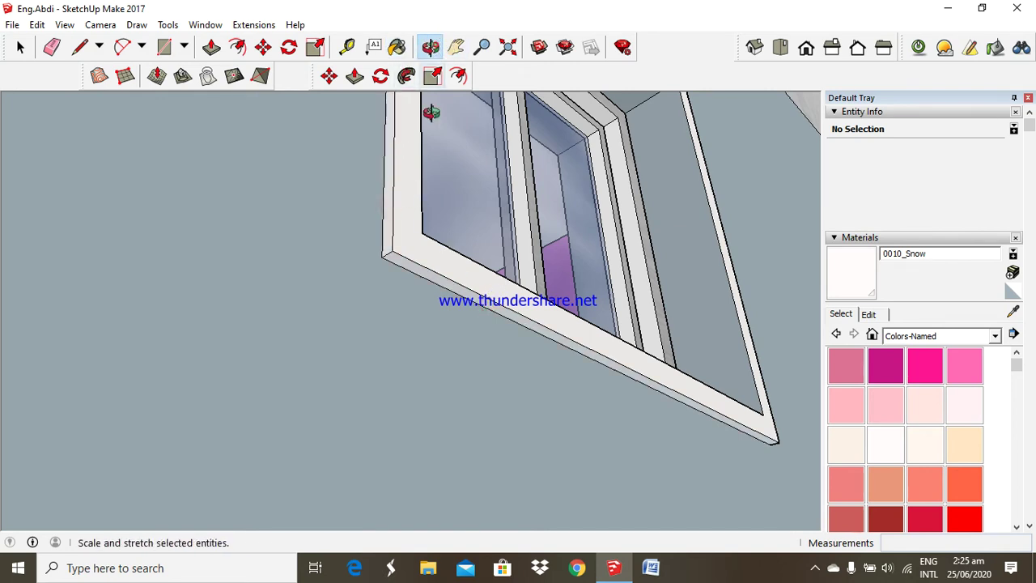
left_click_drag(406, 179, 312, 343)
scroll(311, 343, "down", 5)
mouse_move(428, 342)
left_mouse_down()
mouse_move(469, 424)
mouse_move(360, 368)
mouse_move(363, 383)
mouse_move(381, 340)
left_mouse_up()
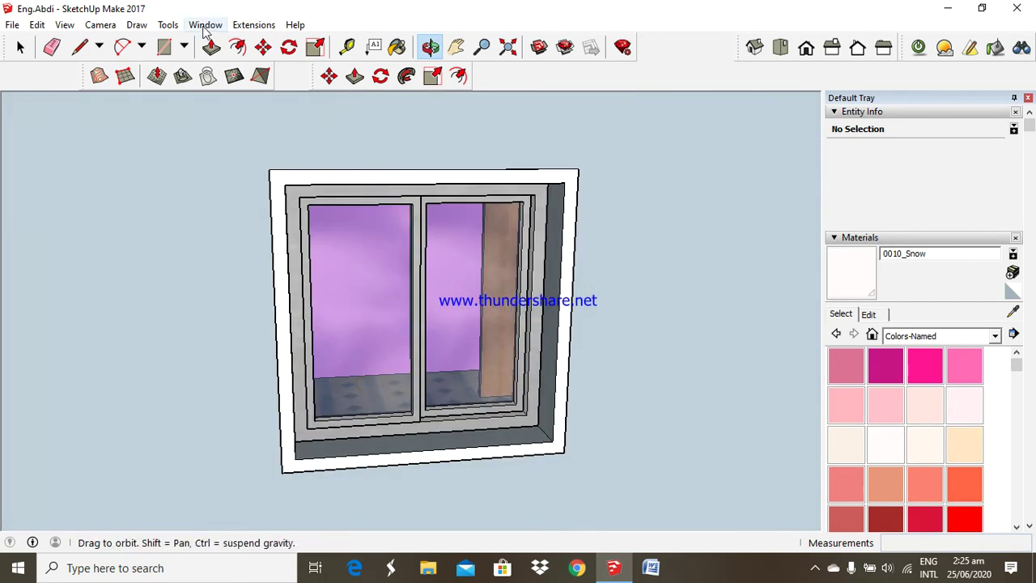
Draw a rectangle face covering the whole window opening
left_click(164, 47)
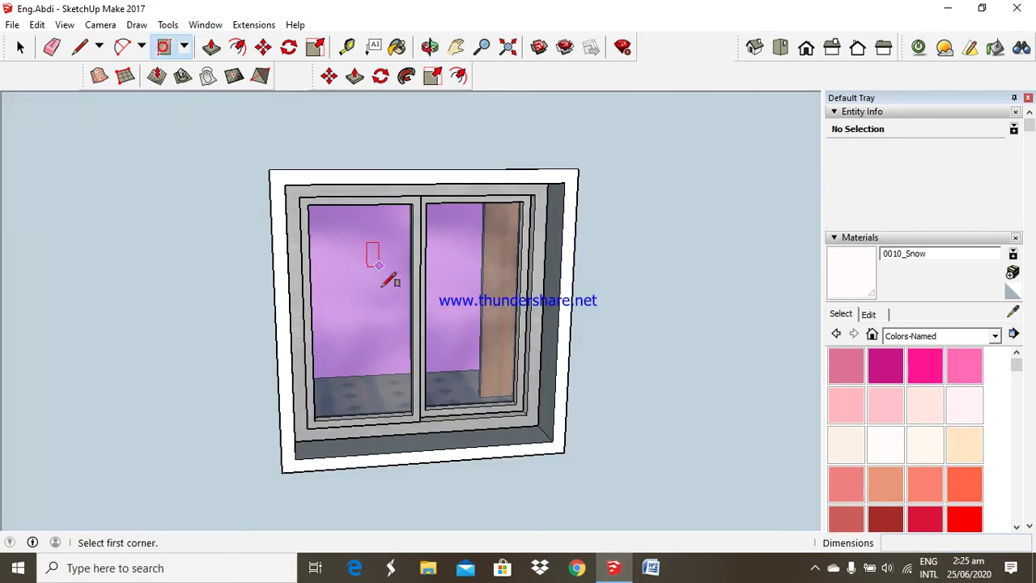
left_click(284, 186)
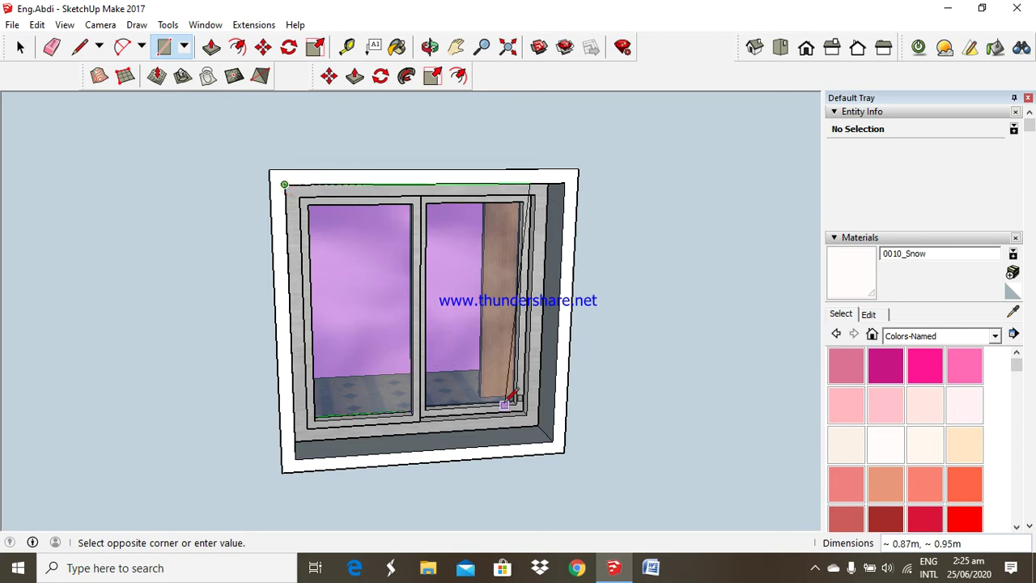
left_click(552, 441)
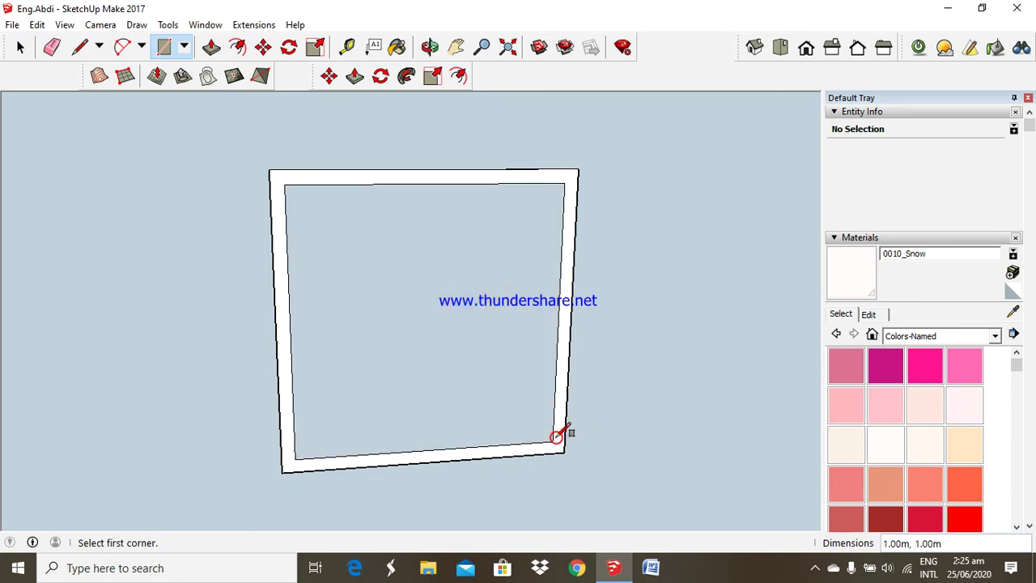
Paint the opening face with Fencing Construction from Landscaping, Fencing and Vegetation
left_click(996, 337)
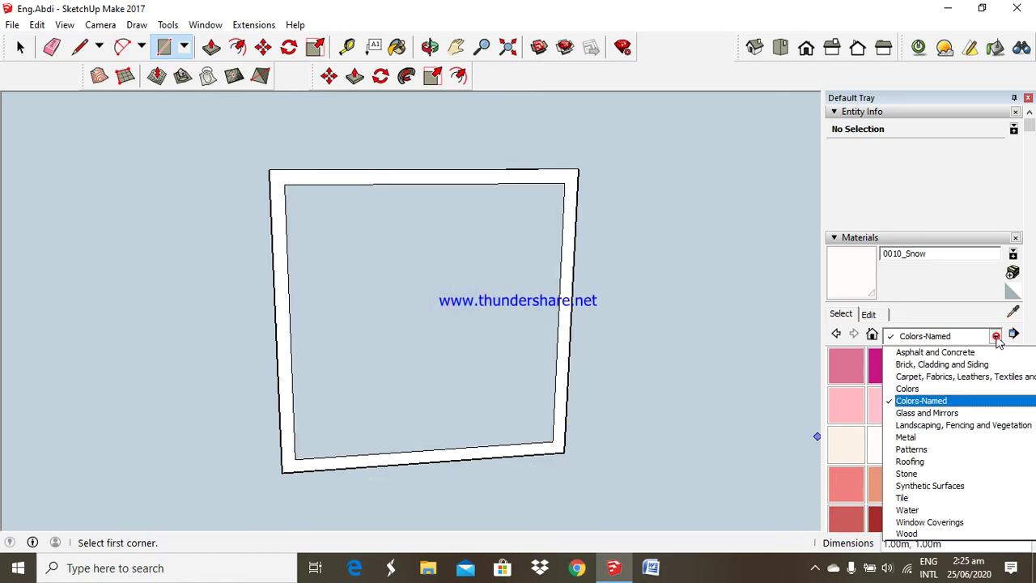
left_click(981, 426)
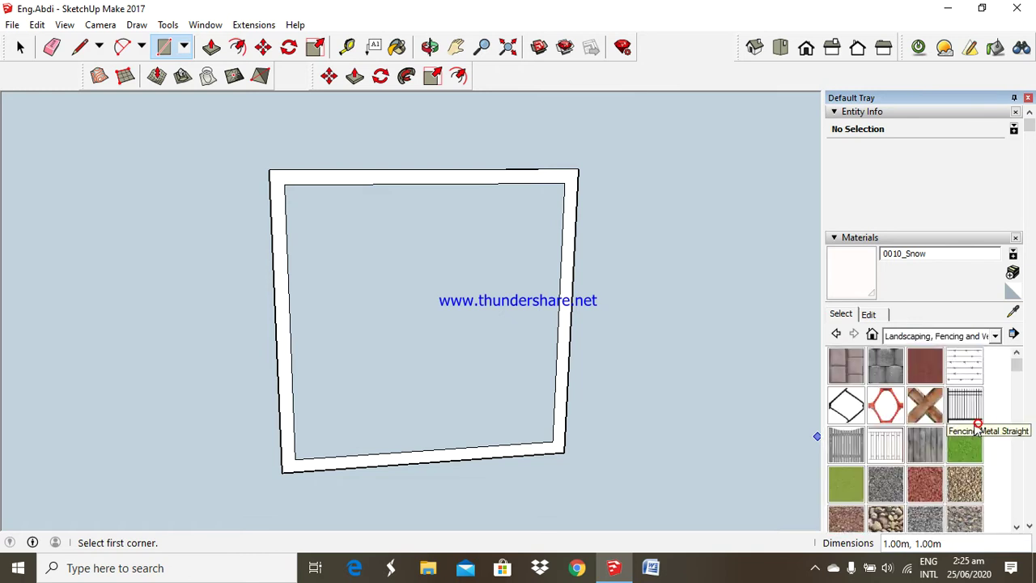
left_click(885, 404)
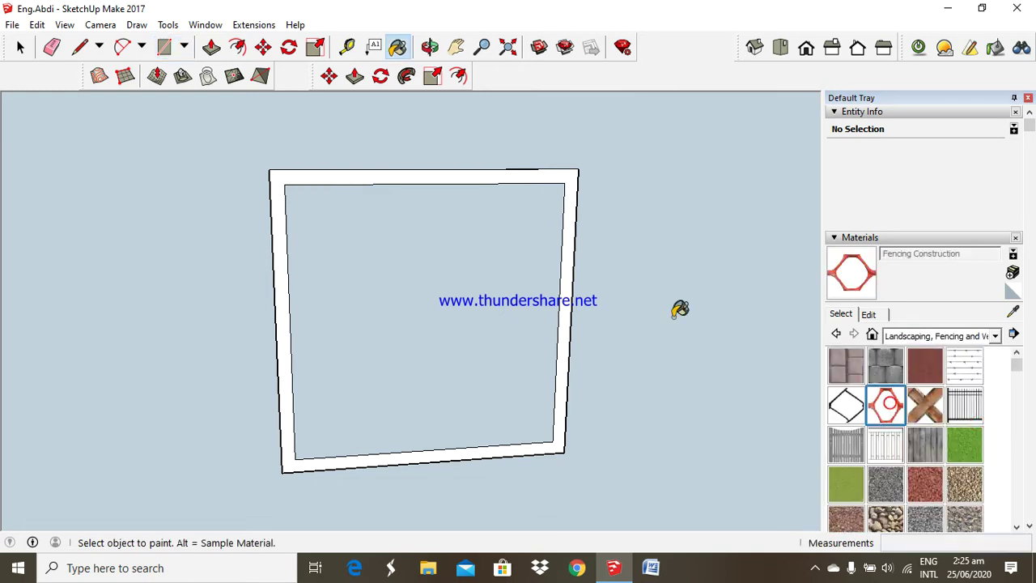
left_click(458, 301)
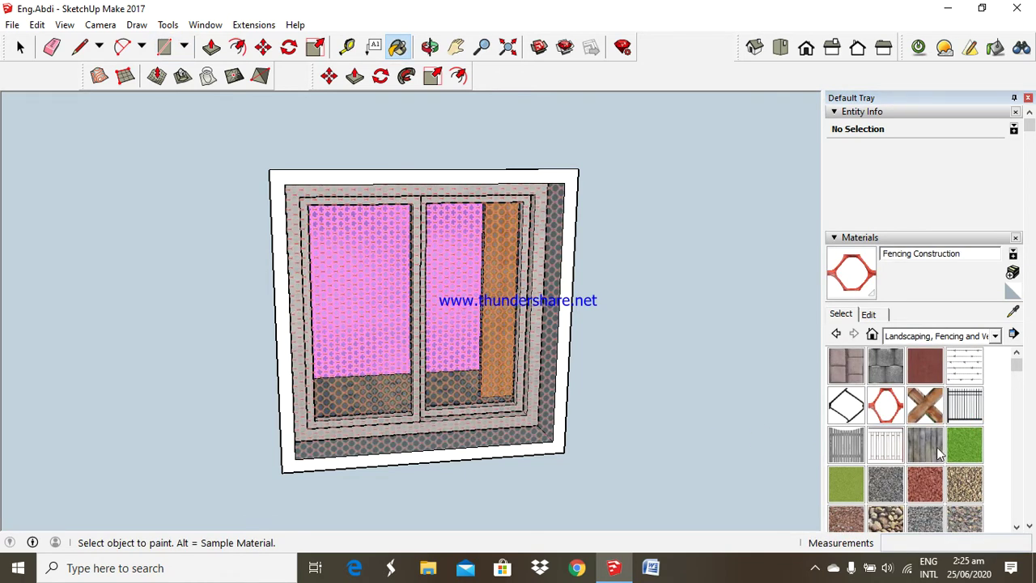
key("ctrl+z")
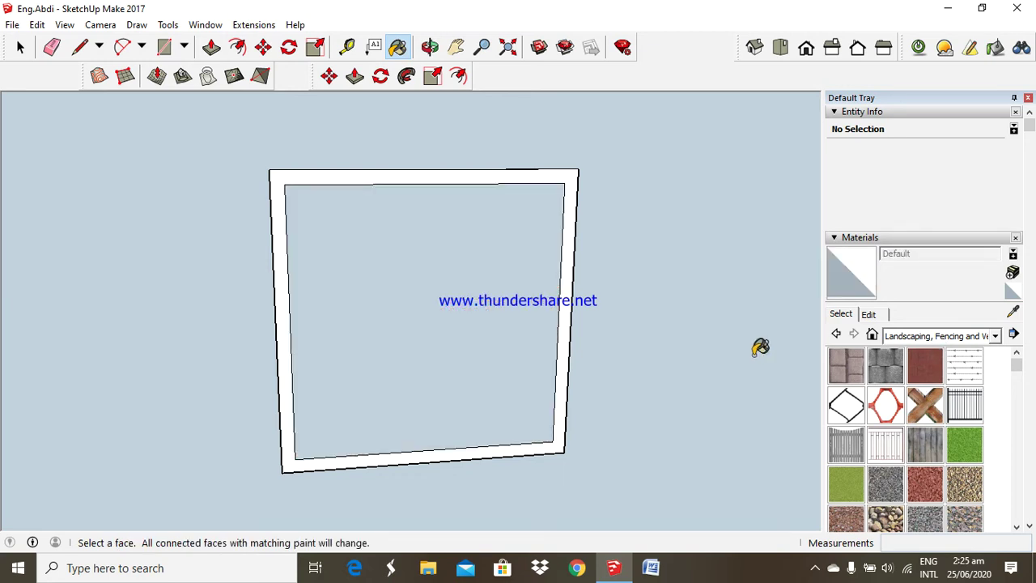
left_click(994, 336)
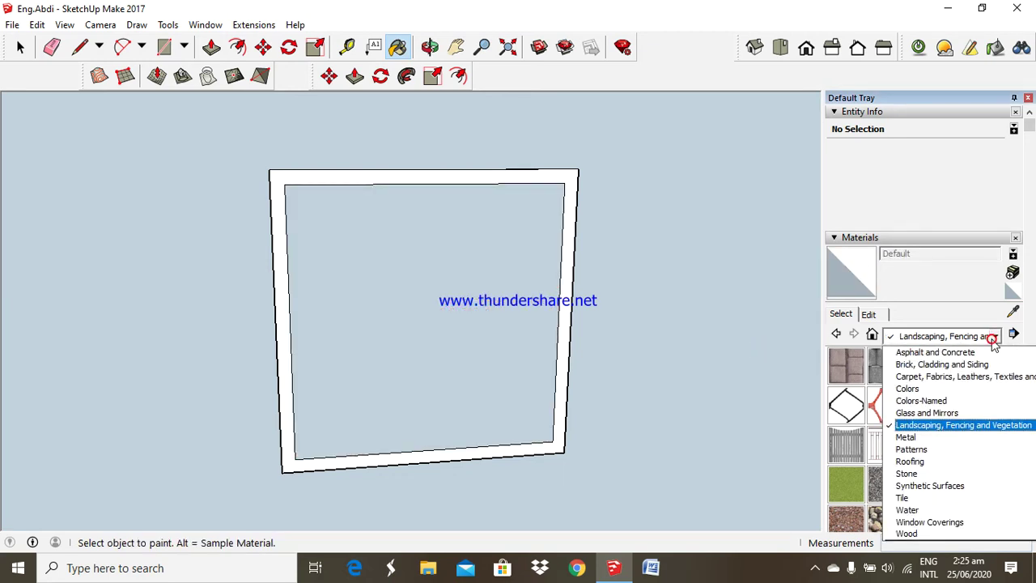
left_click(966, 425)
left_click(880, 406)
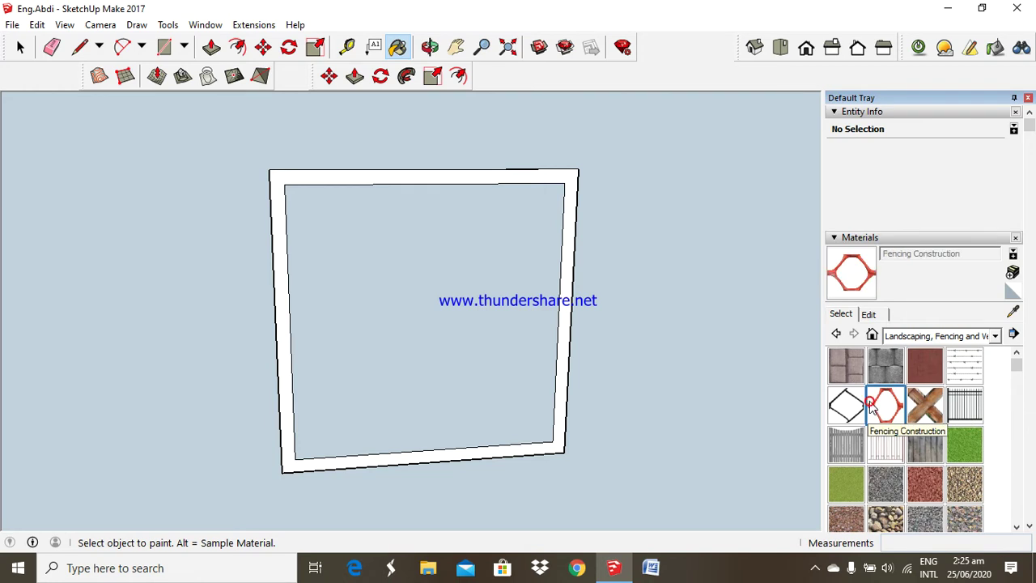
left_click(380, 309)
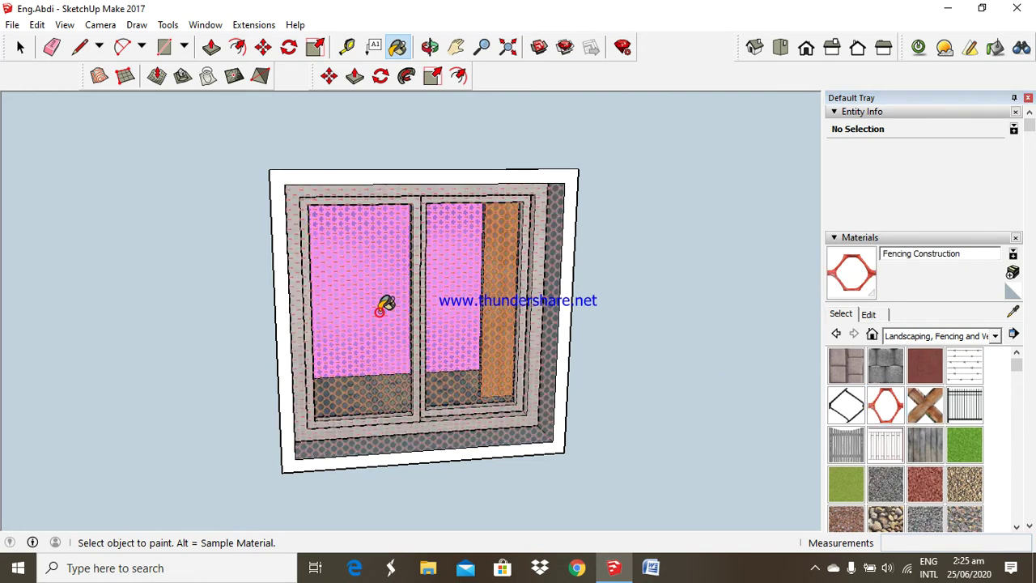
Set the Fencing Construction texture width to 0.08m
left_click(873, 316)
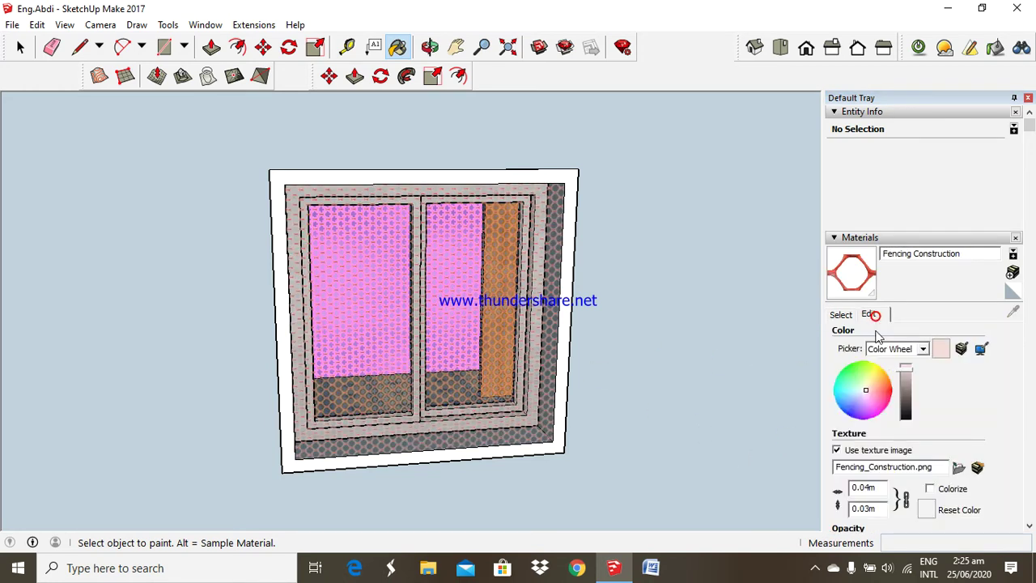
left_click(865, 485)
type("8")
key("Return")
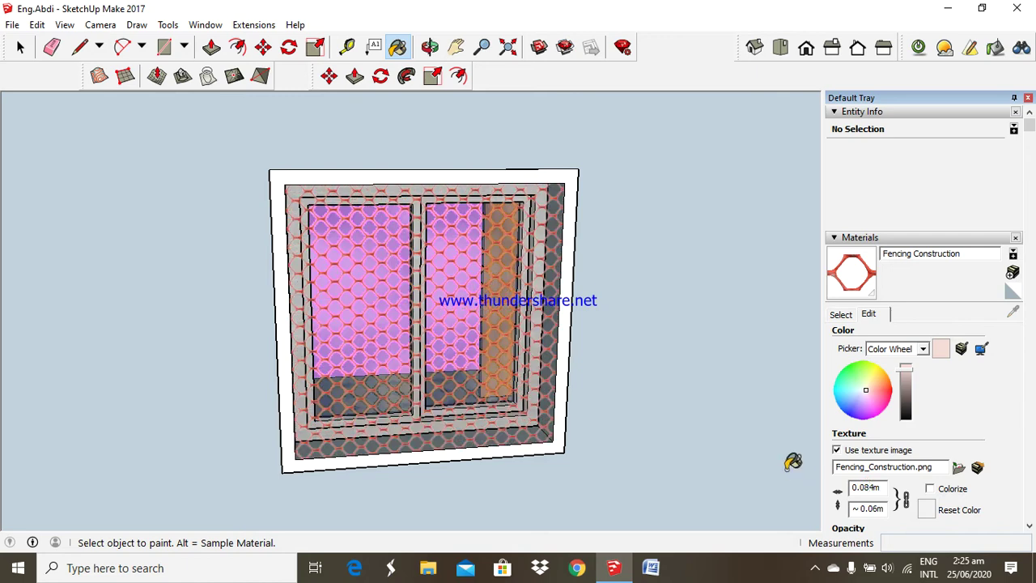
scroll(728, 437, "down", 2)
scroll(530, 365, "up", 1)
scroll(541, 283, "up", 3)
scroll(566, 324, "down", 3)
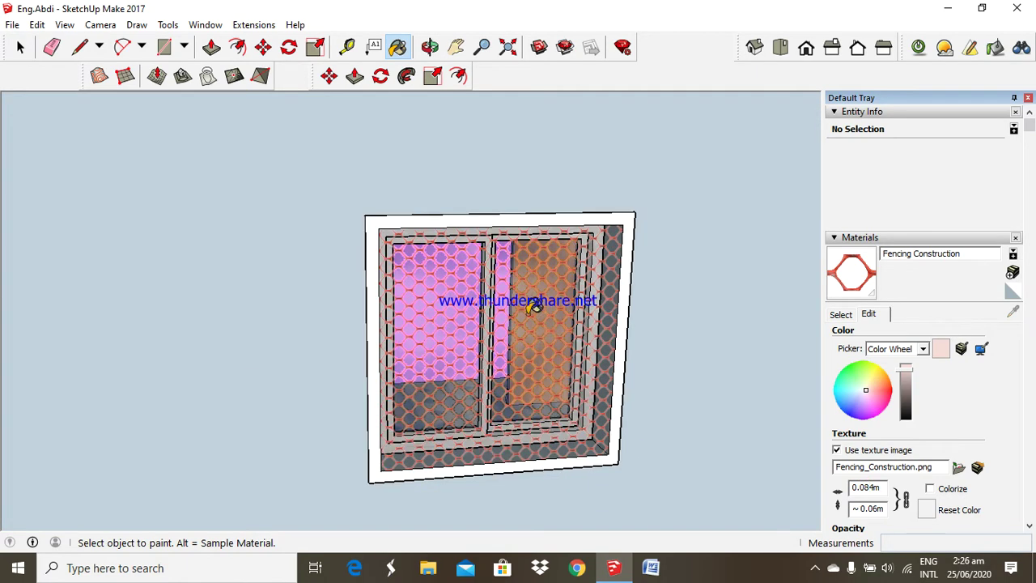
scroll(522, 275, "down", 2)
scroll(513, 239, "down", 1)
scroll(526, 246, "up", 1)
Reposition the lower window group near the wall
scroll(501, 284, "down", 2)
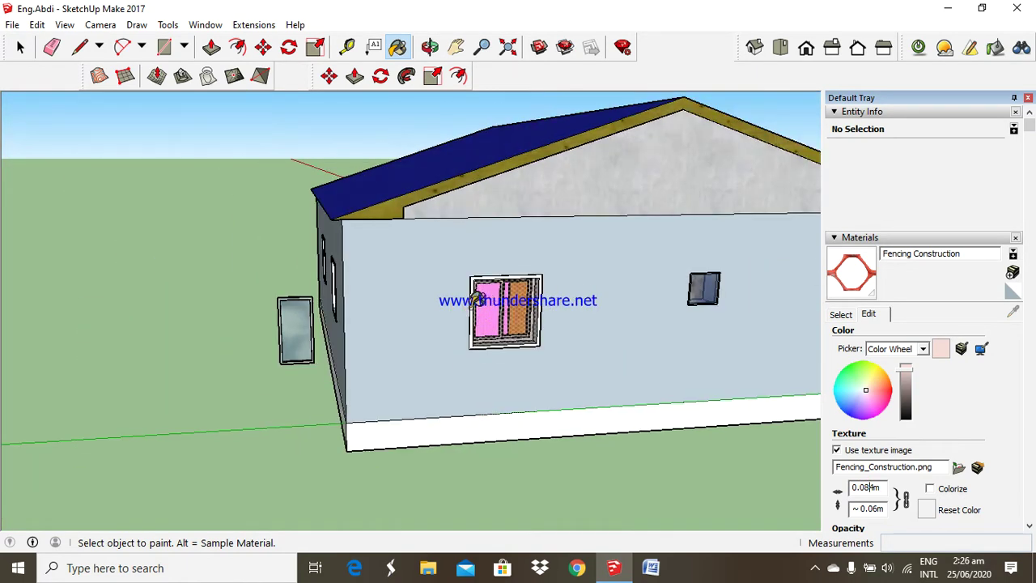
left_click(430, 46)
mouse_move(364, 243)
left_mouse_down()
mouse_move(548, 250)
mouse_move(526, 273)
mouse_move(527, 294)
mouse_move(605, 283)
mouse_move(772, 328)
mouse_move(587, 370)
mouse_move(326, 368)
mouse_move(222, 412)
left_mouse_up()
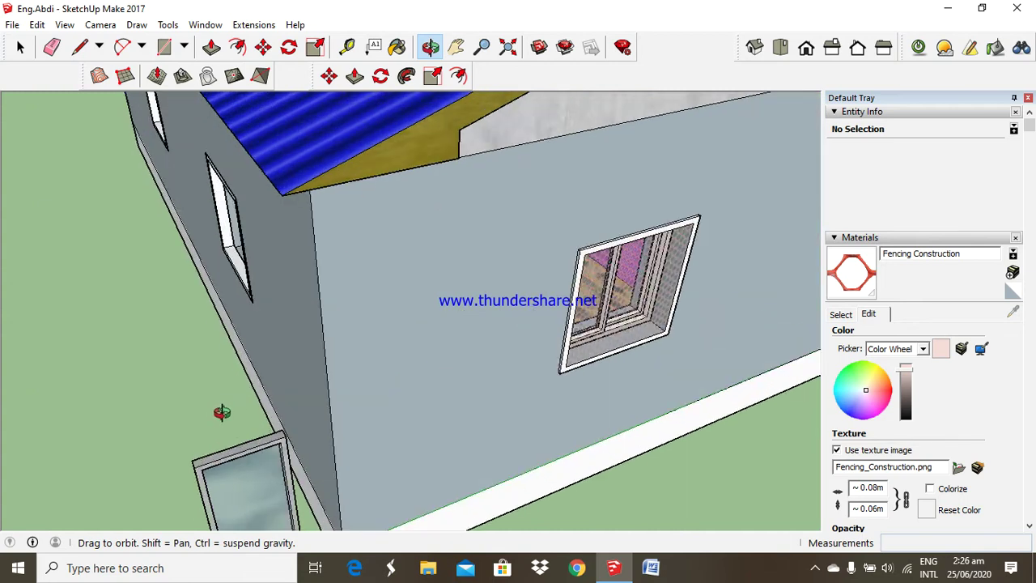
mouse_move(266, 321)
left_mouse_down()
mouse_move(240, 455)
mouse_move(261, 435)
mouse_move(261, 469)
mouse_move(219, 284)
left_mouse_up()
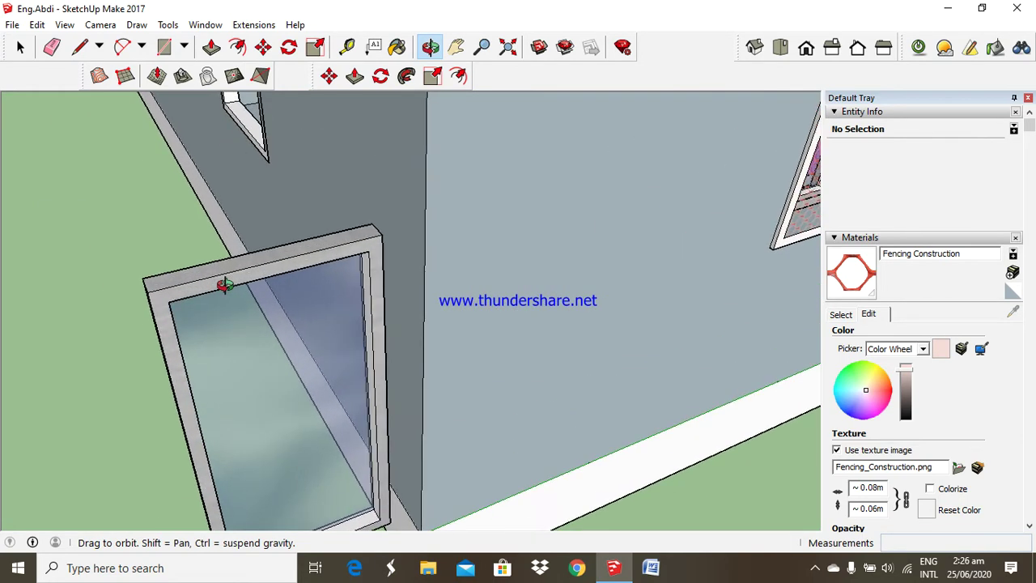
left_click(263, 47)
mouse_move(351, 231)
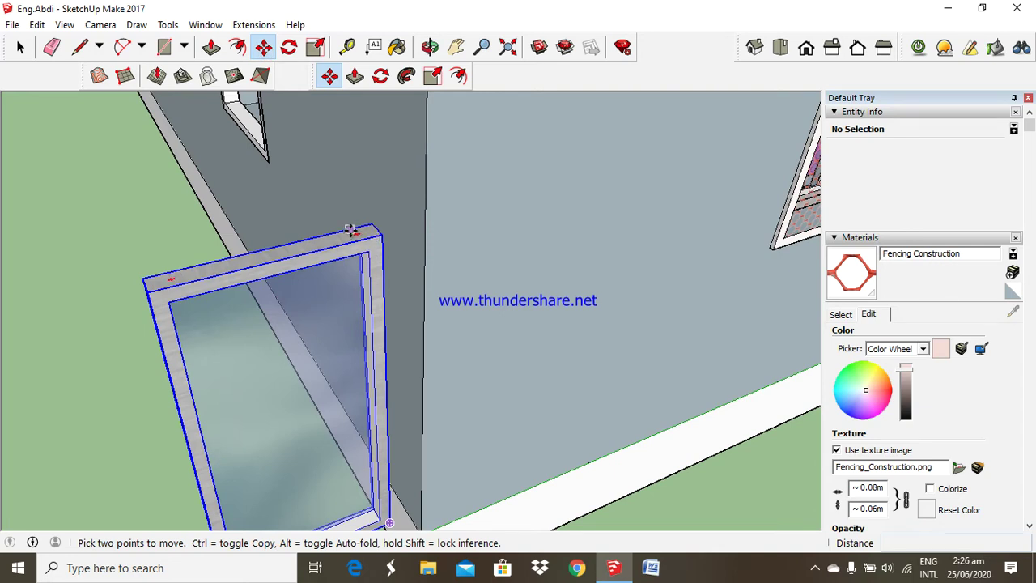
left_click(351, 230)
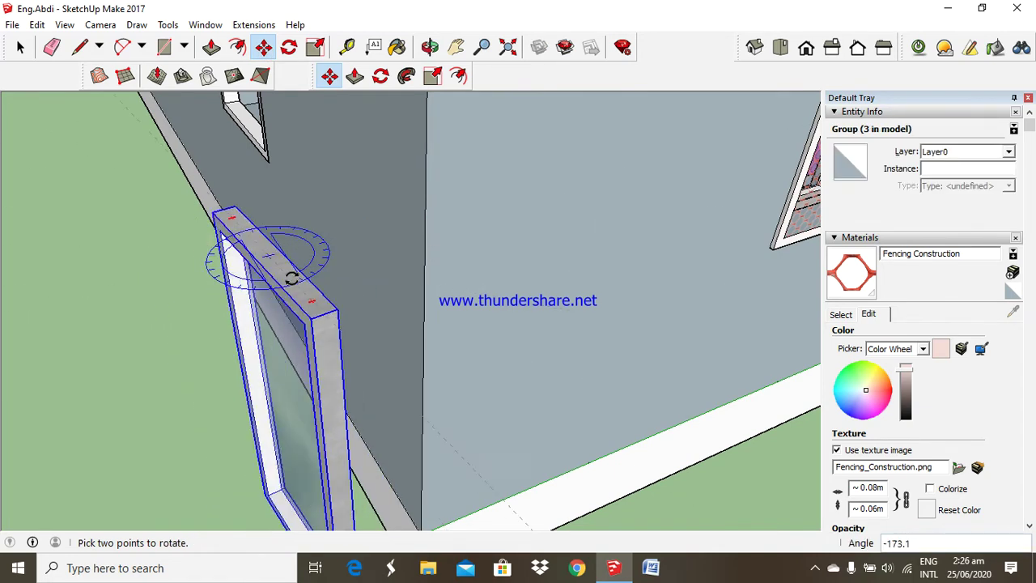
left_click(294, 275)
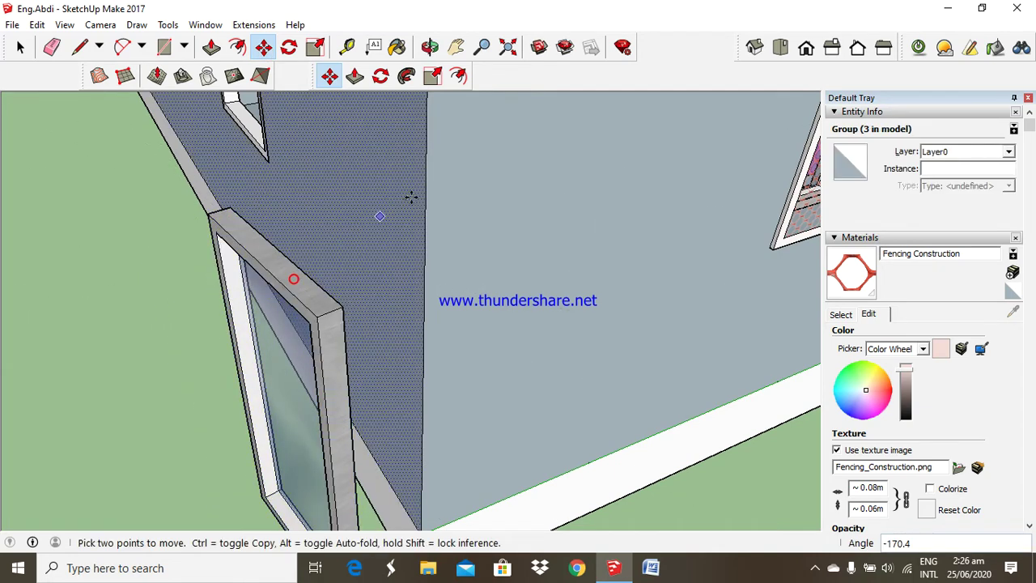
Move the glass pane frame over to the right-hand wall's window opening
left_click(430, 47)
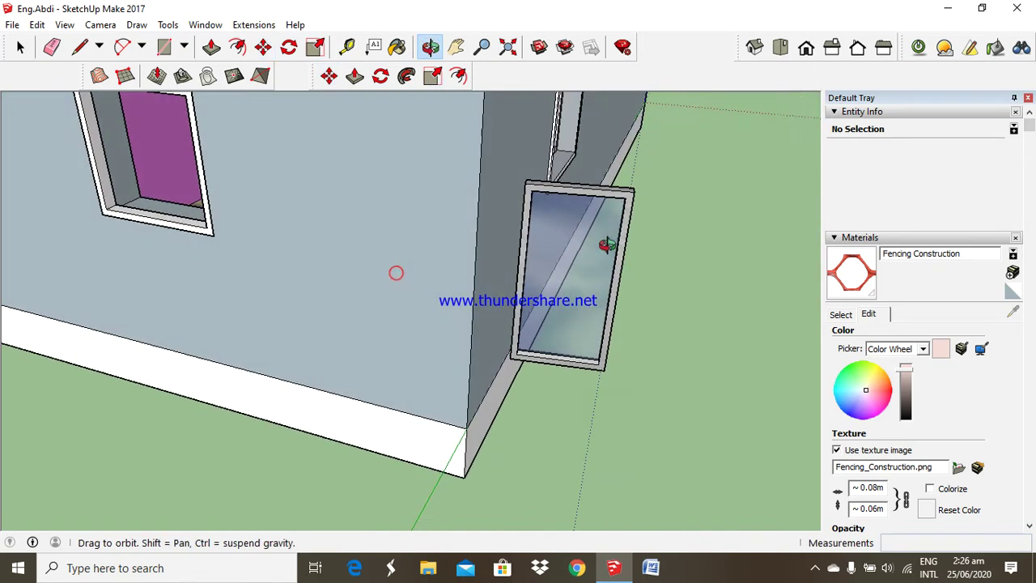
mouse_move(476, 249)
left_mouse_down()
mouse_move(726, 227)
mouse_move(724, 243)
mouse_move(487, 241)
mouse_move(606, 203)
left_mouse_up()
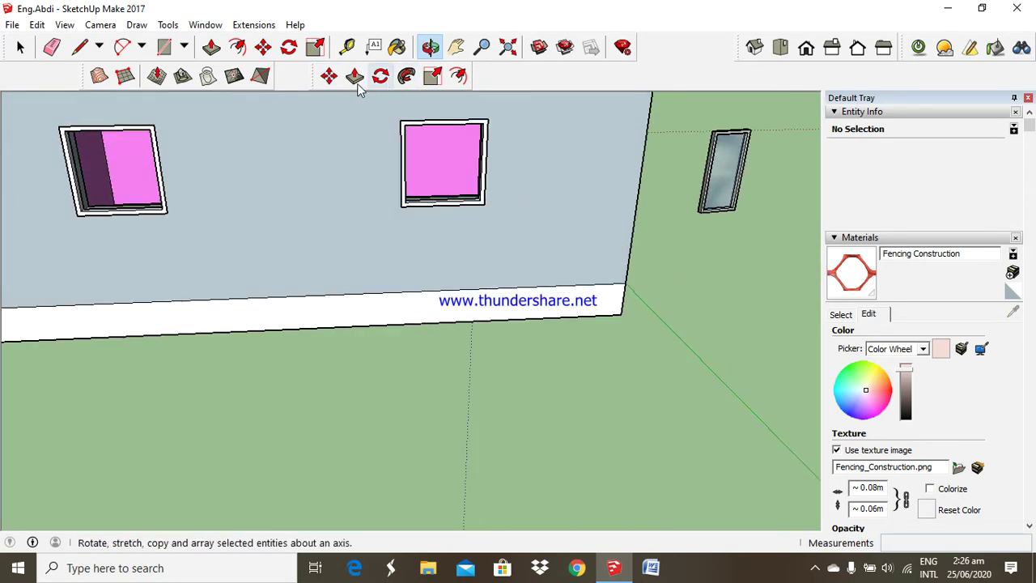
left_click(328, 76)
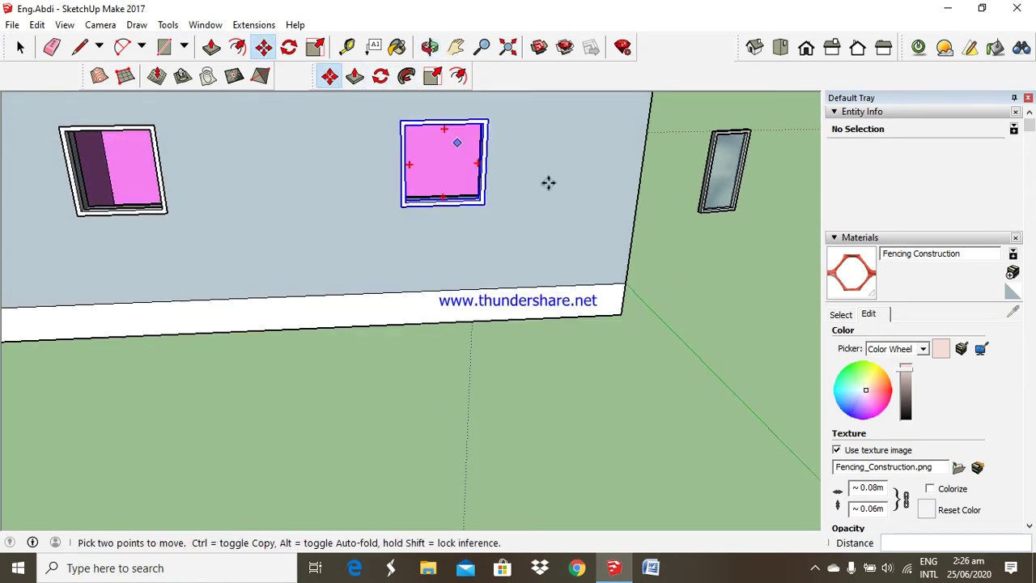
left_click(700, 213)
scroll(439, 216, "up", 3)
scroll(412, 224, "up", 2)
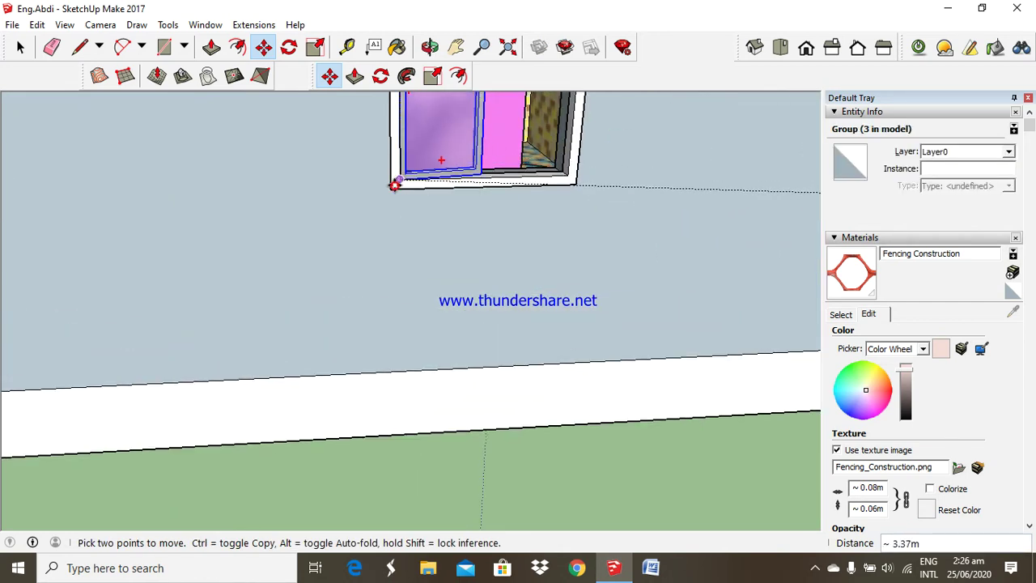
left_click(394, 185)
scroll(429, 267, "down", 3)
scroll(458, 281, "down", 2)
scroll(465, 203, "up", 4)
scroll(474, 196, "up", 1)
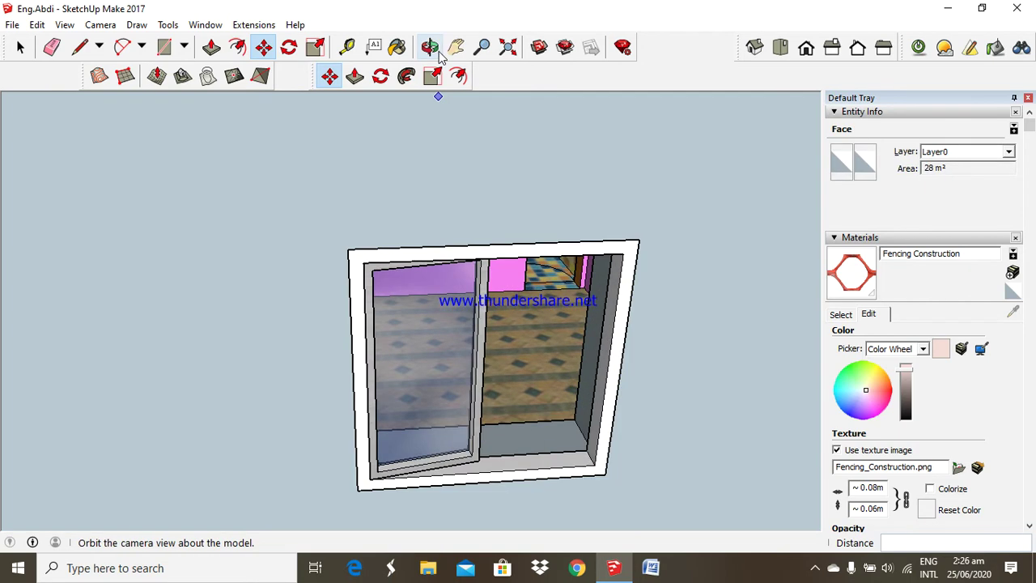
Shift the left sliding panel outward and rotate it to stand upright
left_click(429, 47)
scroll(441, 158, "up", 2)
scroll(477, 210, "up", 4)
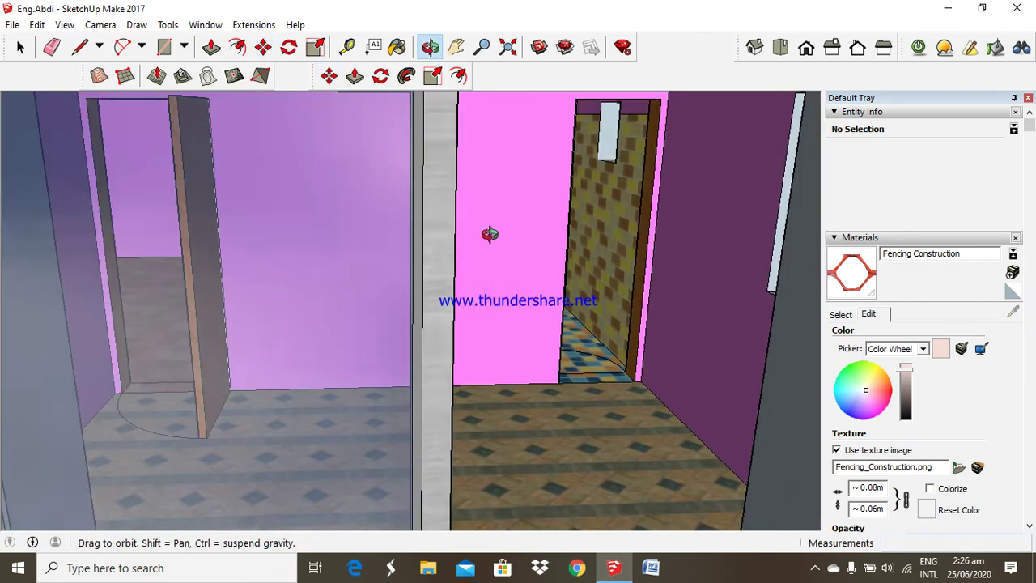
scroll(495, 243, "down", 4)
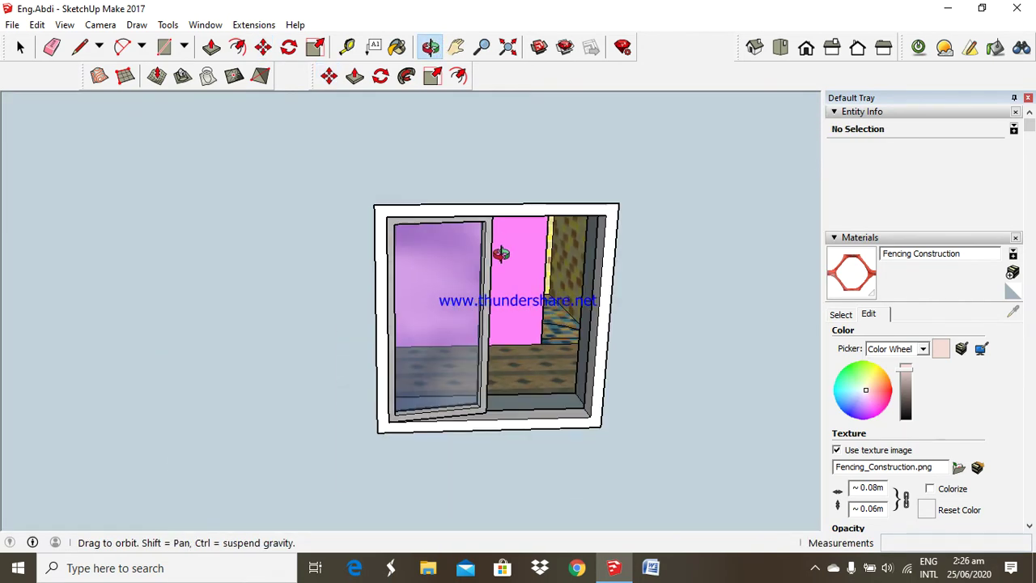
left_click(329, 75)
left_click(385, 262)
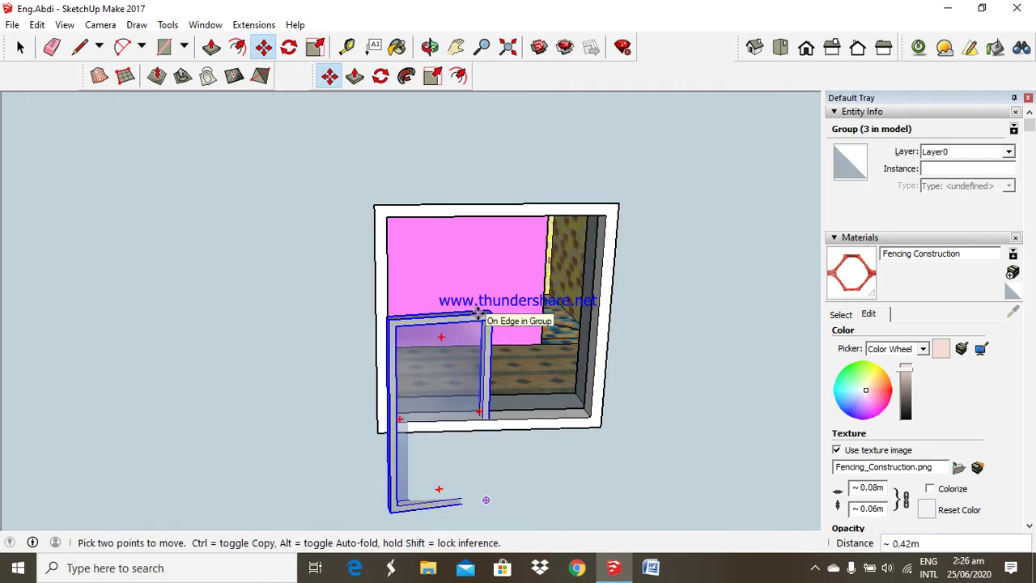
key("q")
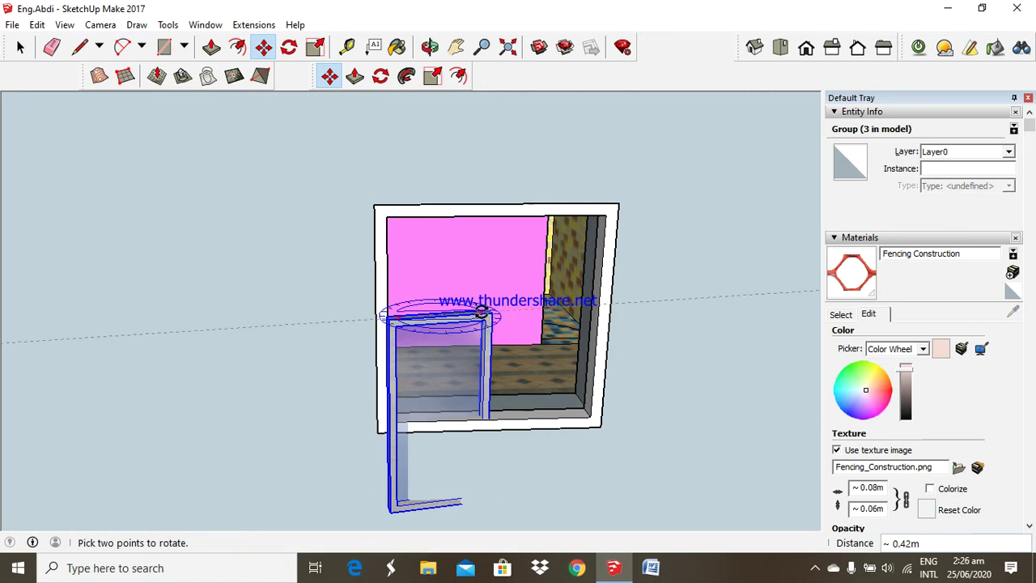
left_click(439, 316)
left_click(481, 314)
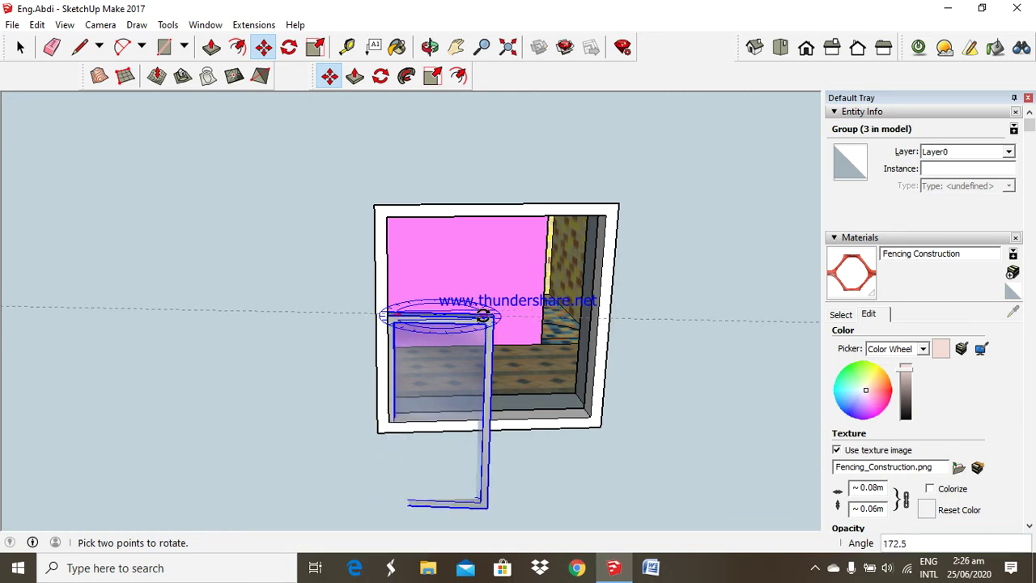
left_click(481, 314)
Raise the panel higher into the opening and adjust its tilt
key("m")
scroll(462, 326, "up", 2)
scroll(445, 335, "down", 3)
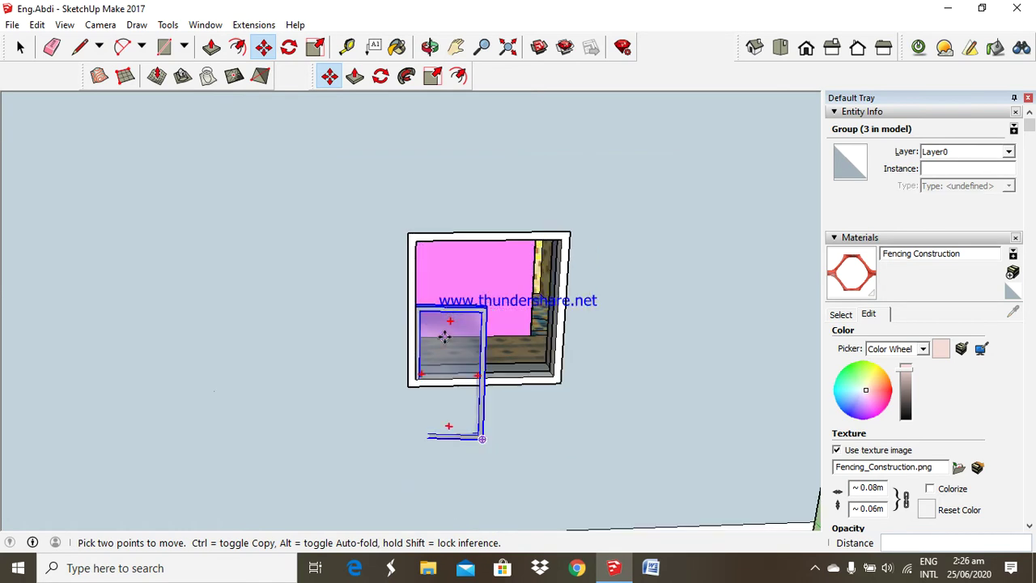
left_click(445, 428)
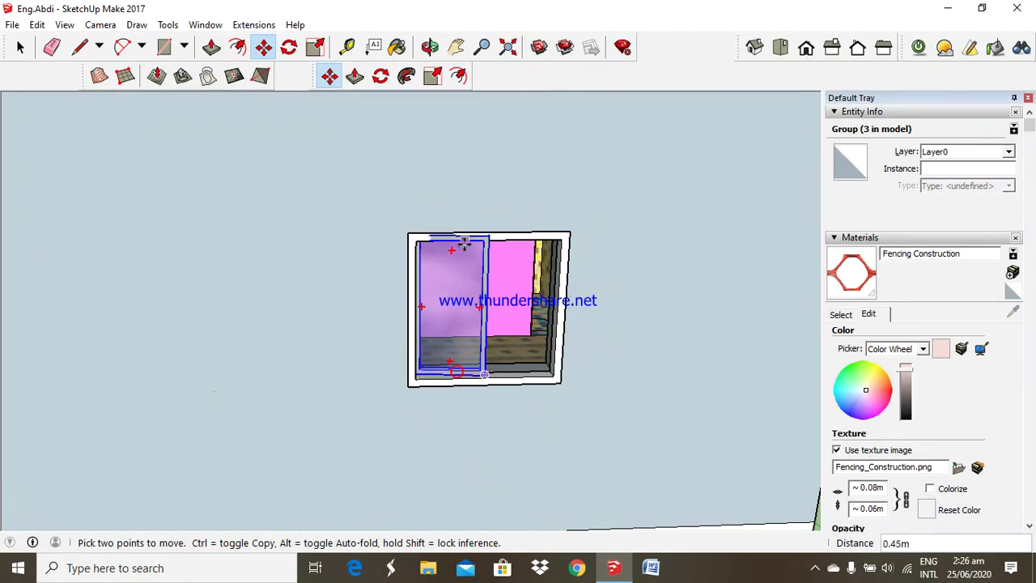
scroll(463, 243, "up", 2)
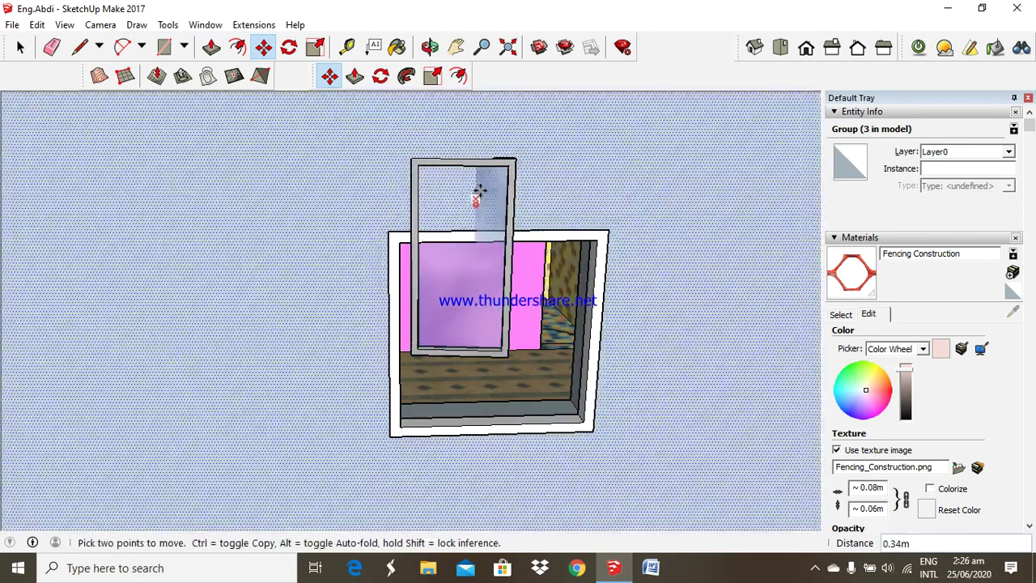
left_click(480, 191)
left_click(498, 174)
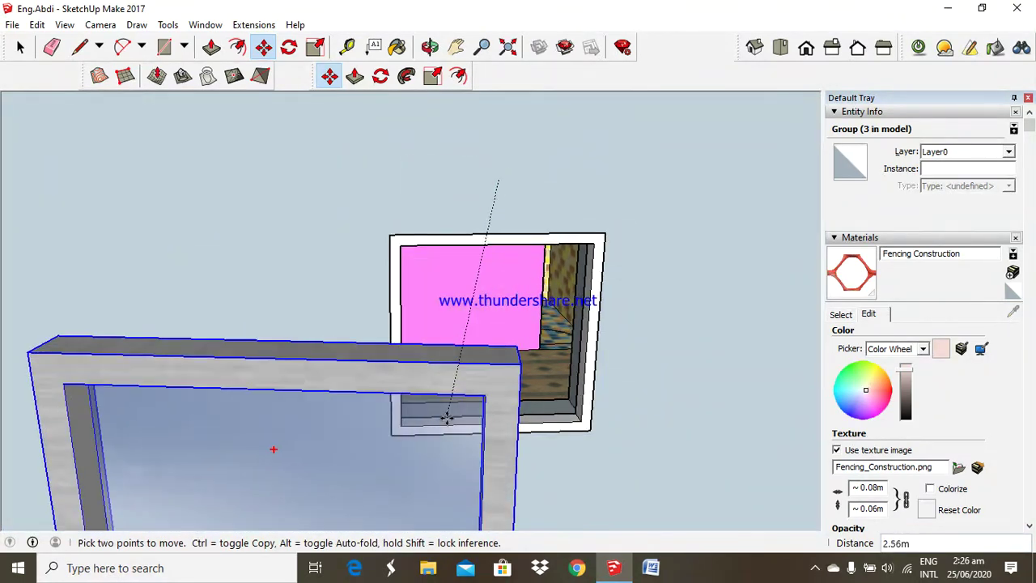
left_click(447, 418)
key("q")
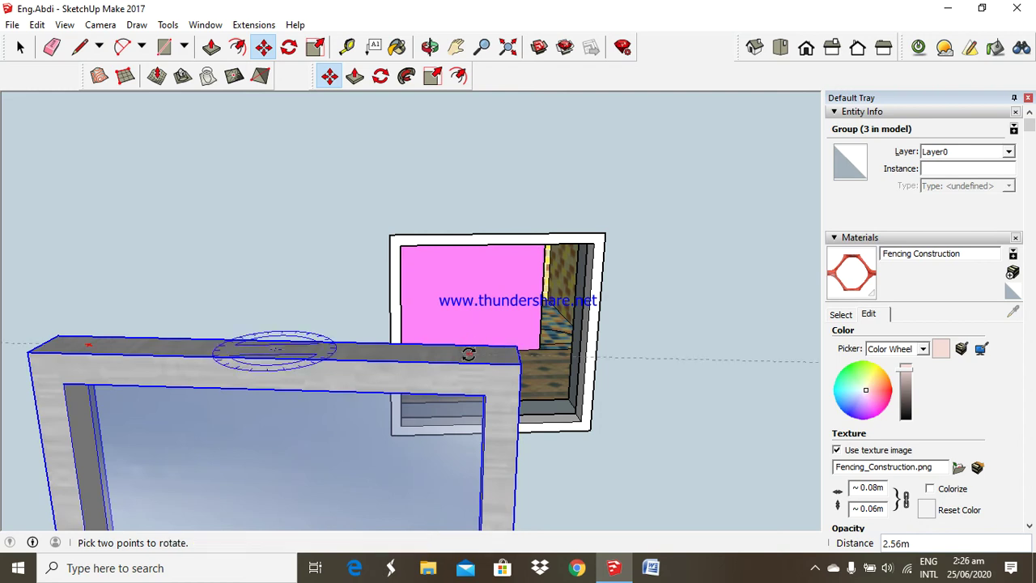
left_click(468, 354)
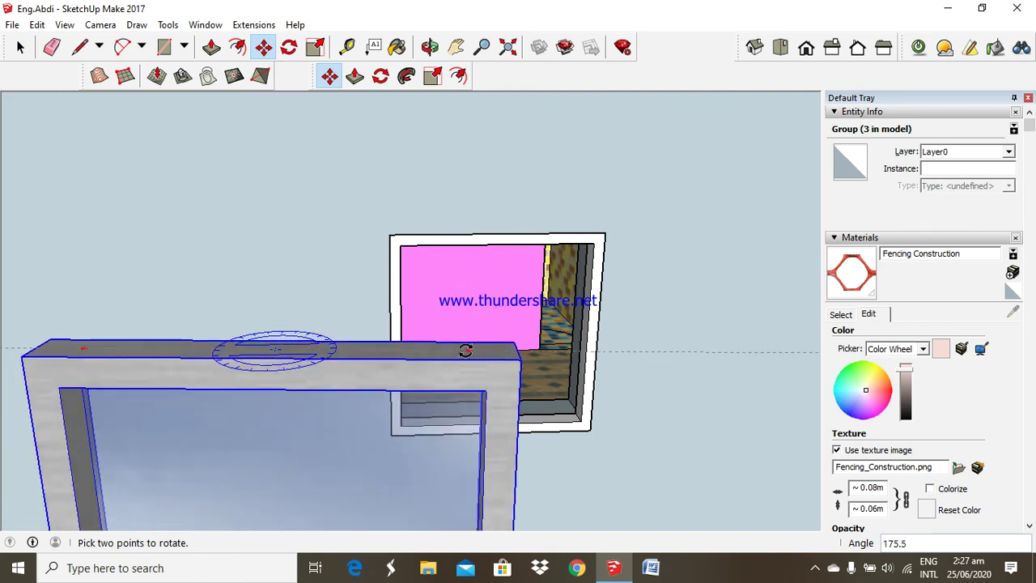
key("m")
scroll(496, 384, "down", 5)
Settle the pane frame into the opening's lower-left corner
scroll(496, 384, "up", 2)
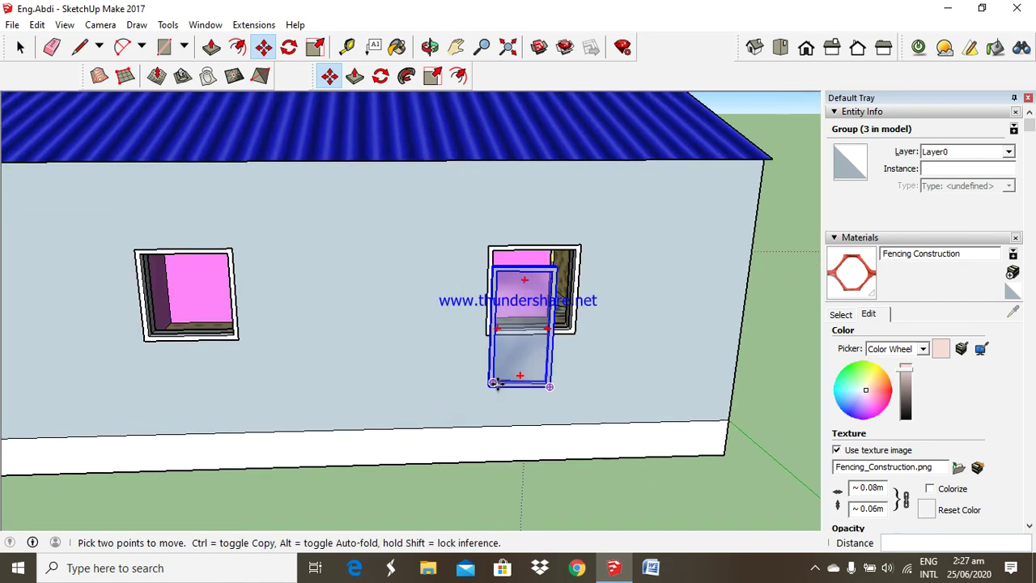
left_click(496, 383)
scroll(500, 348, "up", 3)
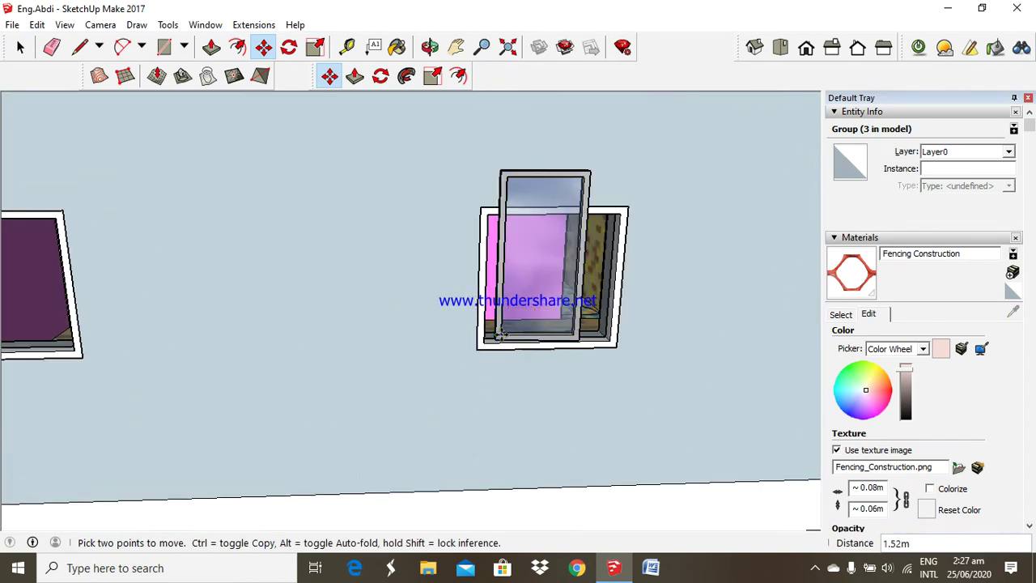
left_click(500, 335)
left_click(490, 342)
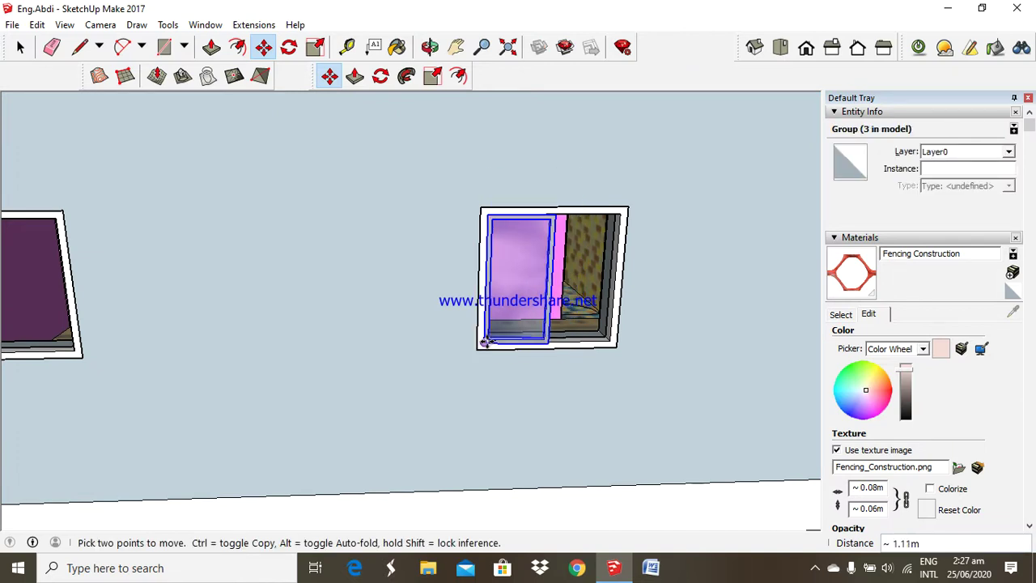
left_click(484, 342)
scroll(487, 340, "up", 3)
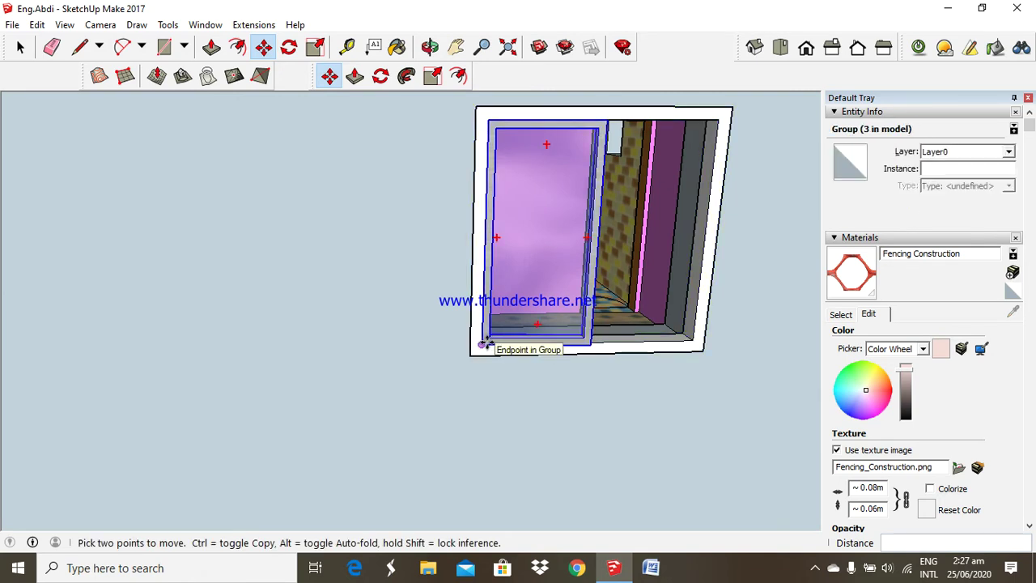
Start a Ctrl copy of the pane frame and view the sill from above
key("ctrl")
left_click(483, 341)
scroll(612, 340, "up", 2)
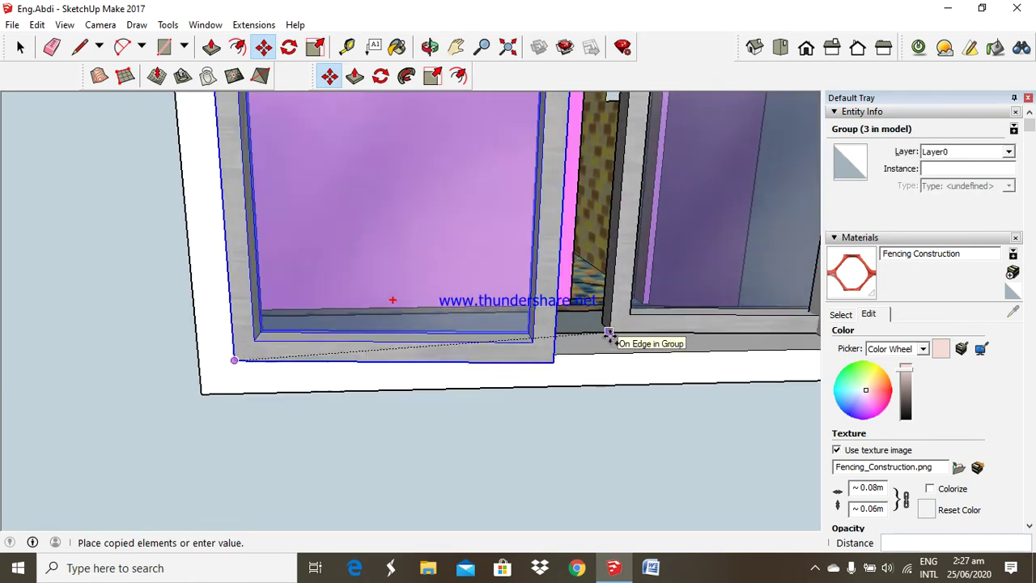
scroll(611, 335, "up", 2)
scroll(608, 335, "up", 2)
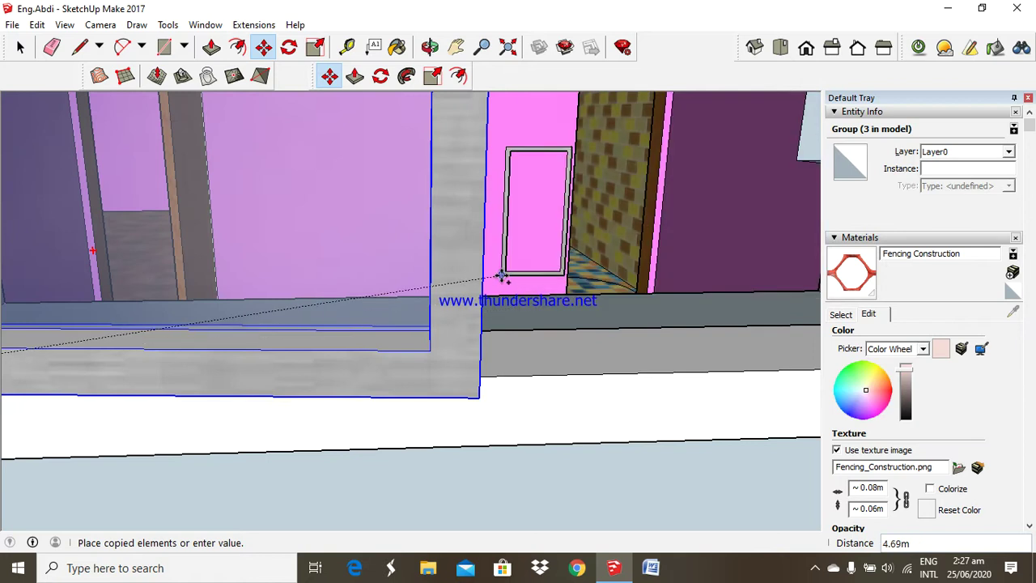
left_click(429, 46)
mouse_move(499, 195)
left_mouse_down()
mouse_move(462, 215)
mouse_move(542, 207)
mouse_move(580, 250)
mouse_move(387, 313)
left_mouse_up()
mouse_move(299, 384)
left_mouse_down()
mouse_move(365, 189)
mouse_move(324, 370)
mouse_move(310, 319)
left_mouse_up()
scroll(309, 319, "up", 2)
scroll(287, 307, "up", 2)
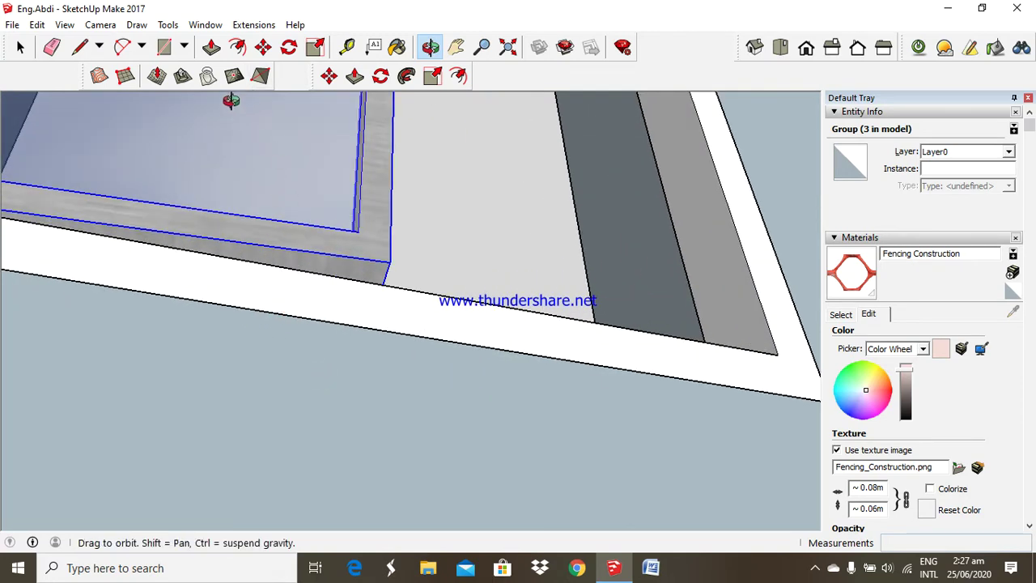
Nudge the pane frame so it sits flush against the white trim
left_click(263, 51)
key("Escape")
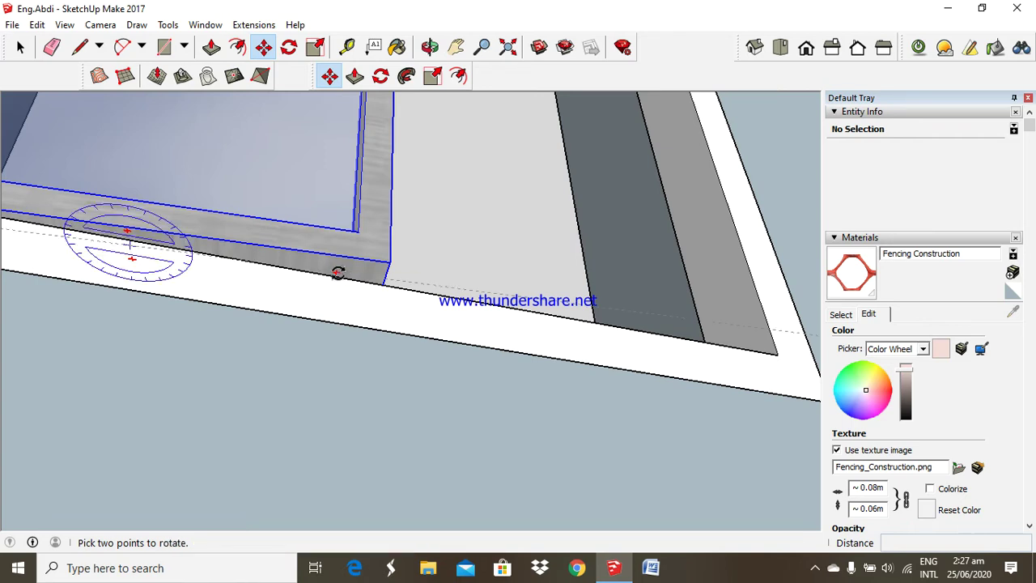
left_click(340, 276)
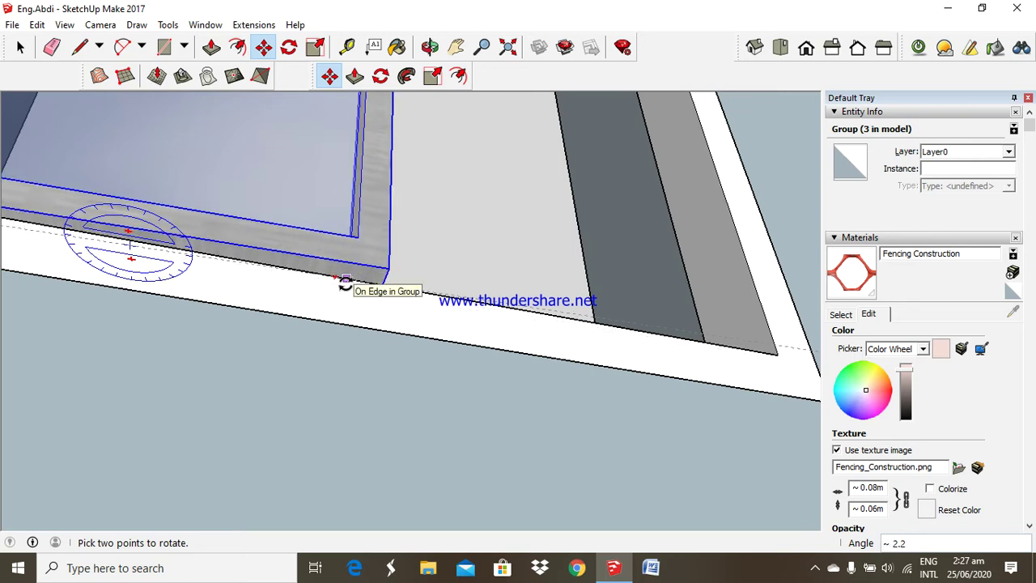
scroll(345, 282, "down", 1)
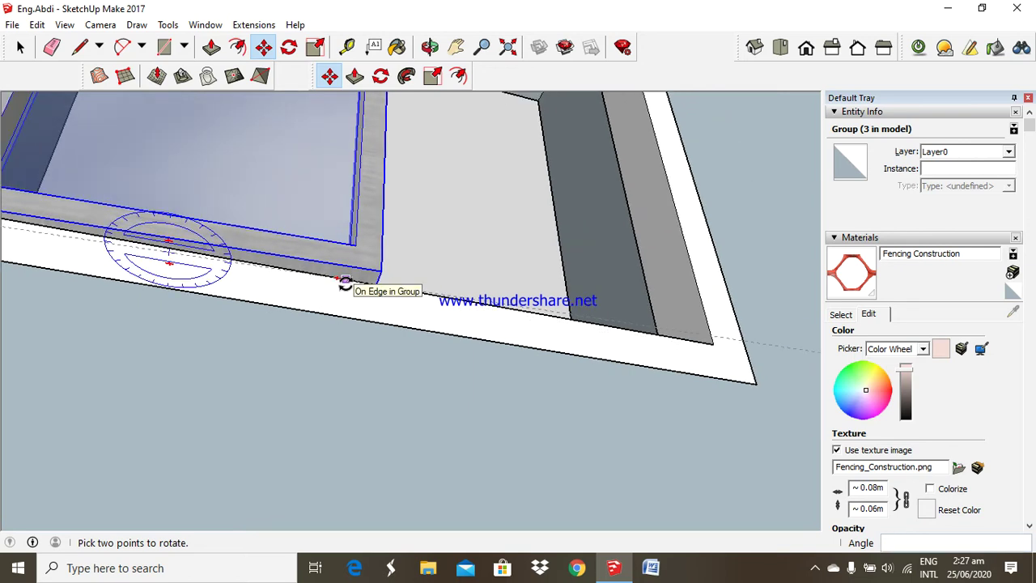
scroll(345, 282, "down", 1)
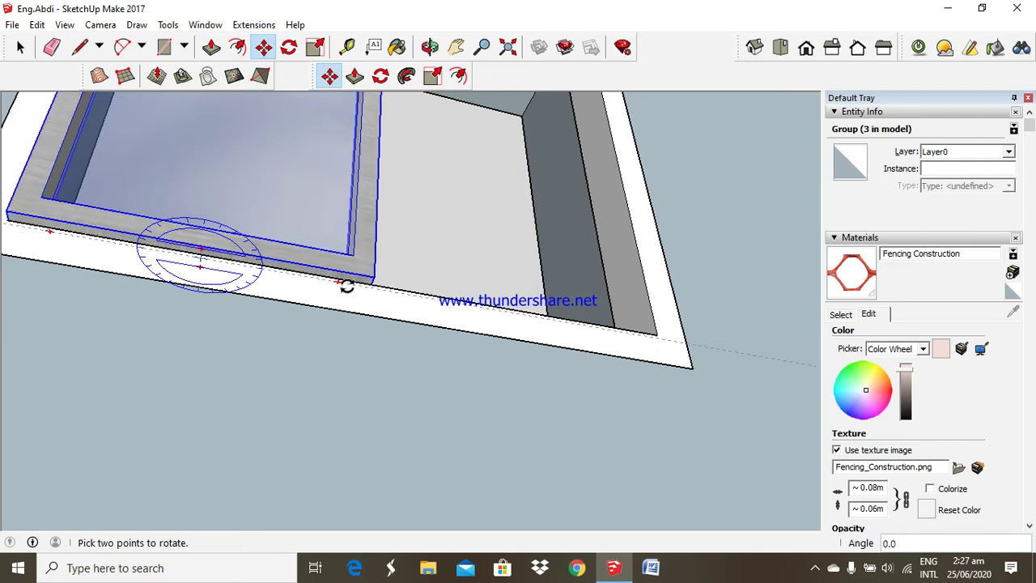
key("m")
scroll(364, 275, "up", 1)
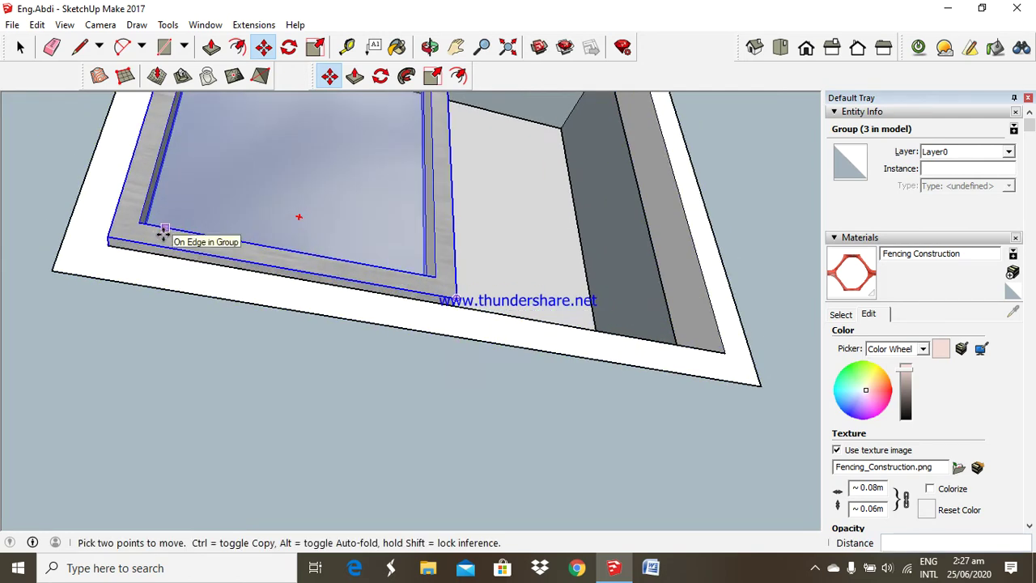
scroll(162, 231, "up", 1)
left_click(107, 235)
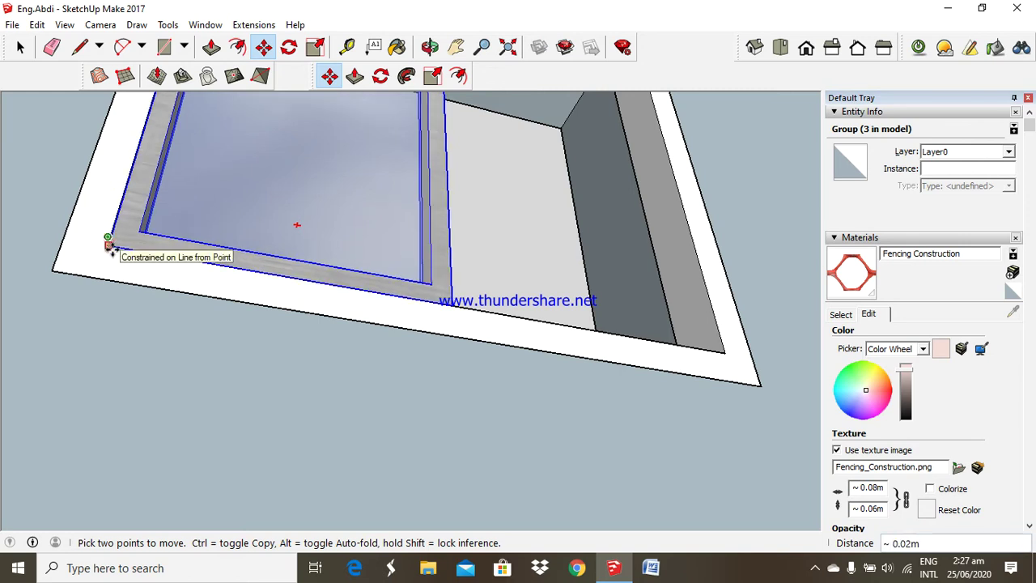
left_click(109, 245)
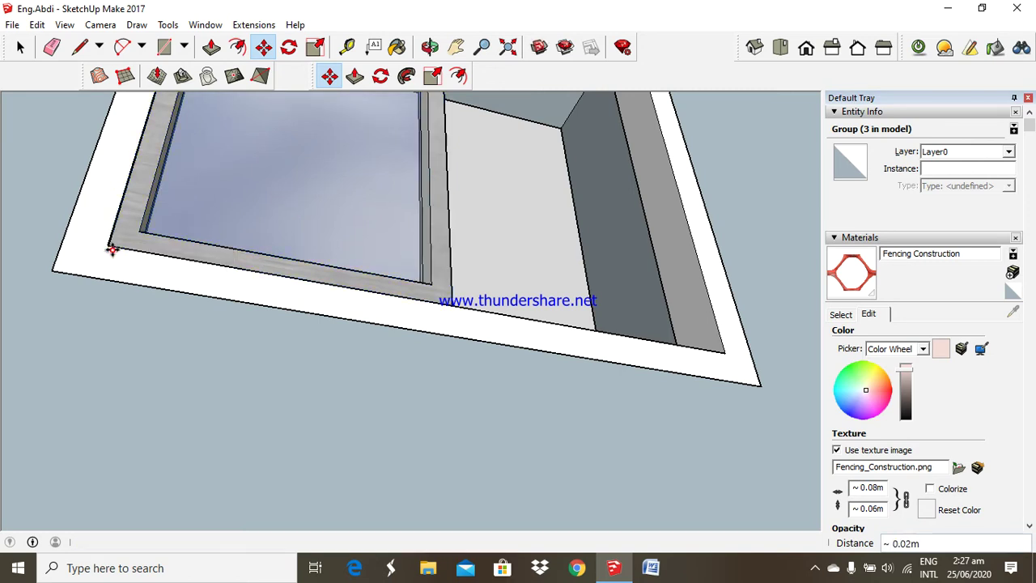
From a three-quarter view, start copying the pane from its bottom corner
left_click(430, 47)
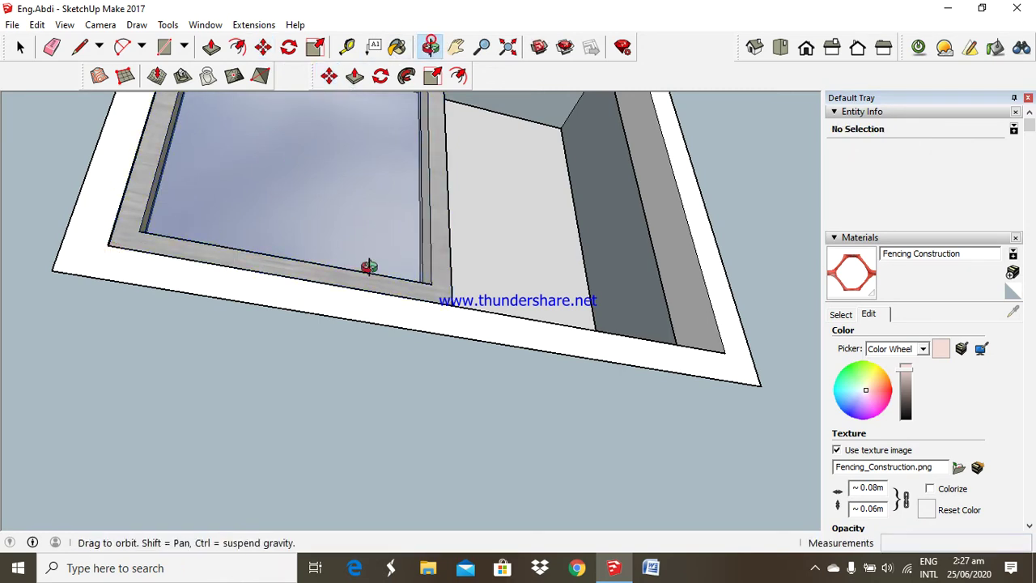
mouse_move(363, 266)
left_mouse_down()
mouse_move(363, 462)
mouse_move(394, 389)
left_mouse_up()
scroll(397, 227, "up", 3)
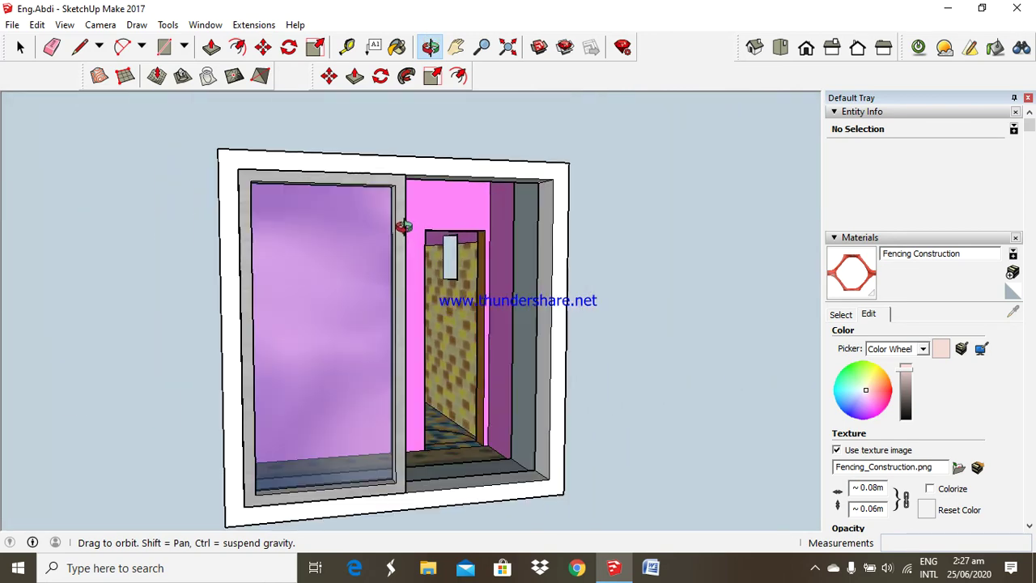
mouse_move(397, 226)
left_mouse_down()
mouse_move(300, 313)
mouse_move(216, 280)
mouse_move(215, 421)
mouse_move(300, 353)
mouse_move(326, 273)
left_mouse_up()
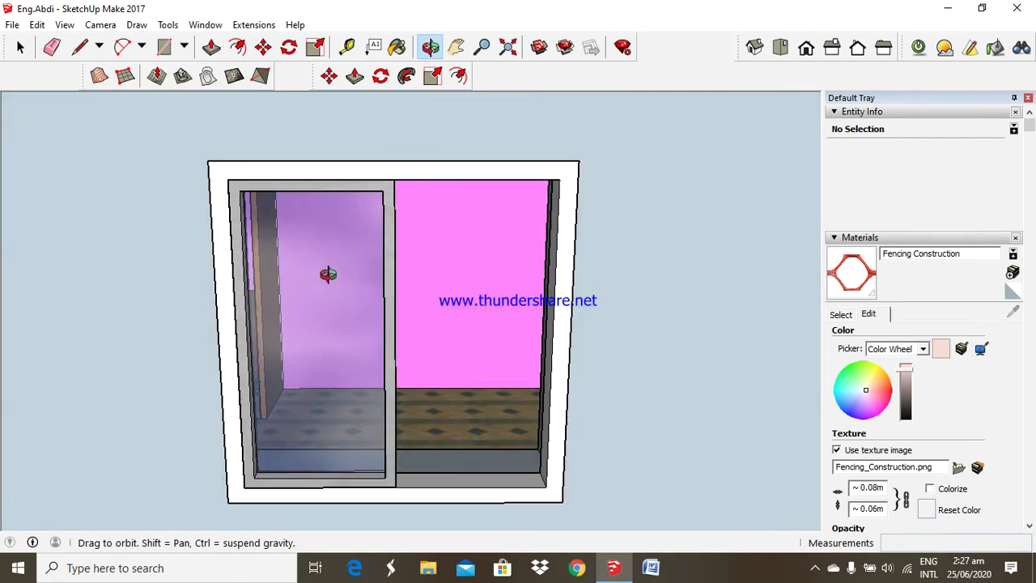
left_click(263, 47)
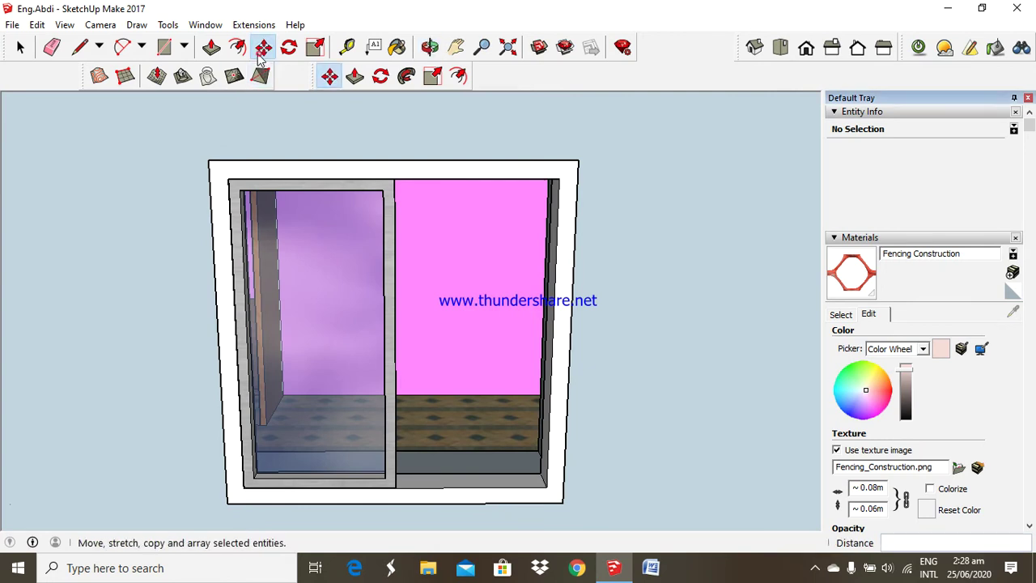
left_click(246, 488)
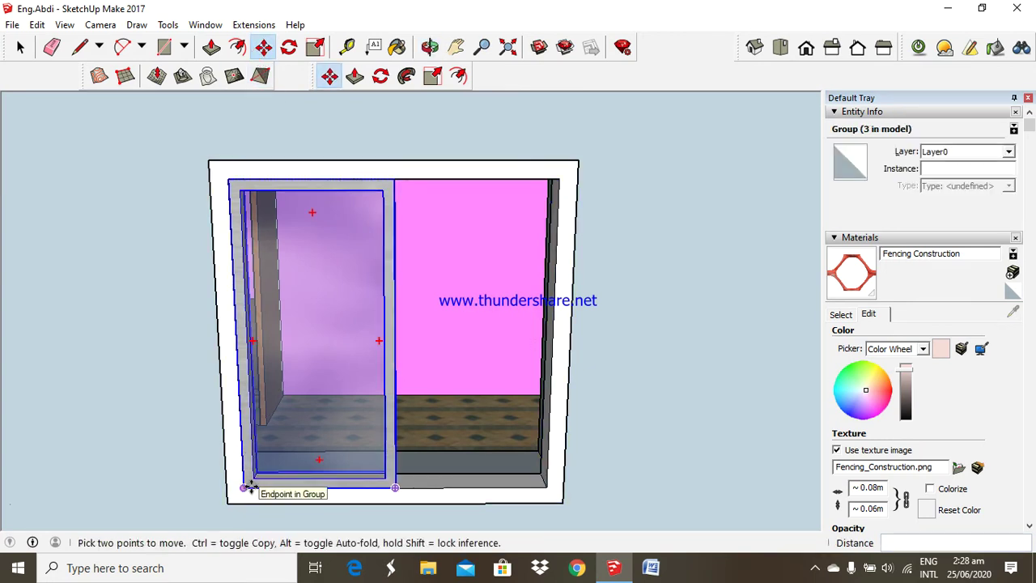
left_click(246, 488)
key("ctrl")
scroll(389, 488, "up", 1)
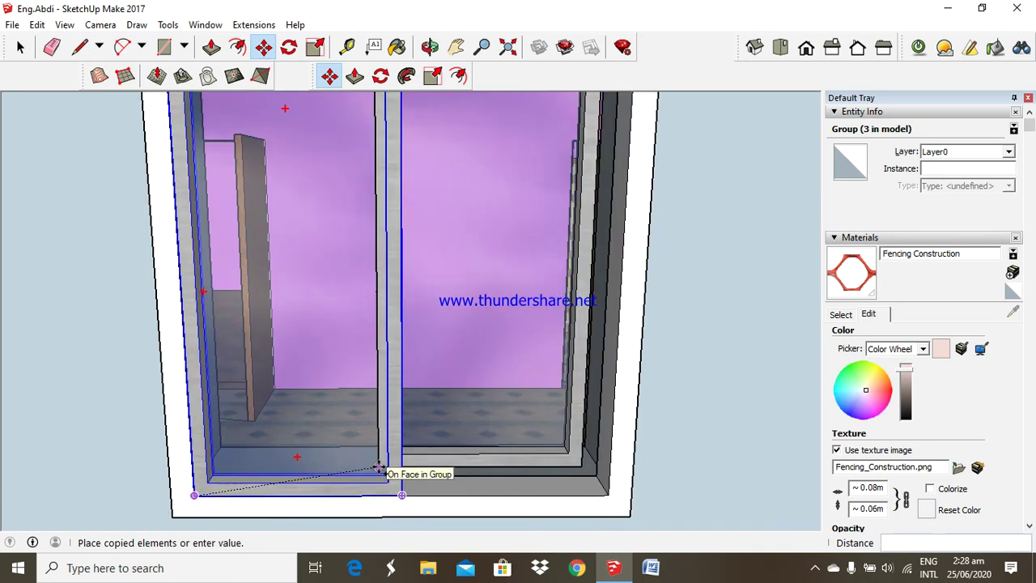
scroll(379, 468, "up", 2)
Place the copied sliding pane beside the original in the window
left_click(430, 46)
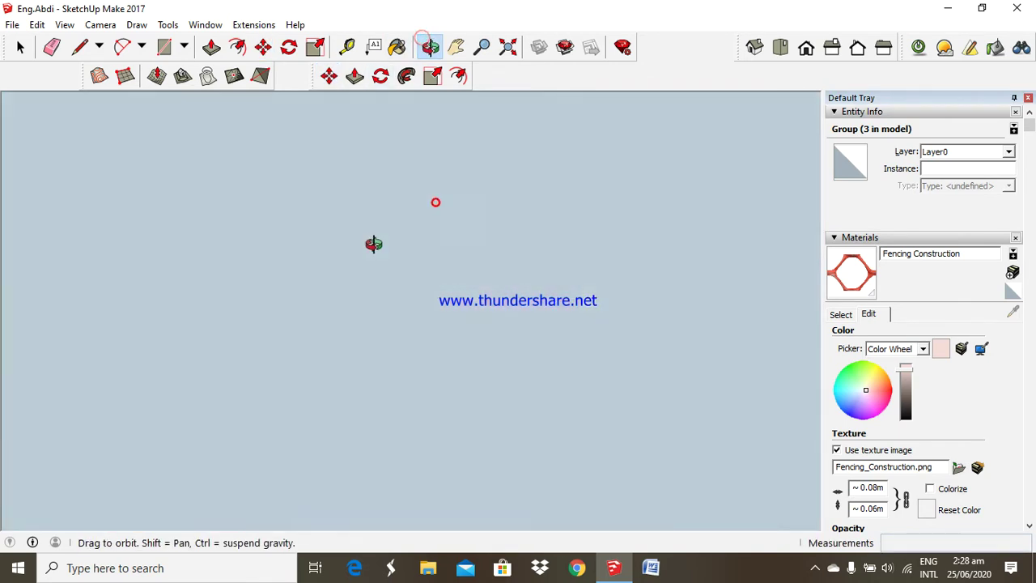
left_click(508, 46)
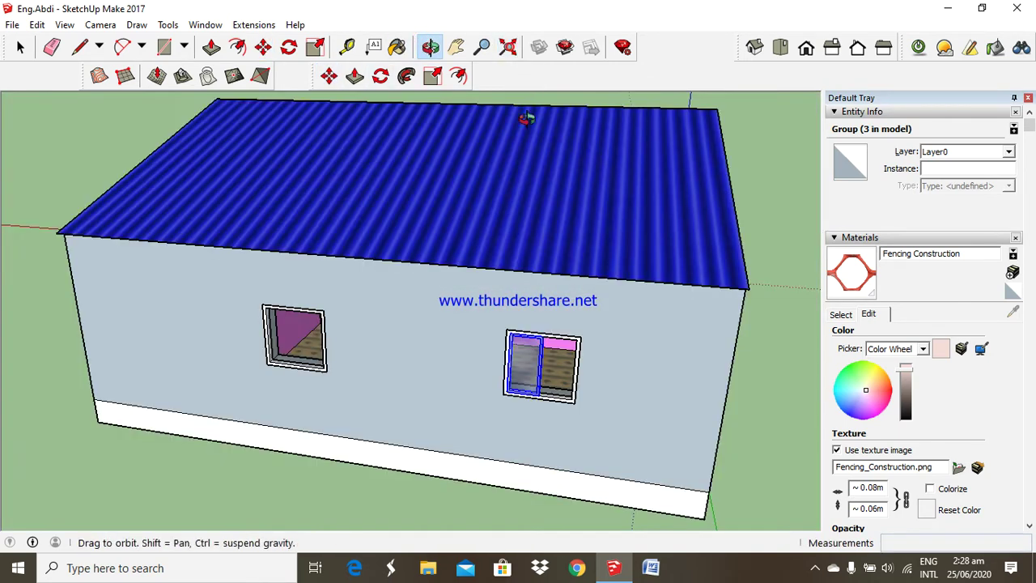
scroll(552, 384, "up", 2)
mouse_move(577, 393)
left_mouse_down()
mouse_move(446, 427)
mouse_move(283, 342)
left_mouse_up()
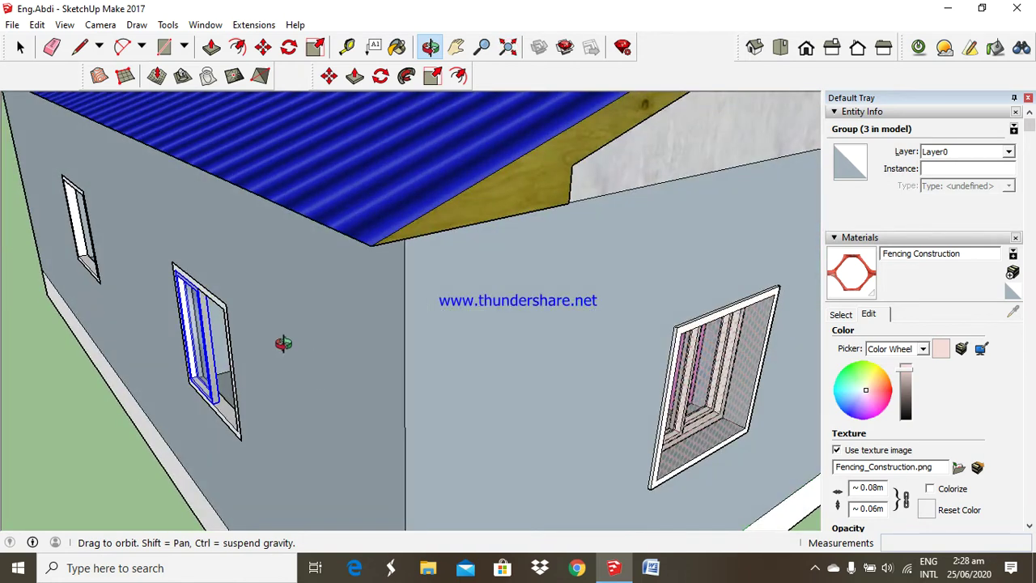
scroll(187, 270, "up", 3)
left_click(263, 46)
left_click(166, 363)
key("ctrl")
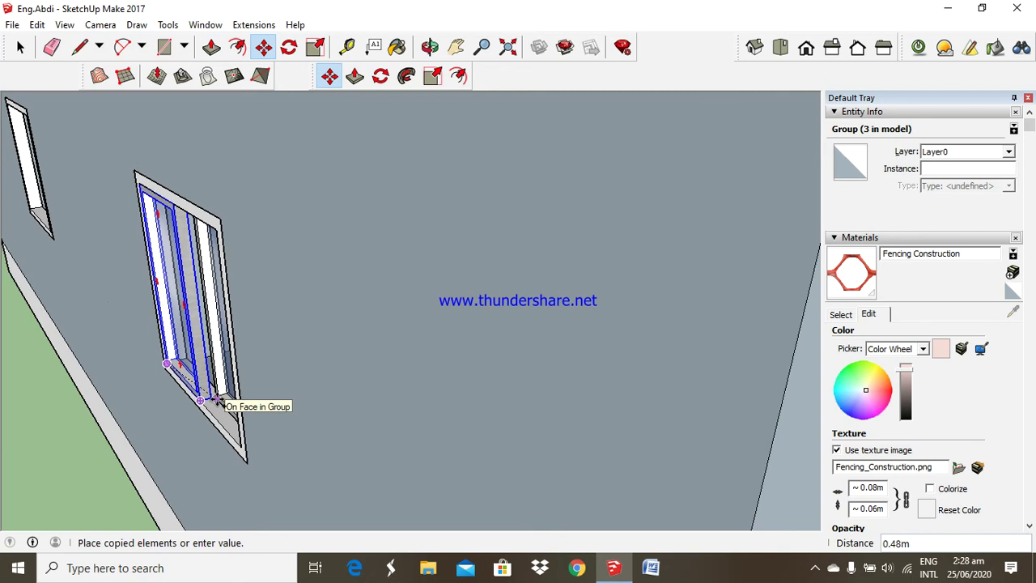
scroll(217, 399, "up", 2)
scroll(202, 396, "up", 2)
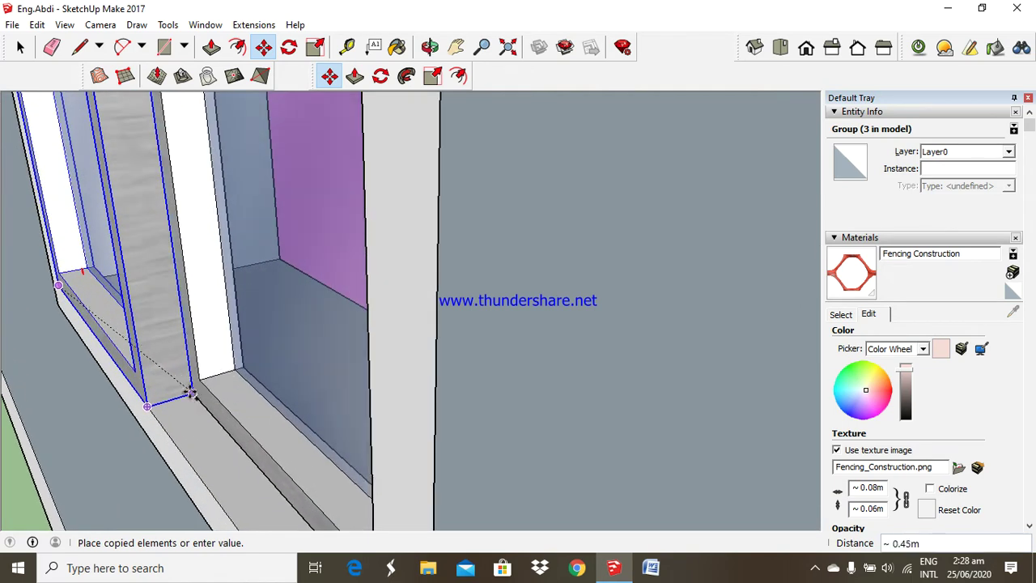
left_click(189, 393)
Copy the right window's left pane over toward the left window
left_click(429, 46)
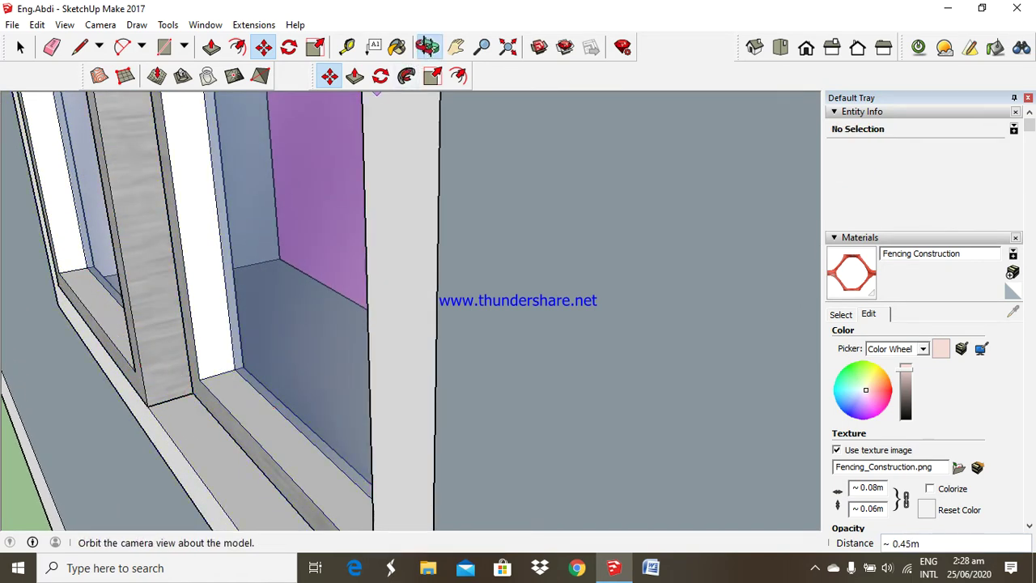
mouse_move(469, 348)
left_mouse_down()
mouse_move(493, 367)
mouse_move(424, 347)
mouse_move(300, 335)
mouse_move(571, 347)
mouse_move(606, 326)
left_mouse_up()
scroll(648, 335, "down", 3)
scroll(364, 316, "up", 3)
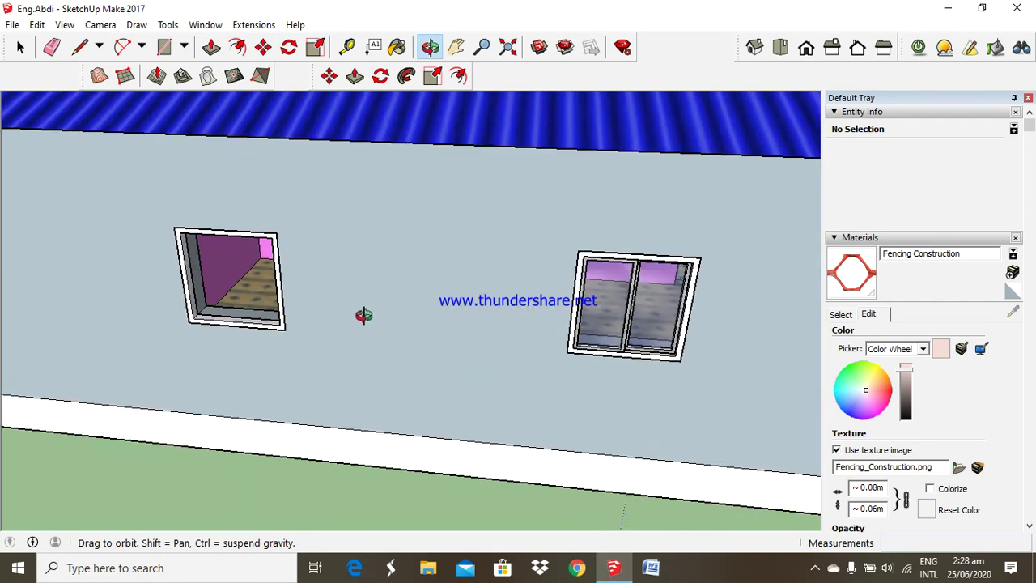
left_click_drag(364, 315, 412, 255)
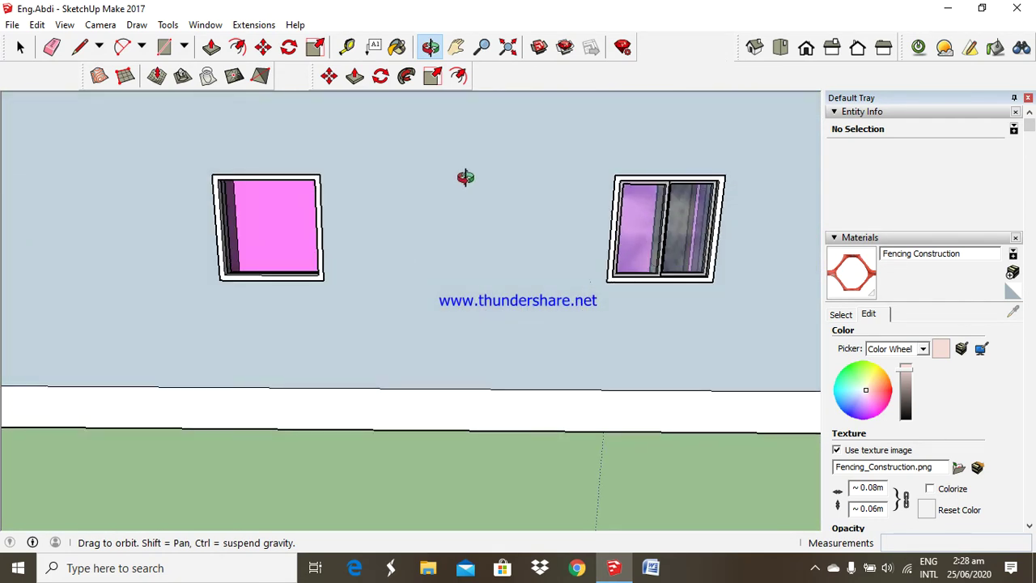
left_click(328, 75)
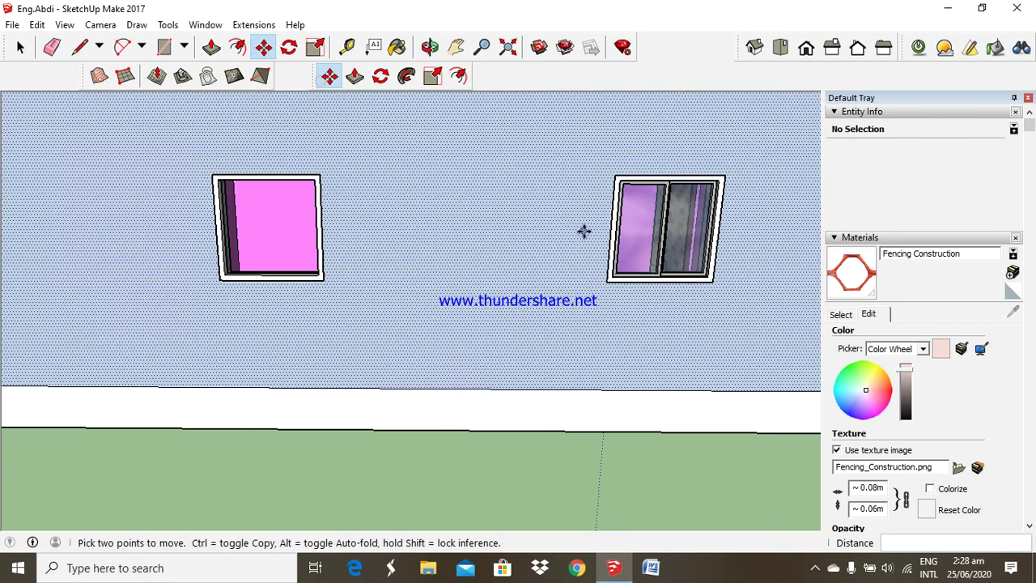
key("ctrl")
left_click(617, 275)
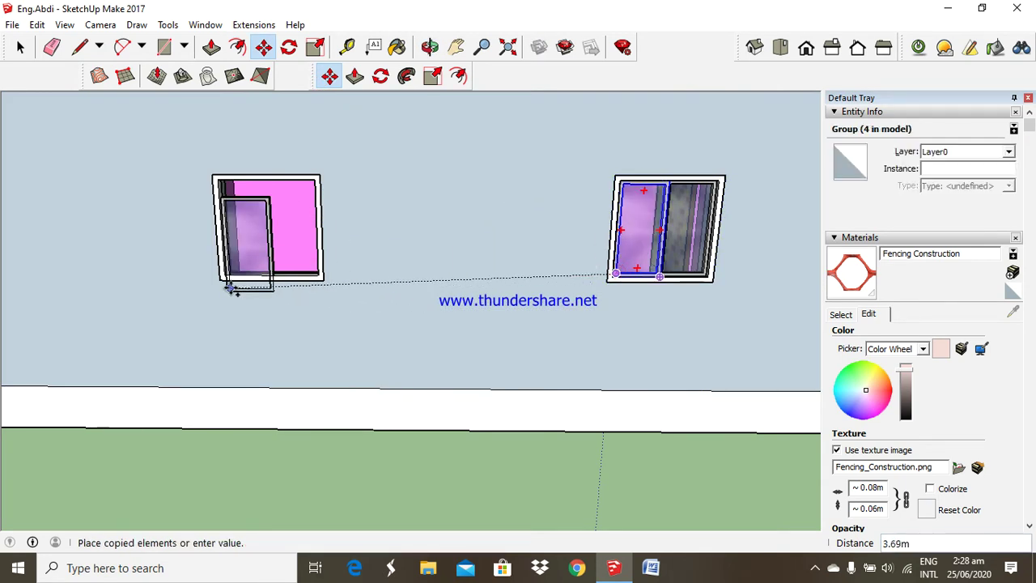
scroll(224, 278, "up", 2)
scroll(224, 278, "up", 1)
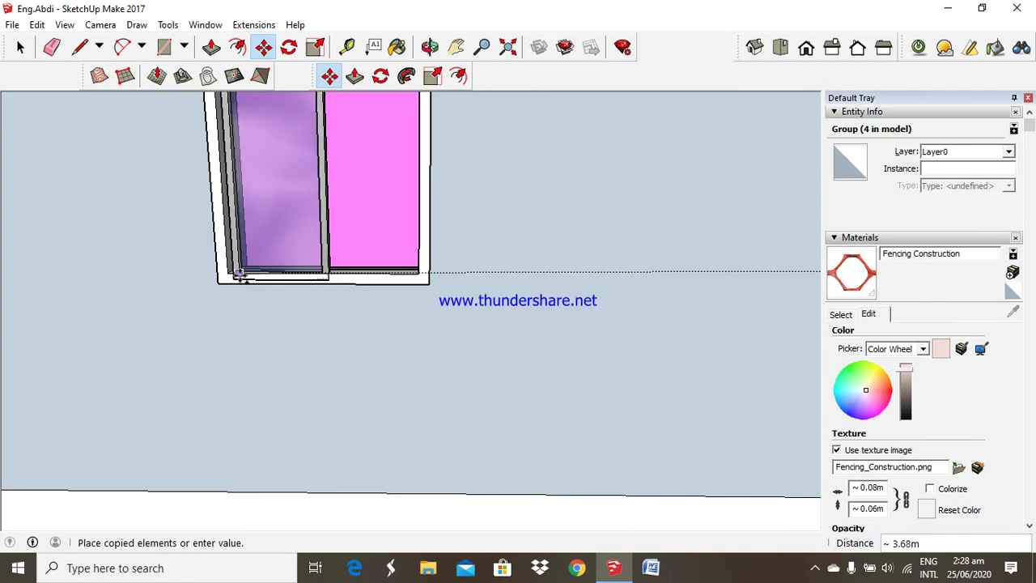
left_click(148, 289)
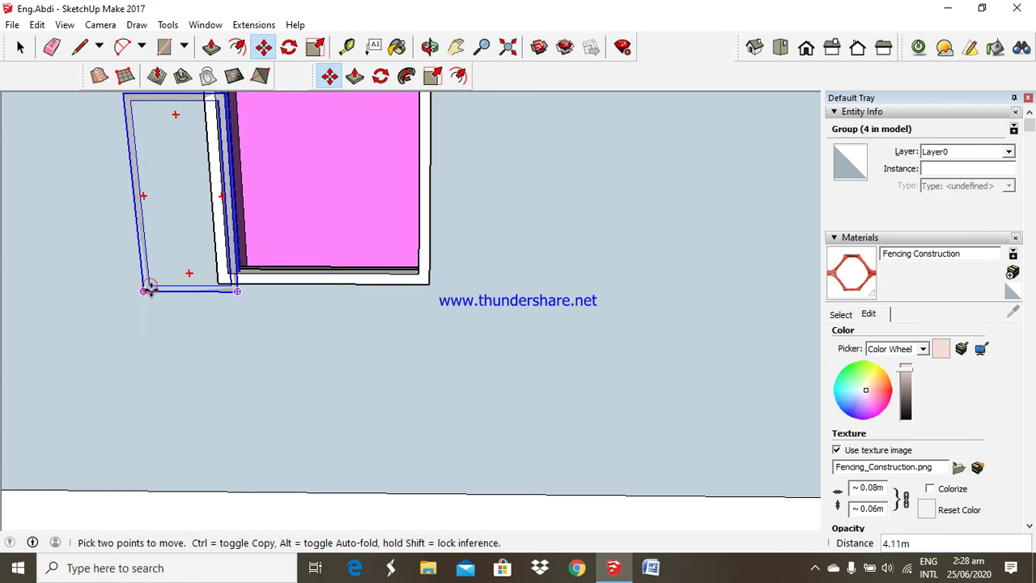
Snap the copied pane into the left window opening's corner
left_click(148, 289)
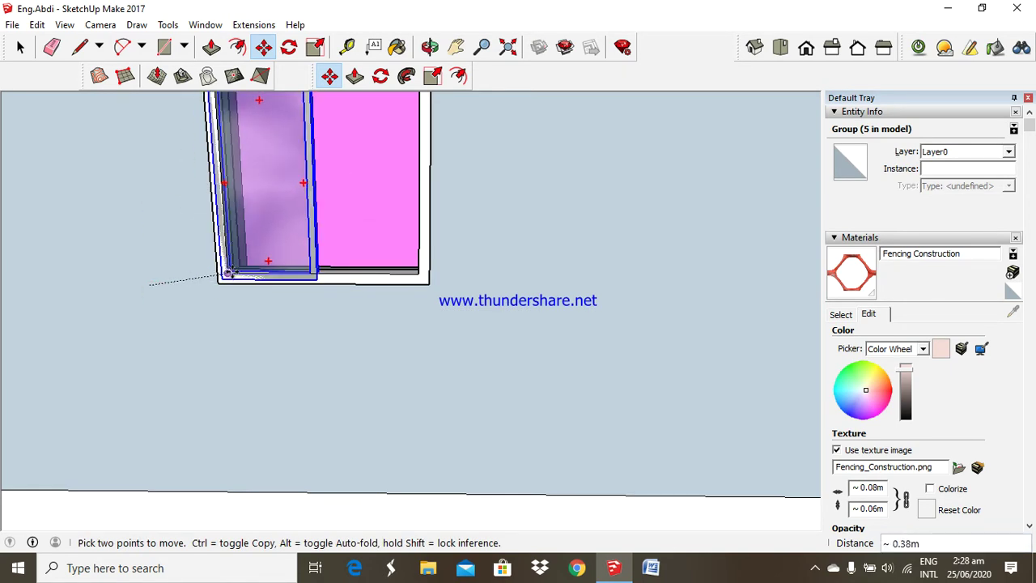
scroll(229, 274, "up", 2)
left_click(231, 272)
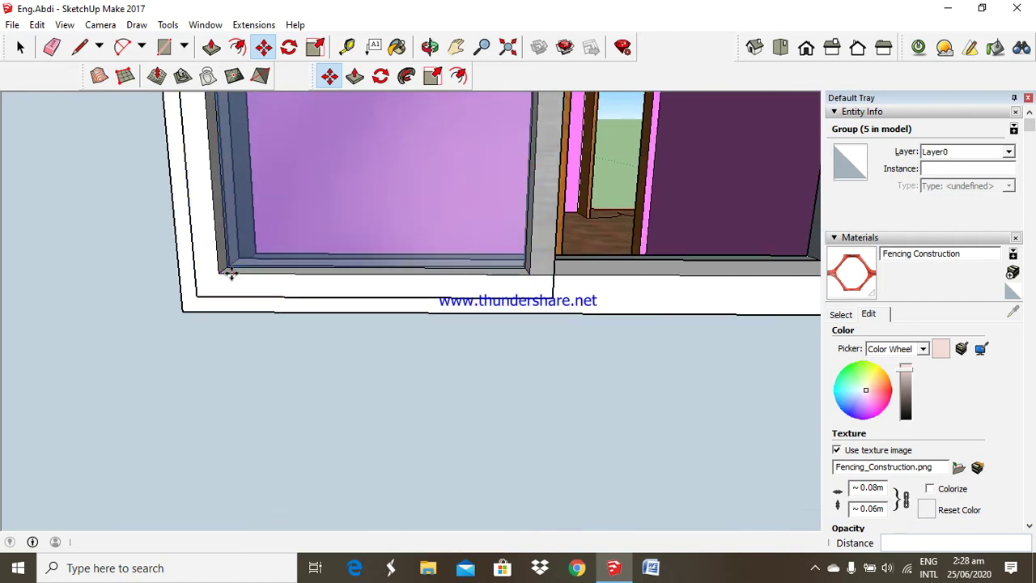
left_click(192, 293)
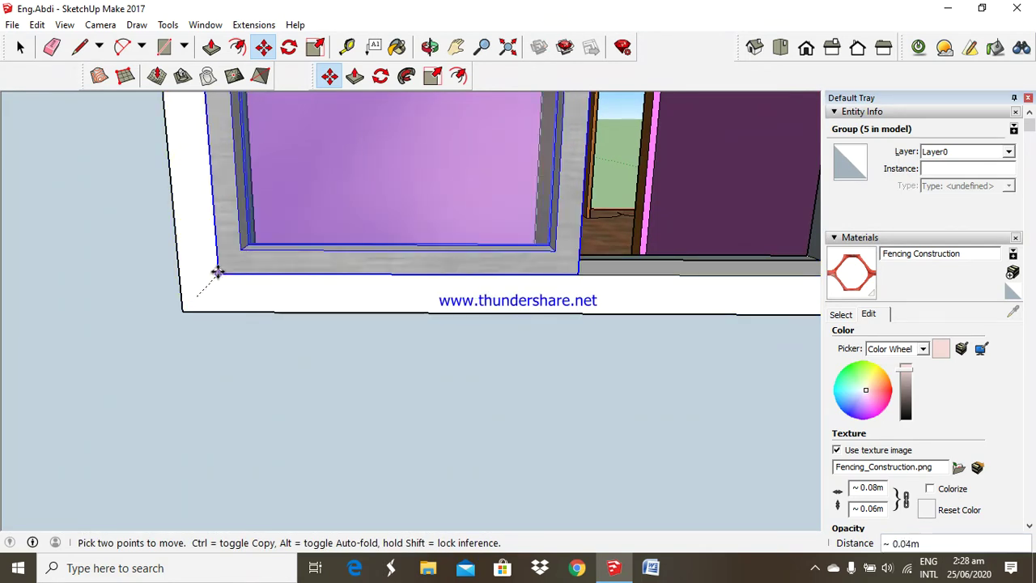
left_click(238, 267)
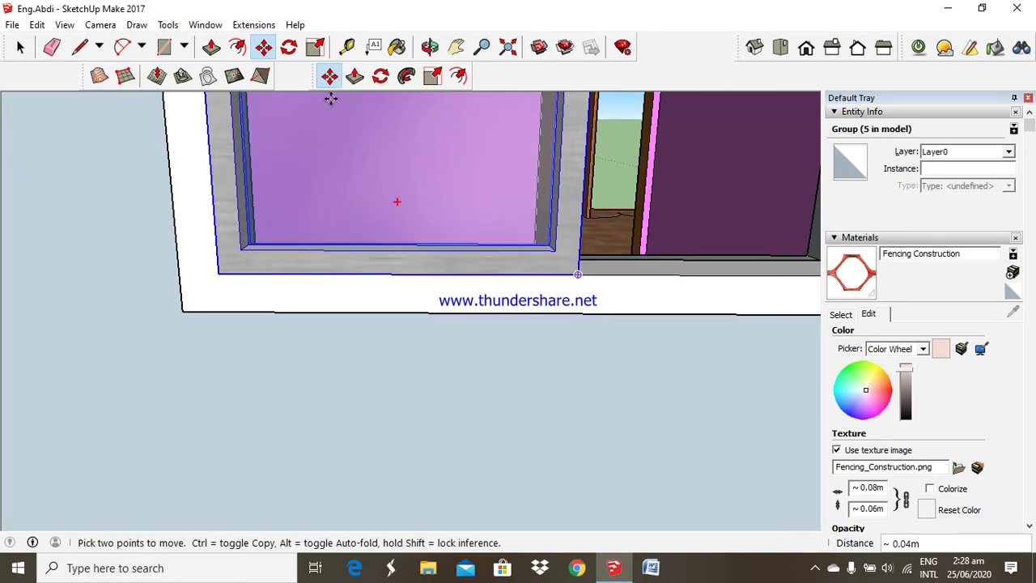
left_click(224, 274)
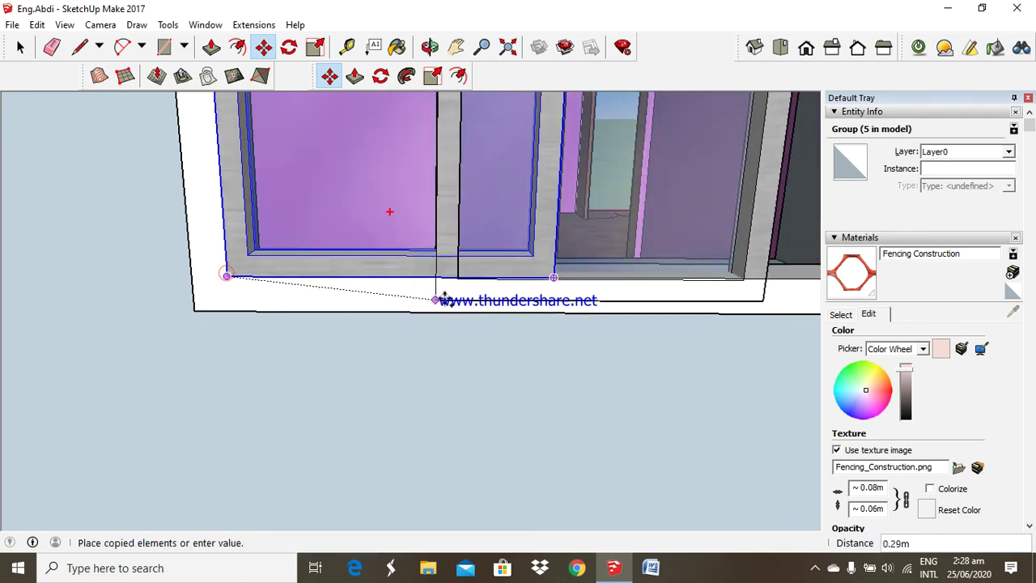
Copy a pane into the window's other half and zoom out
left_click(429, 46)
mouse_move(473, 209)
left_mouse_down()
mouse_move(324, 241)
mouse_move(180, 157)
left_mouse_up()
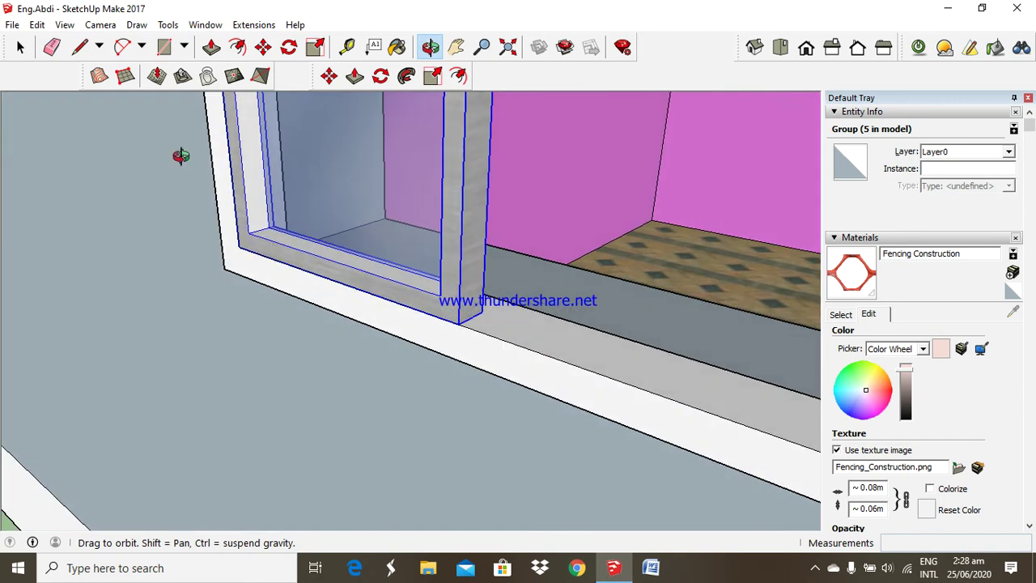
key("m")
left_click(238, 247)
key("ctrl")
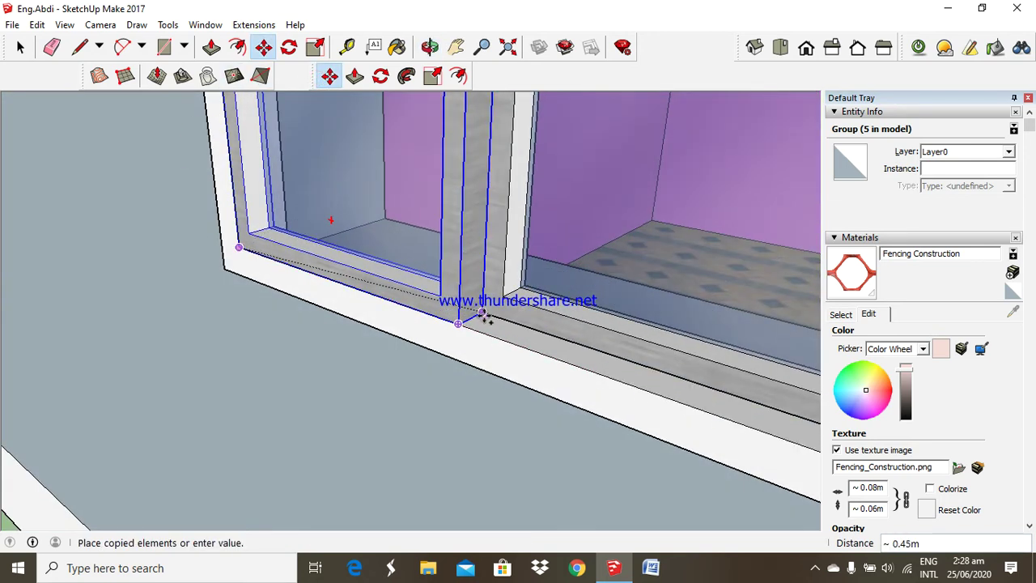
left_click(483, 317)
scroll(302, 324, "down", 2)
scroll(302, 324, "down", 3)
scroll(238, 348, "down", 3)
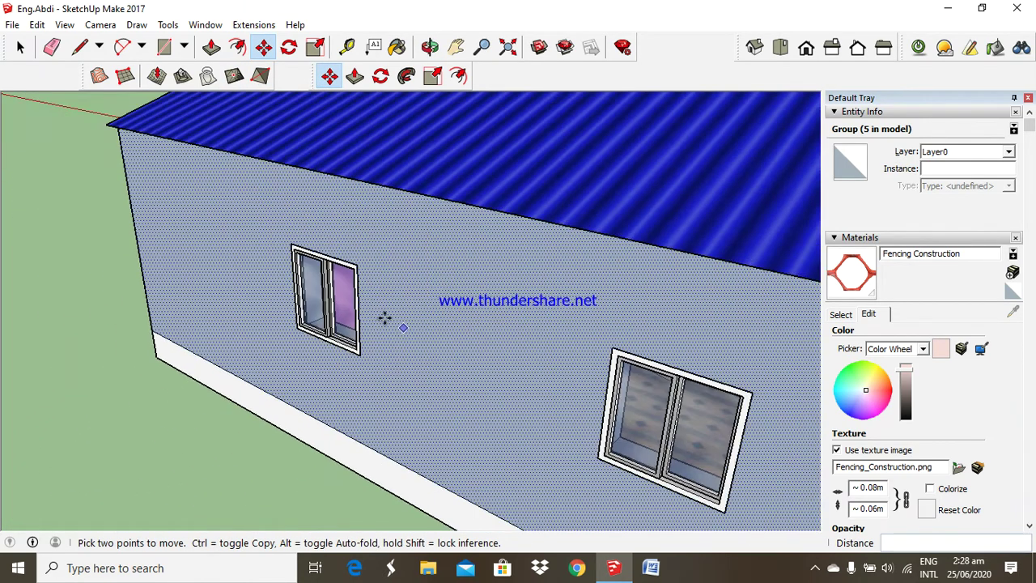
scroll(384, 316, "down", 3)
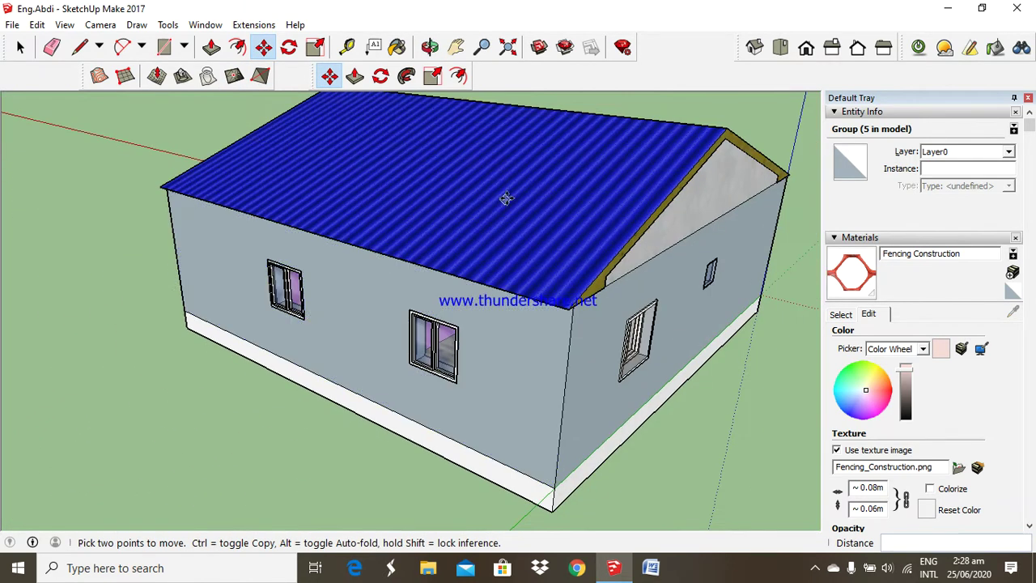
Face the long wall and place guides 0.05 m above and below the left window
left_click(430, 47)
left_click_drag(402, 266, 618, 246)
scroll(618, 246, "up", 2)
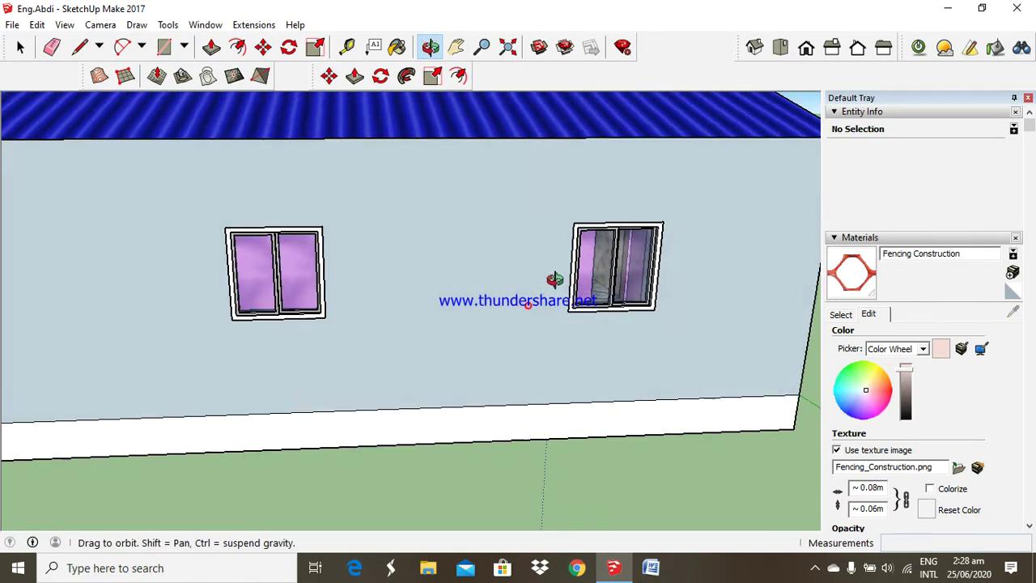
left_click_drag(552, 280, 619, 252)
mouse_move(368, 225)
left_mouse_down()
mouse_move(377, 194)
mouse_move(384, 225)
left_mouse_up()
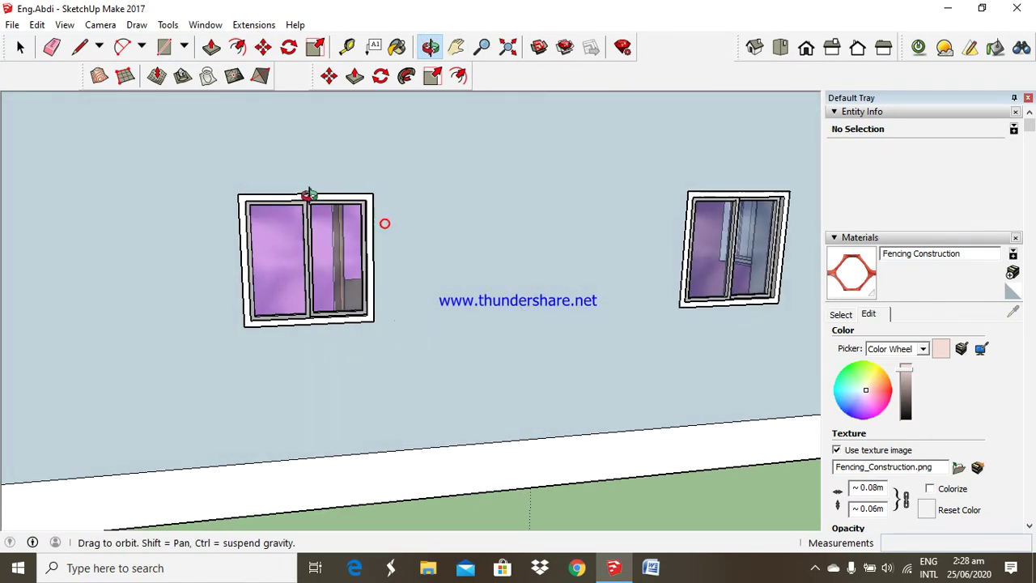
left_click(347, 48)
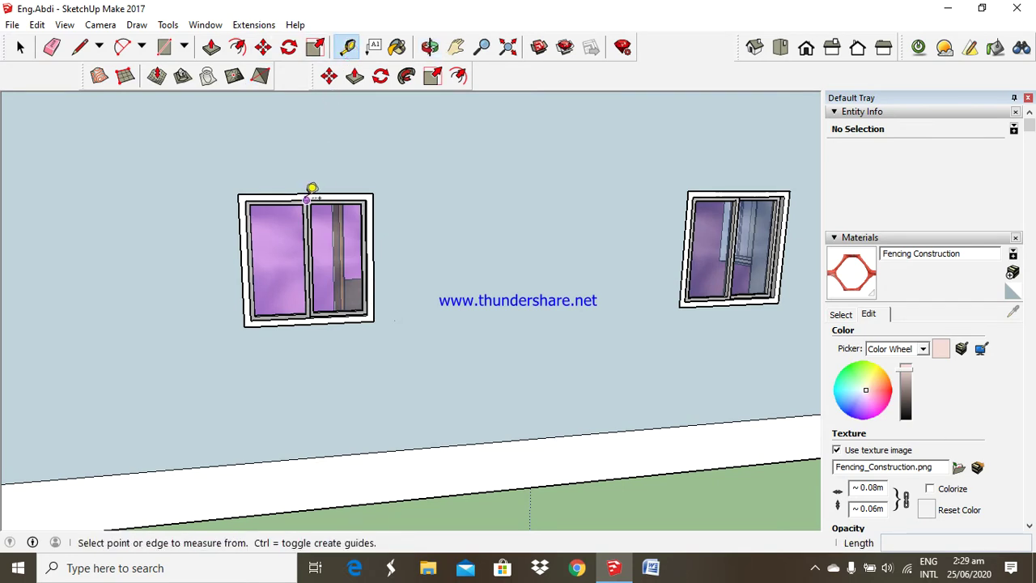
left_click(305, 193)
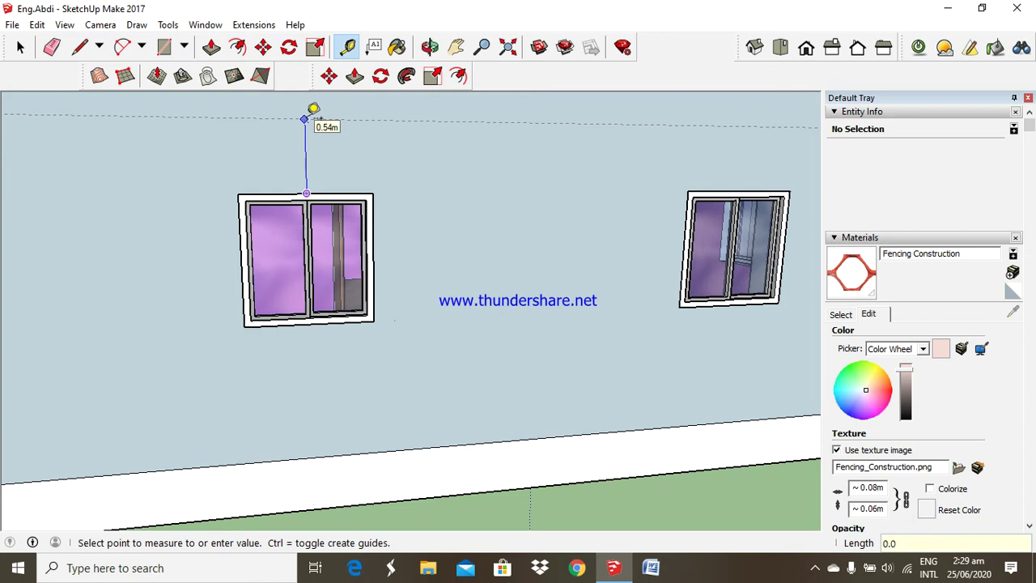
type("5")
key("Return")
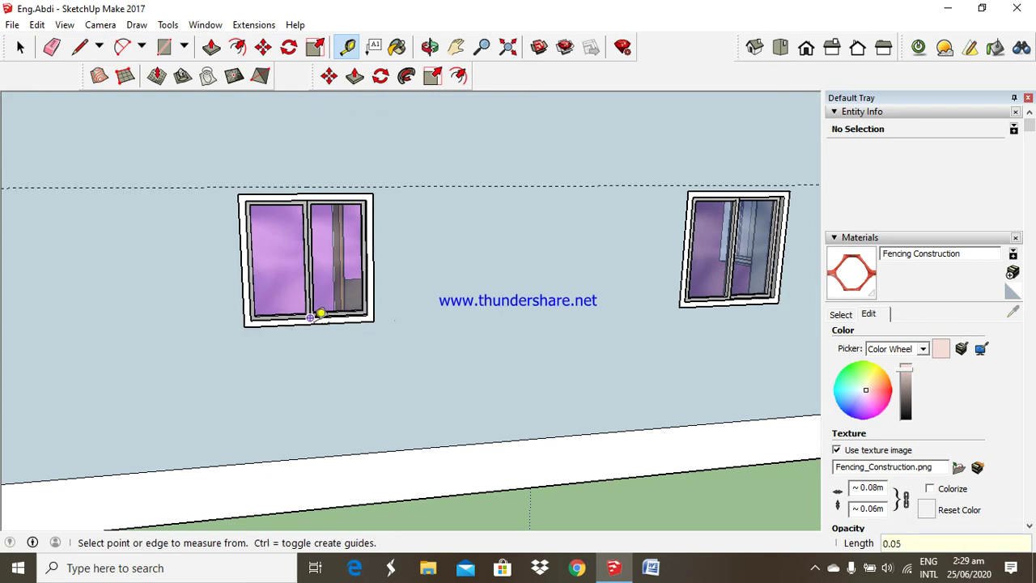
left_click(311, 323)
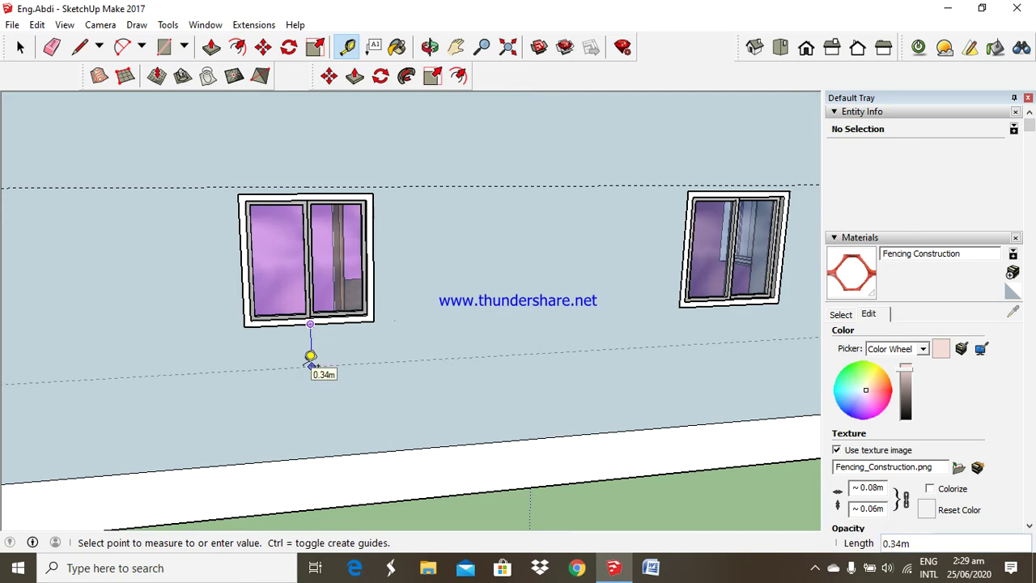
type("0.05")
key("Return")
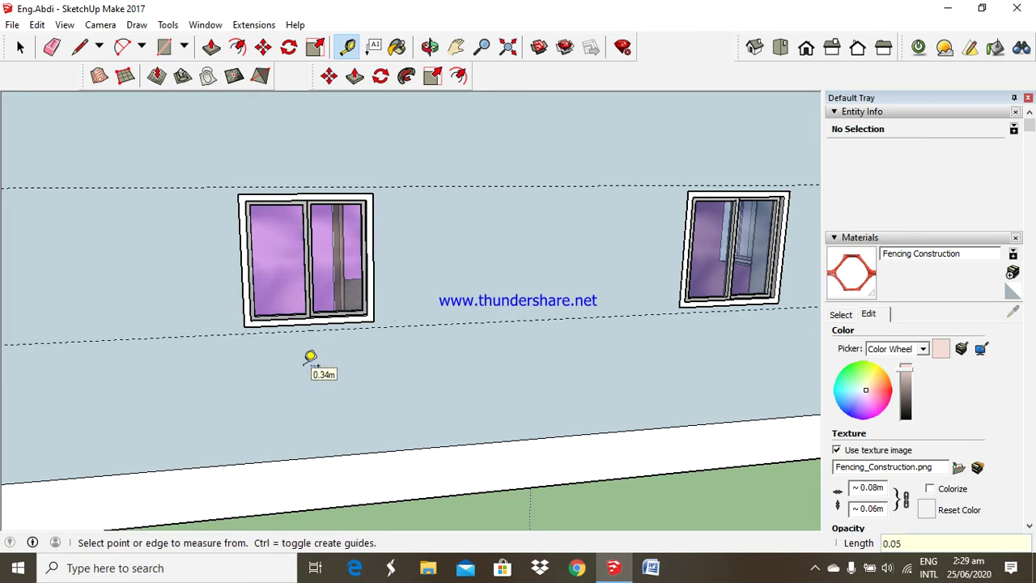
Place guides 0.05 m to the left and right of the left window
left_click(241, 259)
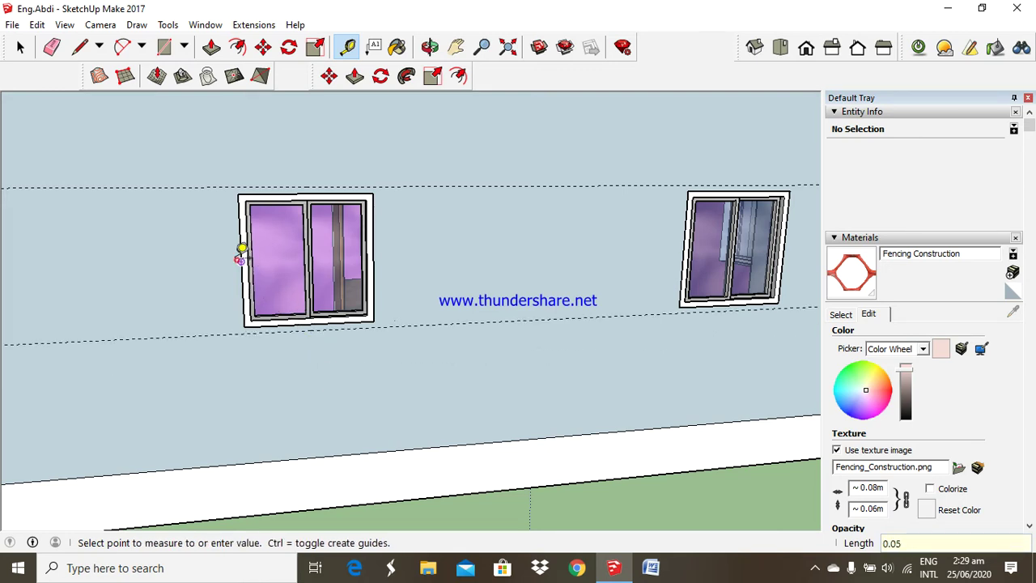
type("5")
key("Return")
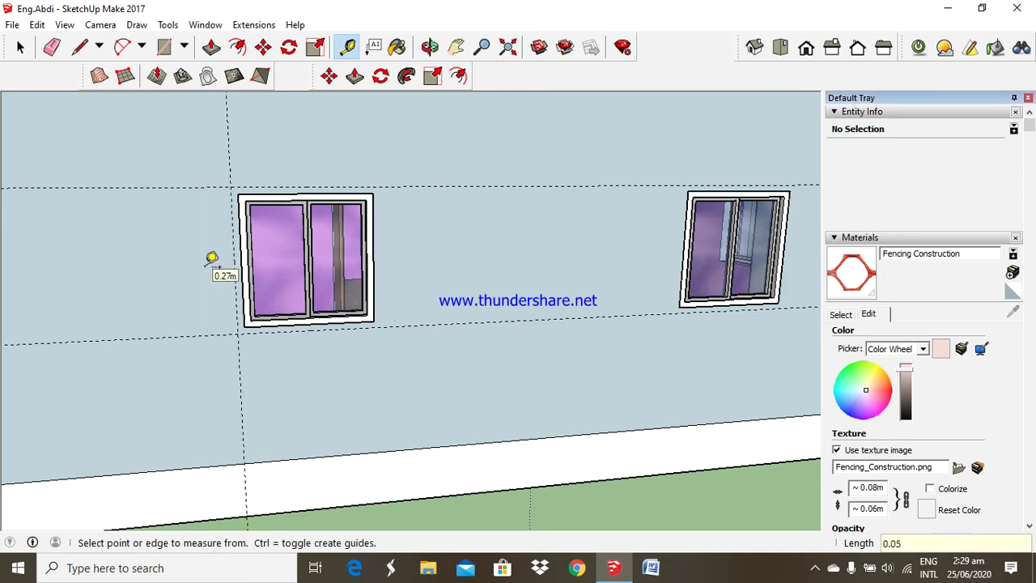
left_click(382, 246)
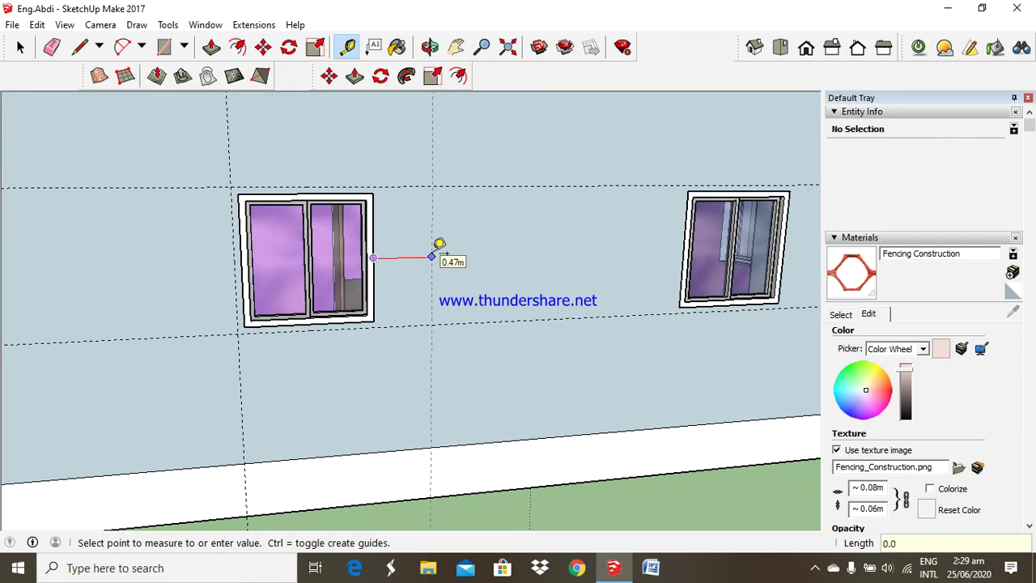
type("0.05")
key("Return")
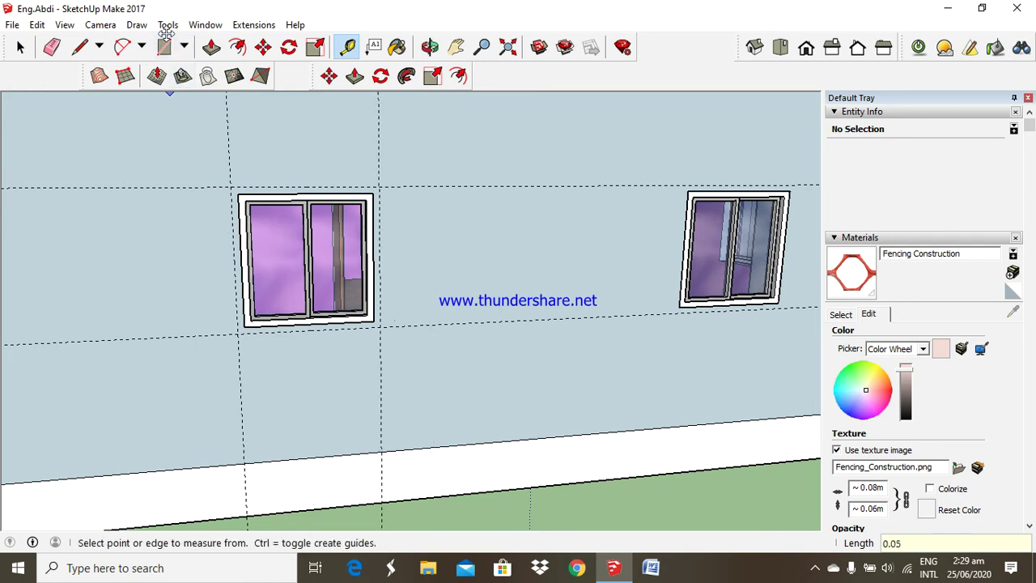
left_click(164, 47)
Draw a rectangle between the guide intersections around the left window
left_click(230, 188)
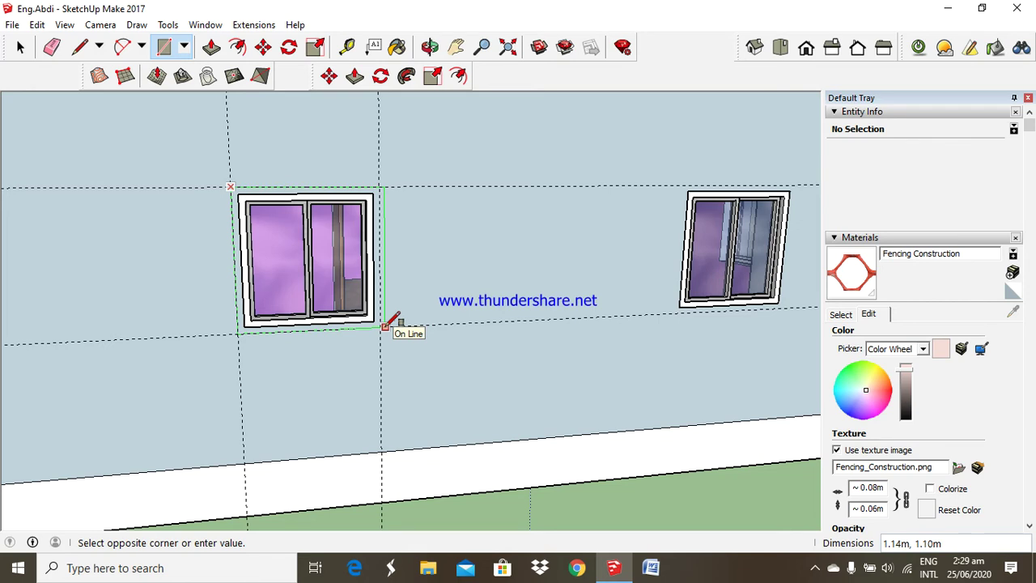
left_click(385, 326)
scroll(420, 229, "down", 5)
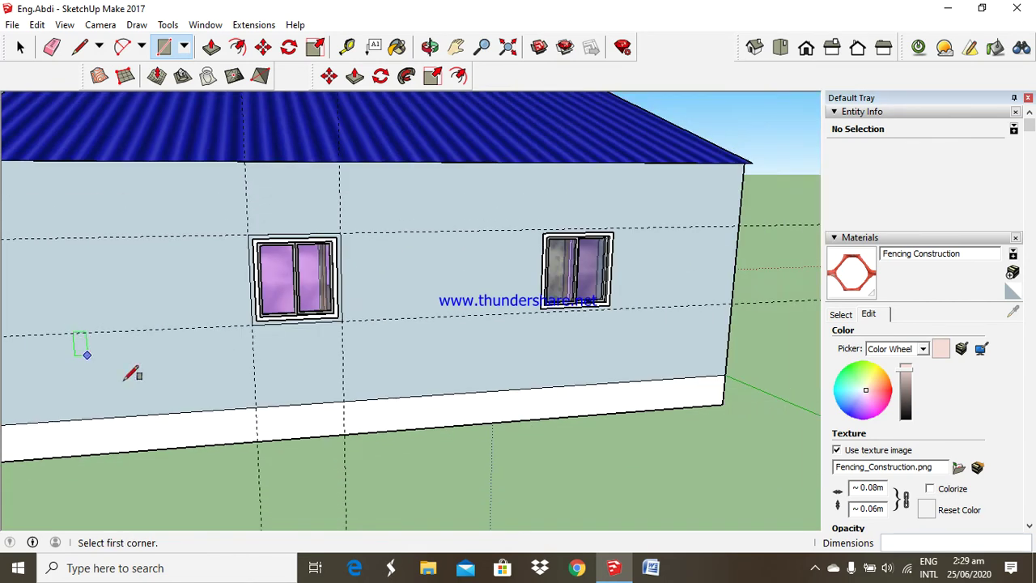
scroll(548, 262, "up", 3)
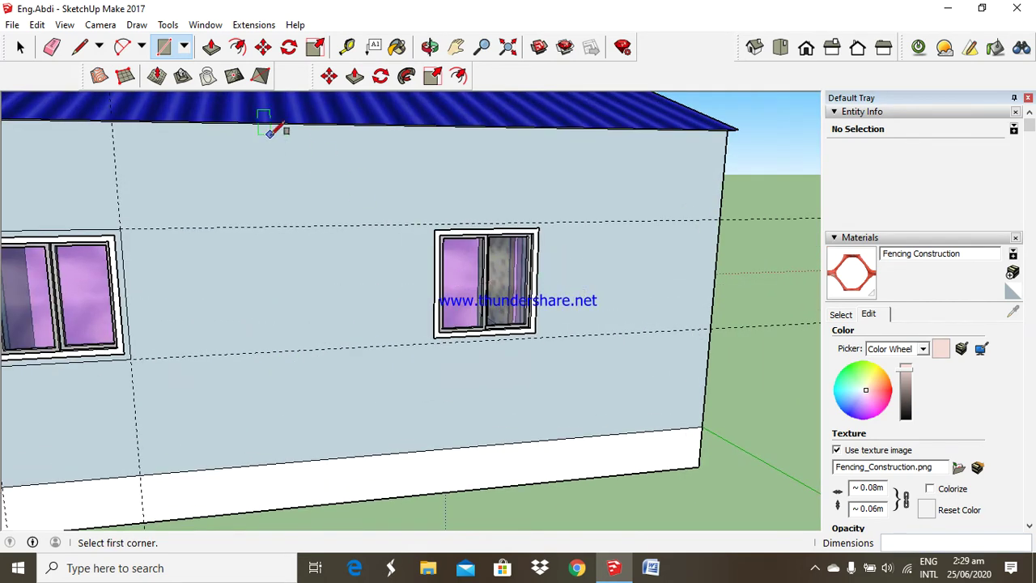
Place guides 0.05 m left and right of the right window
left_click(346, 46)
left_click(434, 283)
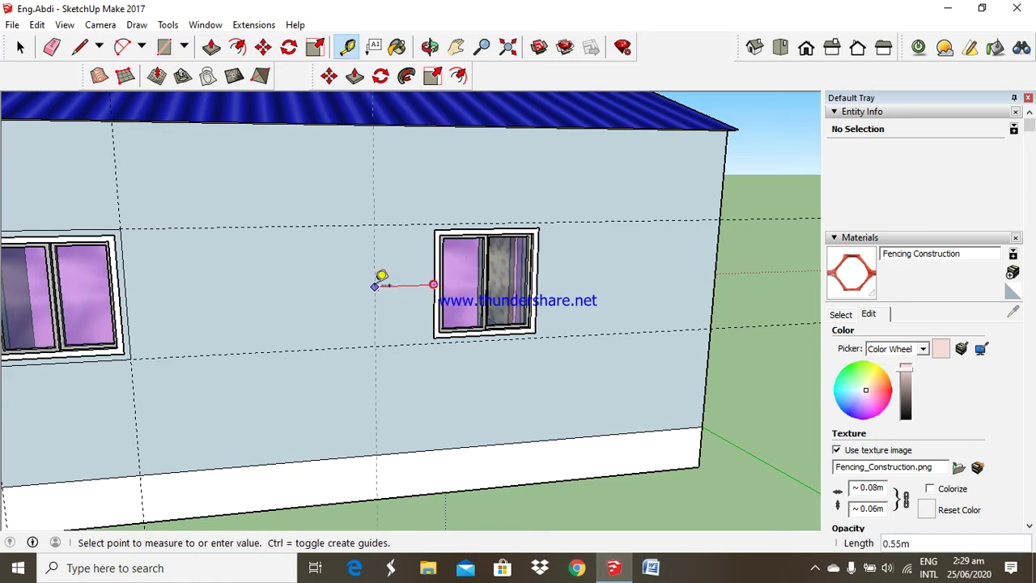
type("5")
key("Return")
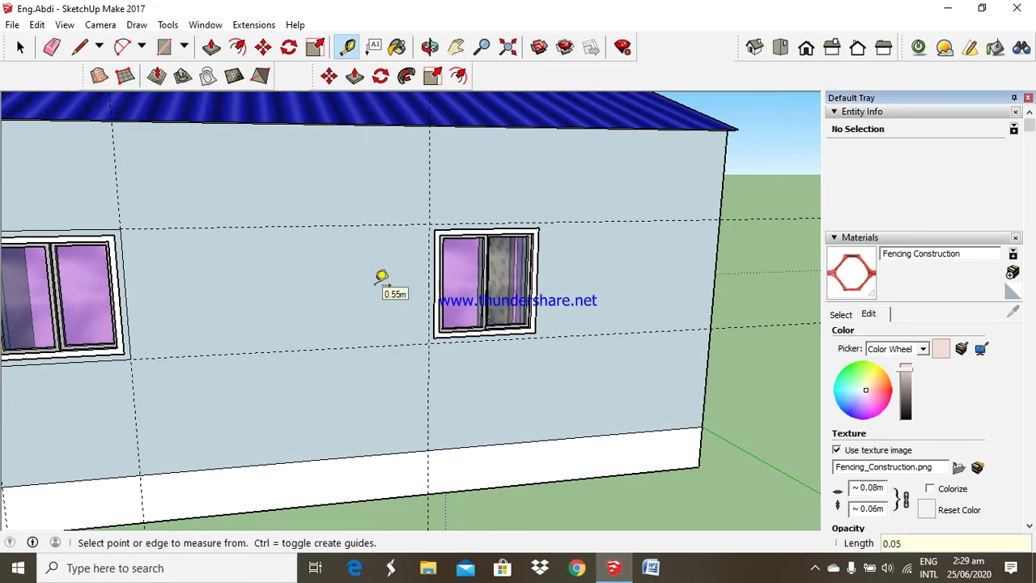
left_click(537, 280)
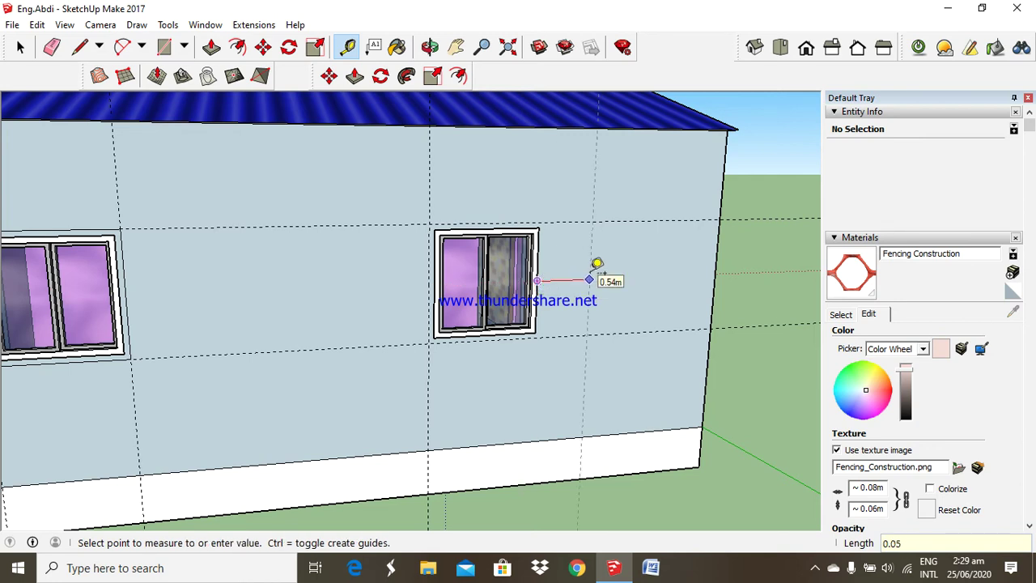
key("Return")
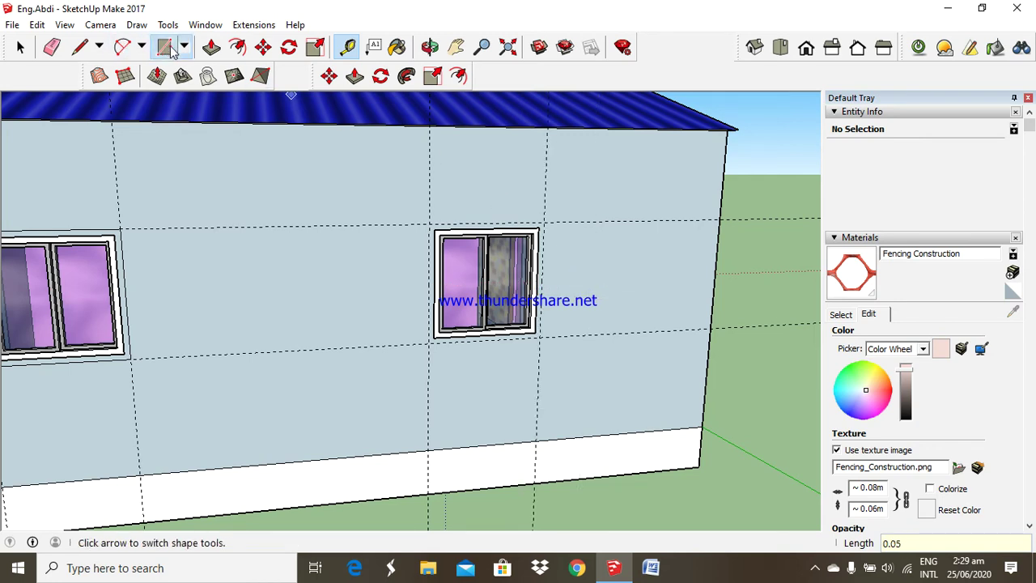
Draw a rectangle between the guide intersections around the right window
left_click(167, 49)
left_click(429, 226)
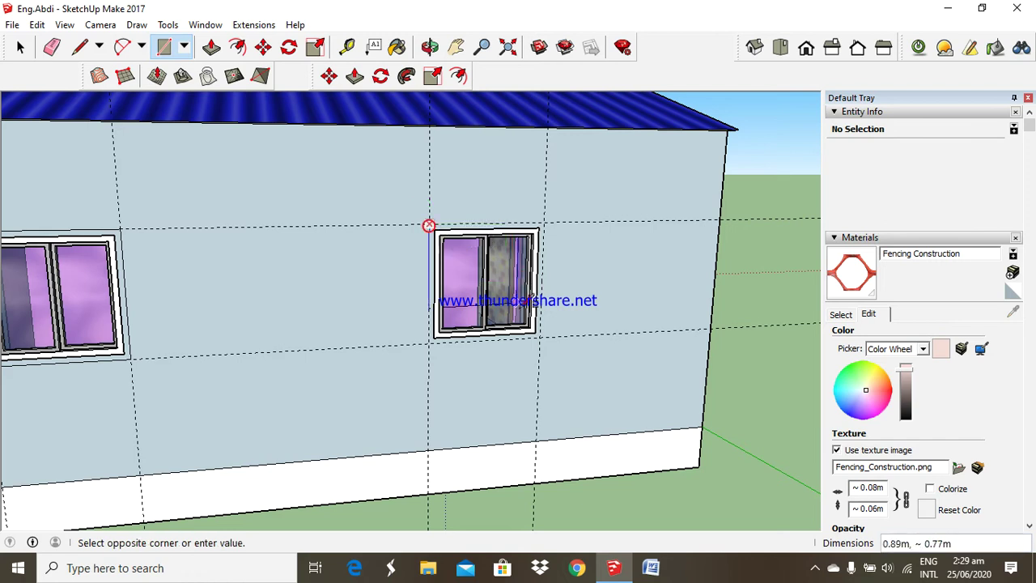
left_click(540, 337)
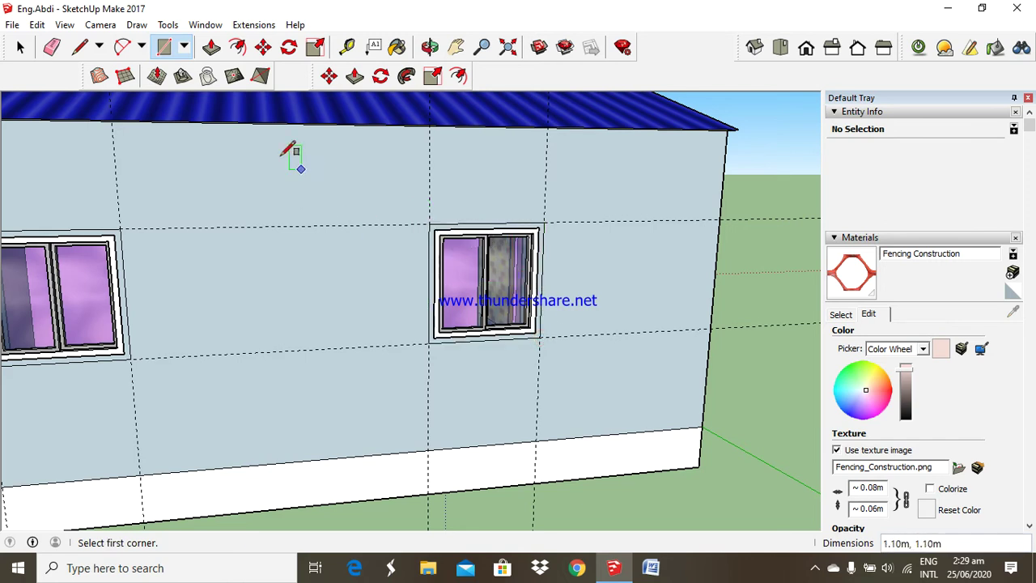
left_click(38, 24)
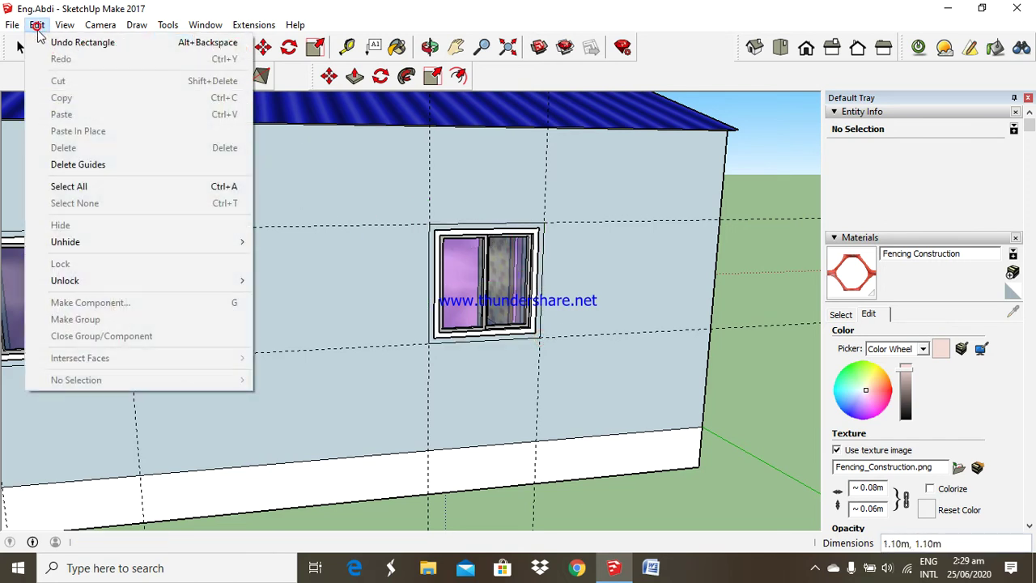
Delete all guide lines from the model via Edit > Delete Guides
left_click(125, 165)
scroll(126, 169, "down", 3)
scroll(166, 282, "down", 2)
scroll(372, 312, "up", 5)
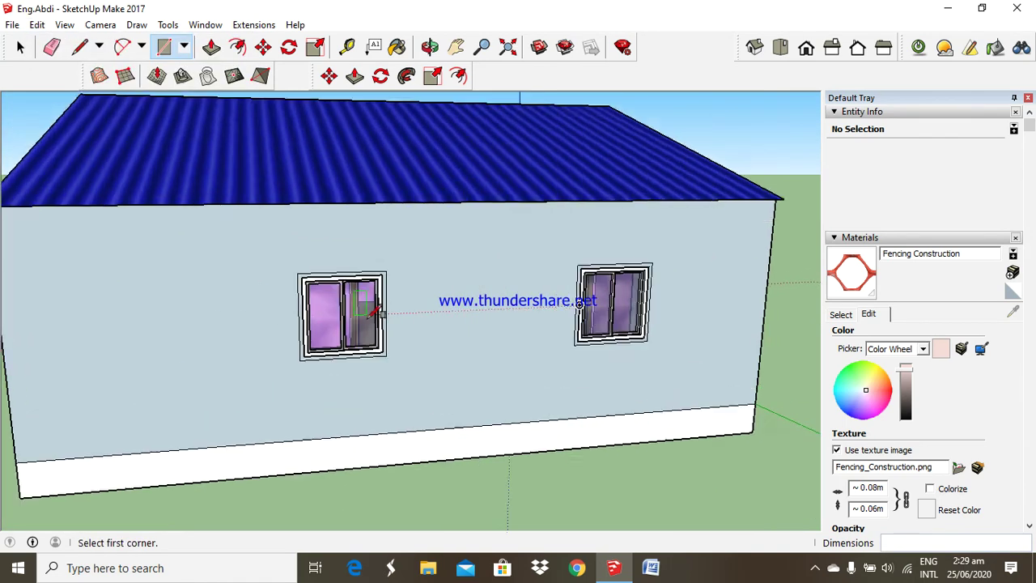
scroll(380, 311, "up", 3)
Push/Pull both window surround faces 0.02 m out from the wall
left_click(211, 46)
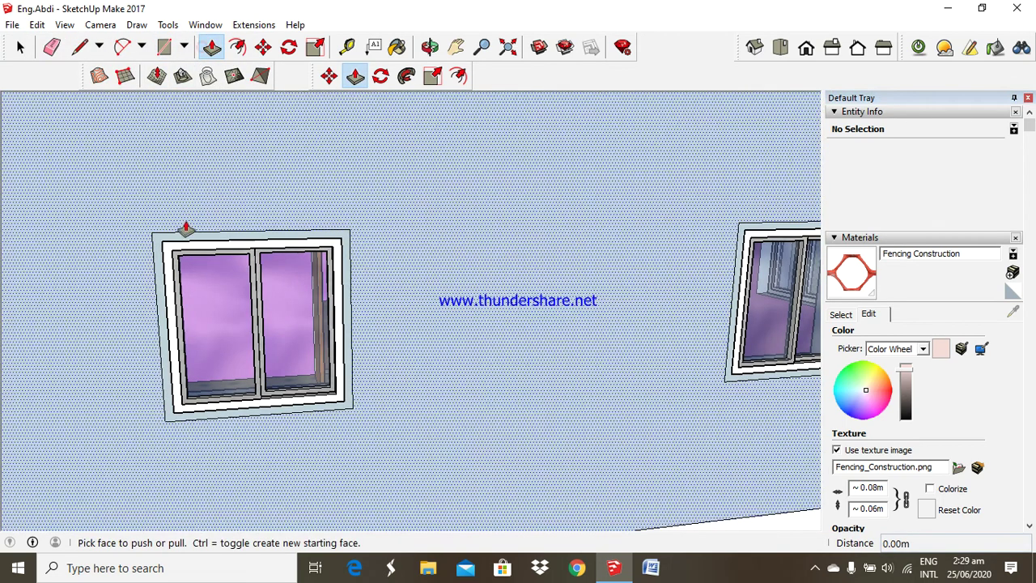
left_click_drag(165, 245, 106, 295)
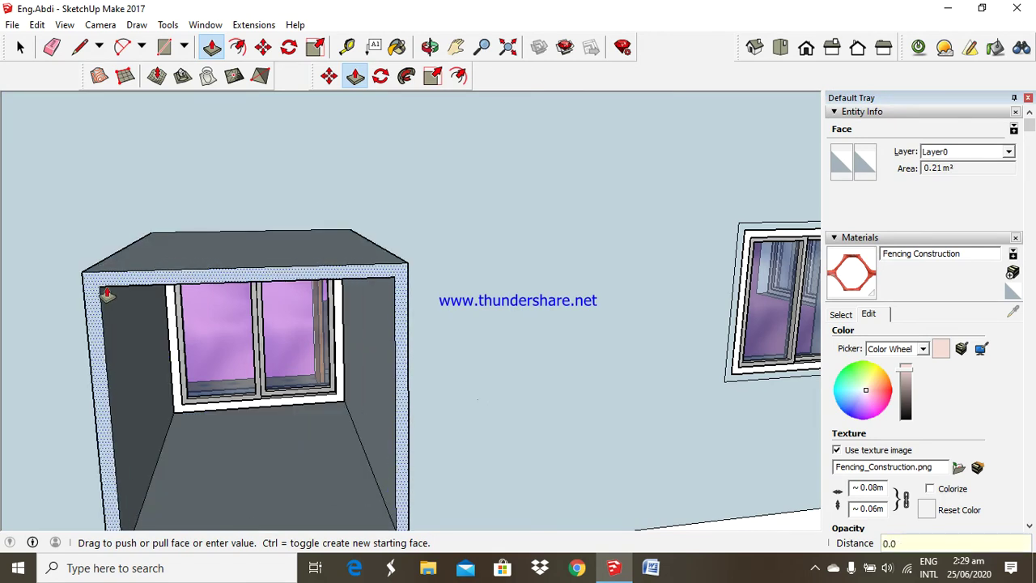
type("2")
key("Return")
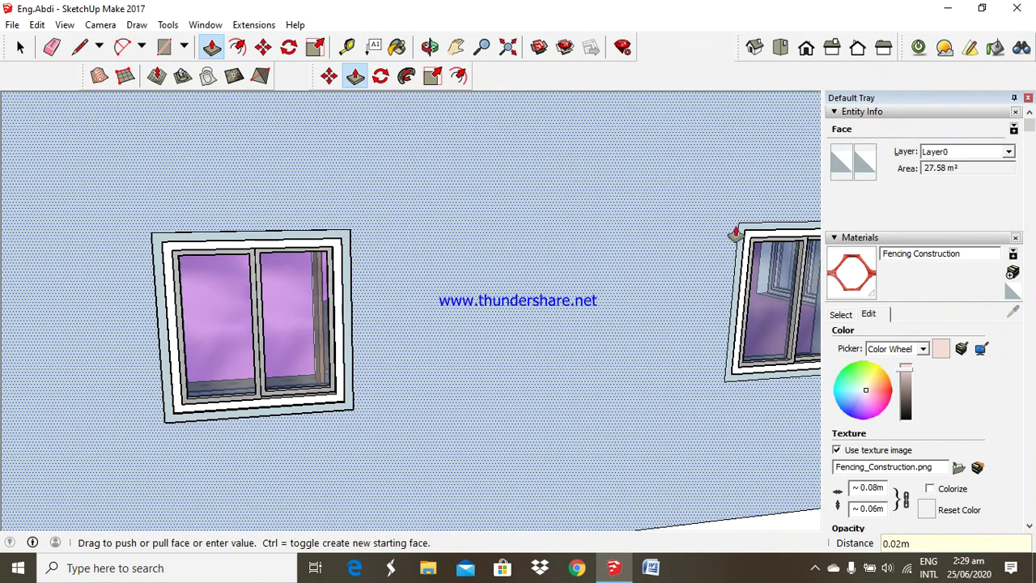
left_click_drag(736, 231, 769, 247)
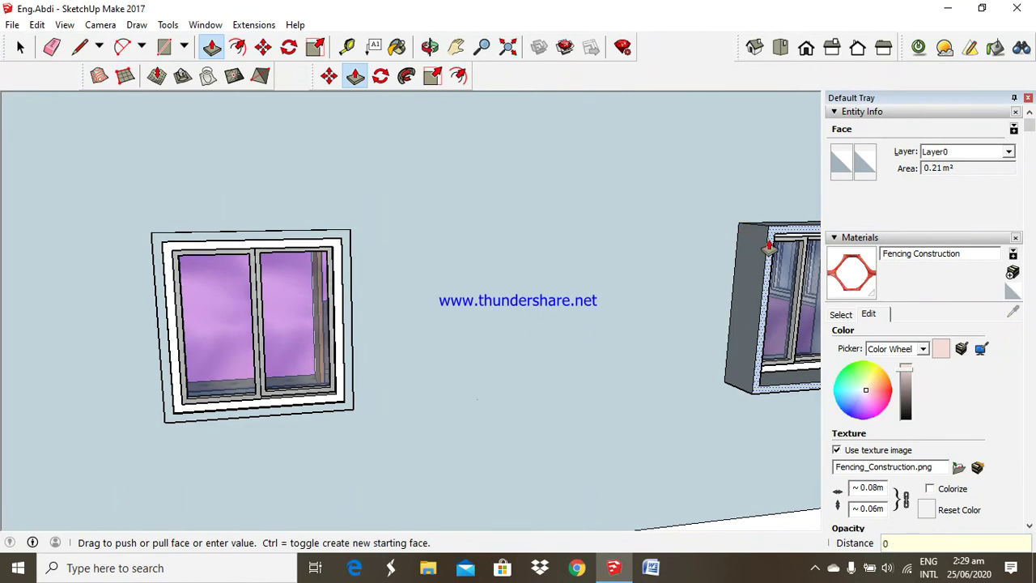
type(".02")
key("Return")
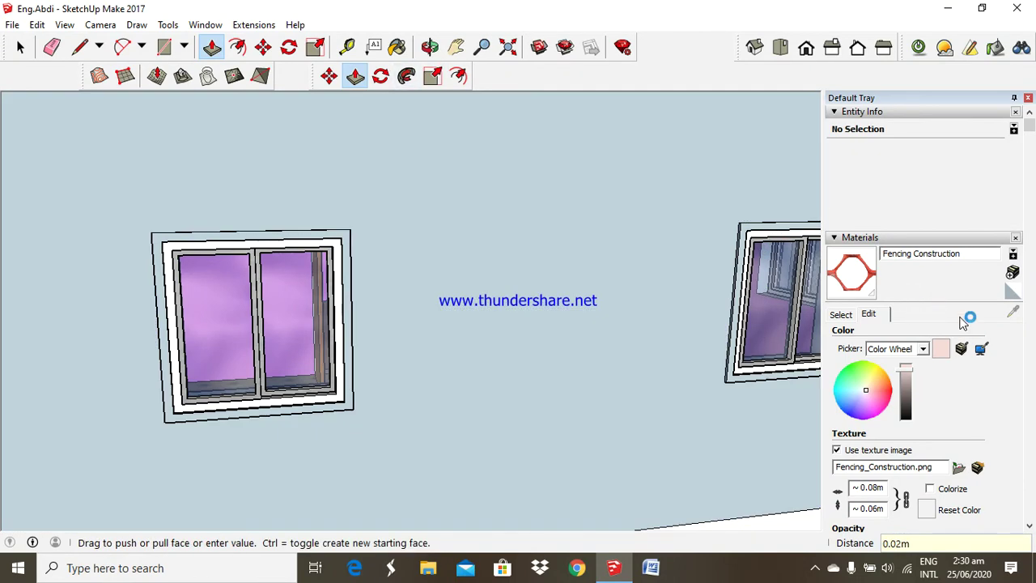
Paint the left window's surround with 0010_Snow from the Colors-Named collection
left_click(841, 314)
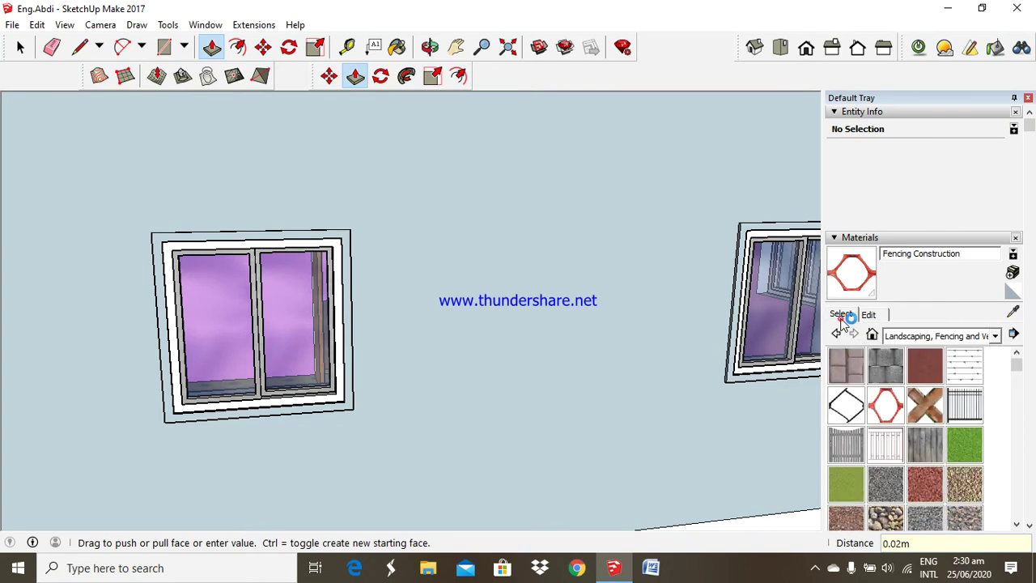
left_click(995, 336)
left_click(931, 403)
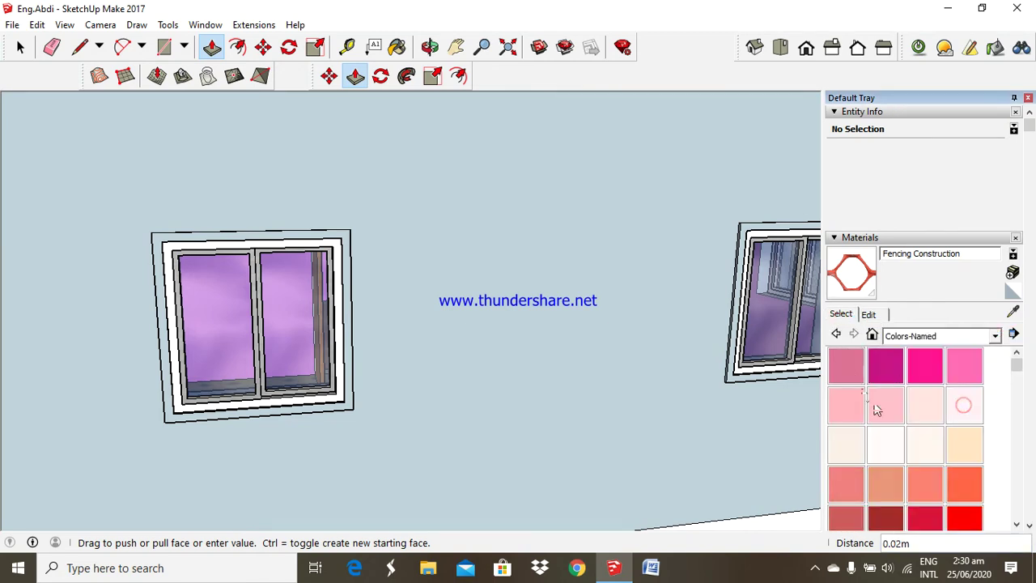
left_click(889, 457)
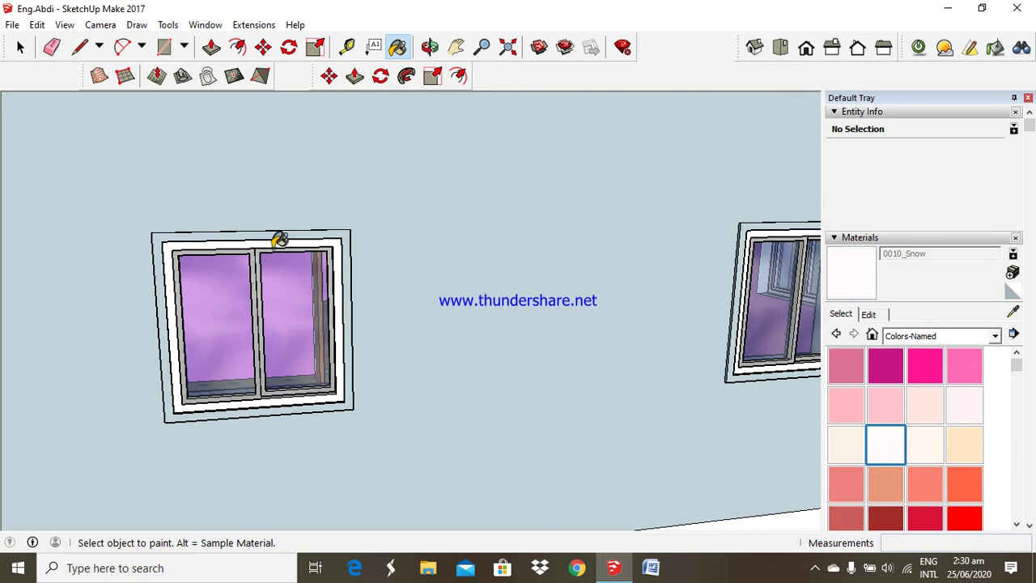
scroll(280, 239, "up", 3)
left_click(313, 226)
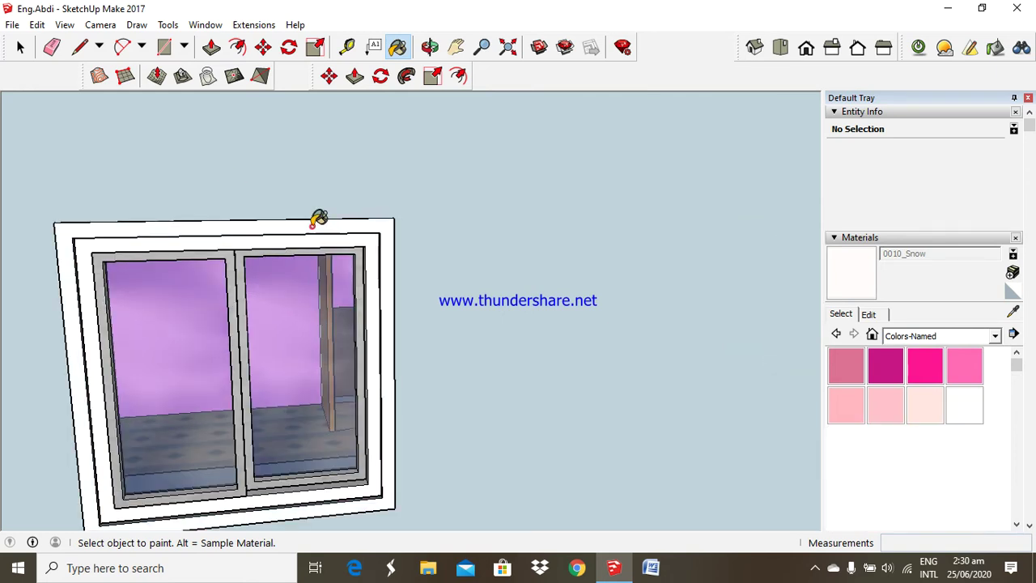
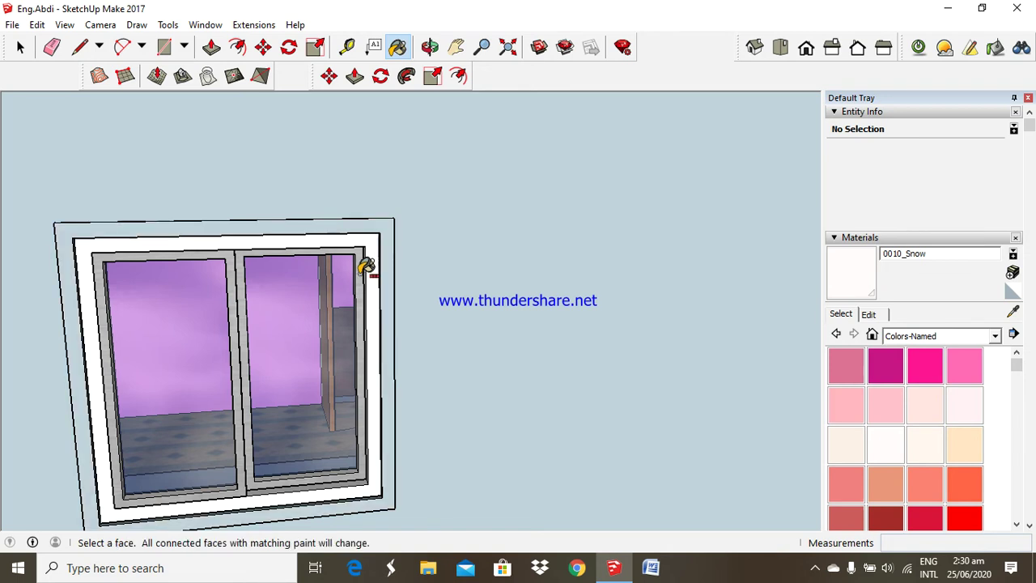
Move the window frame and sill by a typed distance
scroll(315, 330, "down", 1)
scroll(317, 340, "down", 2)
scroll(296, 411, "up", 1)
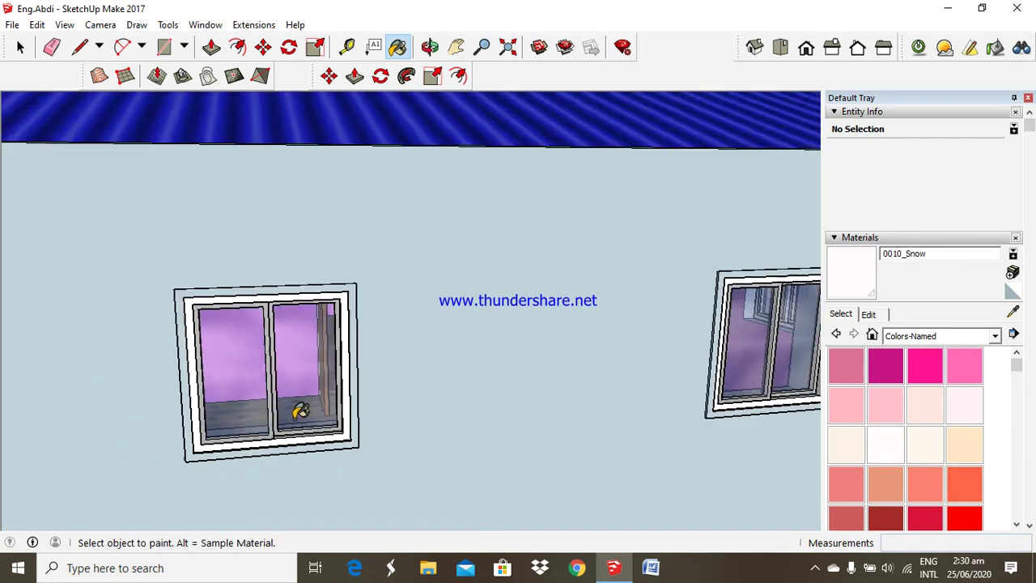
scroll(248, 398, "up", 1)
scroll(172, 380, "up", 1)
scroll(186, 313, "up", 2)
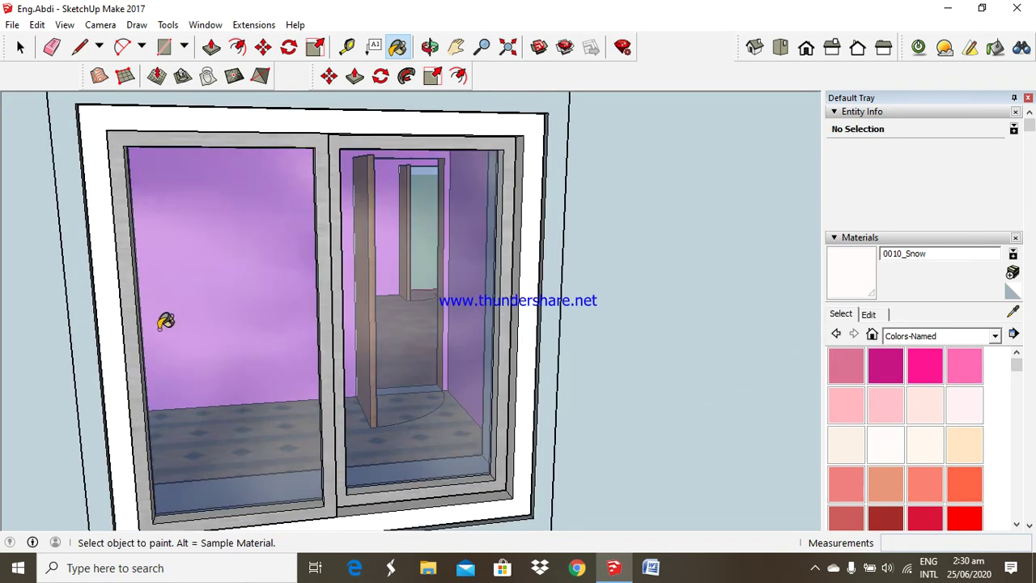
scroll(201, 279, "down", 1)
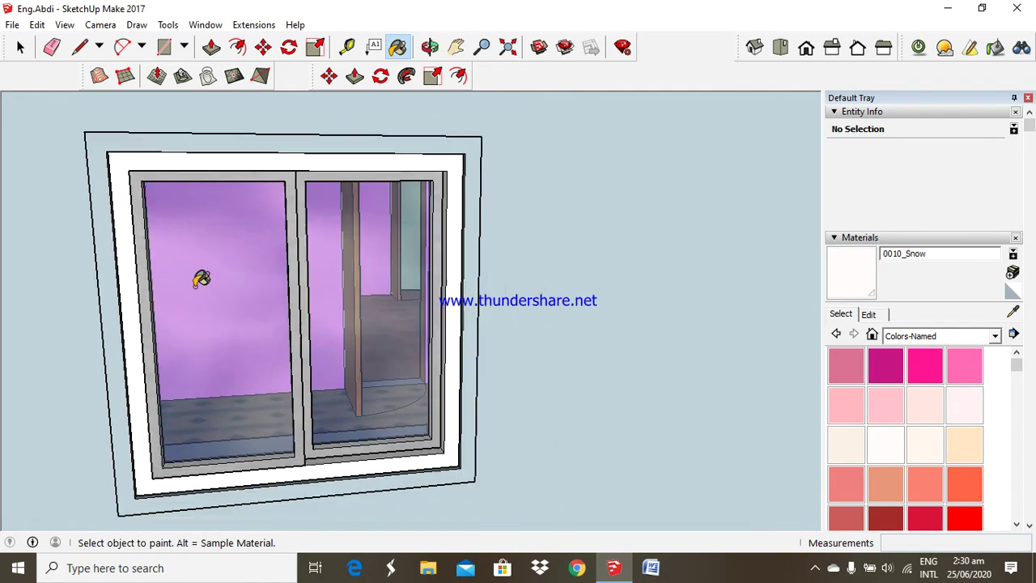
left_click(429, 47)
mouse_move(360, 171)
left_mouse_down()
mouse_move(243, 261)
mouse_move(112, 325)
left_mouse_up()
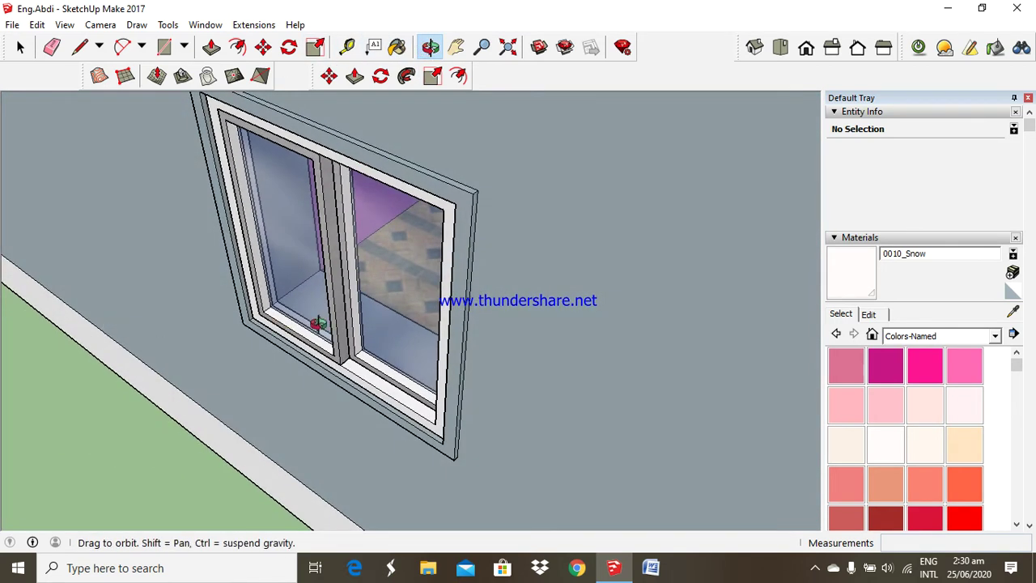
scroll(318, 324, "up", 2)
left_click_drag(217, 298, 199, 273)
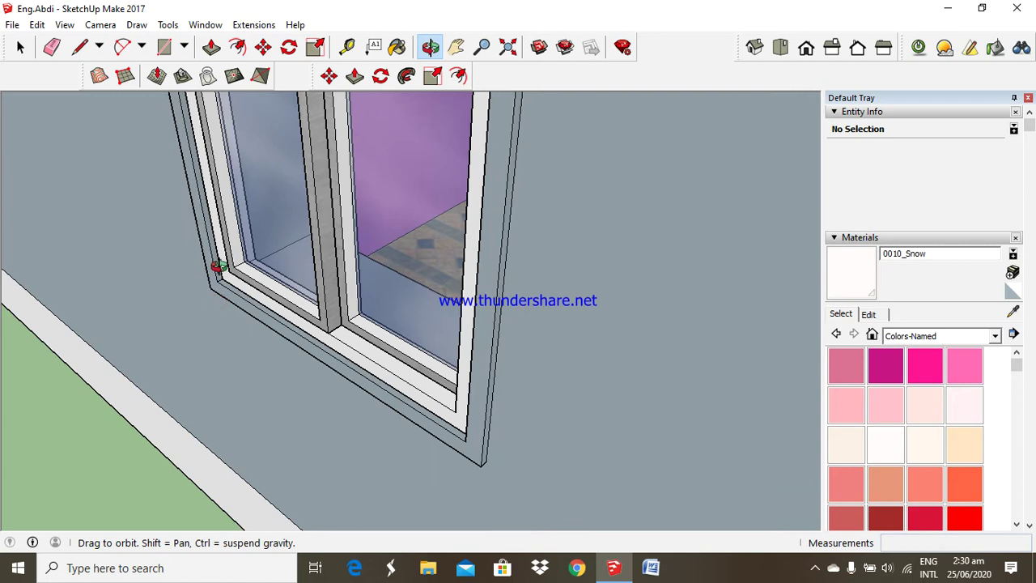
left_click(259, 49)
scroll(237, 275, "up", 3)
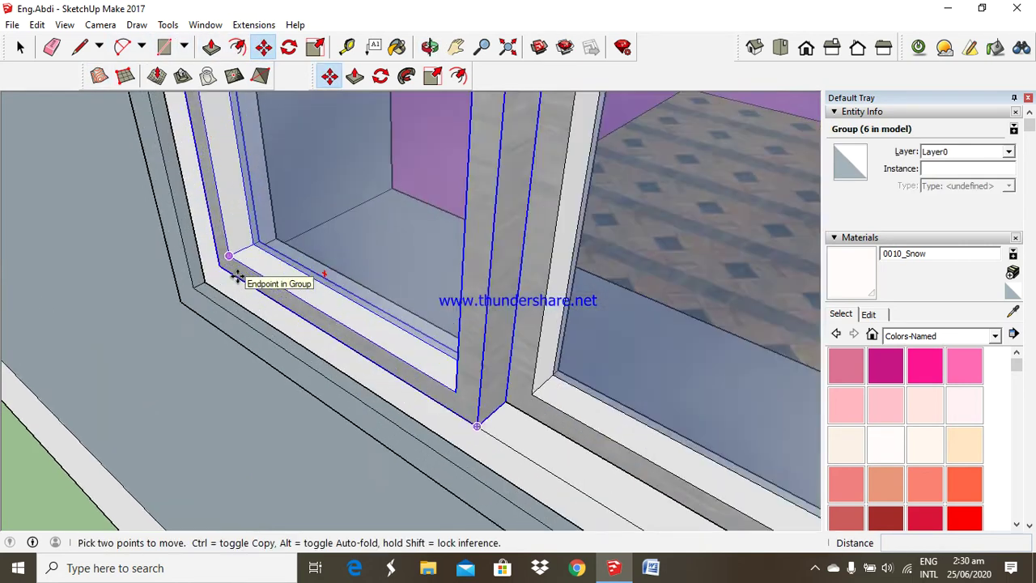
scroll(237, 276, "up", 2)
left_click(236, 275)
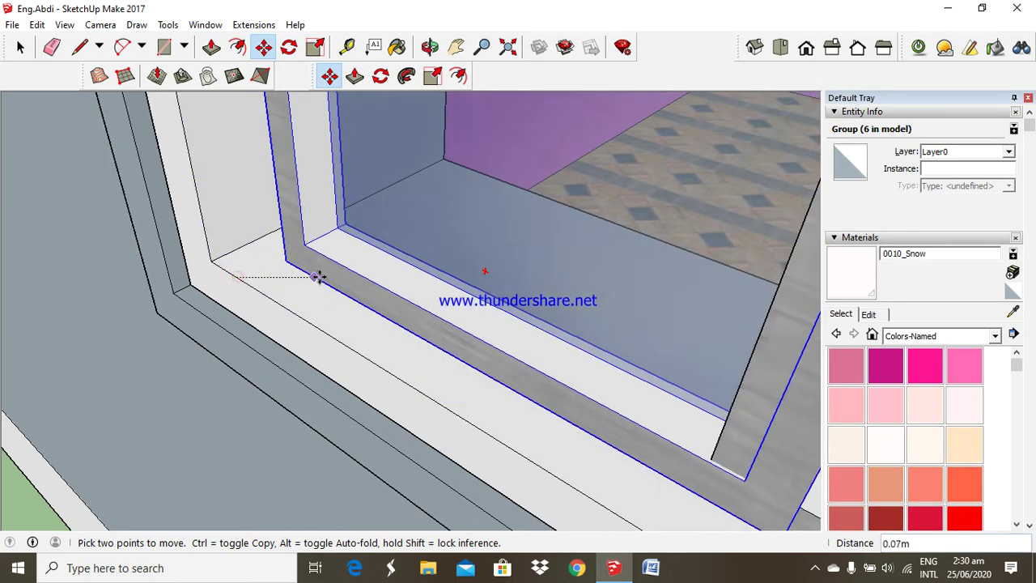
left_click(296, 217)
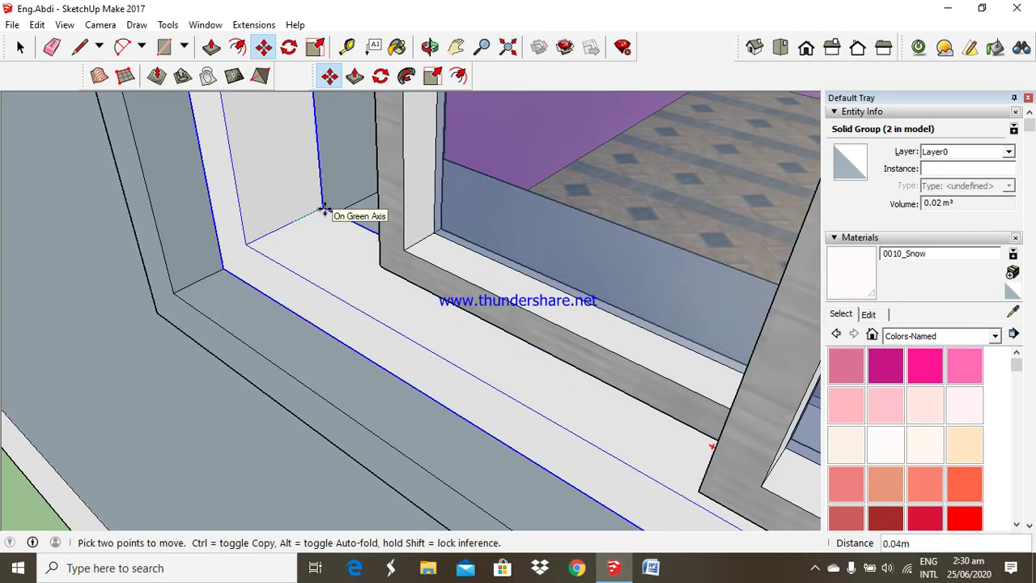
type("0.15")
key("Return")
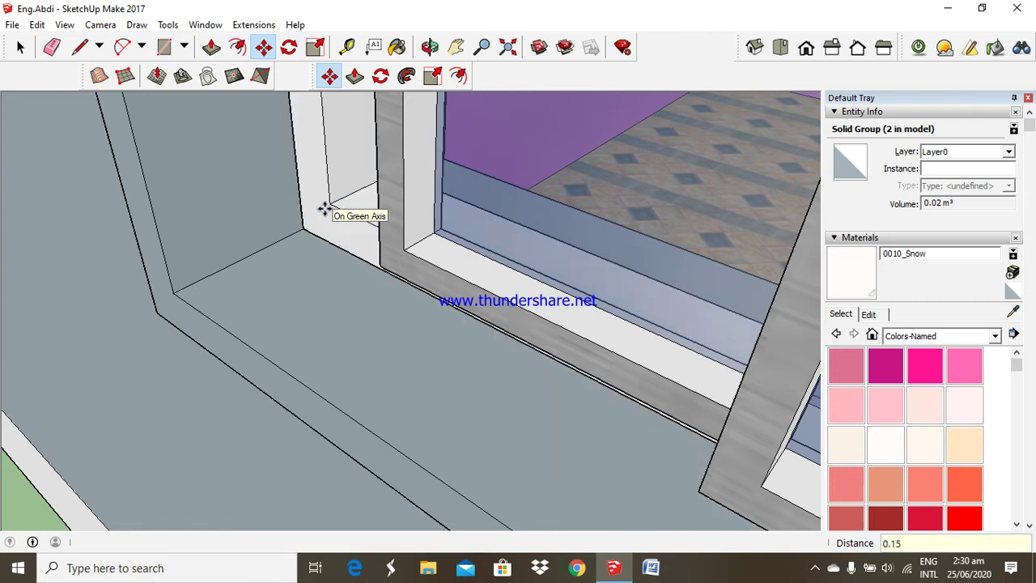
Move the left and right glass panels up beside the middle frame
scroll(287, 296, "down", 3)
scroll(211, 352, "down", 2)
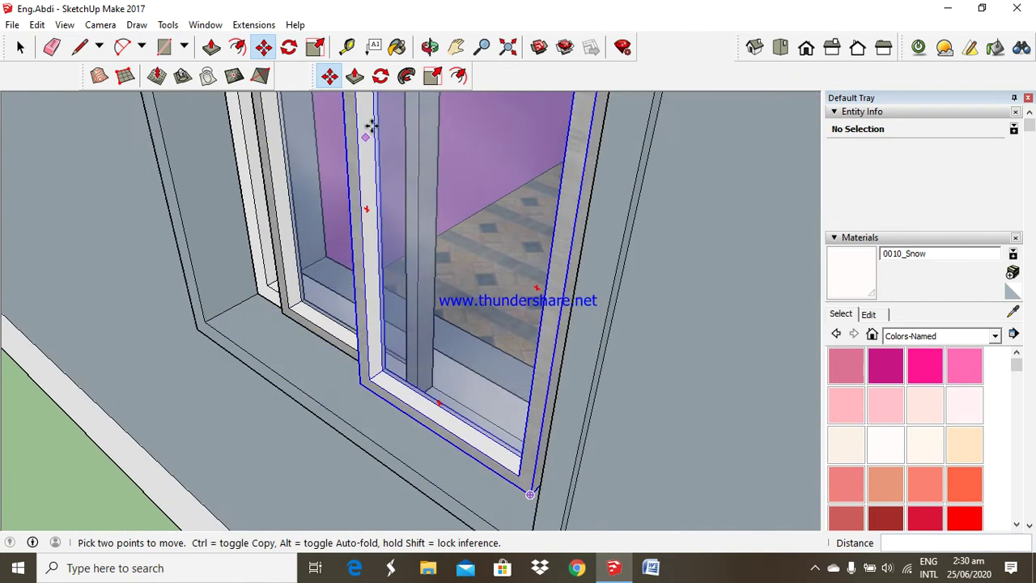
left_click(429, 46)
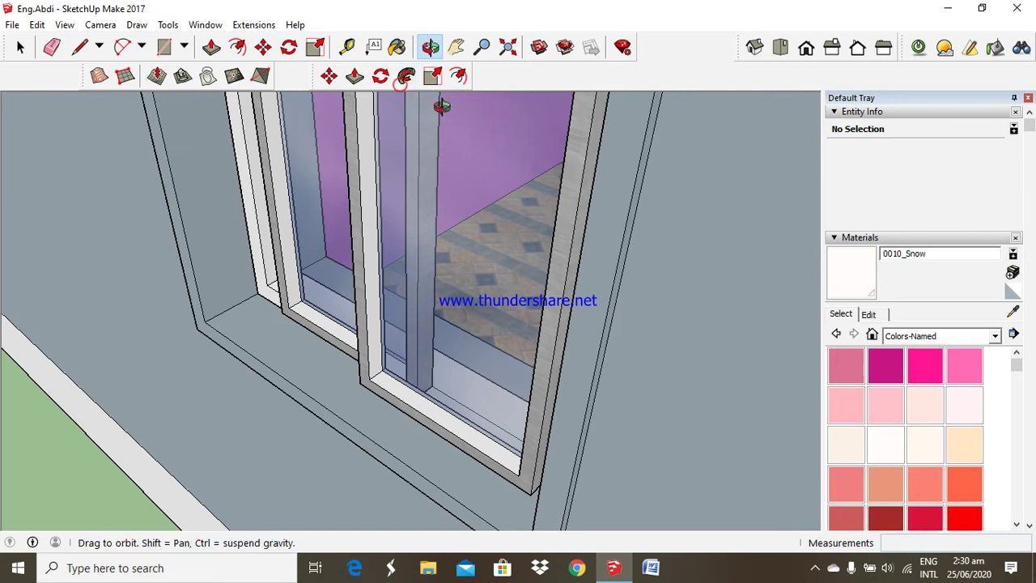
mouse_move(359, 181)
left_mouse_down()
mouse_move(194, 267)
mouse_move(377, 326)
mouse_move(441, 254)
left_mouse_up()
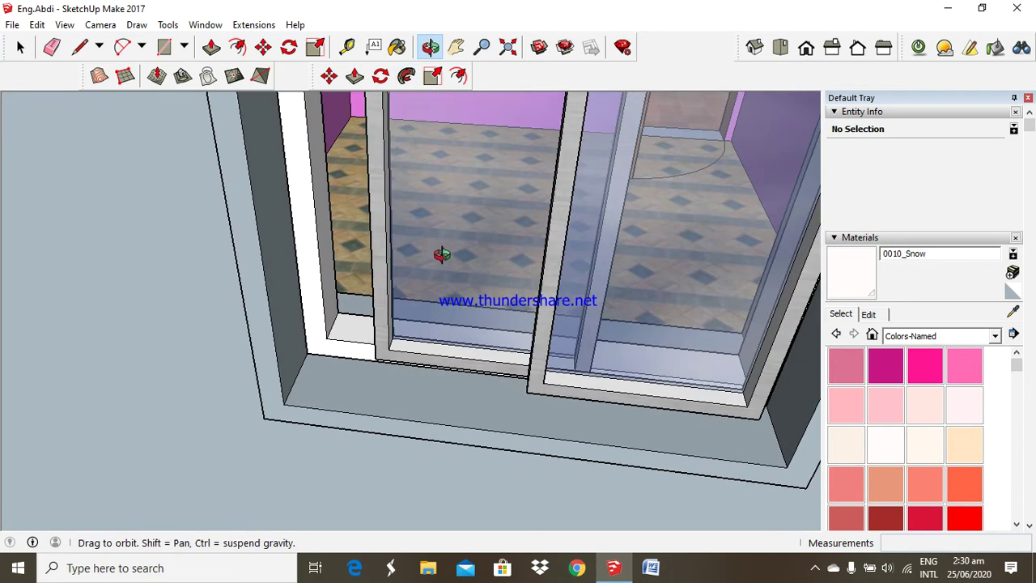
left_click(262, 46)
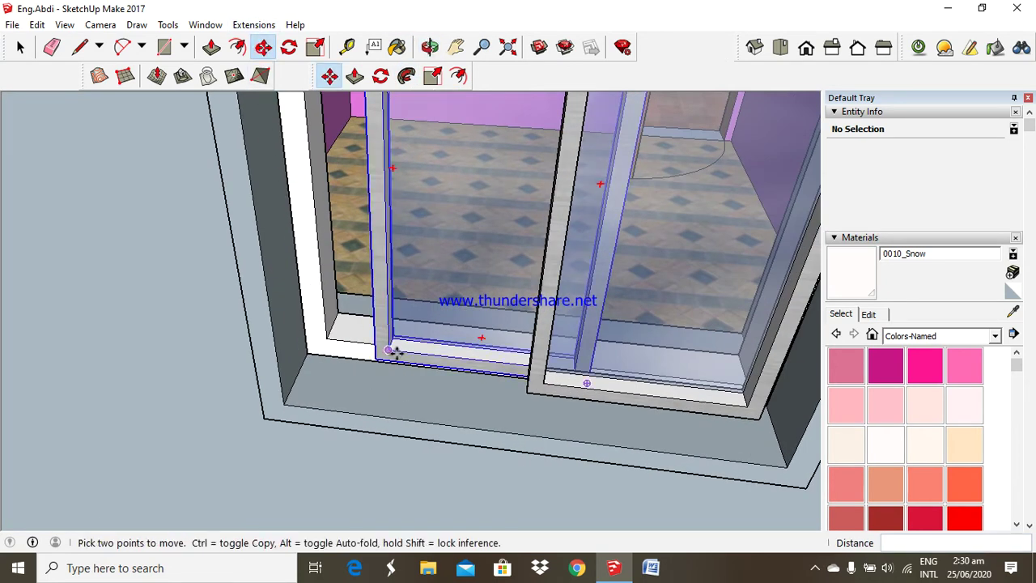
left_click(382, 365)
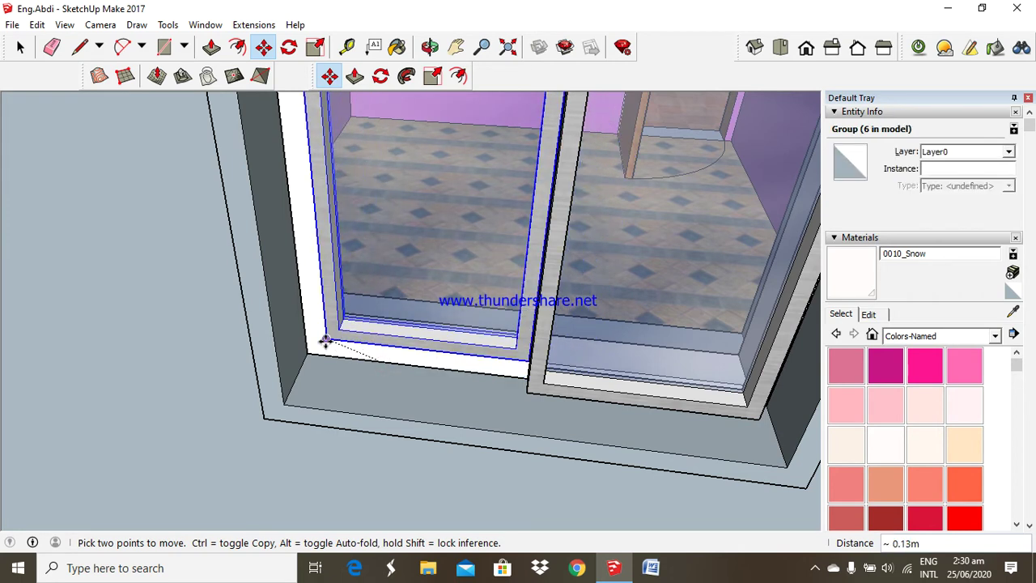
left_click(541, 375)
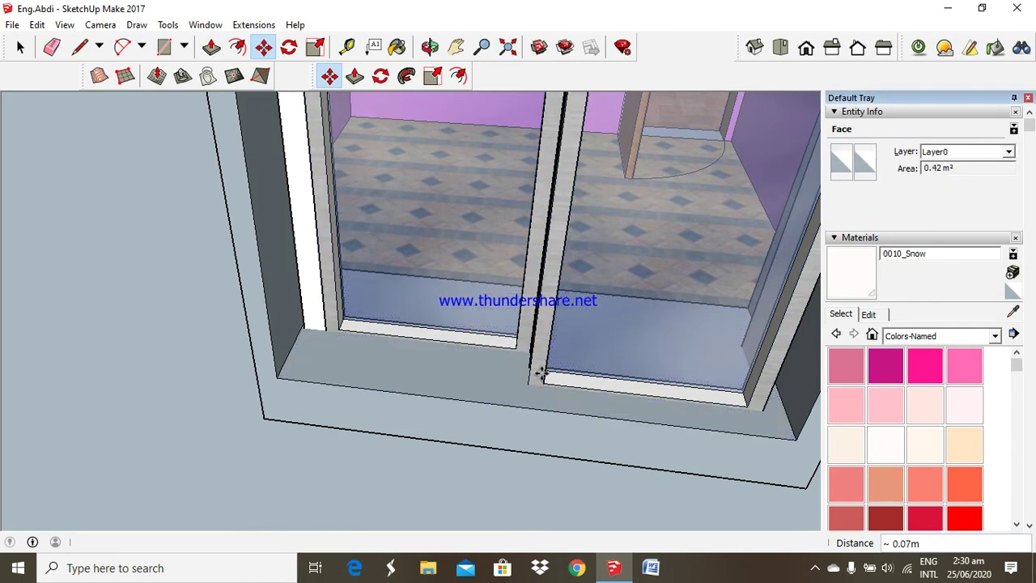
left_click(539, 372)
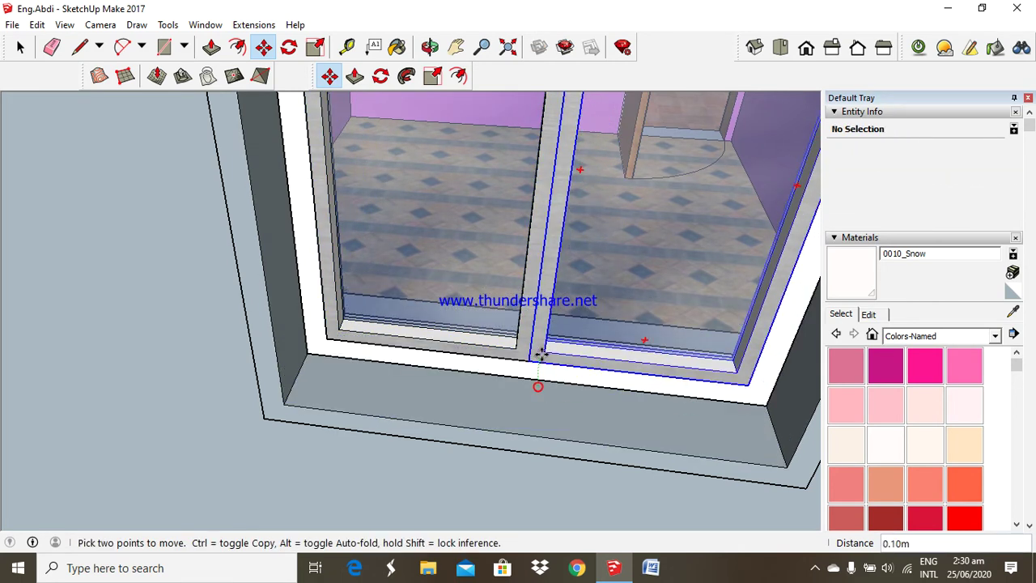
left_click(541, 355)
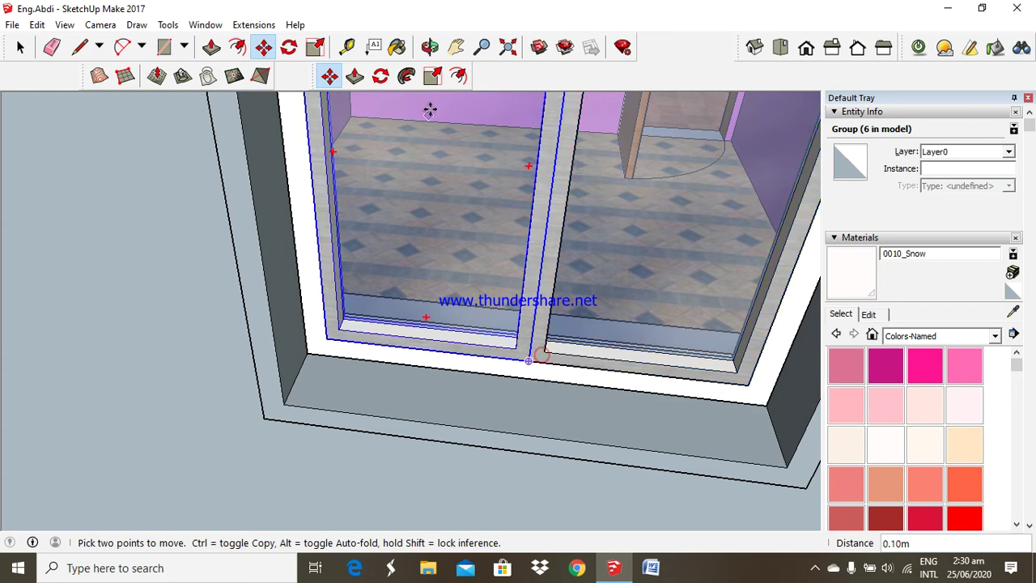
Shift the right glass pane flush against the central mullion
left_click(430, 46)
mouse_move(433, 158)
left_mouse_down()
mouse_move(443, 164)
mouse_move(452, 292)
mouse_move(396, 224)
left_mouse_up()
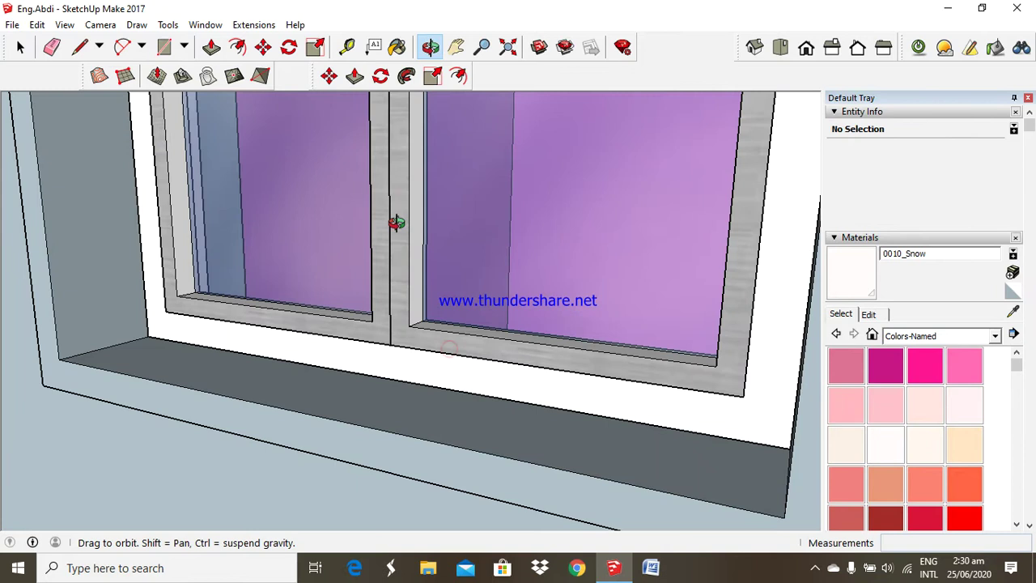
left_click(328, 75)
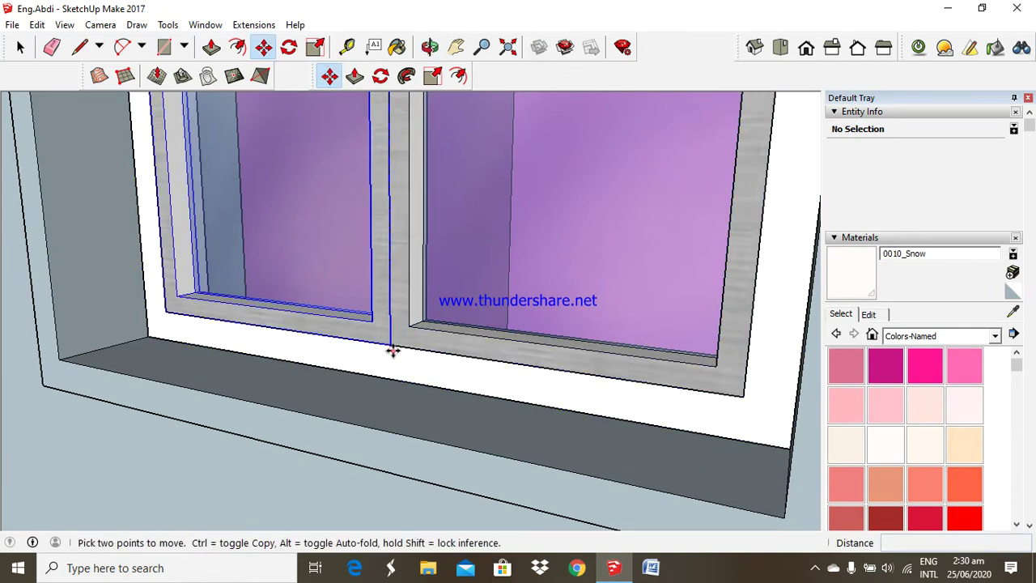
left_click(394, 351)
key("Escape")
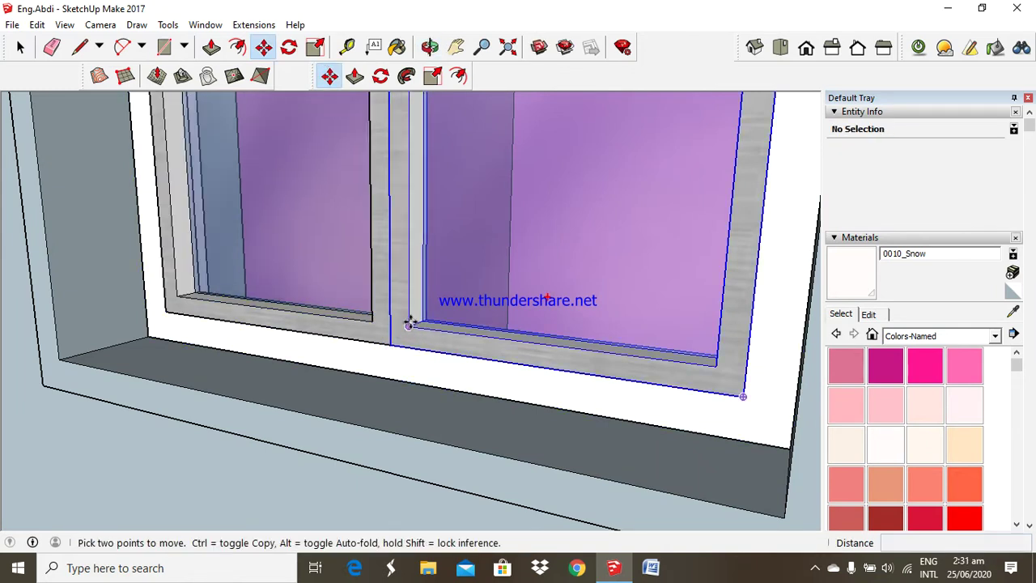
left_click(396, 344)
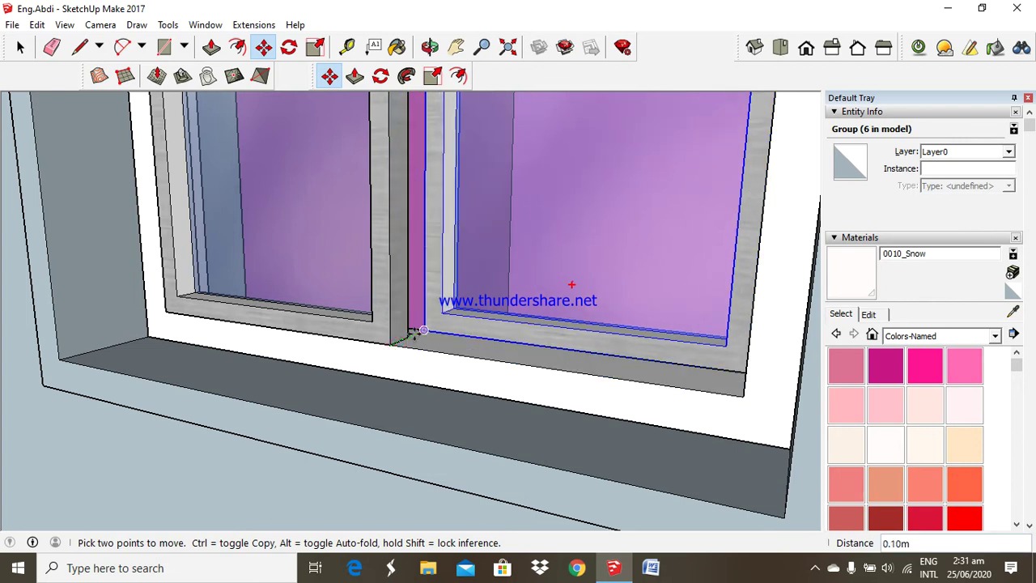
left_click(409, 340)
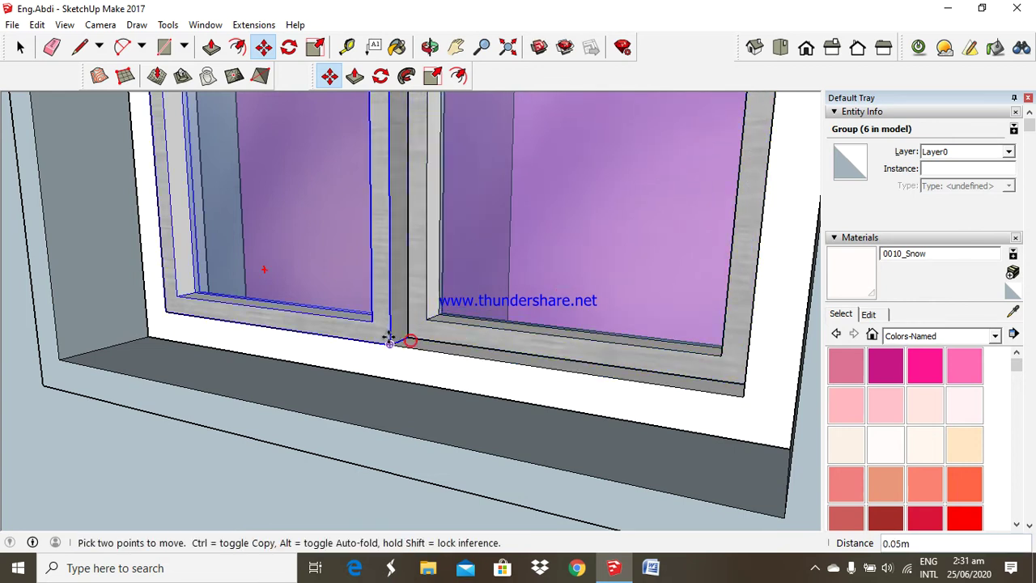
scroll(388, 340, "down", 3)
scroll(350, 372, "down", 2)
Paint the window's grey frame faces with 0010_Snow white
scroll(384, 162, "up", 1)
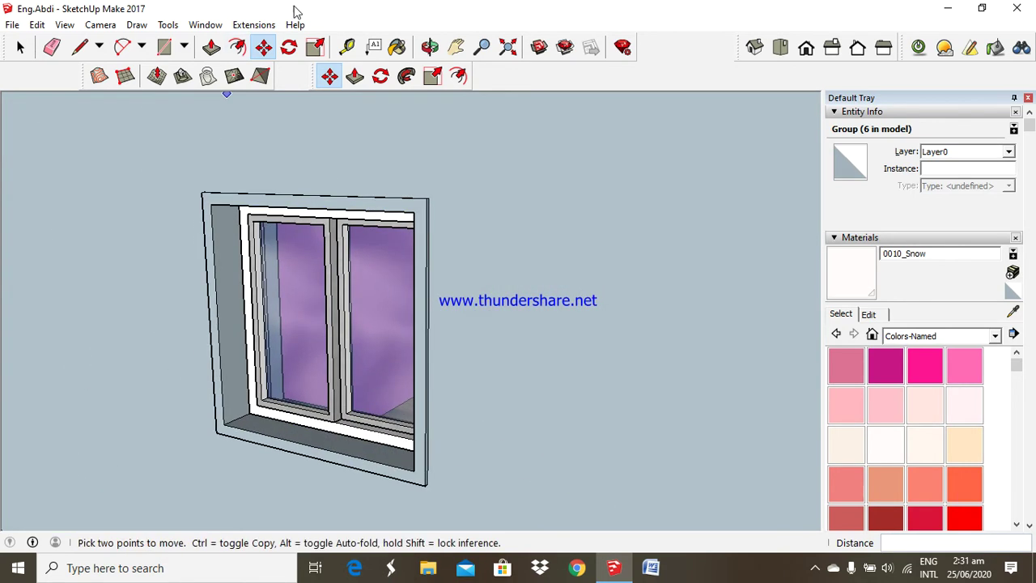
left_click(430, 46)
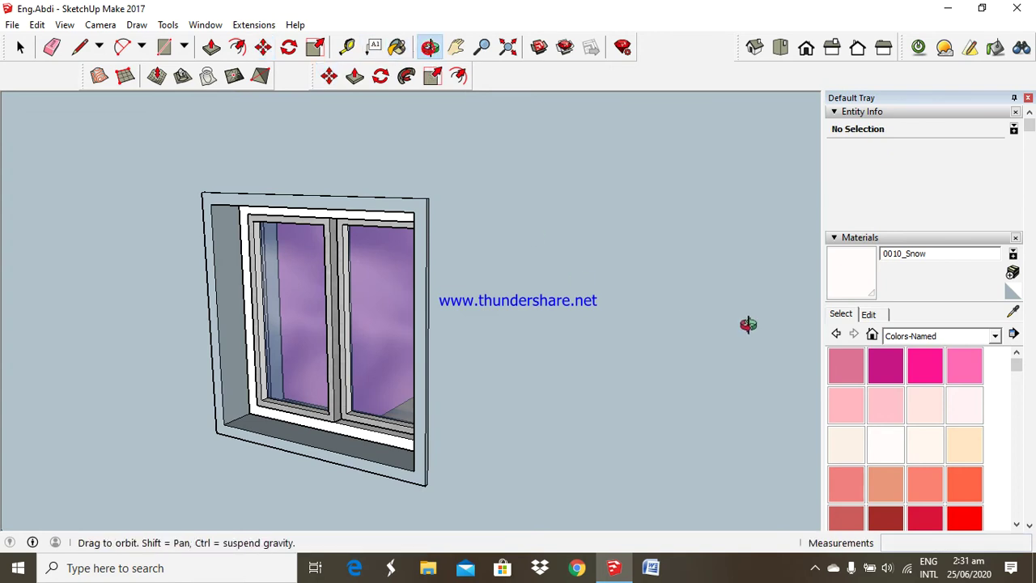
left_click(857, 290)
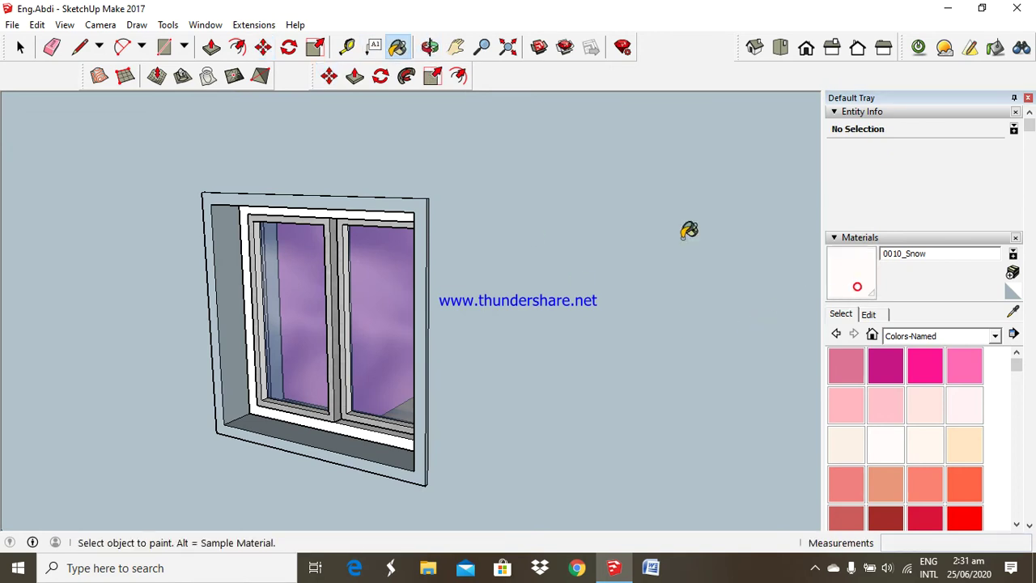
left_click(421, 197)
mouse_move(457, 160)
left_mouse_down()
mouse_move(268, 275)
mouse_move(270, 291)
left_mouse_up()
left_click(844, 277)
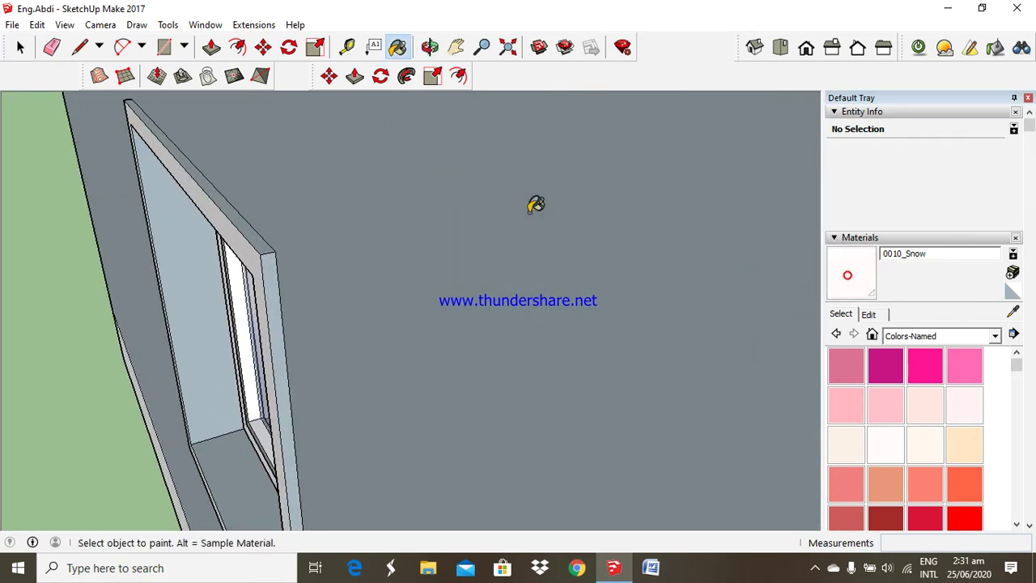
left_click(266, 241)
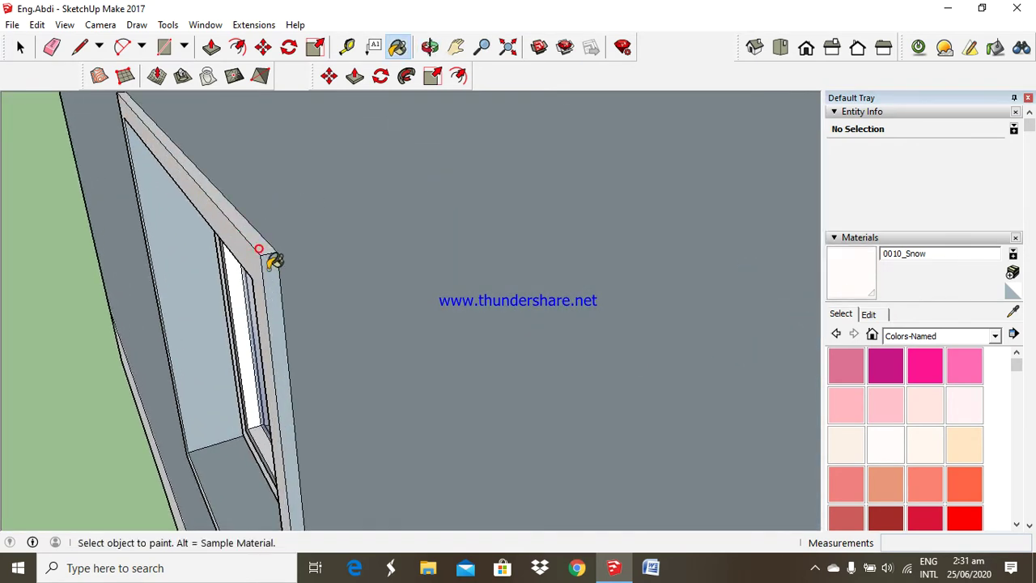
left_click(273, 266)
Paint the frame's narrow left side and bottom face white, undoing an accidental wall paint
left_click(432, 50)
mouse_move(324, 254)
left_mouse_down()
mouse_move(580, 231)
mouse_move(556, 273)
left_mouse_up()
mouse_move(451, 318)
left_mouse_down()
mouse_move(569, 195)
mouse_move(506, 238)
mouse_move(418, 331)
mouse_move(429, 307)
mouse_move(395, 328)
mouse_move(522, 247)
left_mouse_up()
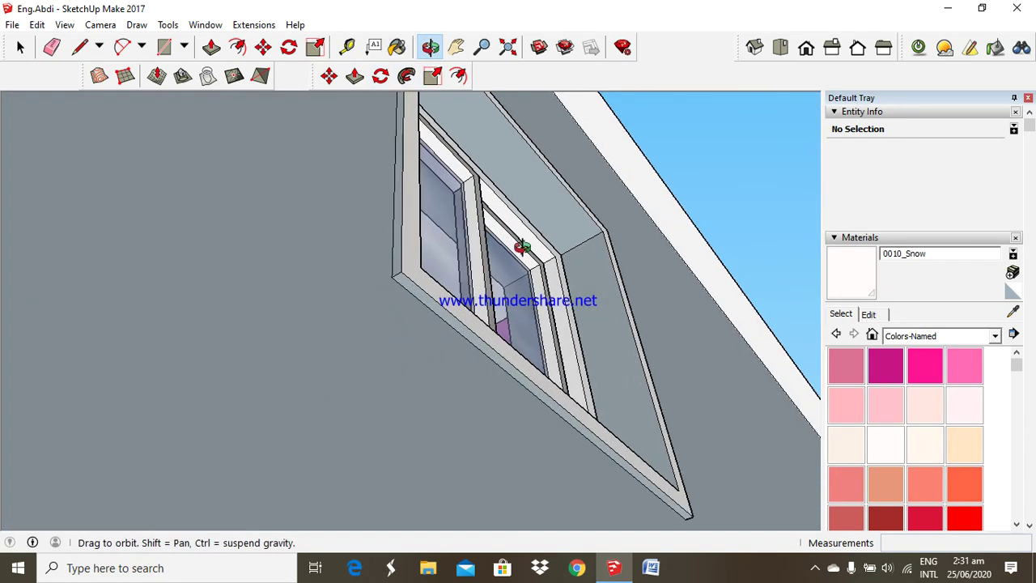
left_click(851, 277)
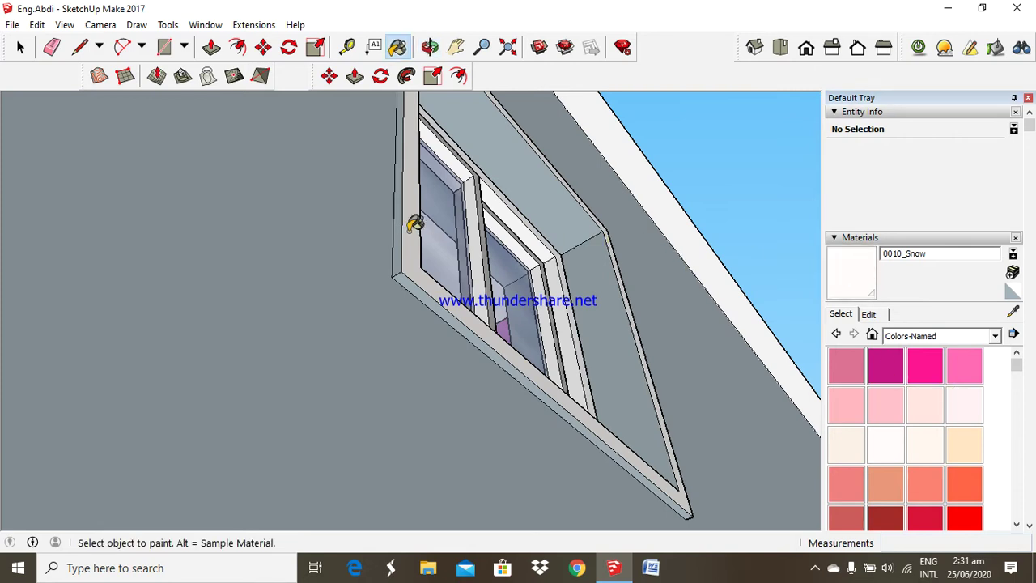
left_click(393, 229)
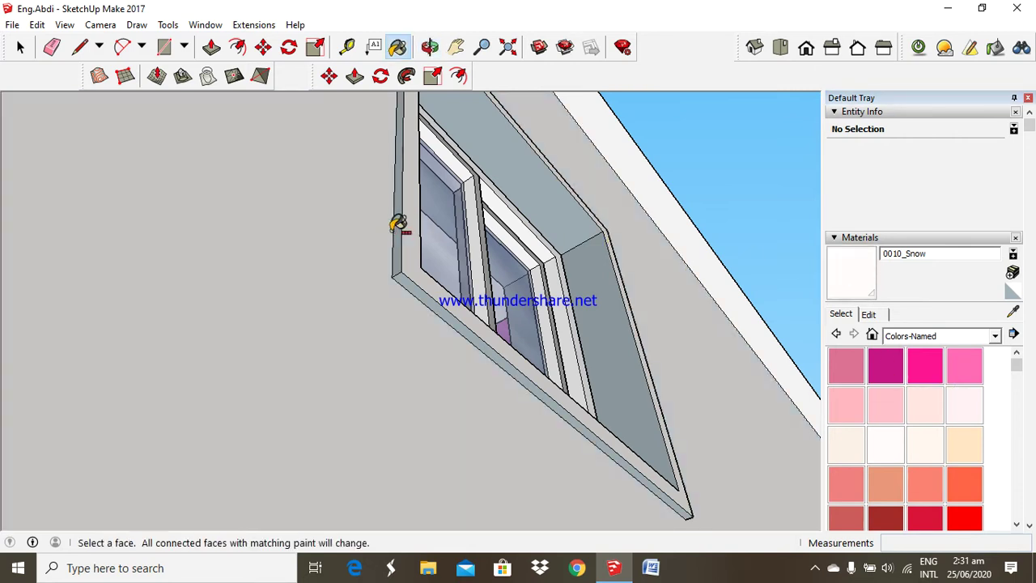
key("ctrl+z")
left_click(398, 236)
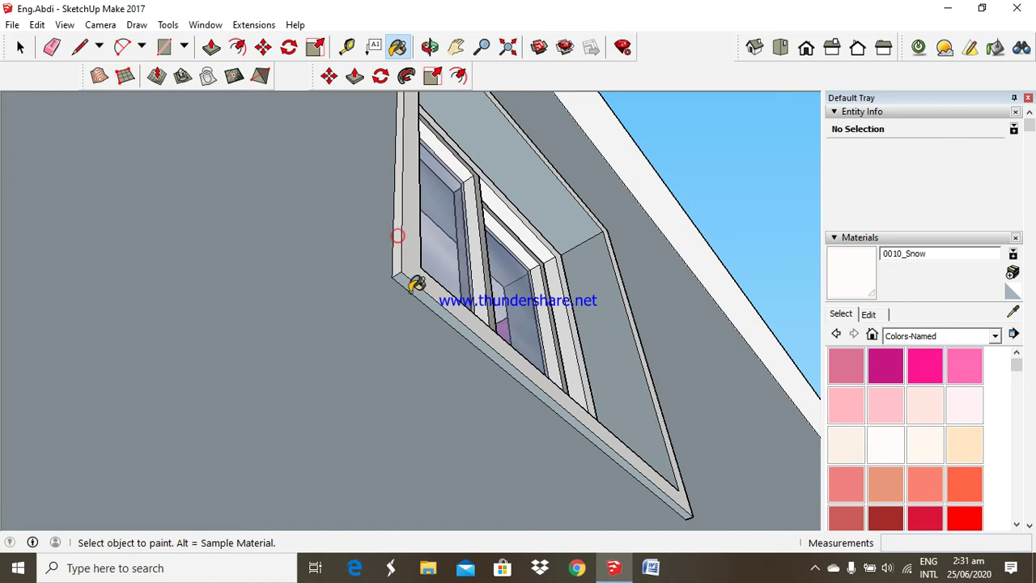
left_click(420, 283)
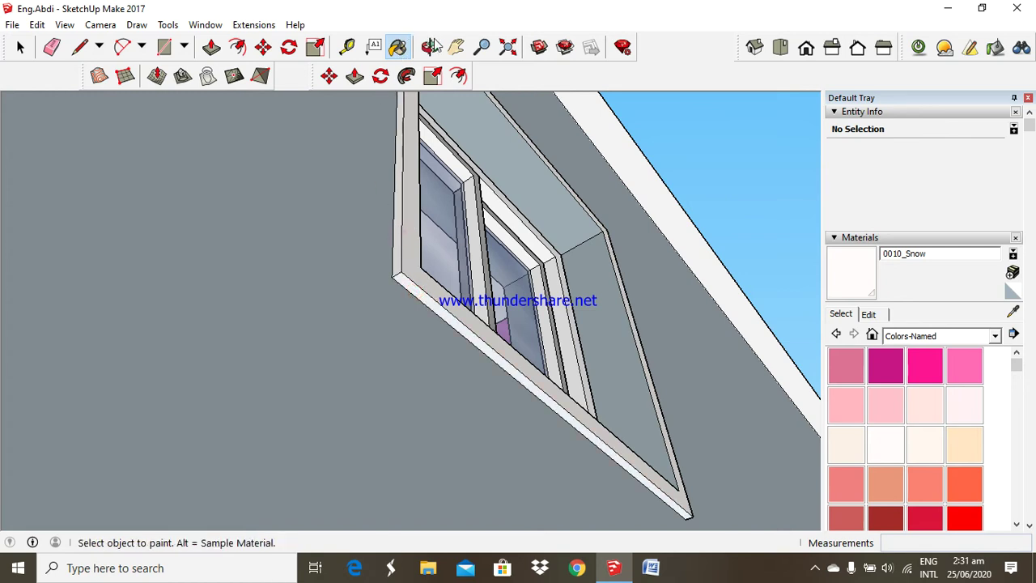
mouse_move(327, 185)
middle_mouse_down()
mouse_move(242, 376)
mouse_move(166, 411)
mouse_move(347, 307)
mouse_move(356, 356)
mouse_move(254, 395)
mouse_move(173, 97)
middle_mouse_up()
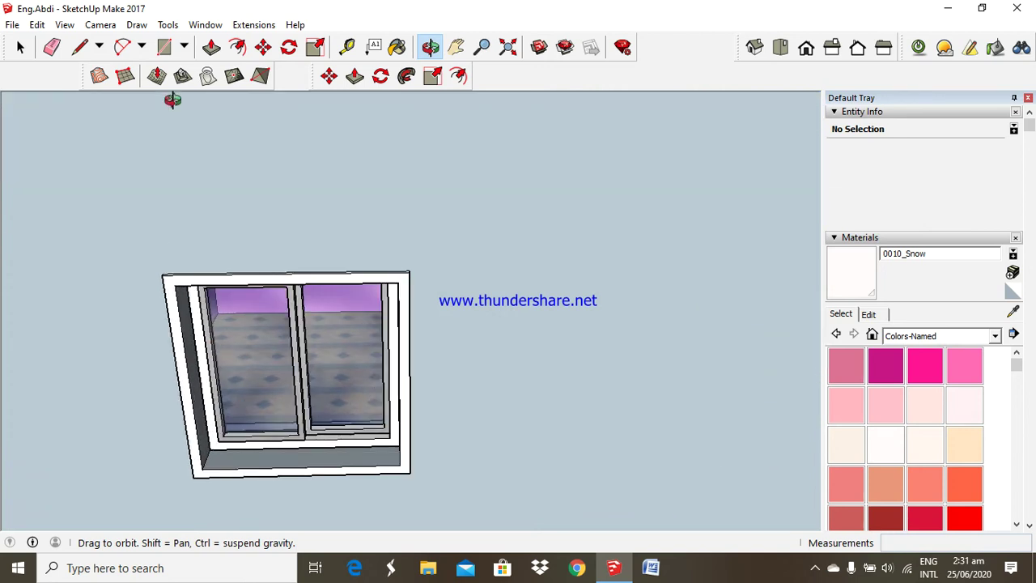
Redraw the window opening's face with corner-to-corner rectangles and a top edge line
left_click(164, 46)
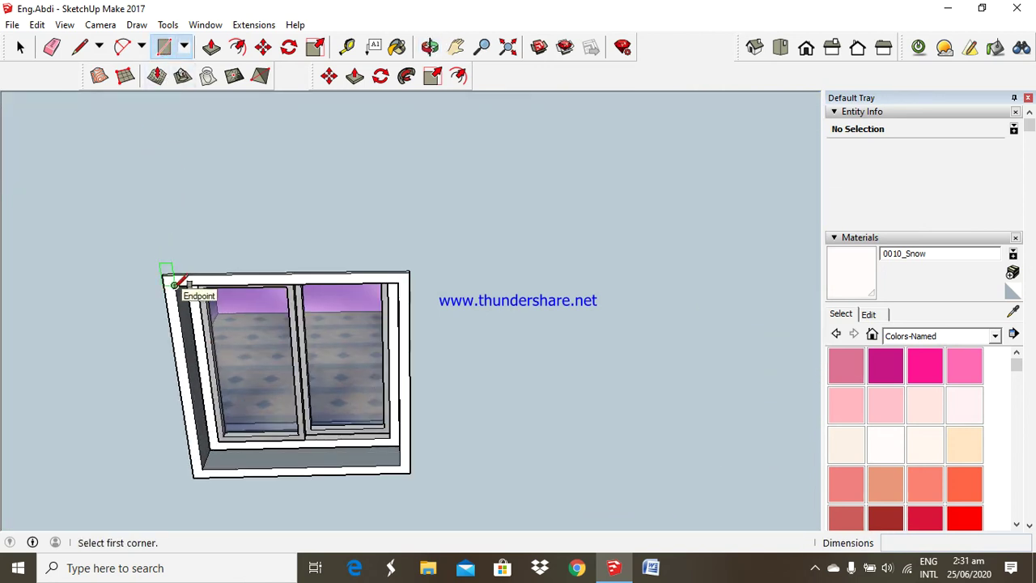
left_click(173, 285)
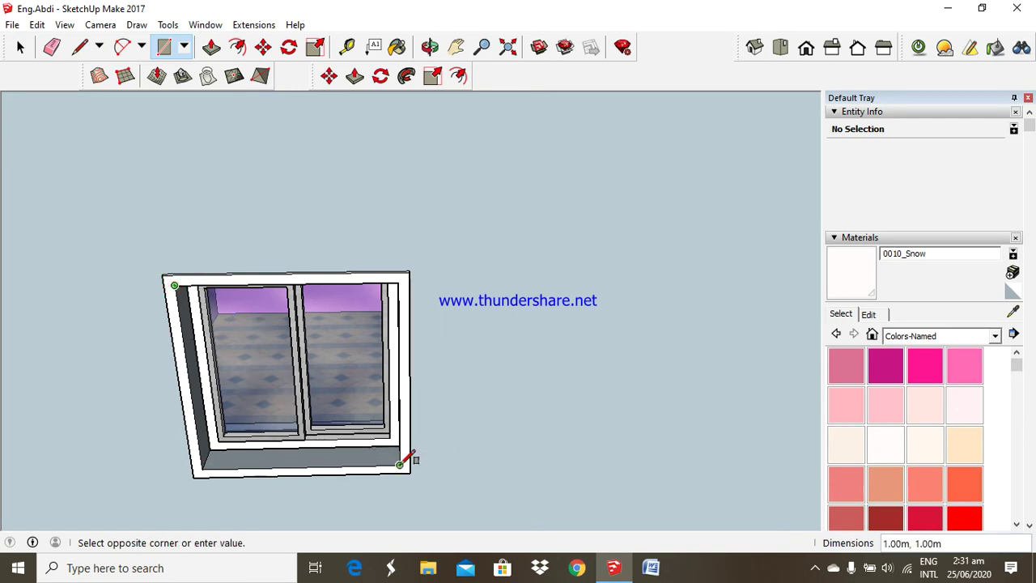
left_click(401, 464)
left_click(399, 465)
left_click(179, 289)
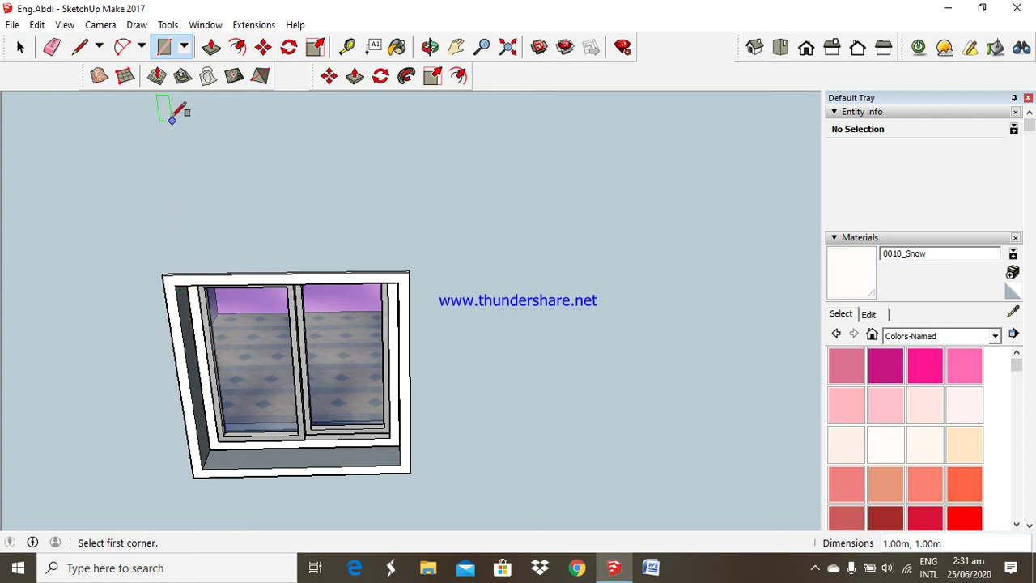
left_click(79, 46)
left_click(175, 285)
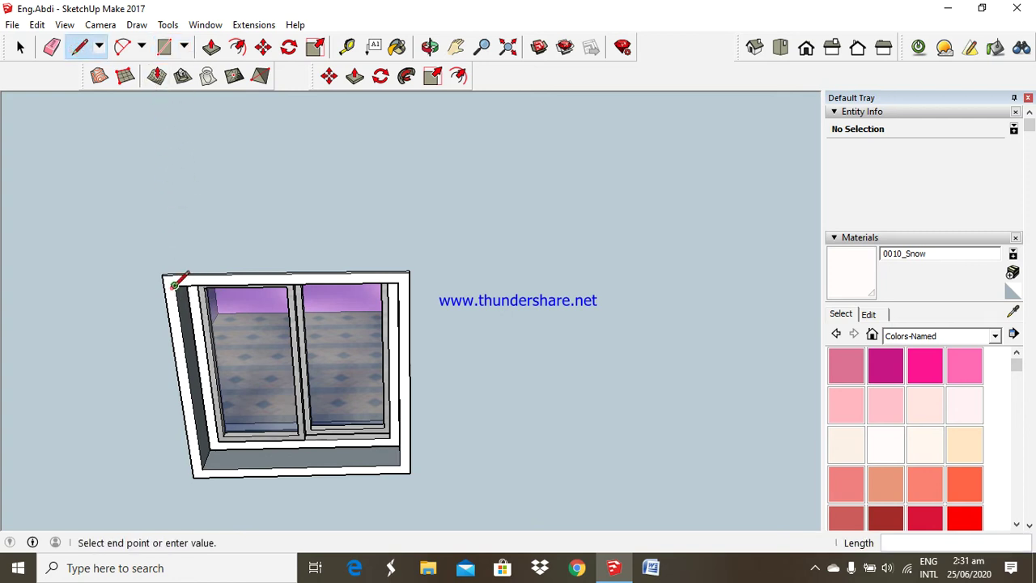
left_click(400, 289)
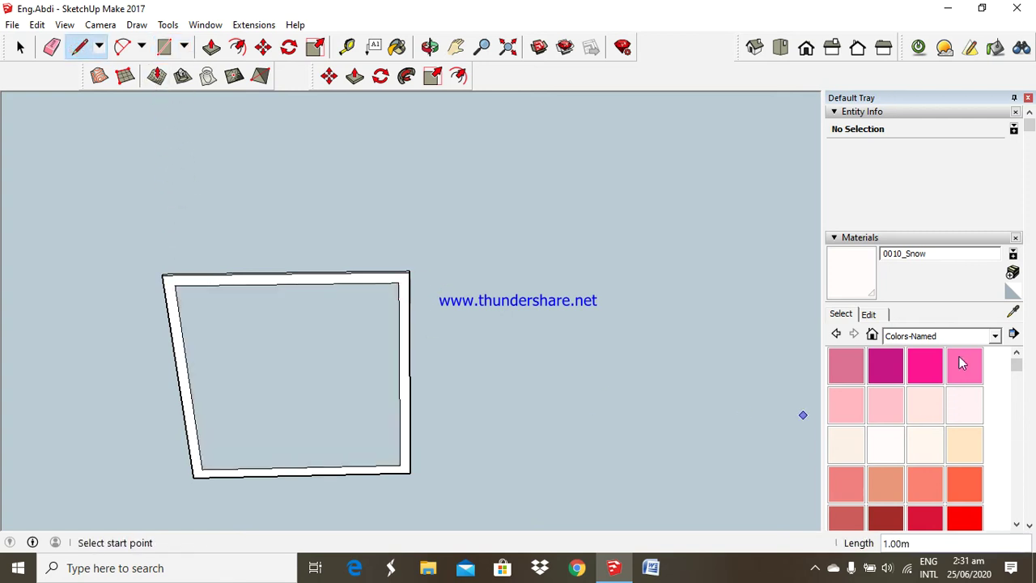
Paint the opening face with Fencing Construction from Landscaping, Fencing and Vegetation
left_click(994, 337)
left_click(906, 426)
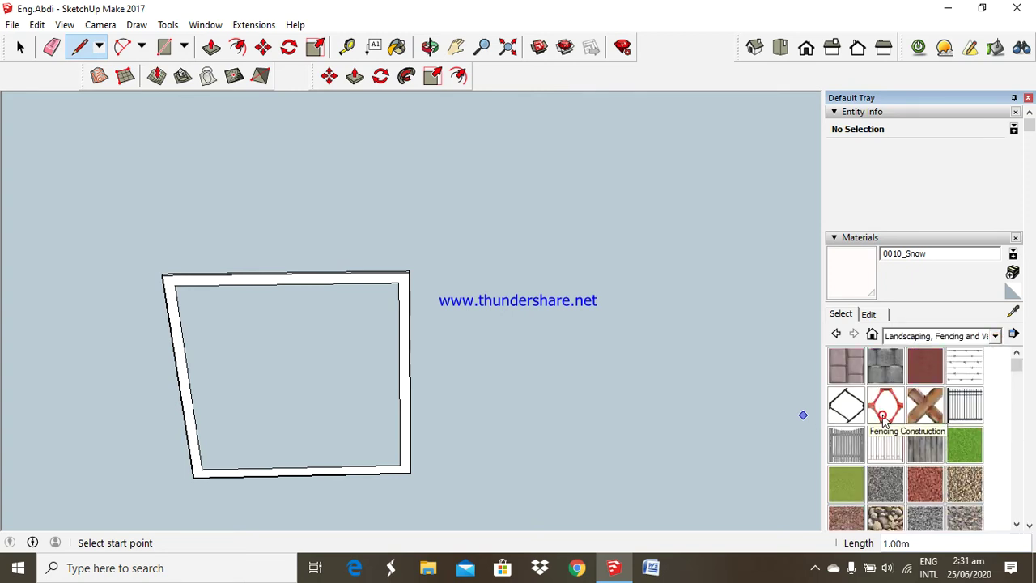
left_click(883, 415)
left_click(374, 356)
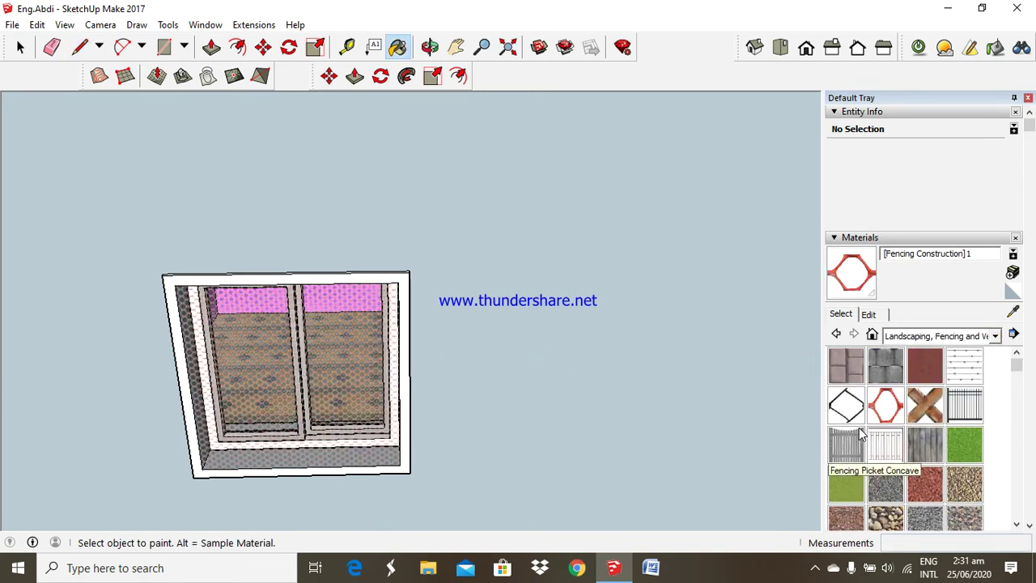
scroll(320, 420, "up", 2)
scroll(320, 420, "up", 3)
scroll(320, 420, "down", 4)
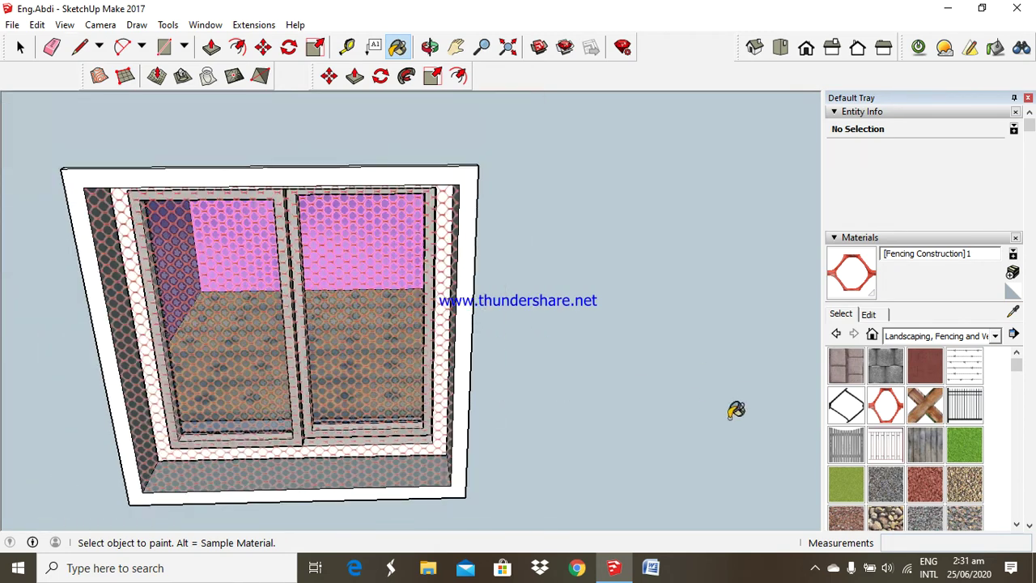
Resize the Fencing Construction texture to 0.084m wide by 0.06m
left_click(869, 315)
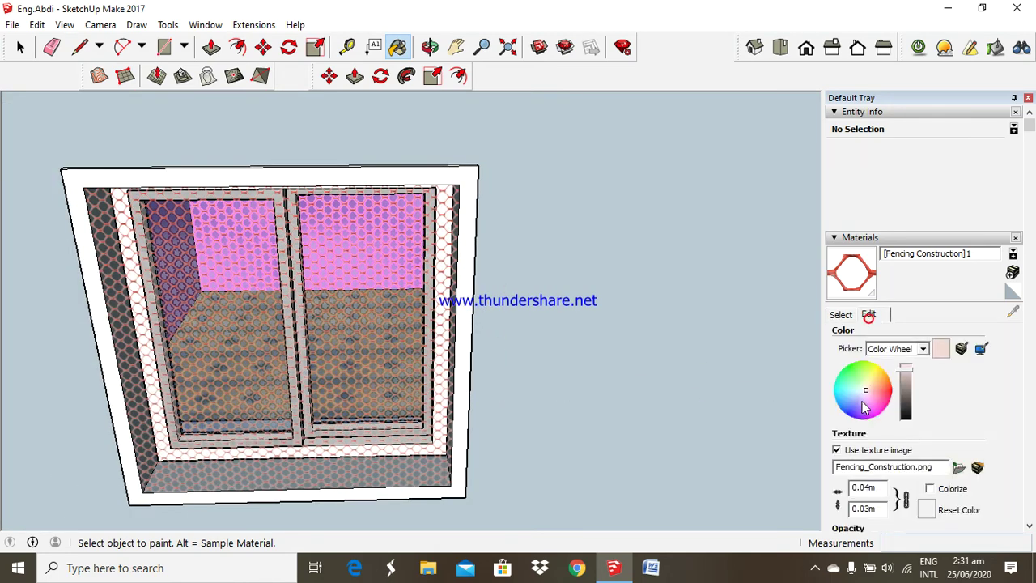
left_click(863, 488)
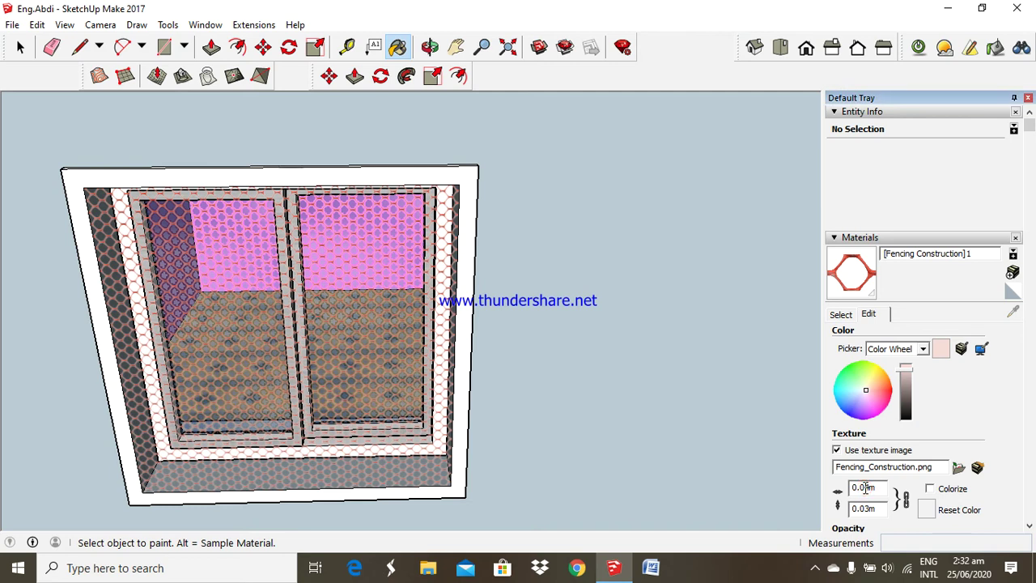
key("Return")
scroll(612, 428, "down", 2)
scroll(513, 450, "down", 3)
Move the left window pane group to a new position
scroll(243, 369, "down", 2)
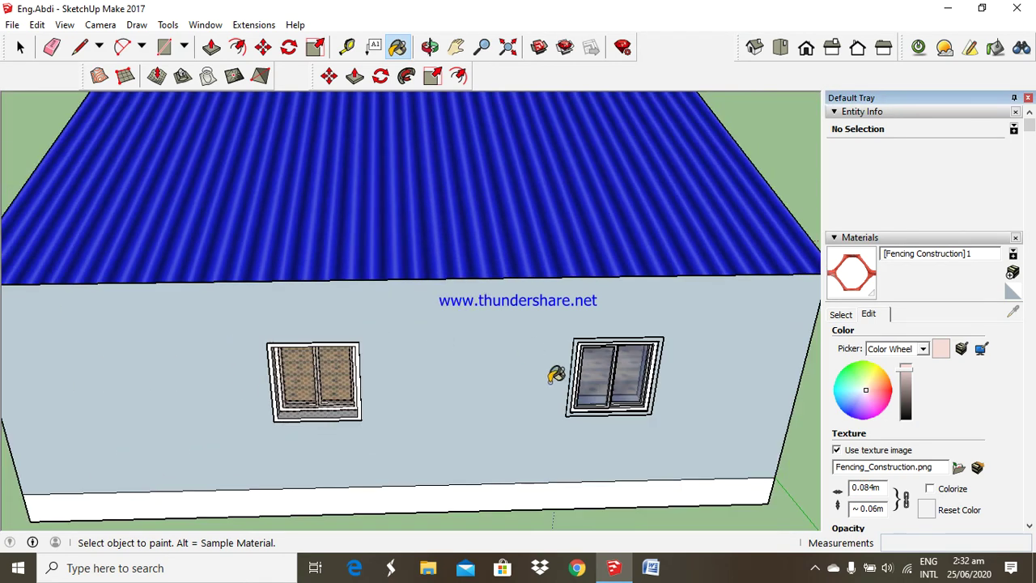
scroll(615, 372, "up", 2)
scroll(699, 363, "up", 2)
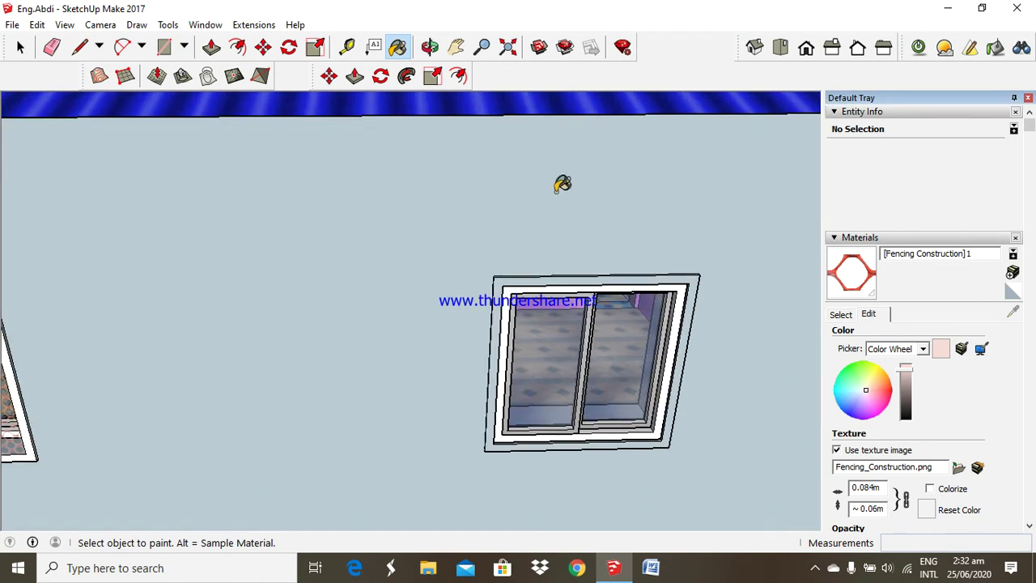
left_click(430, 49)
left_click_drag(566, 363, 299, 328)
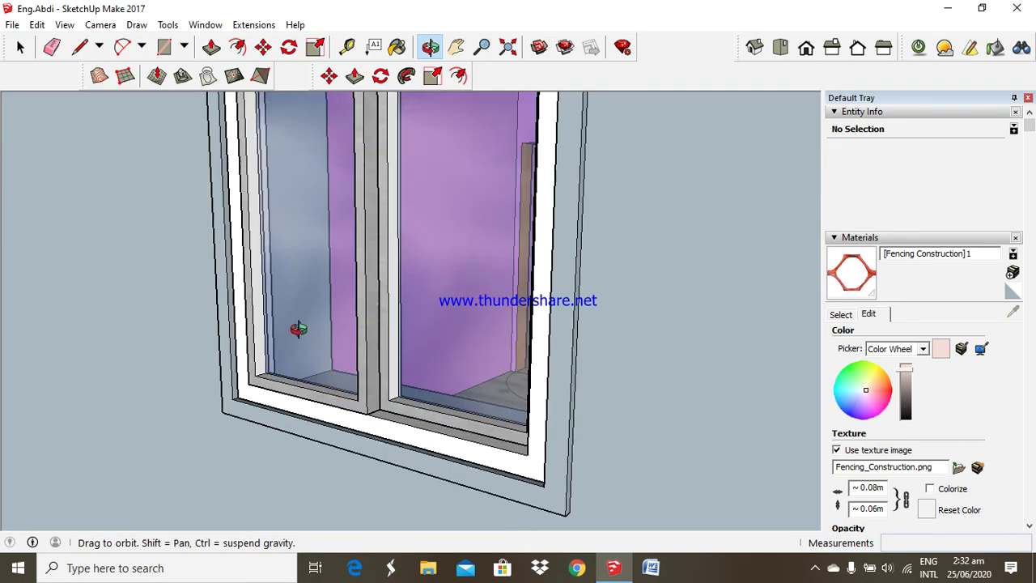
left_click(258, 52)
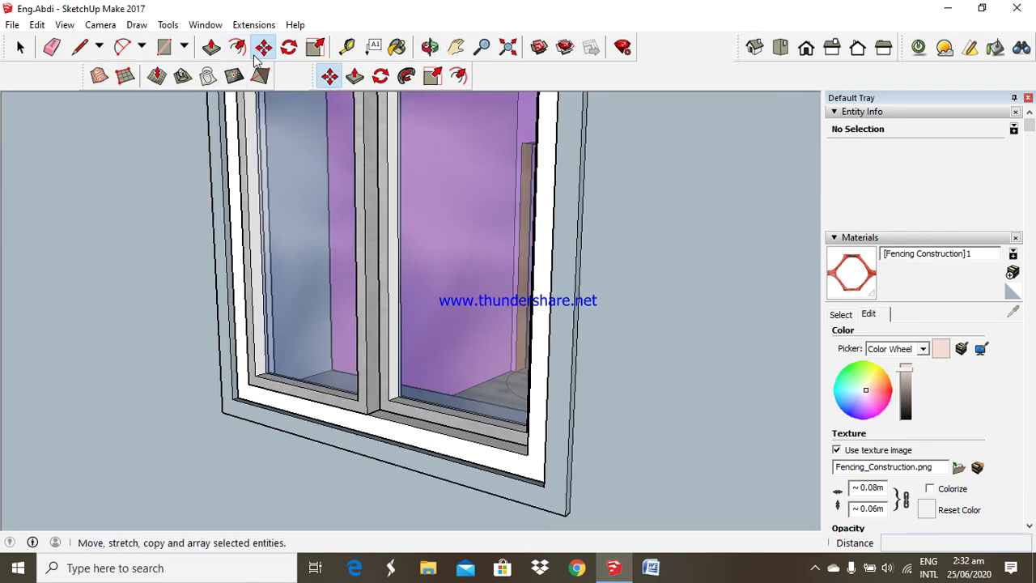
left_click(315, 212)
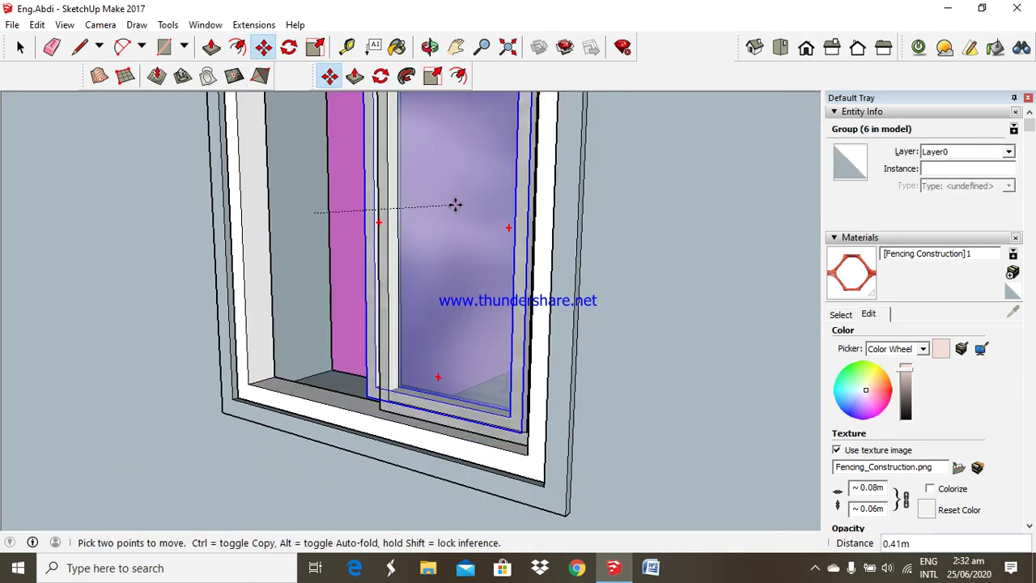
left_click(456, 205)
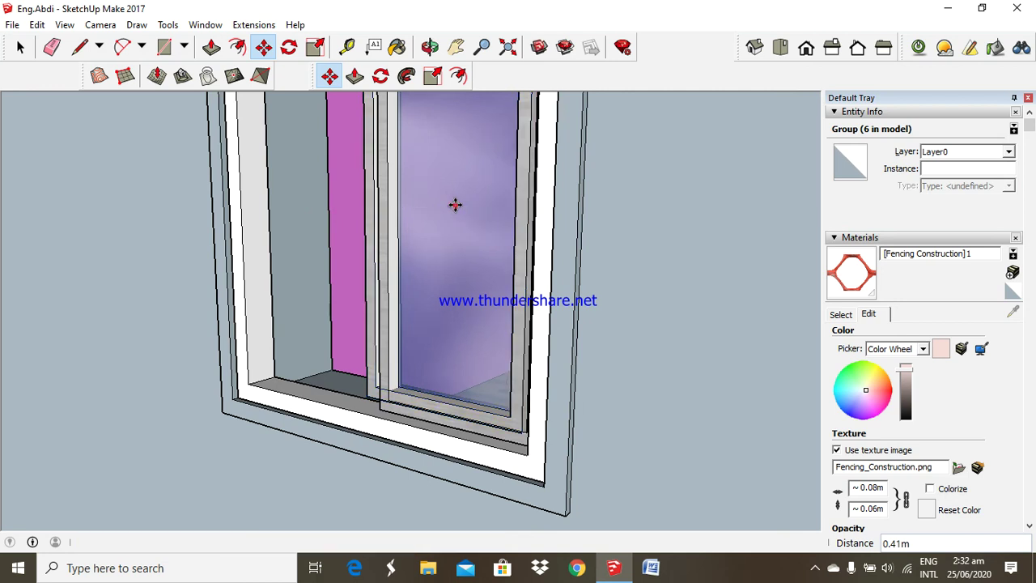
Move the window frame group 0.15m along and shift the sliding panel left
left_click(275, 366)
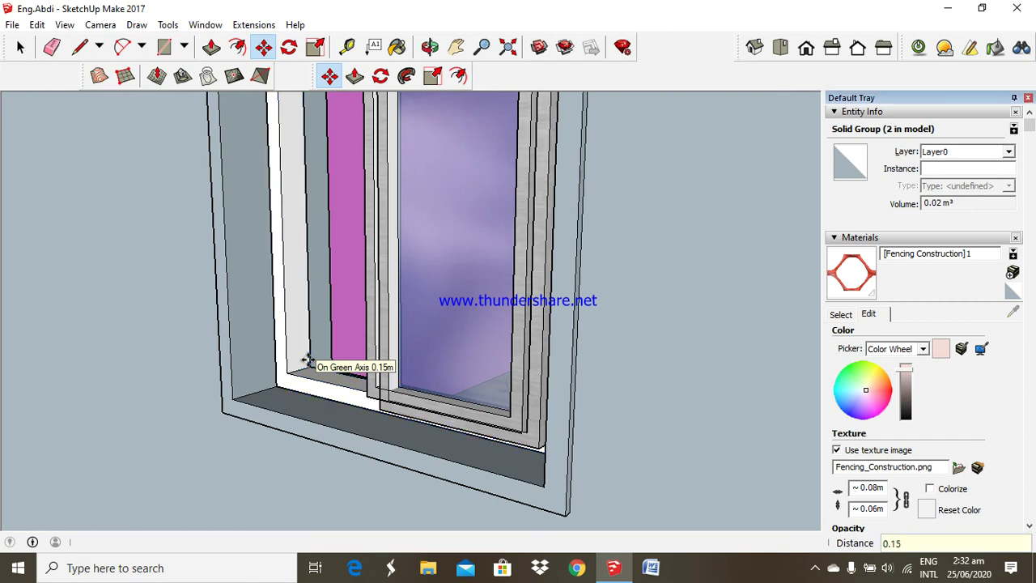
left_click(308, 360)
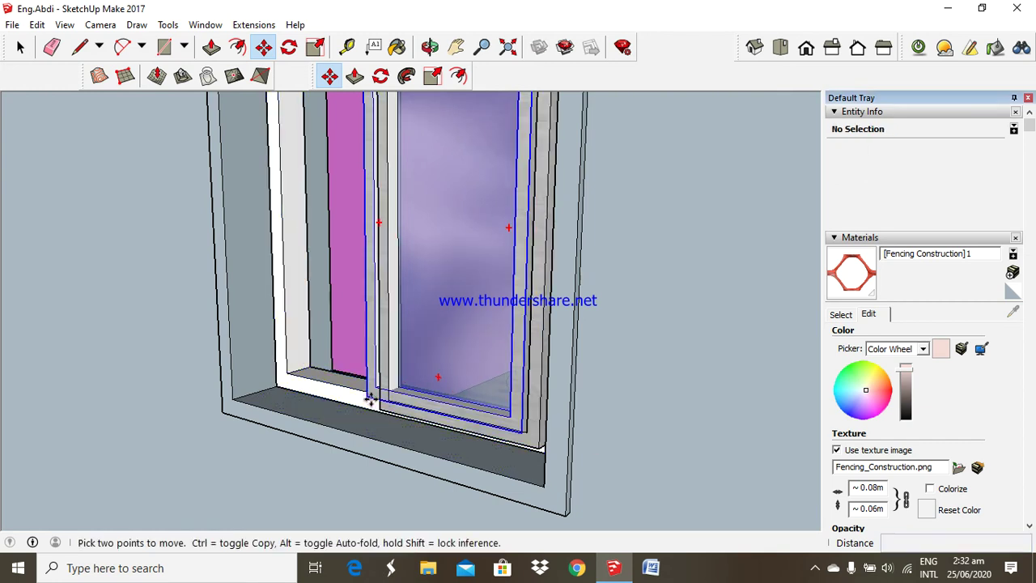
left_click(372, 401)
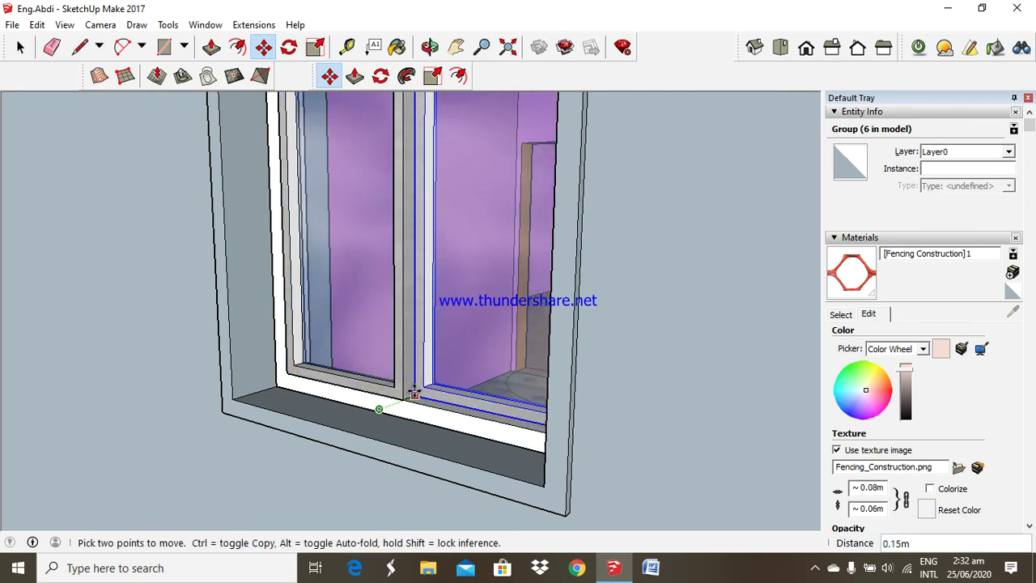
left_click(365, 335)
middle_click_drag(366, 335, 340, 366)
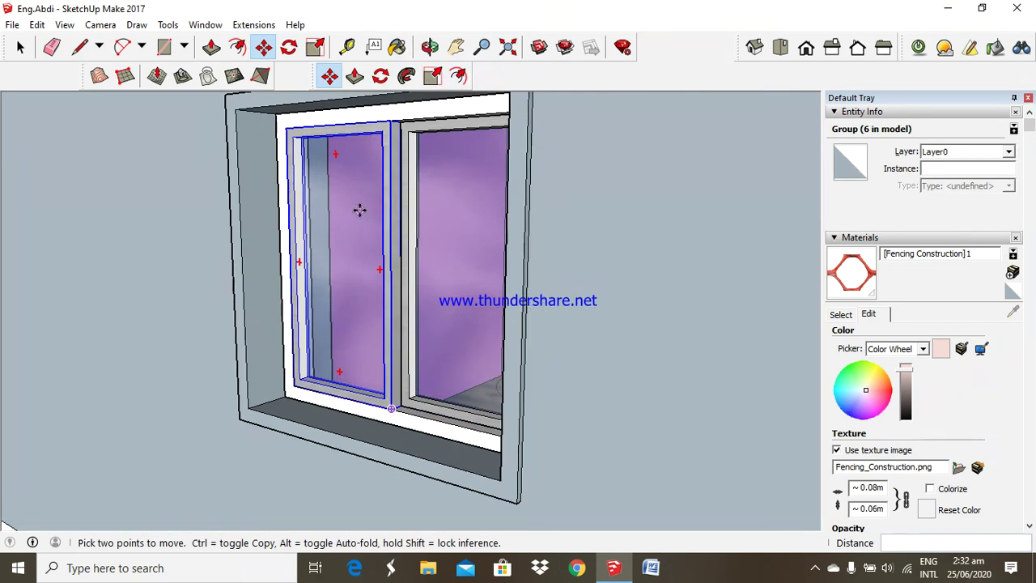
scroll(388, 209, "down", 1)
scroll(381, 178, "up", 2)
scroll(383, 195, "up", 3)
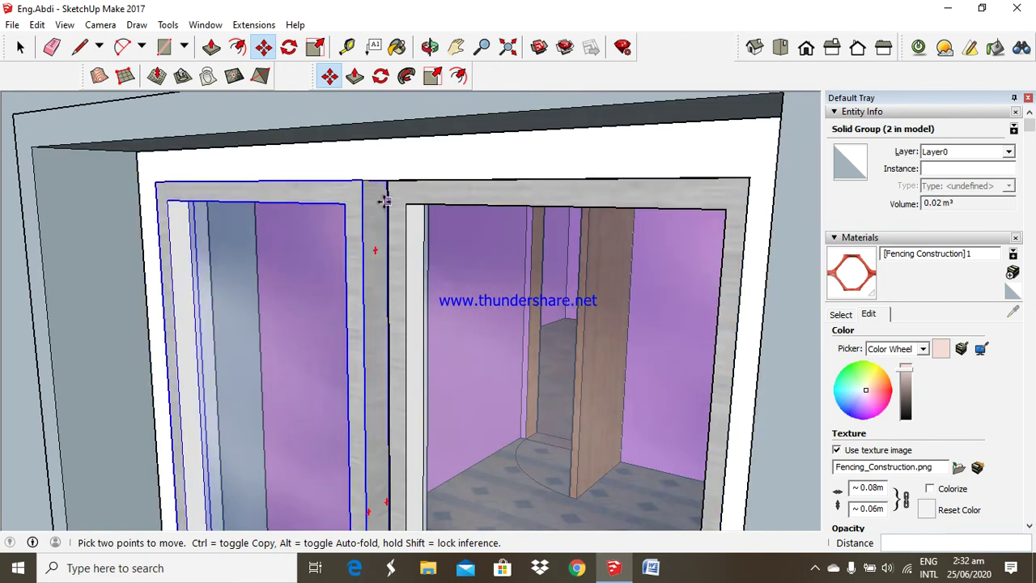
left_click(430, 46)
mouse_move(367, 161)
left_mouse_down()
mouse_move(431, 232)
mouse_move(516, 212)
left_mouse_up()
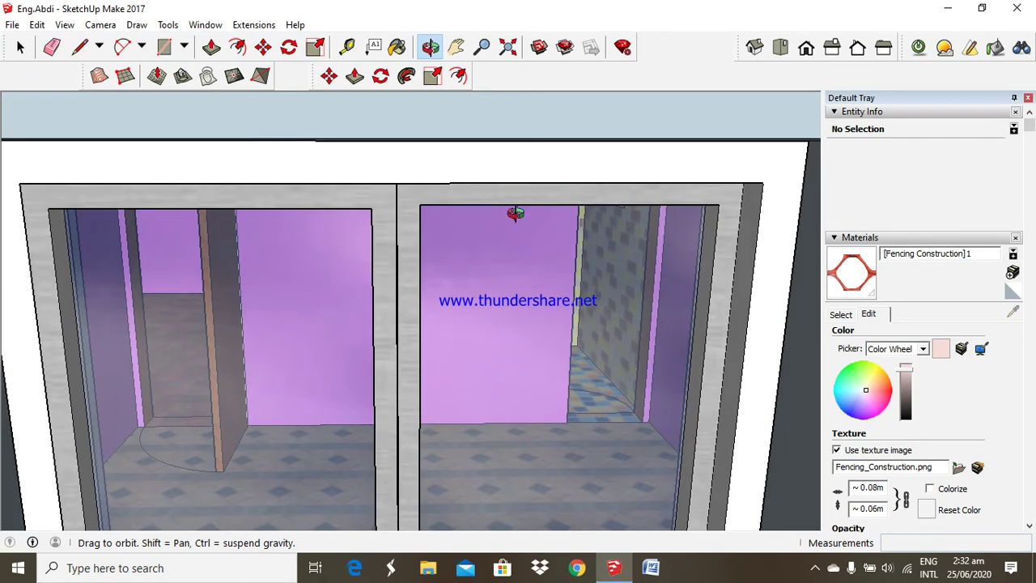
scroll(515, 213, "down", 2)
scroll(516, 213, "down", 1)
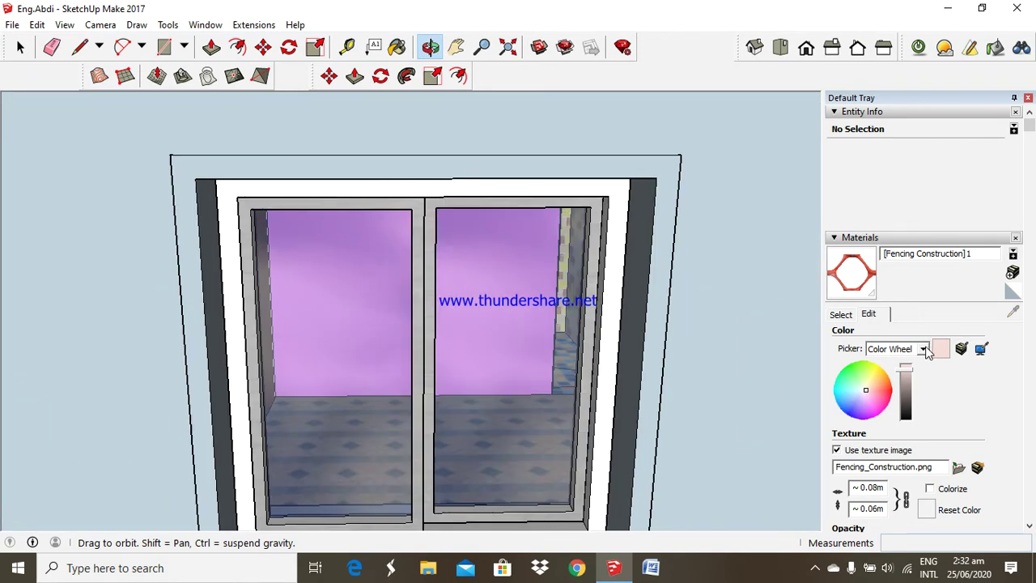
Pick 0010_Snow from Colors-Named and paint the outer door frame white
left_click(841, 315)
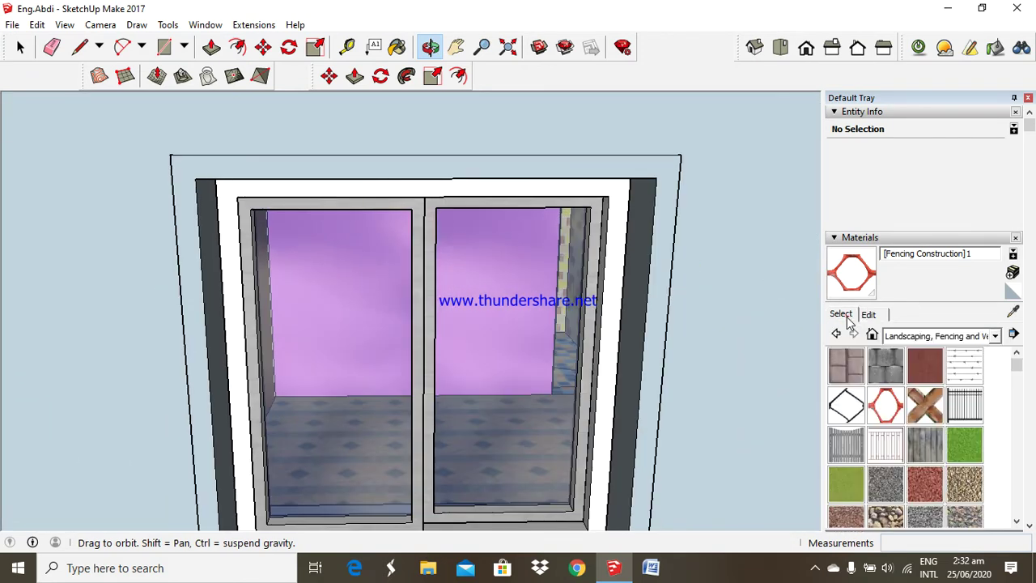
left_click(995, 337)
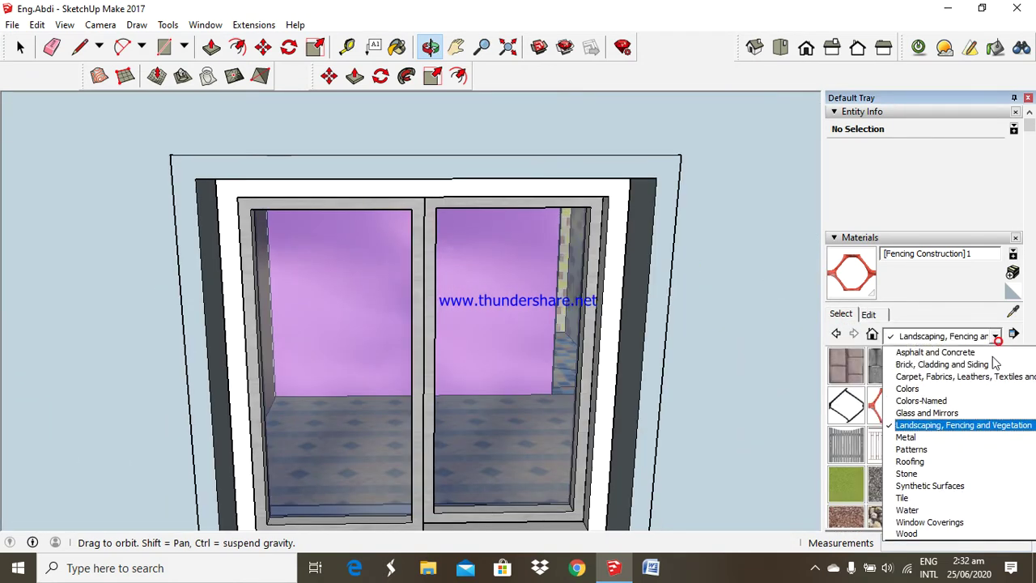
left_click(961, 402)
left_click(878, 446)
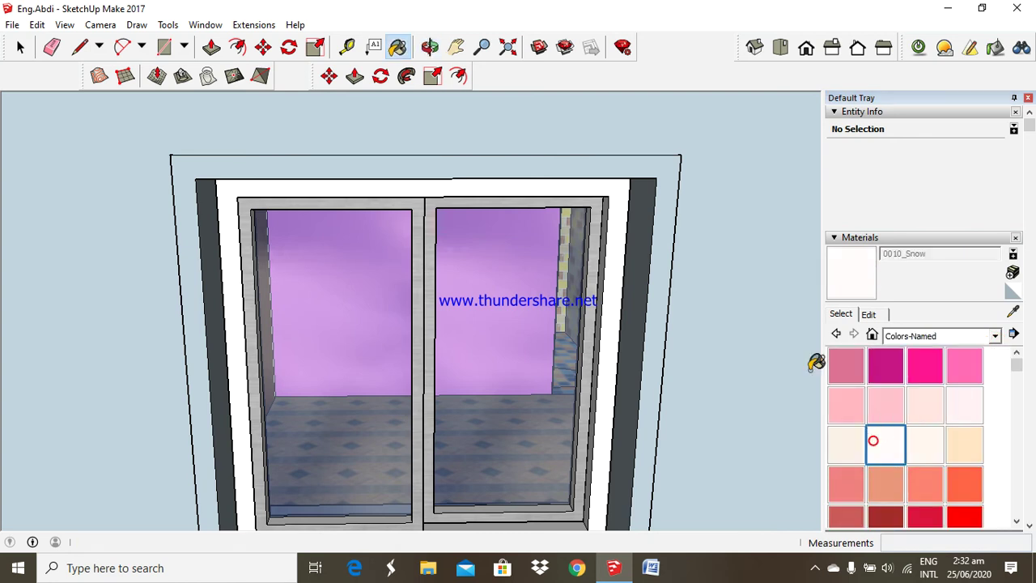
left_click(669, 204)
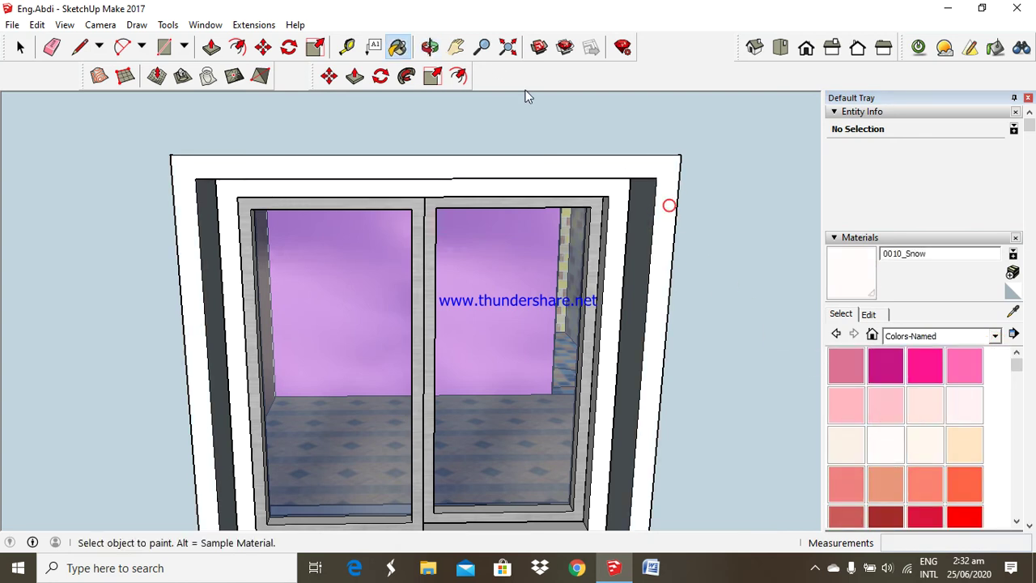
Paint the door frame's side face white with 0010_Snow
left_click(428, 50)
left_click_drag(561, 201, 240, 243)
left_click_drag(478, 241, 518, 243)
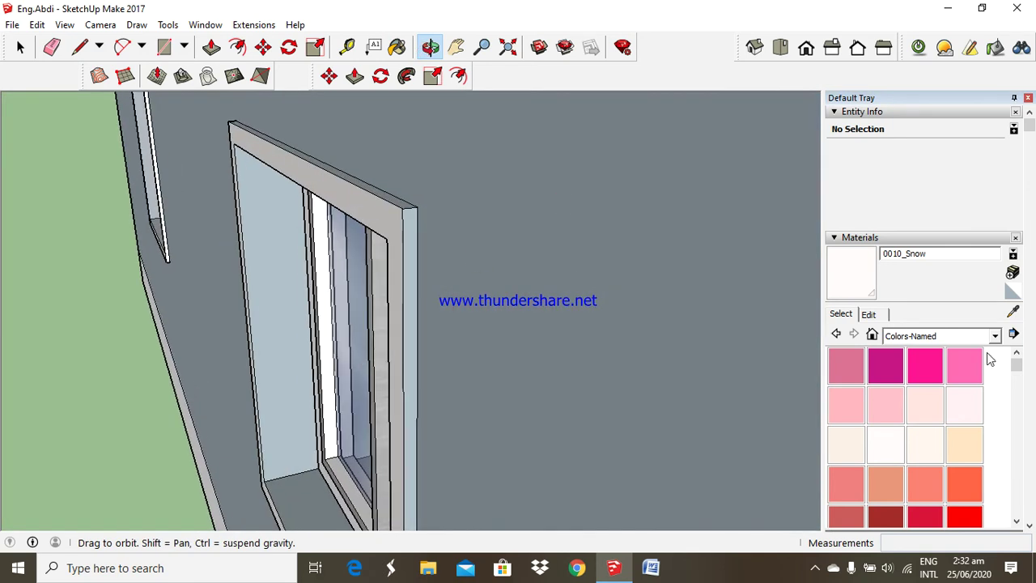
left_click(843, 277)
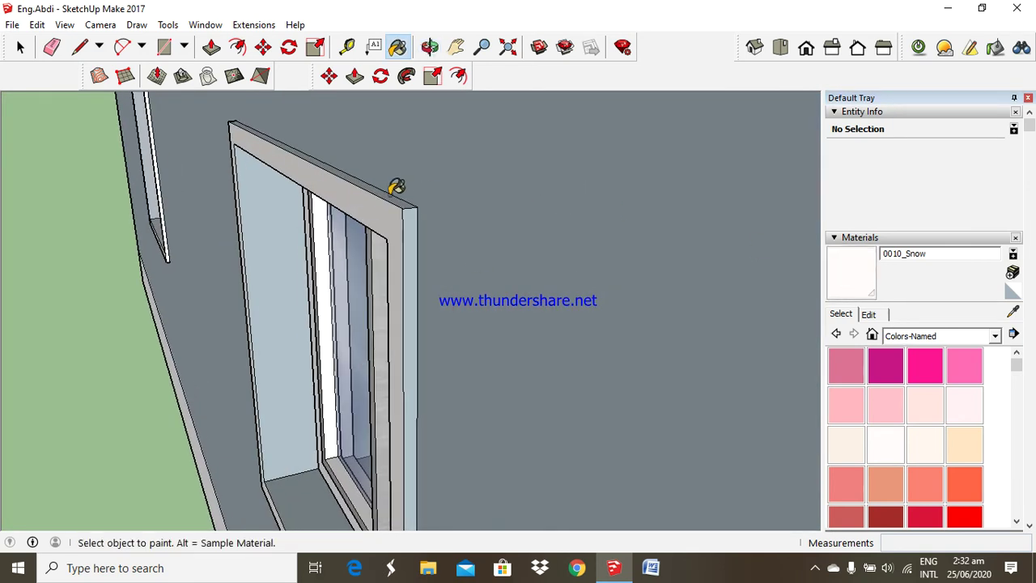
left_click(409, 210)
scroll(412, 205, "up", 2)
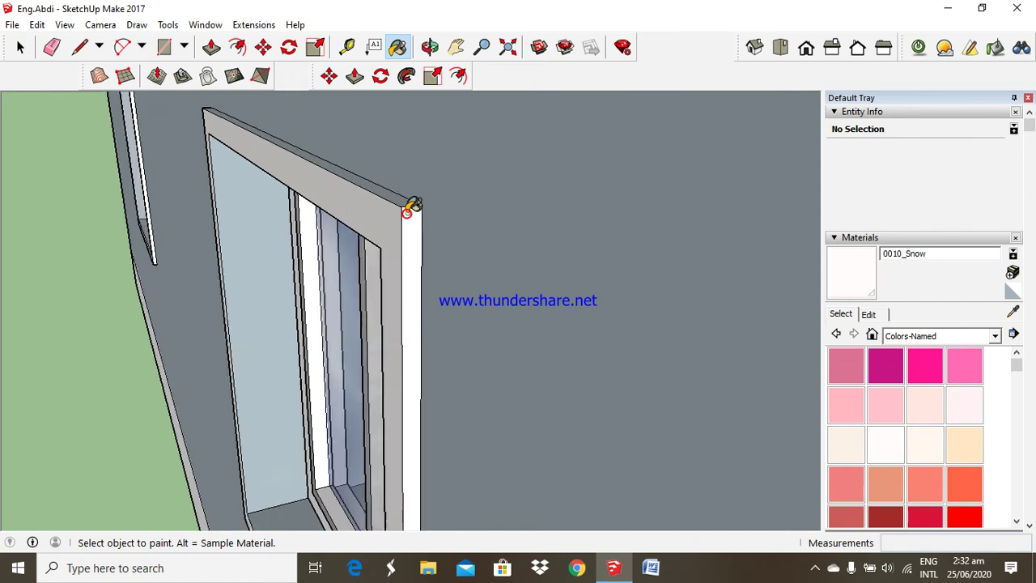
scroll(413, 206, "up", 2)
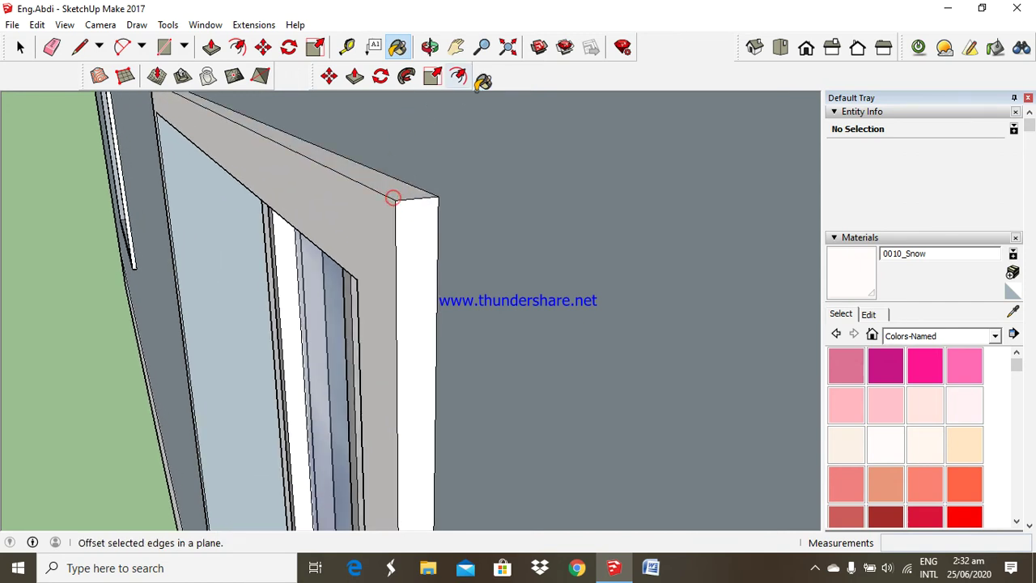
middle_click_drag(510, 219, 546, 254)
Paint the right-hand side-wall window frame's left edge and bottom face white
left_click(430, 47)
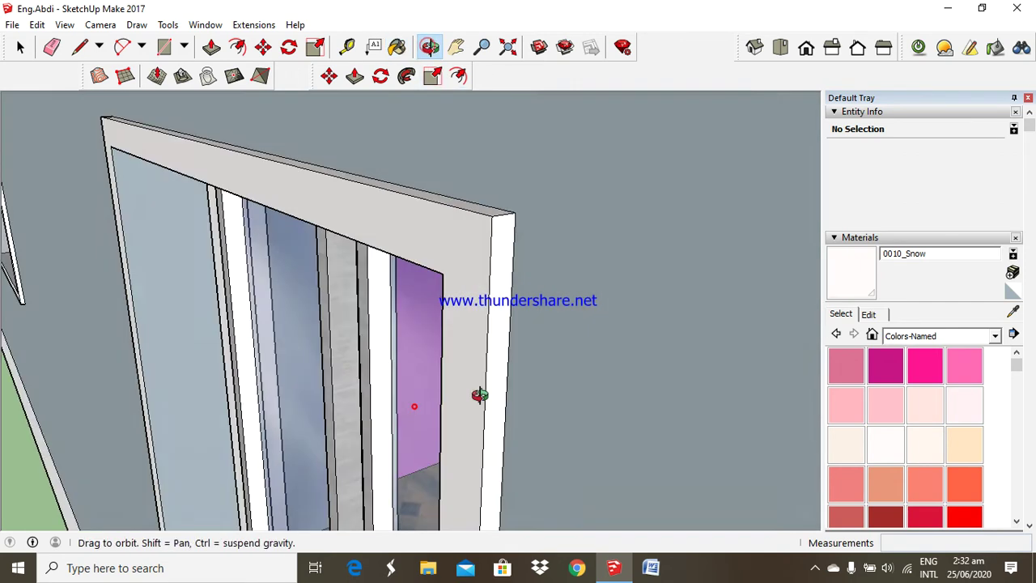
mouse_move(481, 393)
left_mouse_down()
mouse_move(676, 416)
mouse_move(577, 296)
left_mouse_up()
left_click_drag(517, 344, 518, 400)
left_click_drag(486, 489, 659, 213)
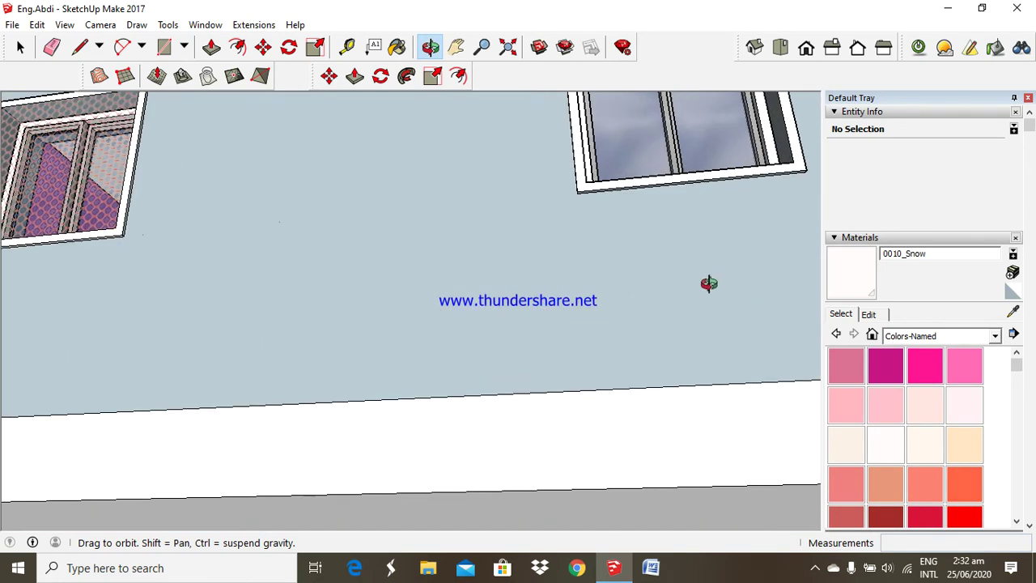
mouse_move(556, 150)
left_mouse_down()
mouse_move(526, 162)
mouse_move(655, 181)
mouse_move(621, 259)
left_mouse_up()
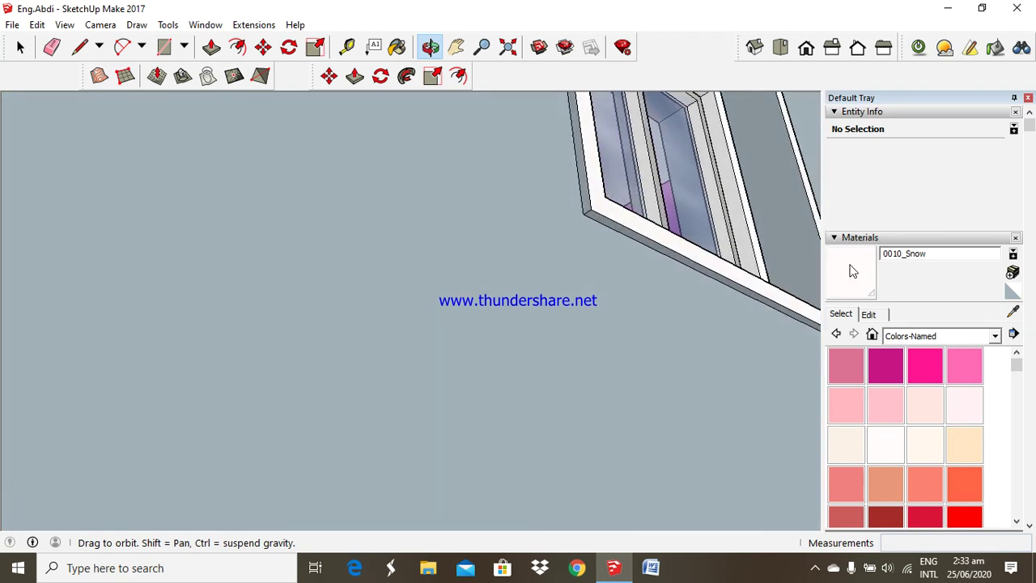
key("b")
left_click(583, 170)
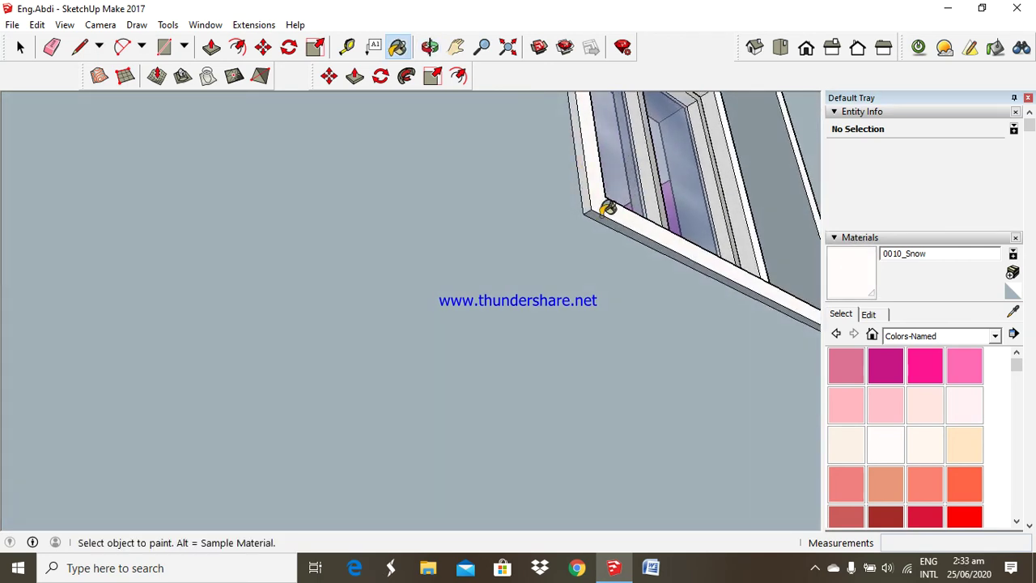
left_click(601, 216)
left_click(429, 47)
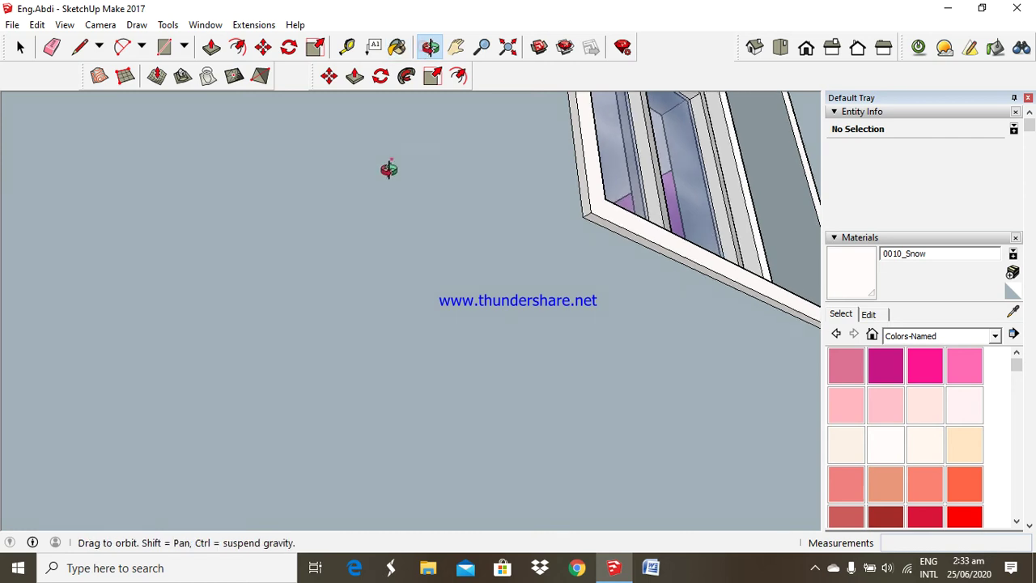
mouse_move(388, 170)
left_mouse_down()
mouse_move(302, 275)
mouse_move(275, 328)
mouse_move(203, 297)
mouse_move(248, 276)
mouse_move(255, 234)
left_mouse_up()
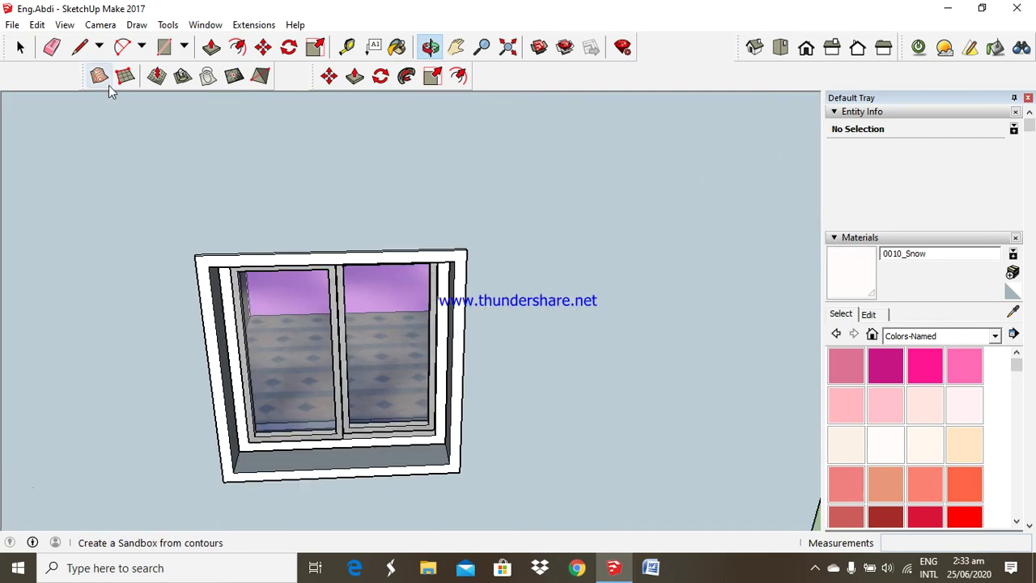
Draw a rectangle across the window opening from corner to corner
left_click(164, 46)
left_click(211, 265)
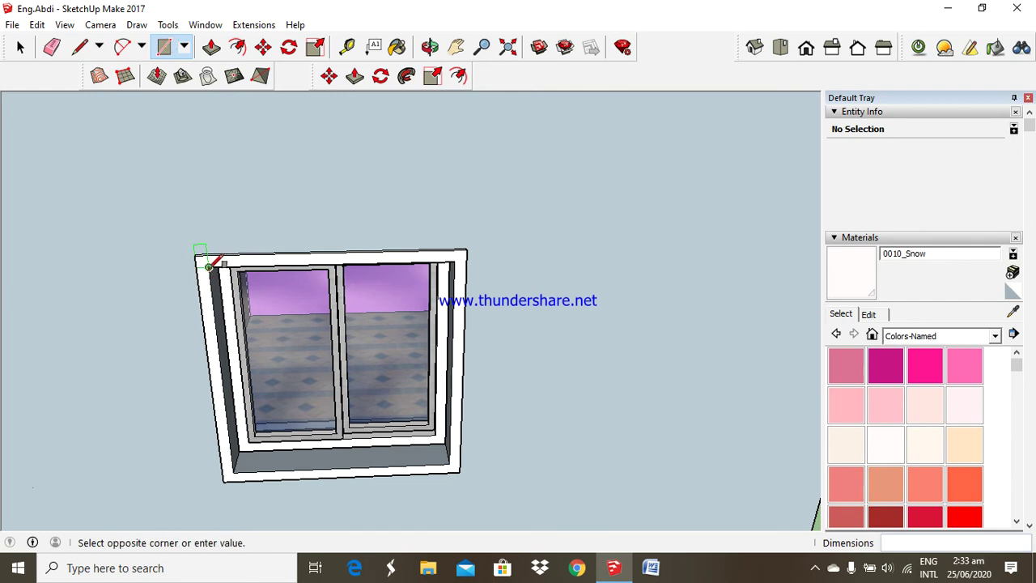
left_click(456, 468)
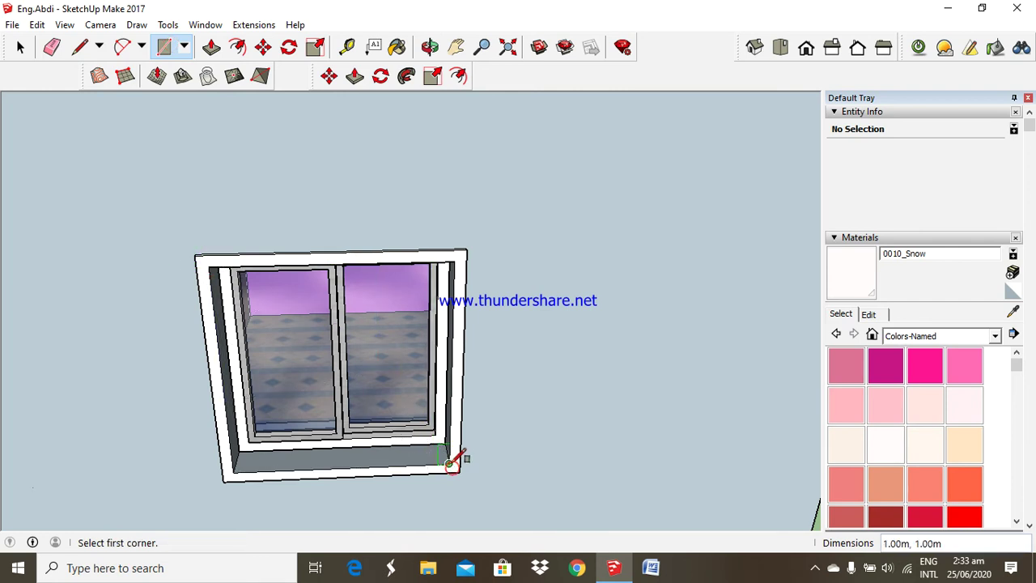
left_click(208, 266)
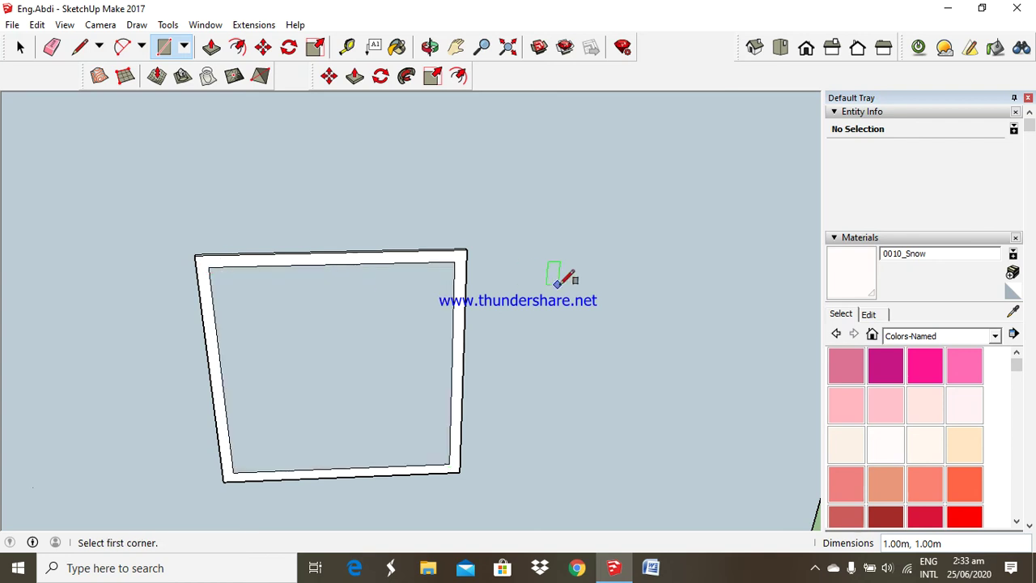
Paint the new pane face with Fencing Construction from Landscaping, Fencing and Vegetation
left_click(995, 338)
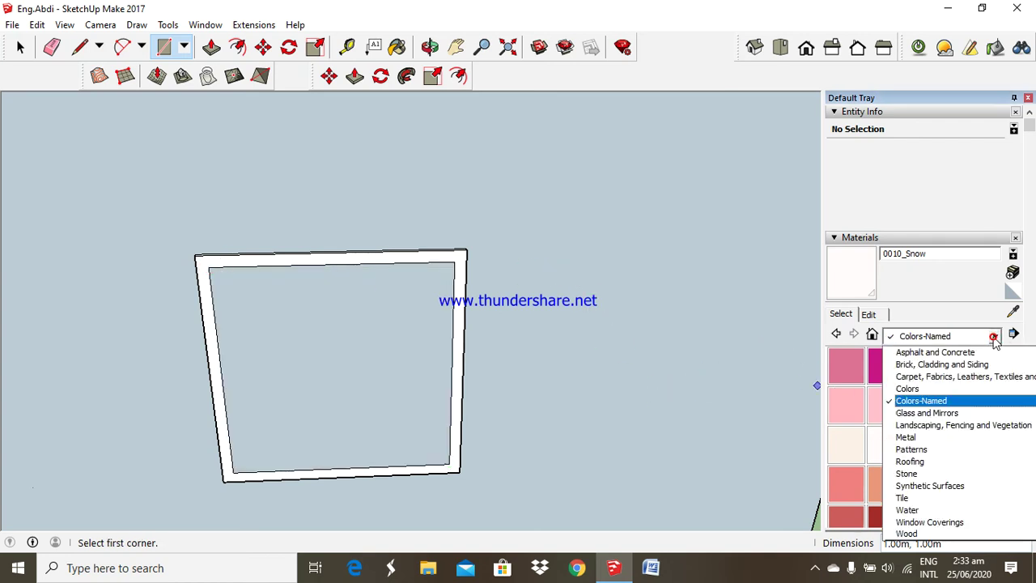
left_click(943, 425)
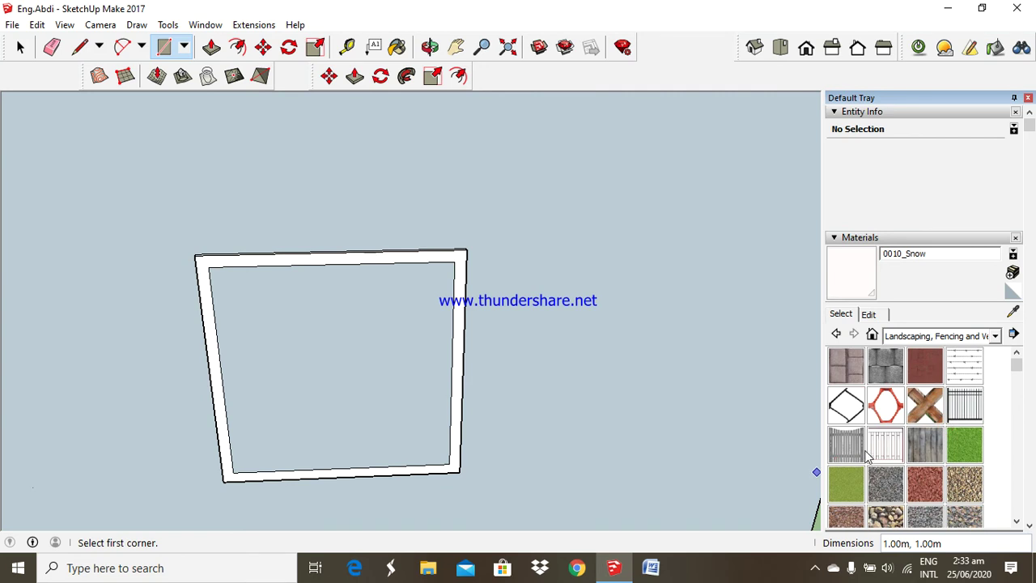
left_click(885, 404)
left_click(352, 350)
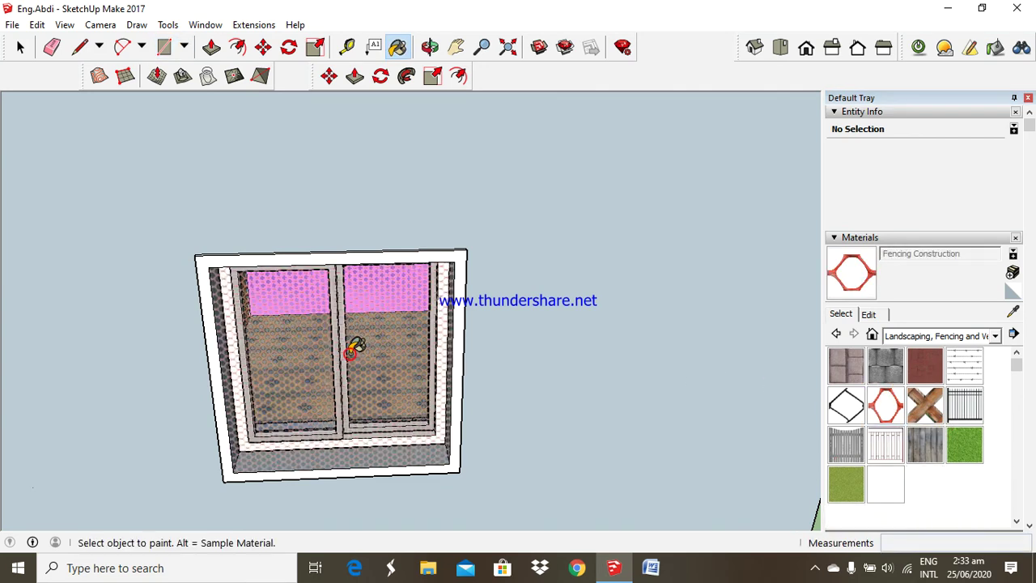
Resize the [Fencing Construction]2 texture to 0.084m wide by about 0.06m
left_click(867, 314)
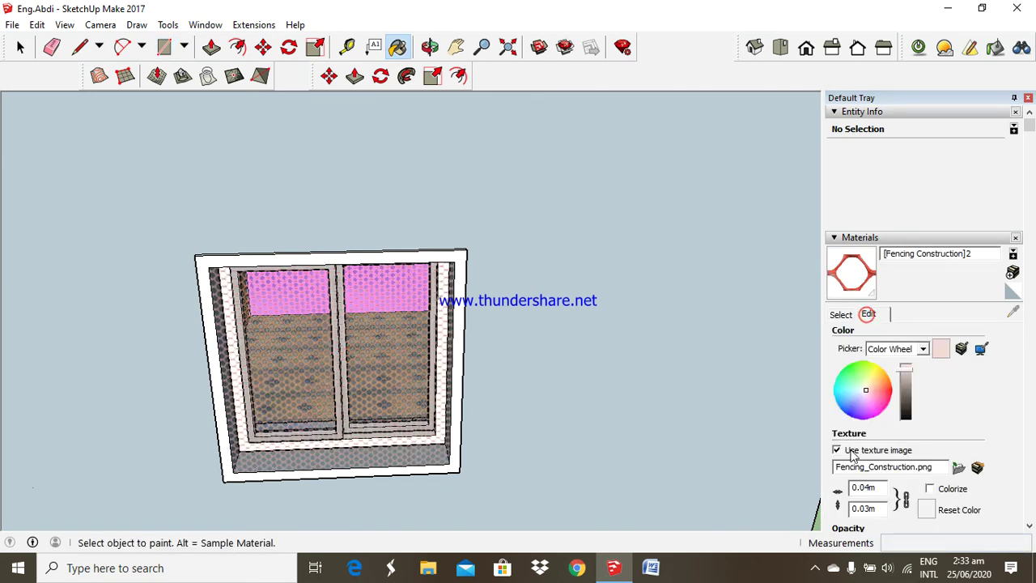
left_click(865, 486)
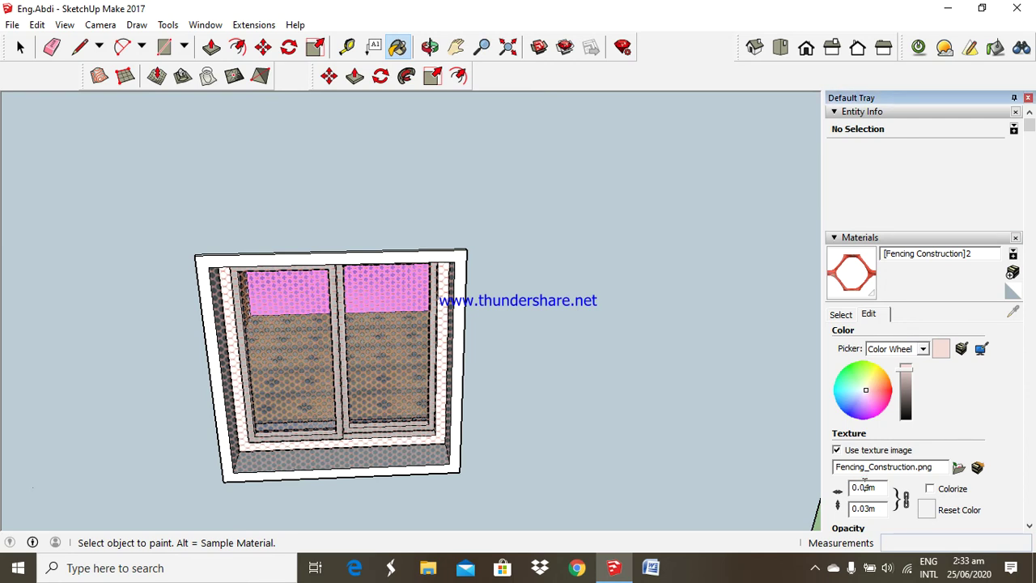
key("Return")
scroll(521, 381, "down", 3)
scroll(461, 389, "down", 2)
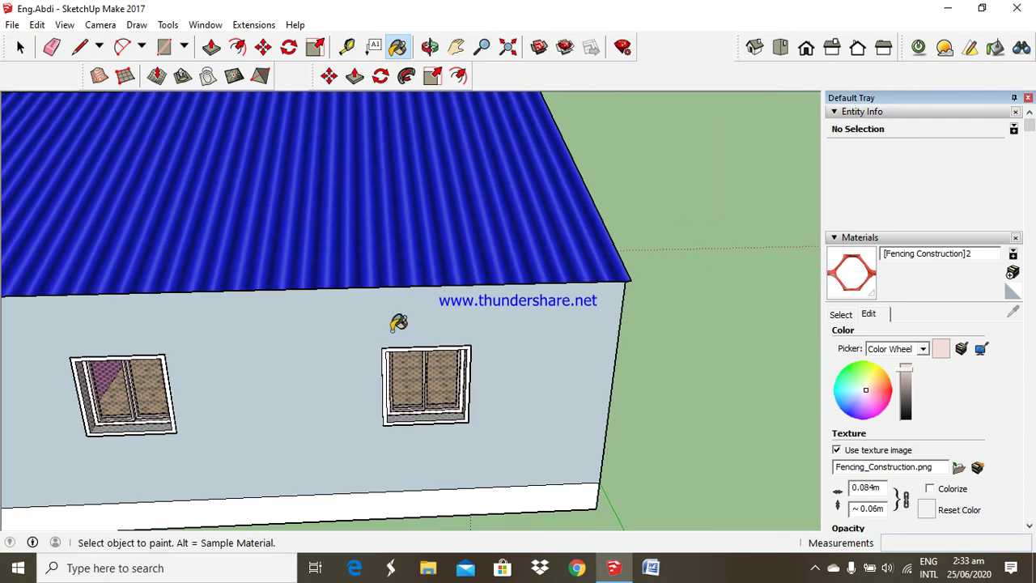
scroll(399, 323, "down", 3)
scroll(398, 323, "down", 2)
scroll(203, 275, "up", 2)
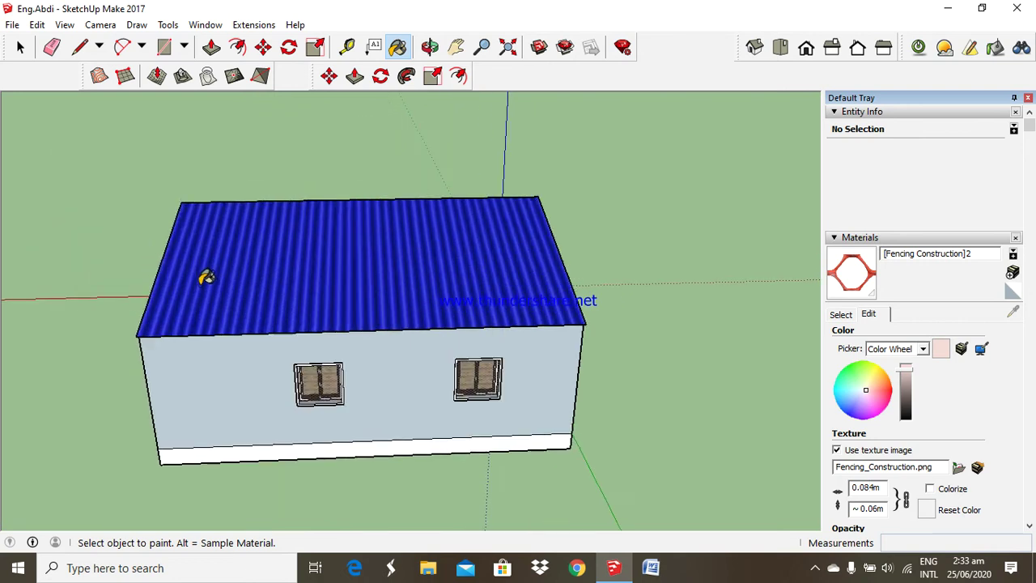
left_click(426, 47)
left_click_drag(348, 307, 402, 280)
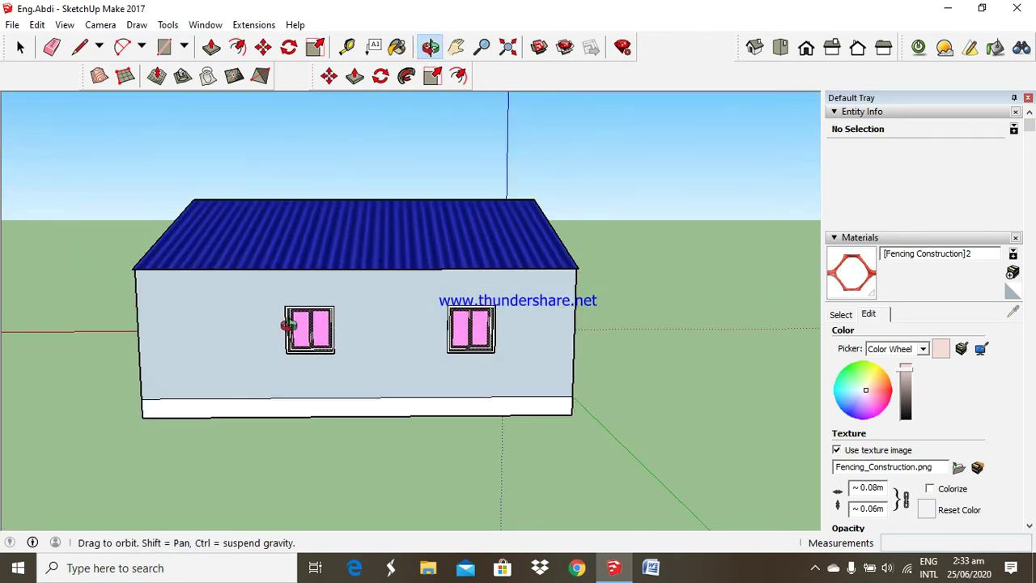
scroll(287, 325, "up", 3)
scroll(324, 354, "up", 2)
scroll(305, 340, "up", 2)
Orbit around to the house's gable end wall
scroll(248, 312, "down", 1)
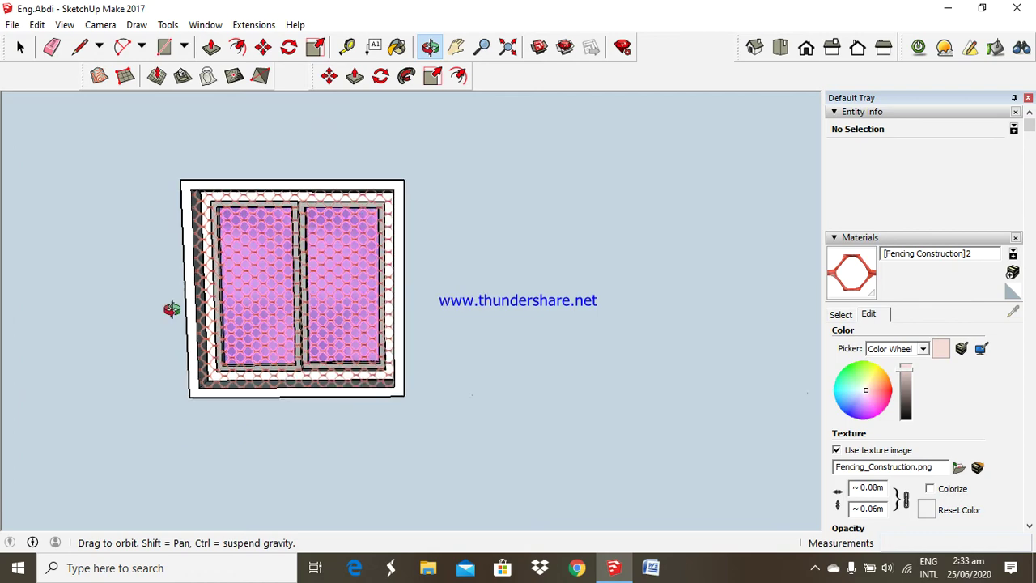
scroll(358, 319, "down", 2)
scroll(583, 324, "down", 2)
scroll(687, 321, "up", 3)
scroll(673, 328, "down", 3)
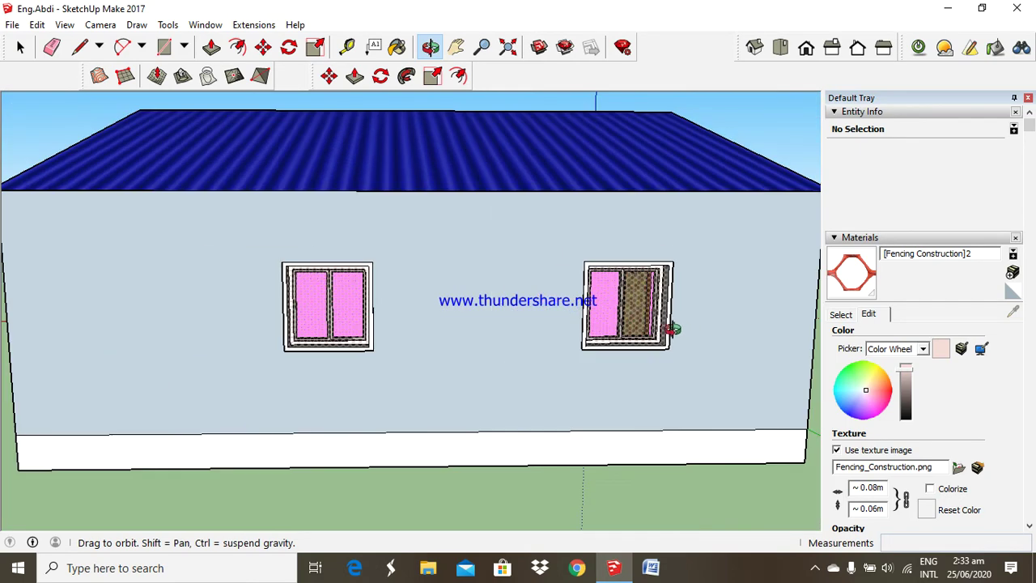
scroll(554, 327, "down", 2)
left_click_drag(342, 313, 709, 352)
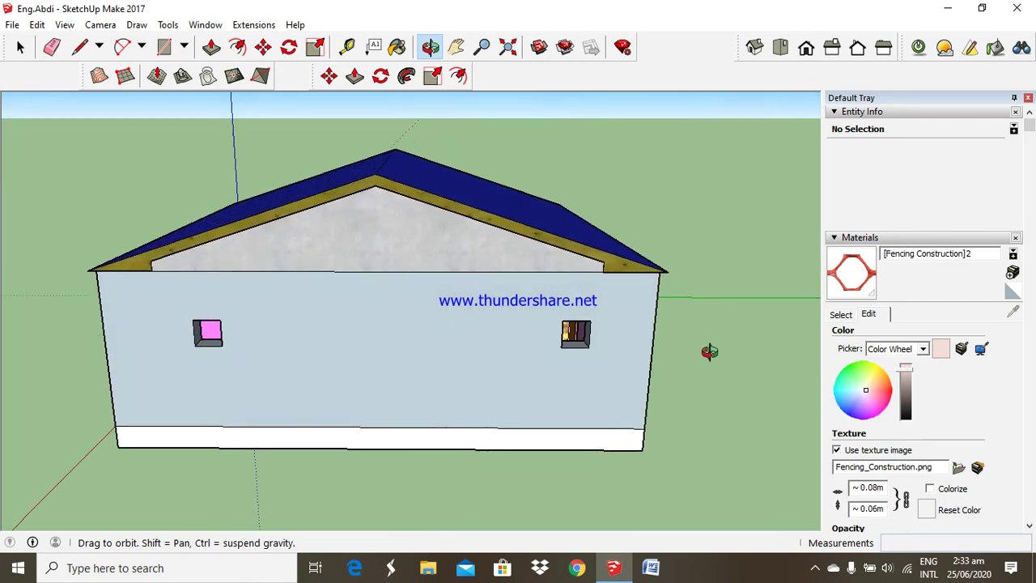
Zoom in on the wall's two small window openings and pick the Rectangle tool
scroll(619, 340, "up", 1)
scroll(597, 319, "up", 1)
scroll(599, 319, "up", 1)
scroll(599, 320, "up", 1)
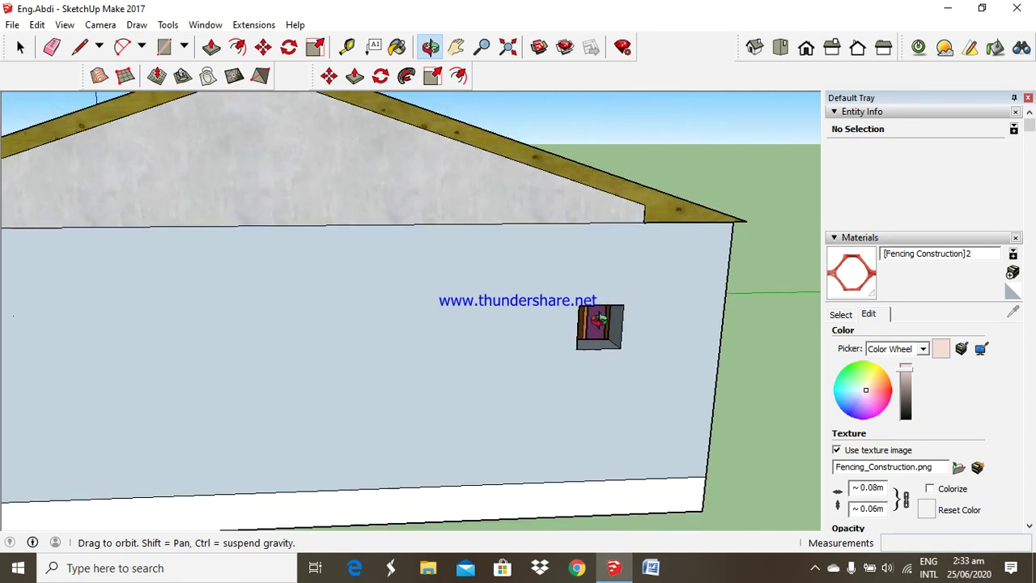
scroll(276, 349, "down", 2)
scroll(126, 347, "up", 1)
scroll(126, 346, "down", 1)
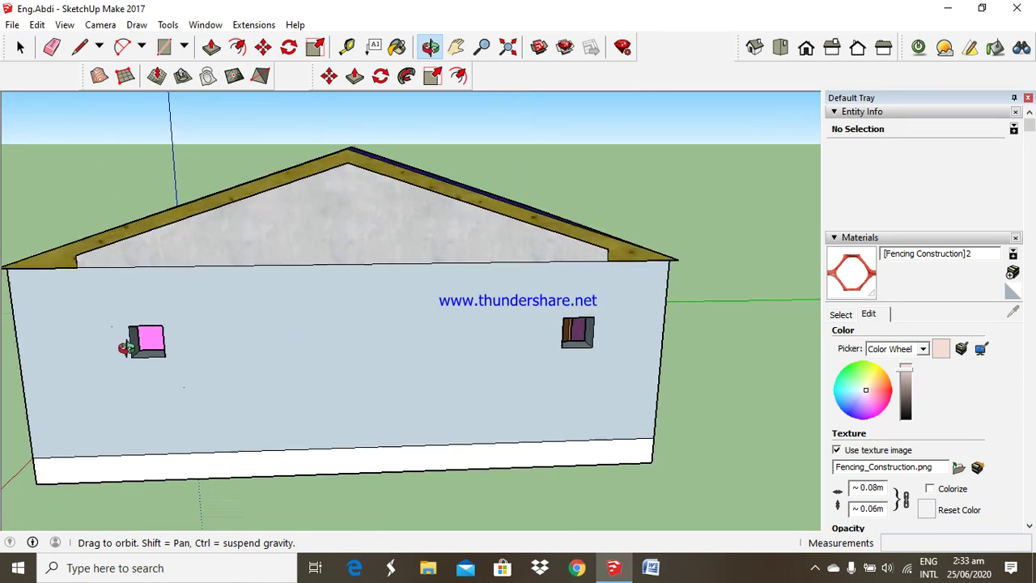
scroll(125, 346, "down", 1)
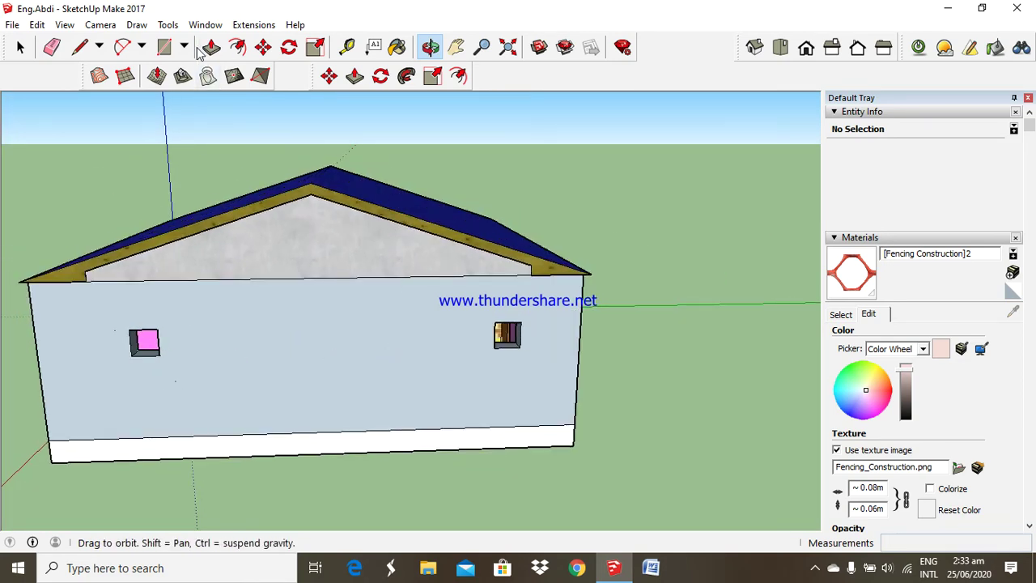
left_click(164, 47)
Draw a 0.5 m by 0.5 m square above the house
left_click(436, 113)
type("0.5,0.")
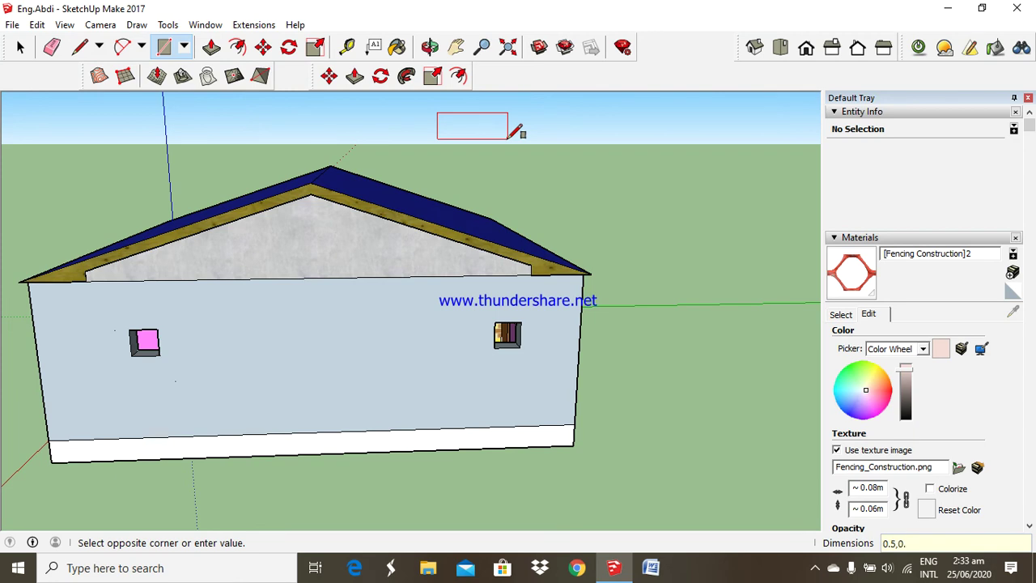
type("5")
key("Return")
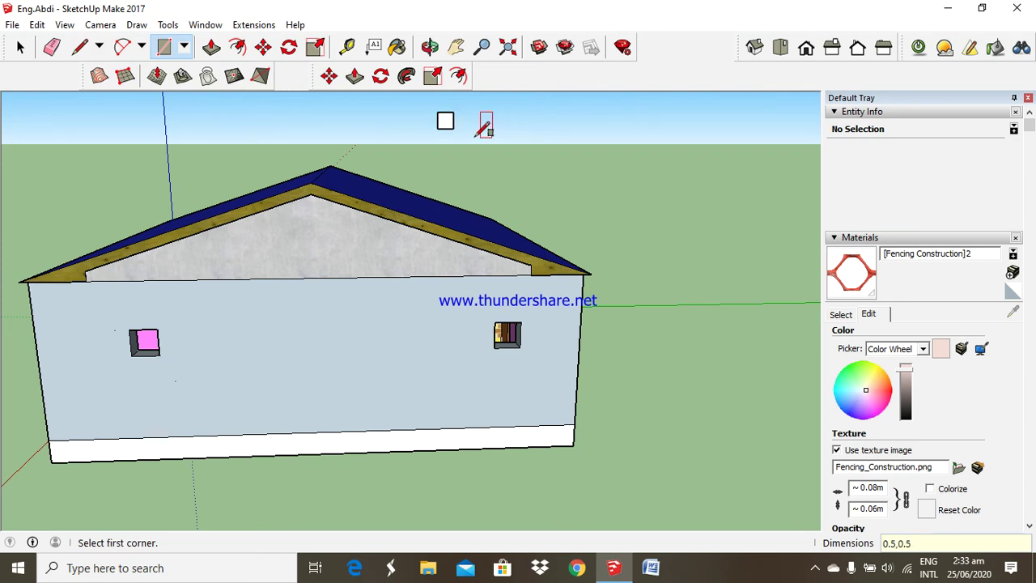
scroll(422, 101, "up", 3)
scroll(440, 97, "up", 3)
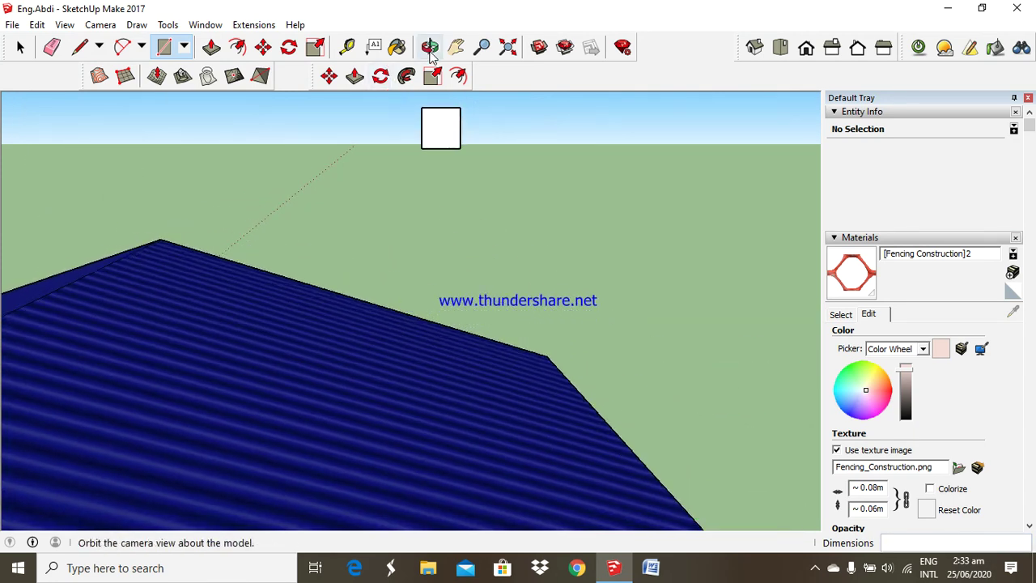
Offset the square's edges inward by 0.02, leaving an inner square face
left_click(458, 76)
left_click(441, 130)
type("0")
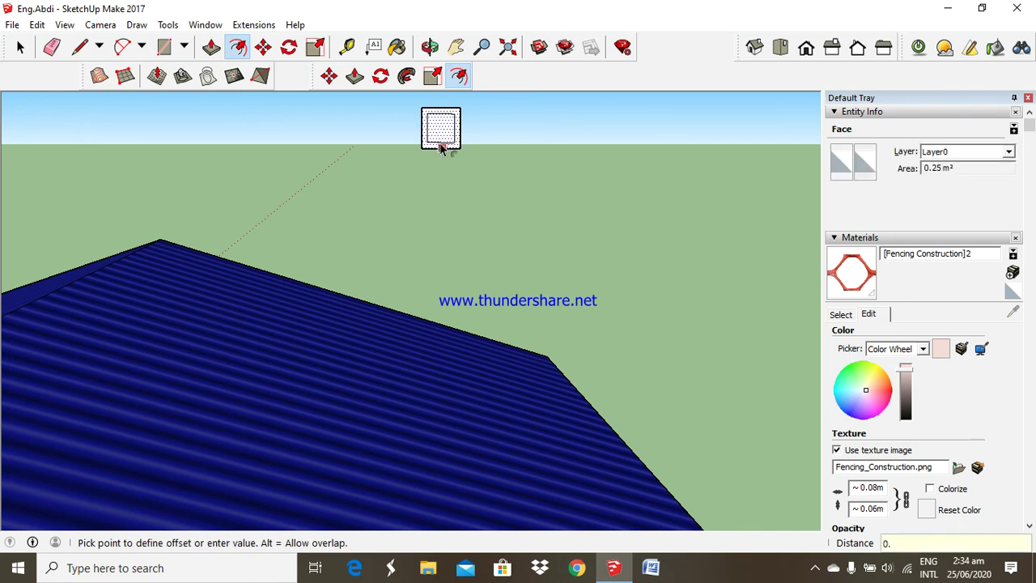
type("2")
key("Return")
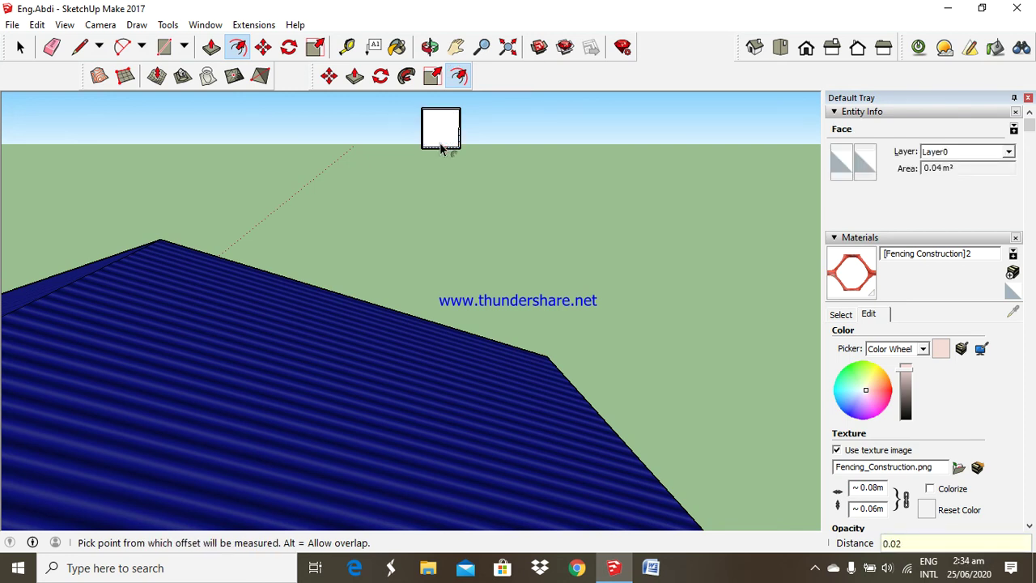
scroll(441, 148, "up", 2)
scroll(441, 129, "up", 3)
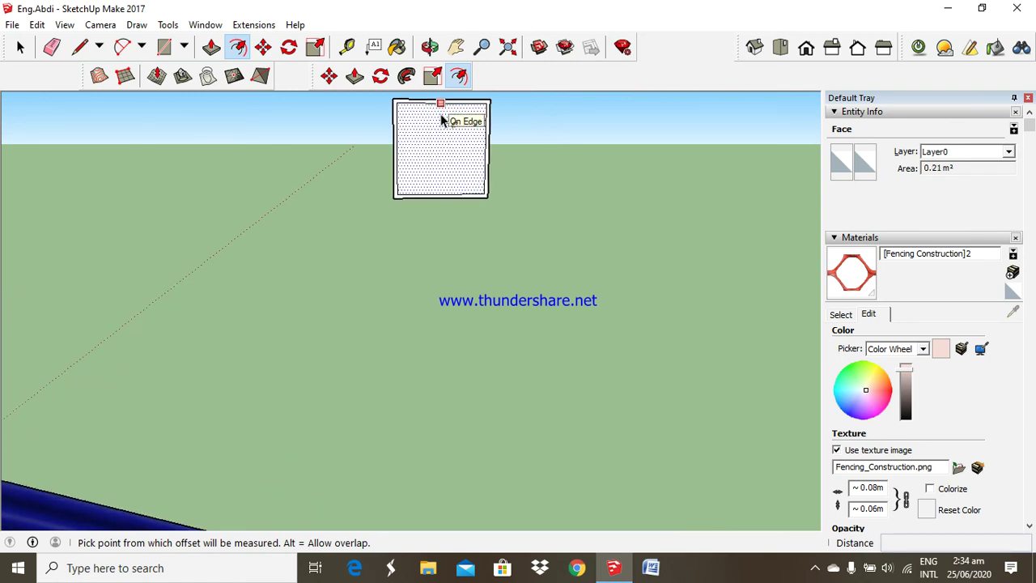
scroll(441, 119, "down", 1)
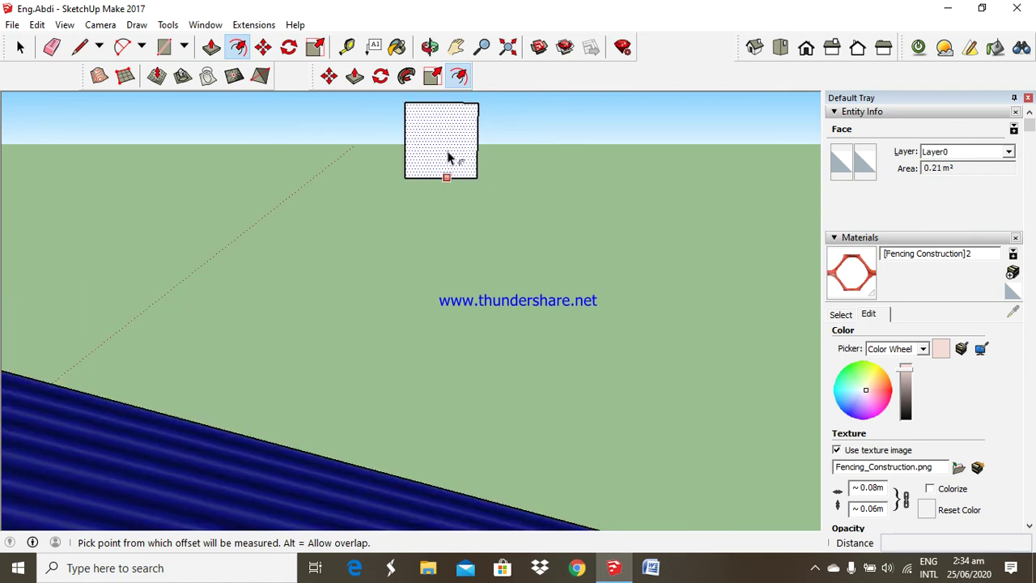
left_click(447, 176)
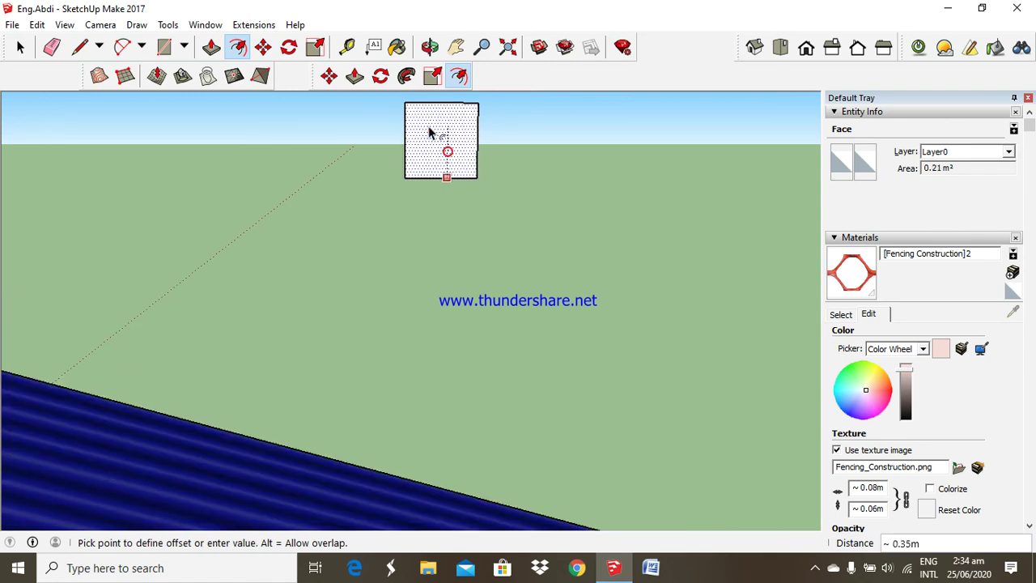
left_click(448, 166)
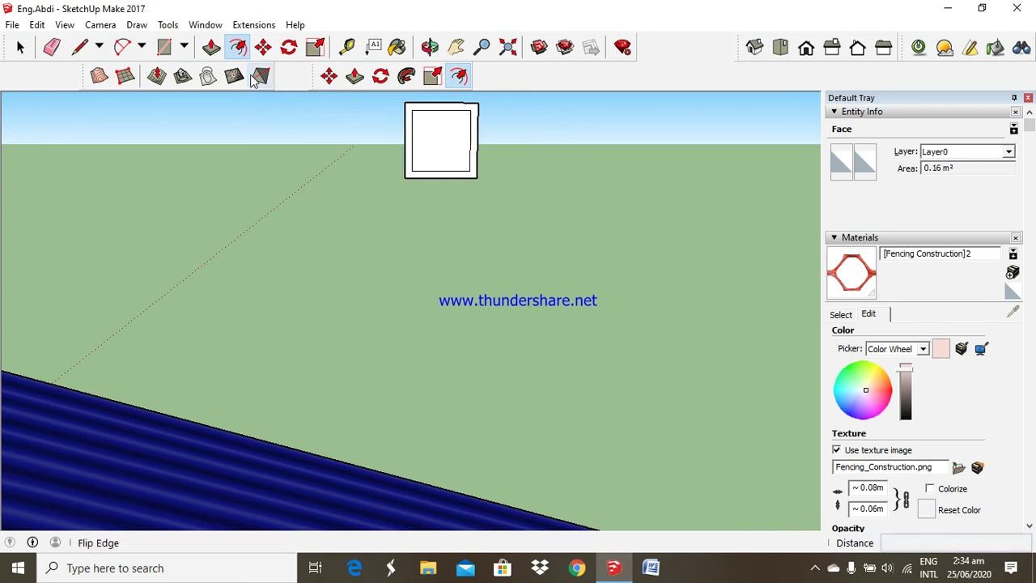
Push/Pull the square's border face out by 0.02 m
left_click(211, 47)
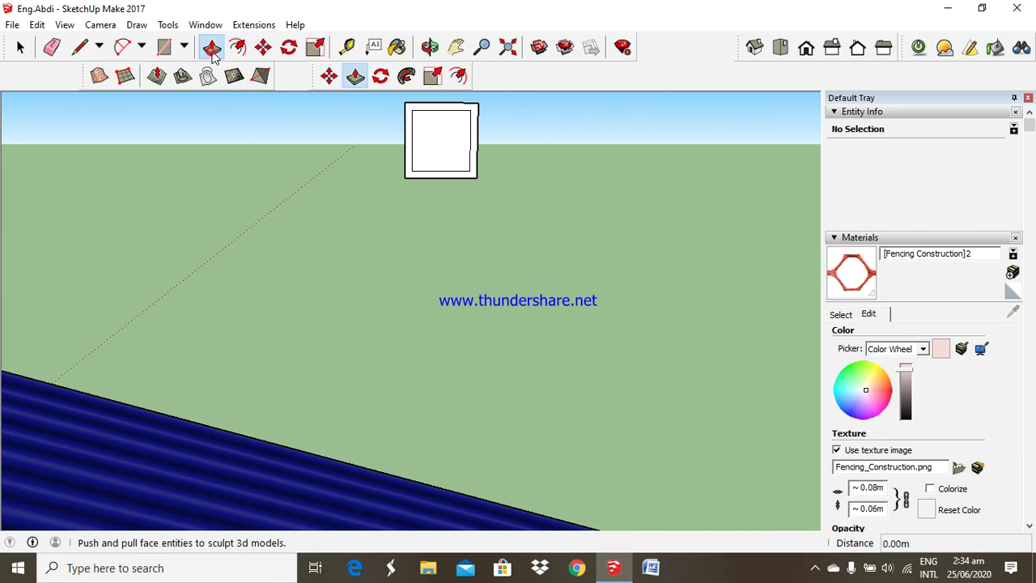
left_click(408, 140)
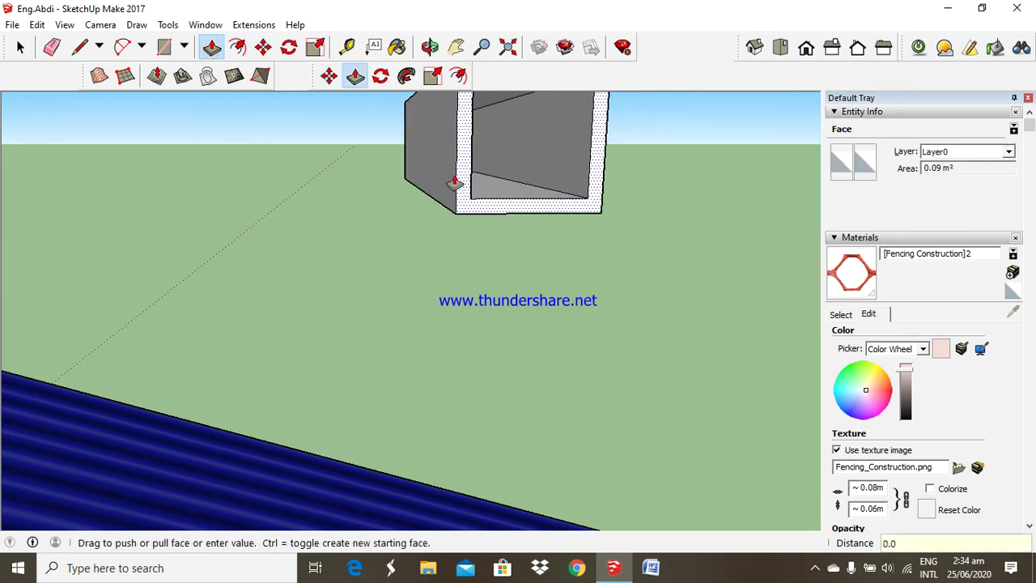
type("2")
key("Return")
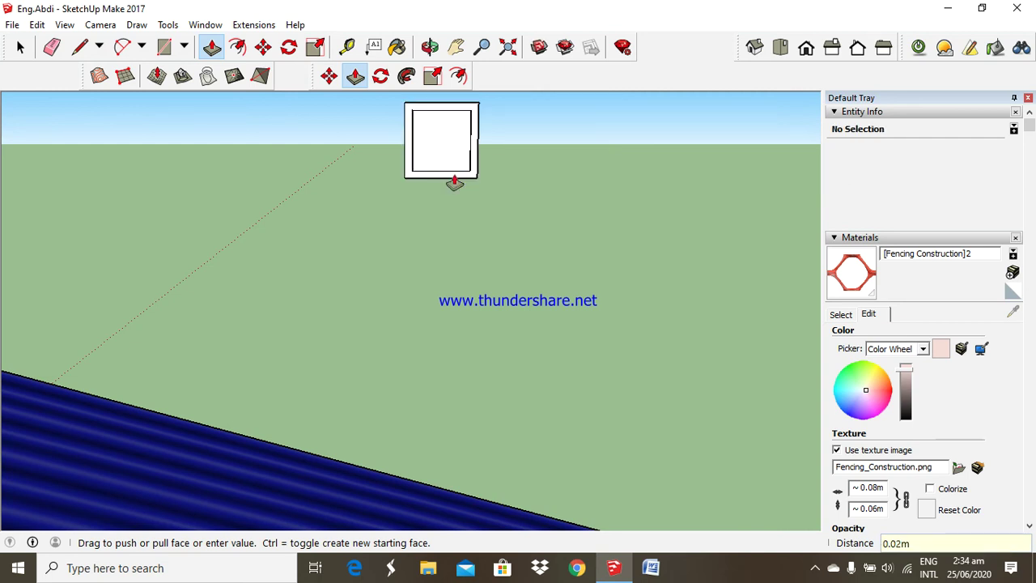
left_click(446, 139)
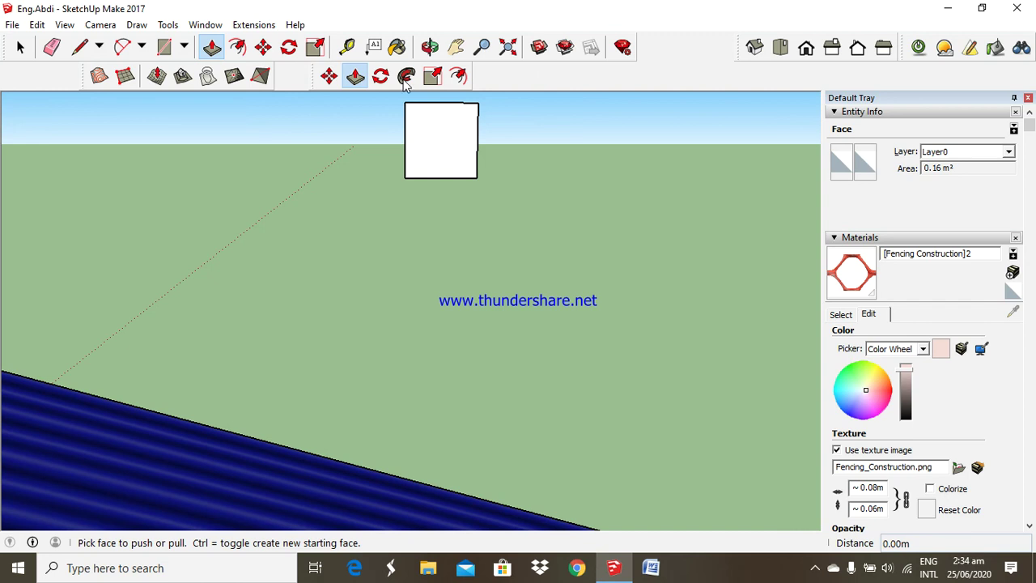
Inset the square's face again with a 0.02 offset
left_click(458, 76)
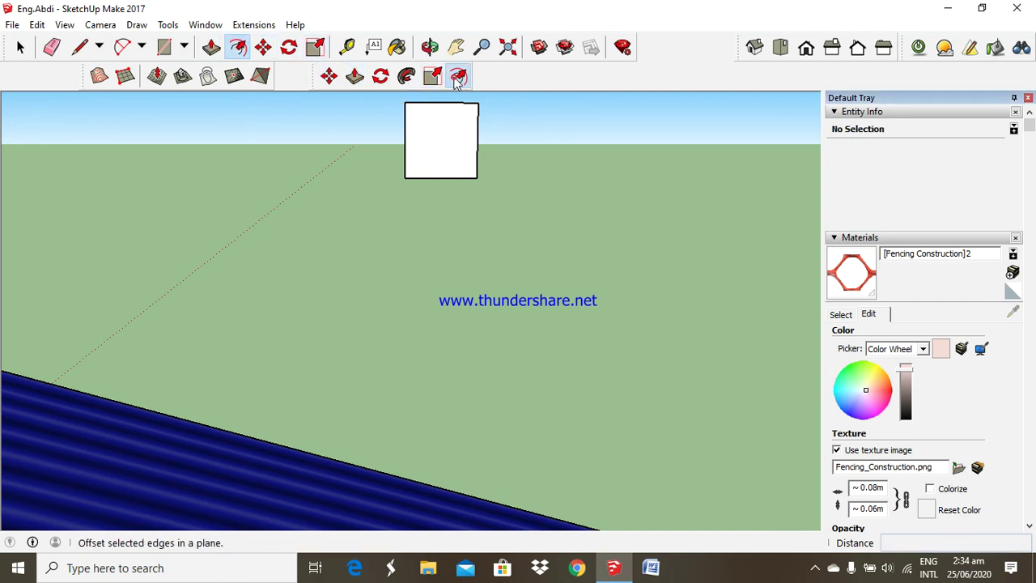
left_click(437, 148)
type("0.02")
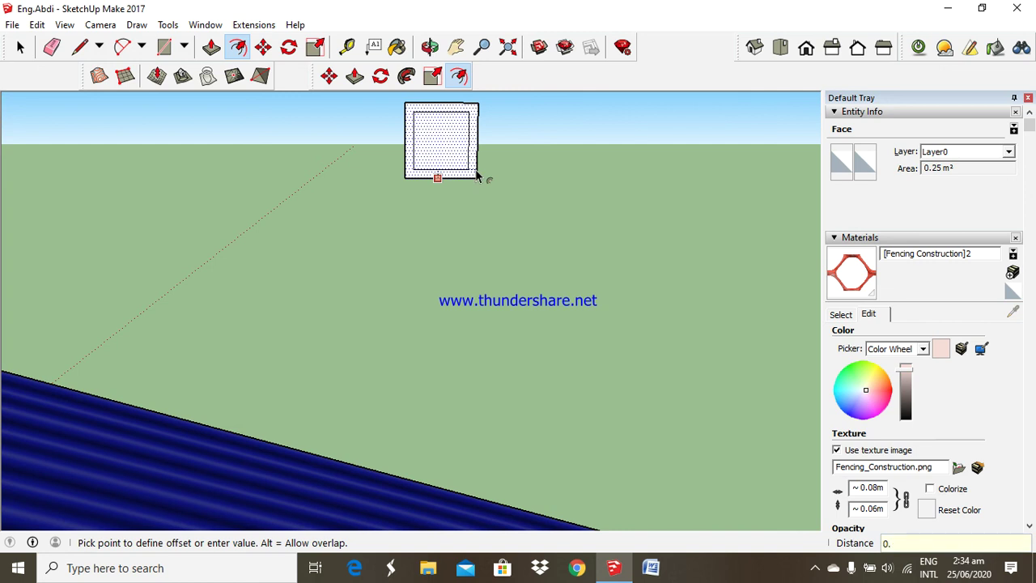
key("Return")
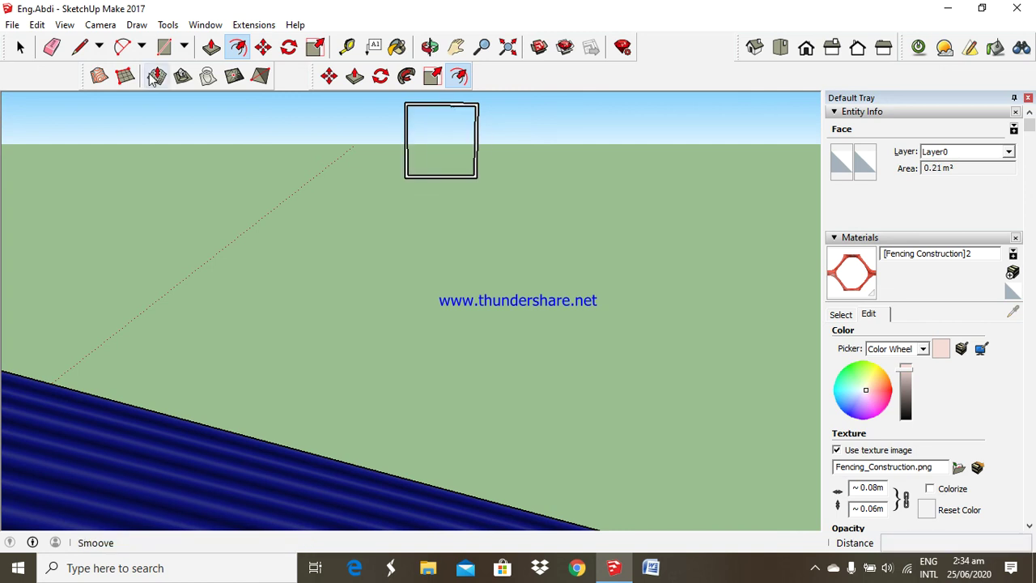
Pull the border face out 0.02 m to form a thin raised frame
left_click(209, 47)
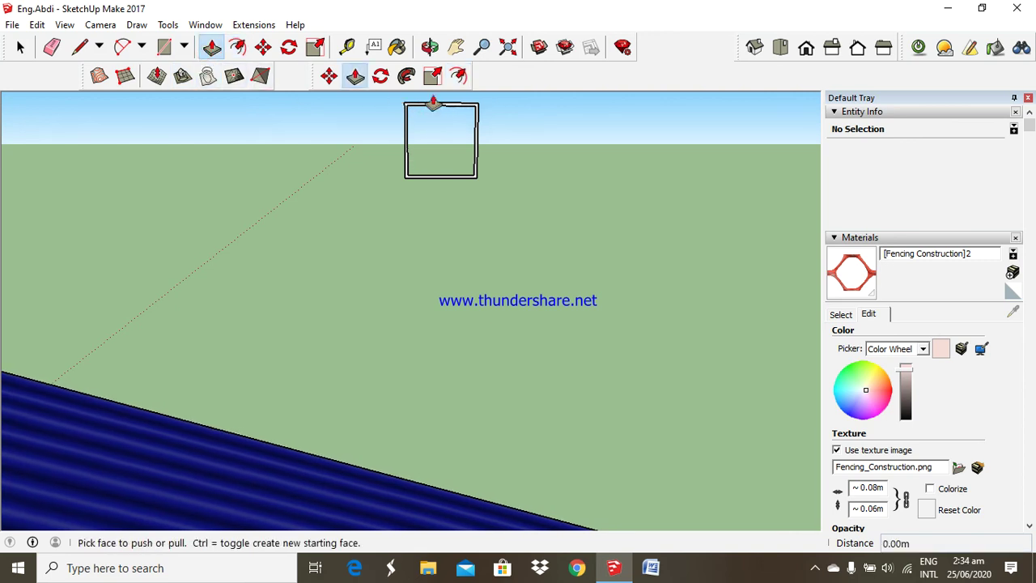
scroll(433, 102, "up", 1)
scroll(421, 105, "up", 1)
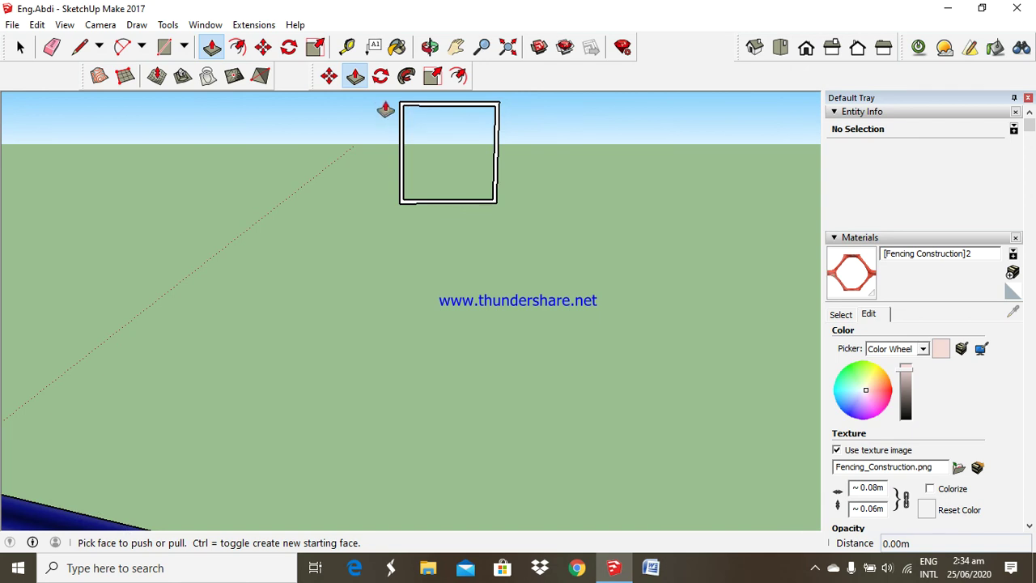
scroll(398, 110, "up", 1)
scroll(399, 111, "up", 1)
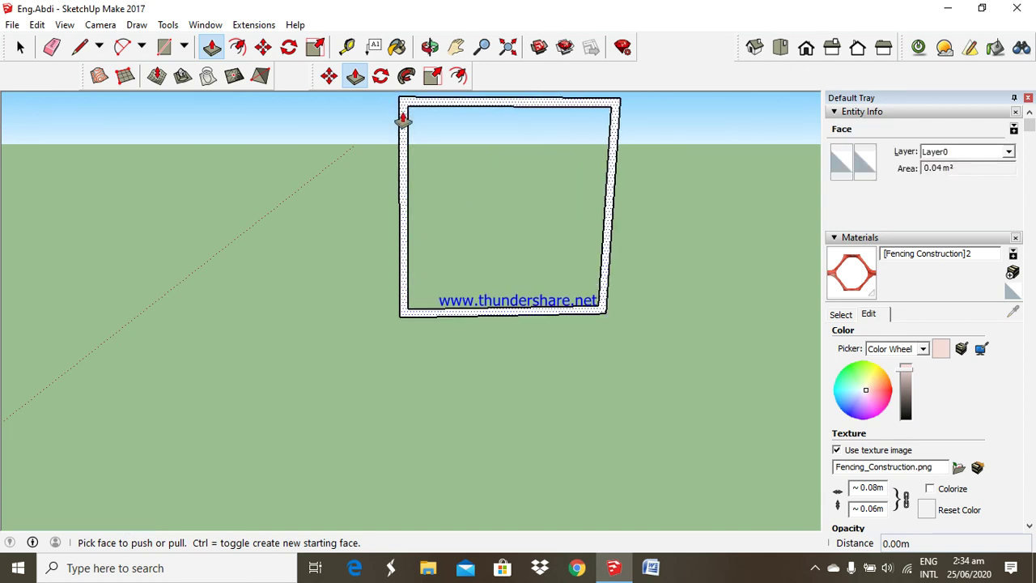
left_click(399, 113)
left_click(494, 132)
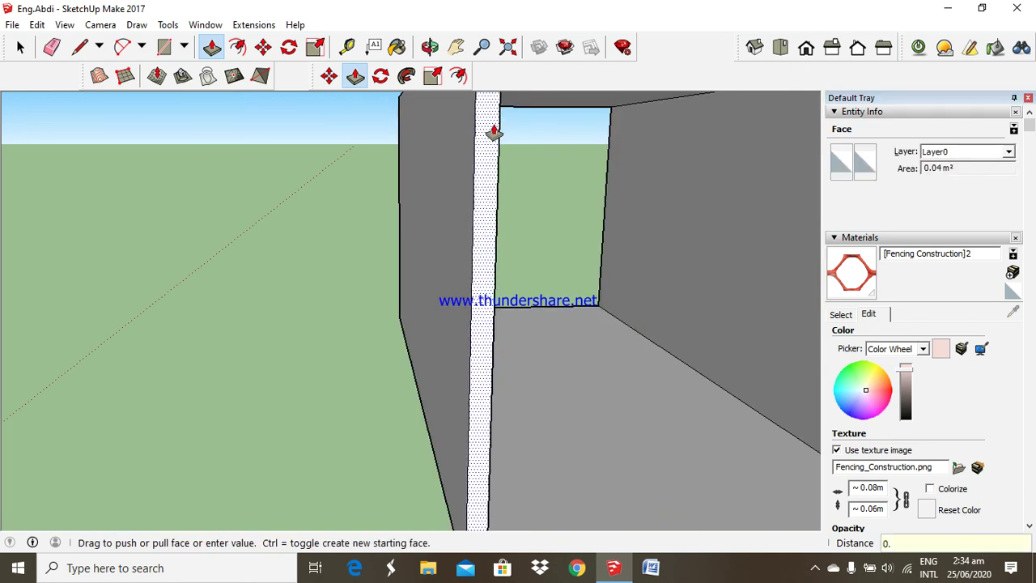
type("0")
left_click(493, 132)
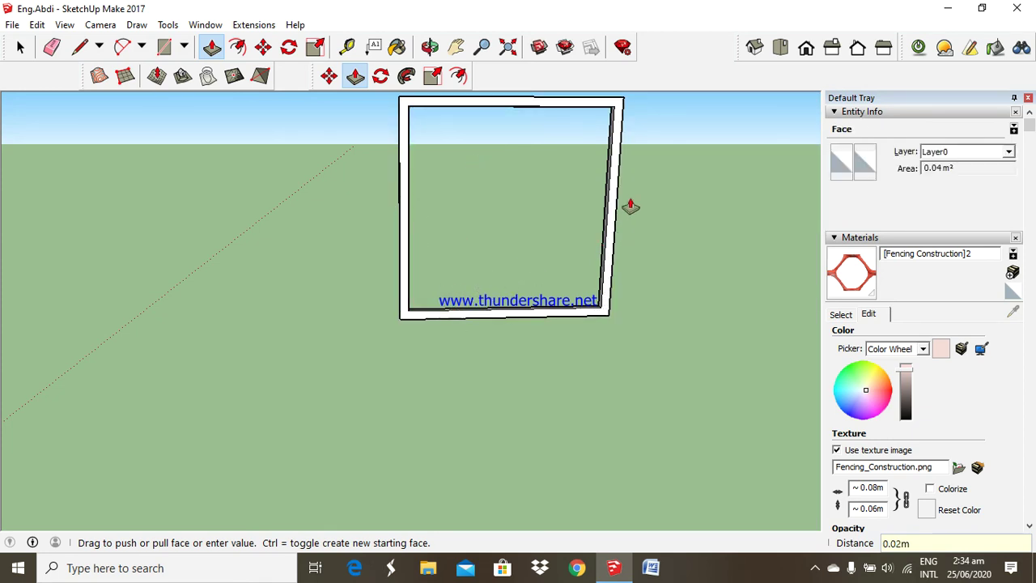
left_click(445, 157)
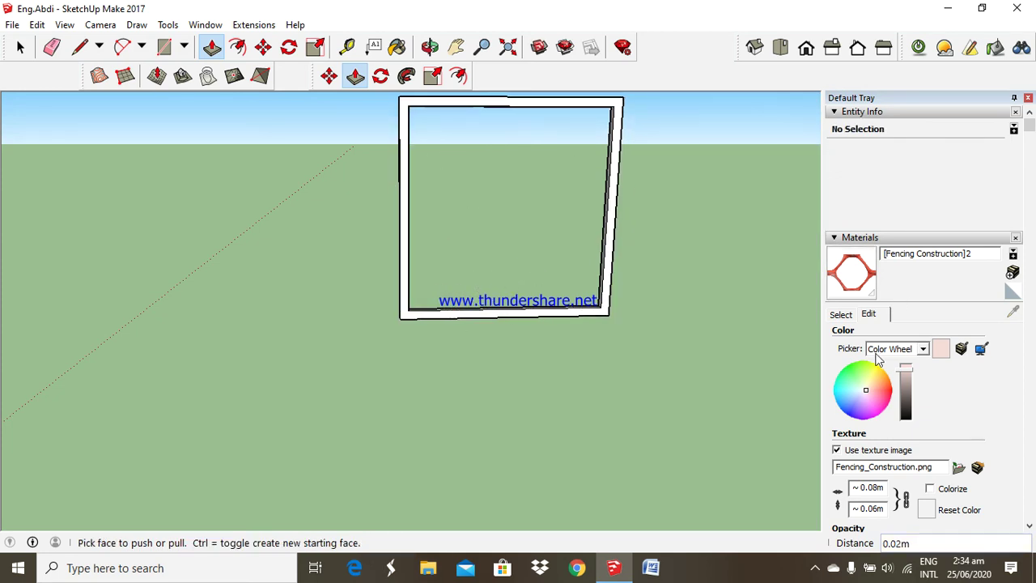
Paint the square frame with Aluminum from the Metal materials collection
left_click(838, 315)
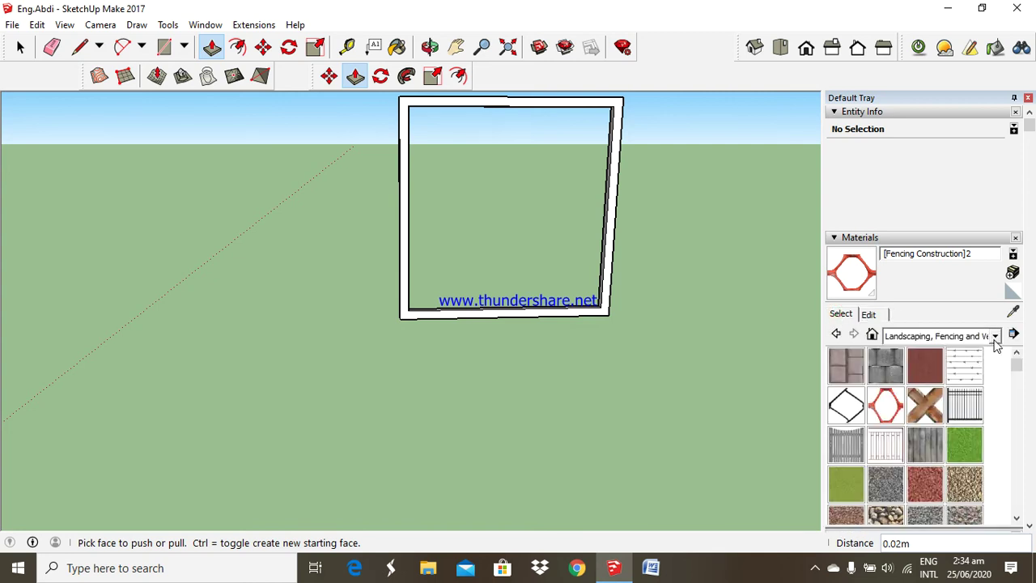
left_click(995, 337)
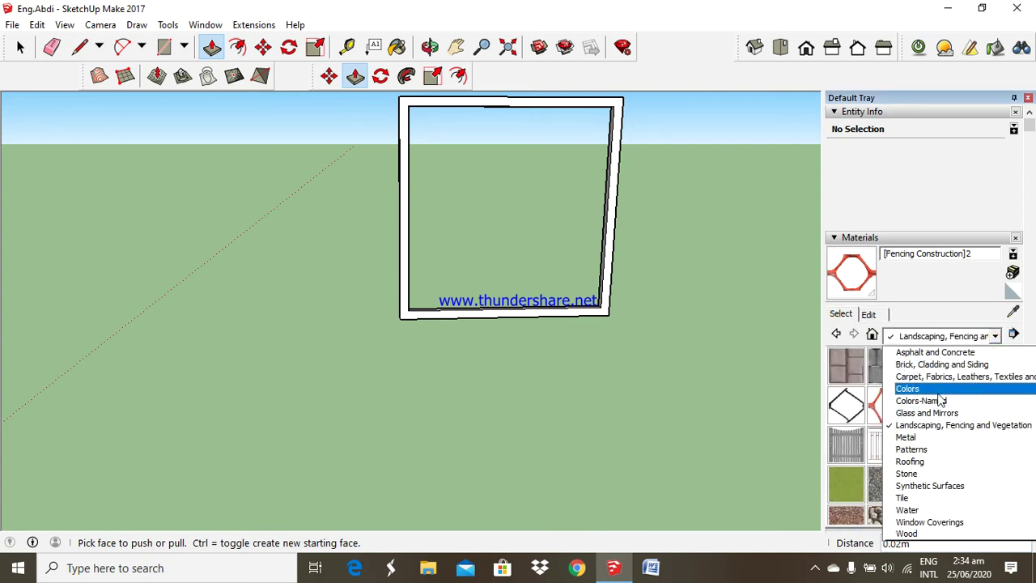
left_click(919, 436)
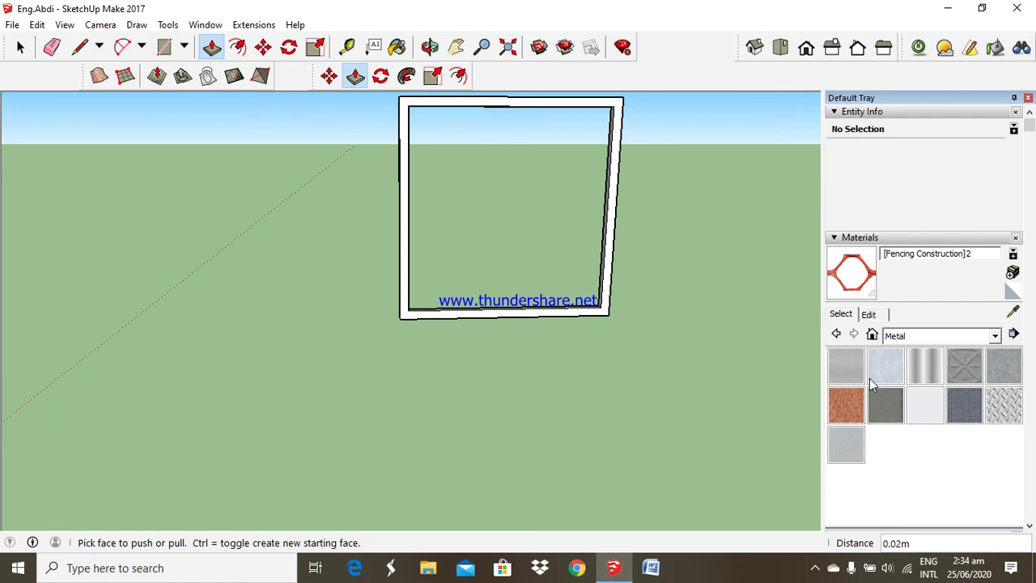
left_click(829, 362)
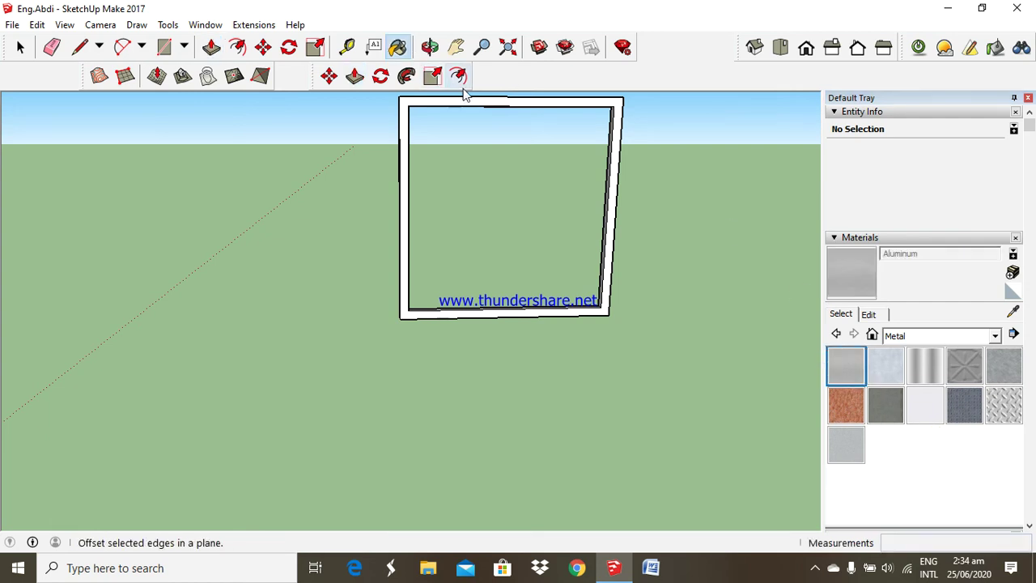
left_click(480, 101)
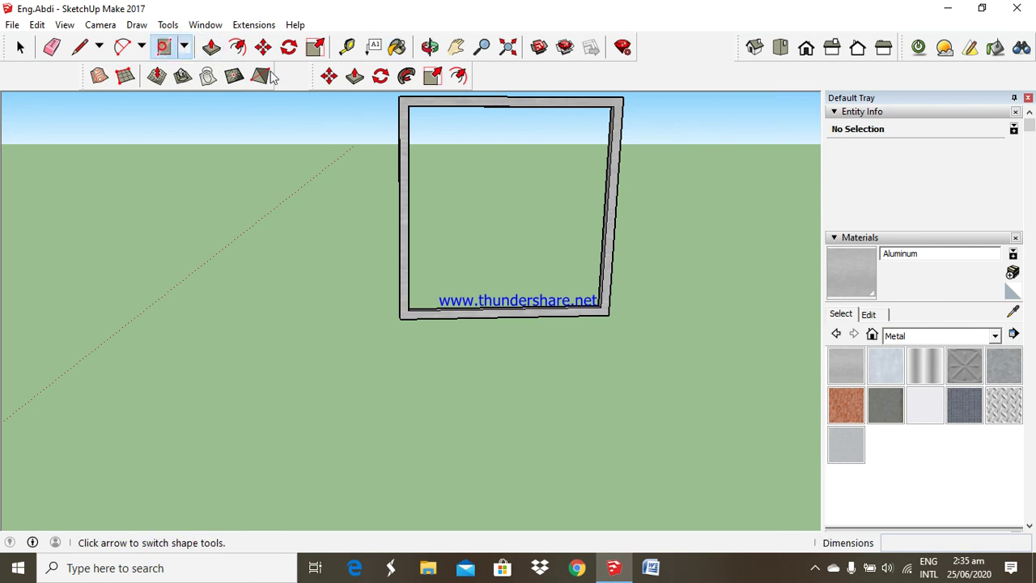
Draw a pane inside the frame and paint it Translucent Glass Sky Reflection
left_click(408, 105)
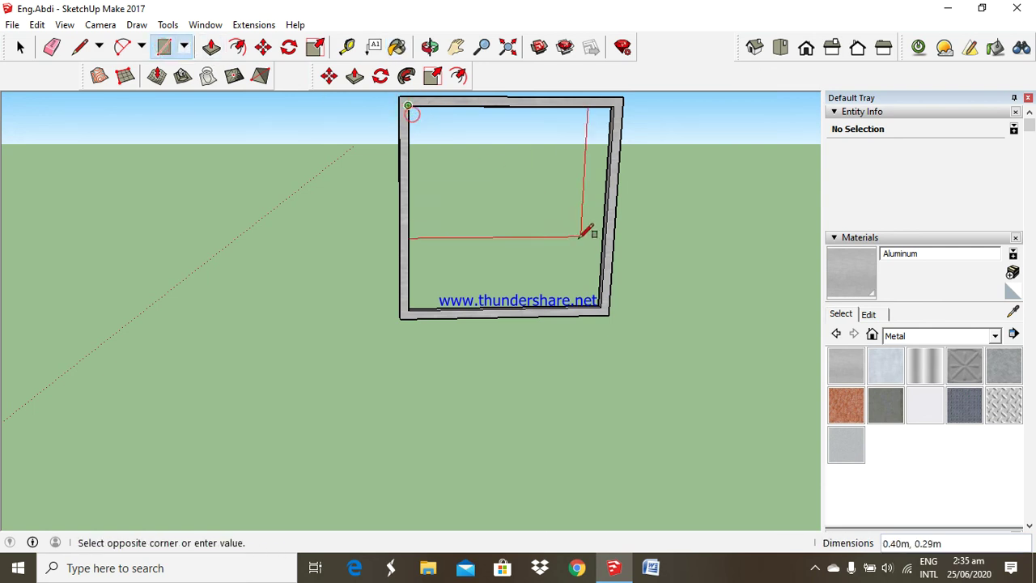
left_click(601, 306)
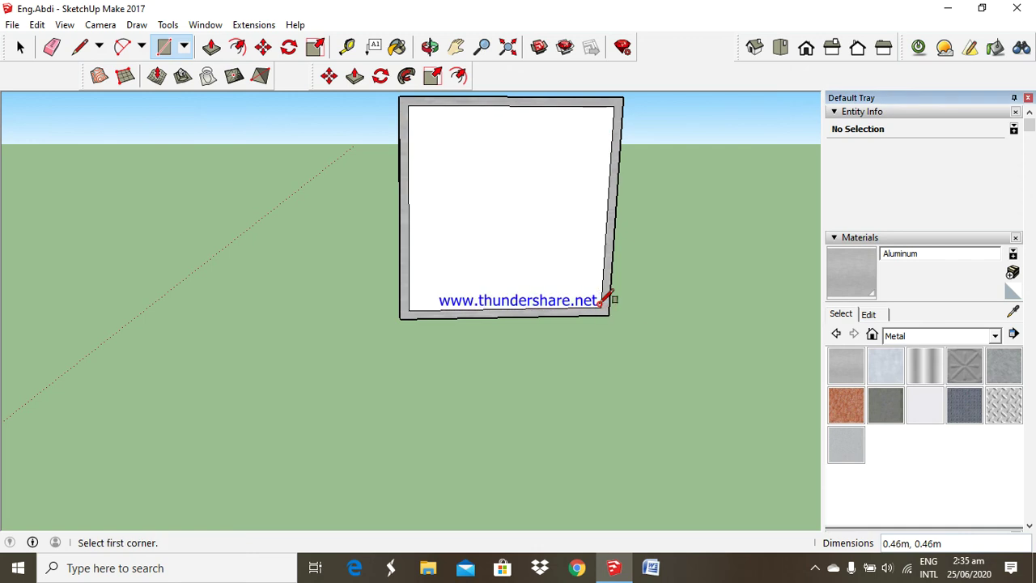
left_click(995, 338)
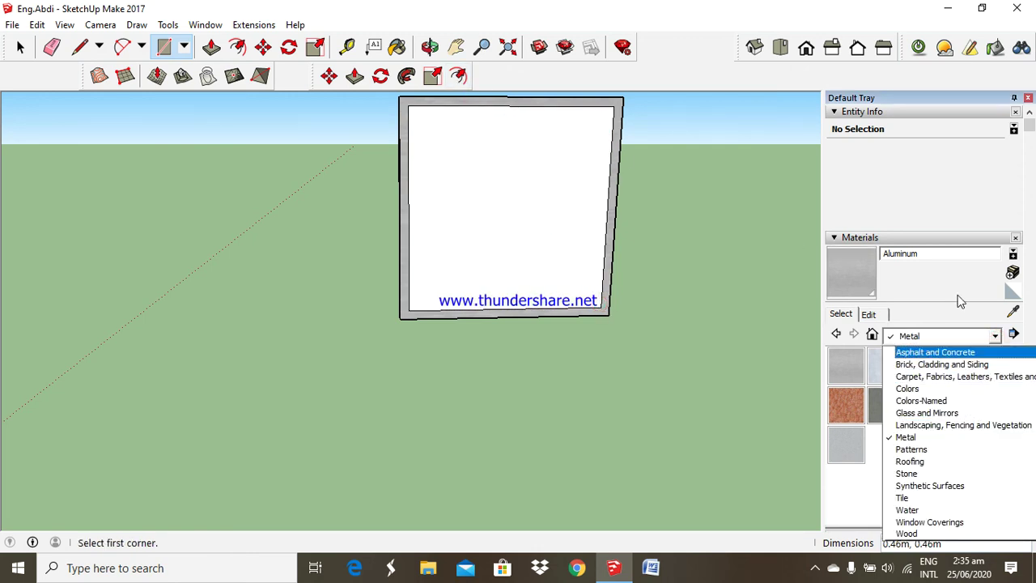
left_click(963, 414)
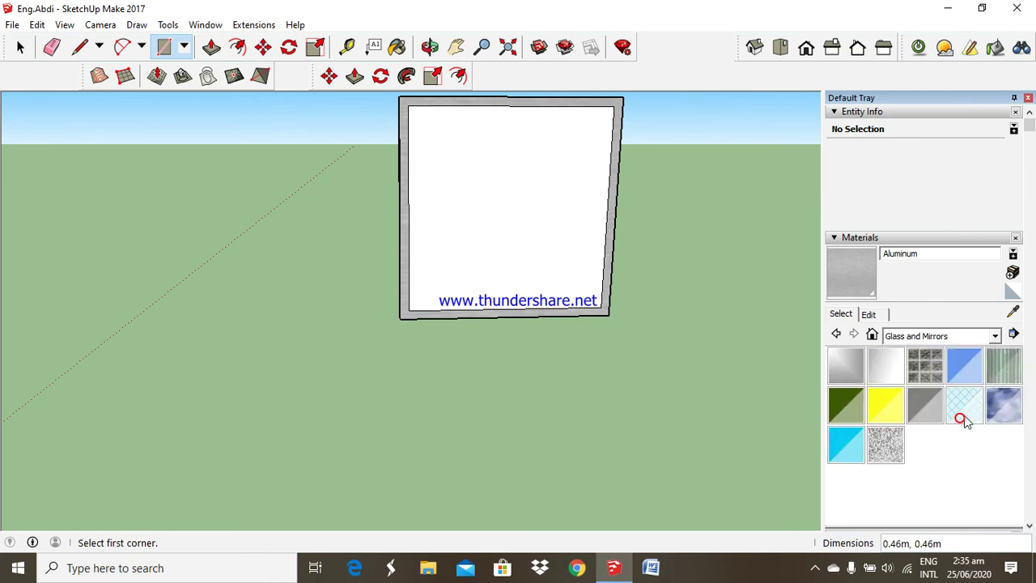
left_click(1001, 408)
left_click(434, 188)
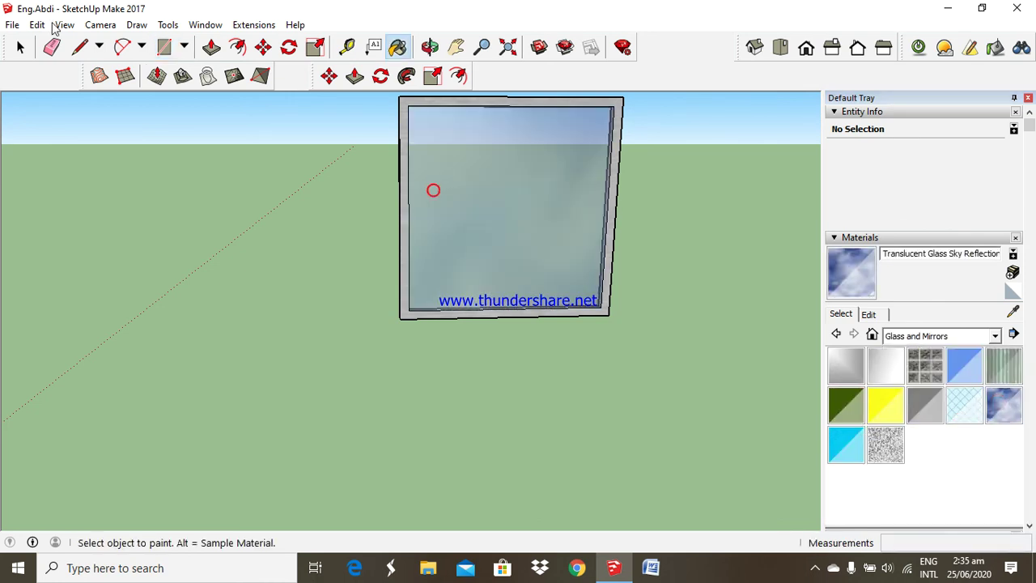
Select the frame and glass together and make them a single group
scroll(478, 246, "down", 3)
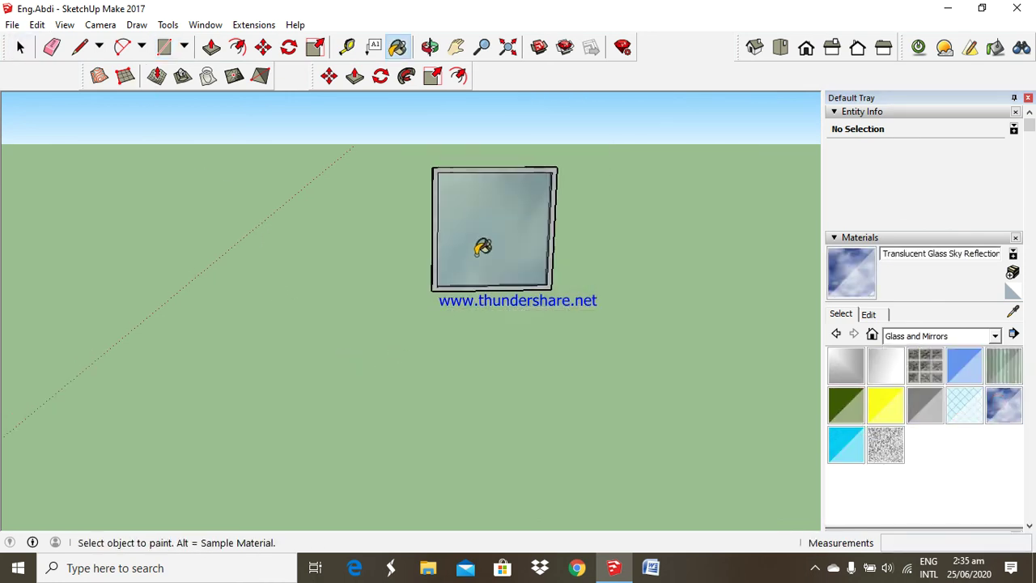
left_click(23, 50)
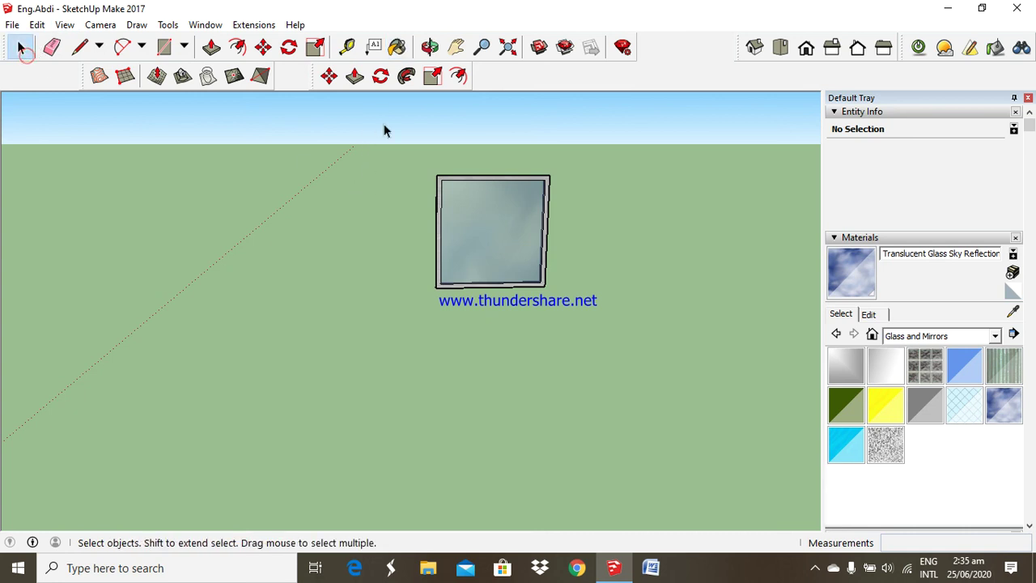
left_click_drag(572, 324, 574, 317)
right_click(522, 188)
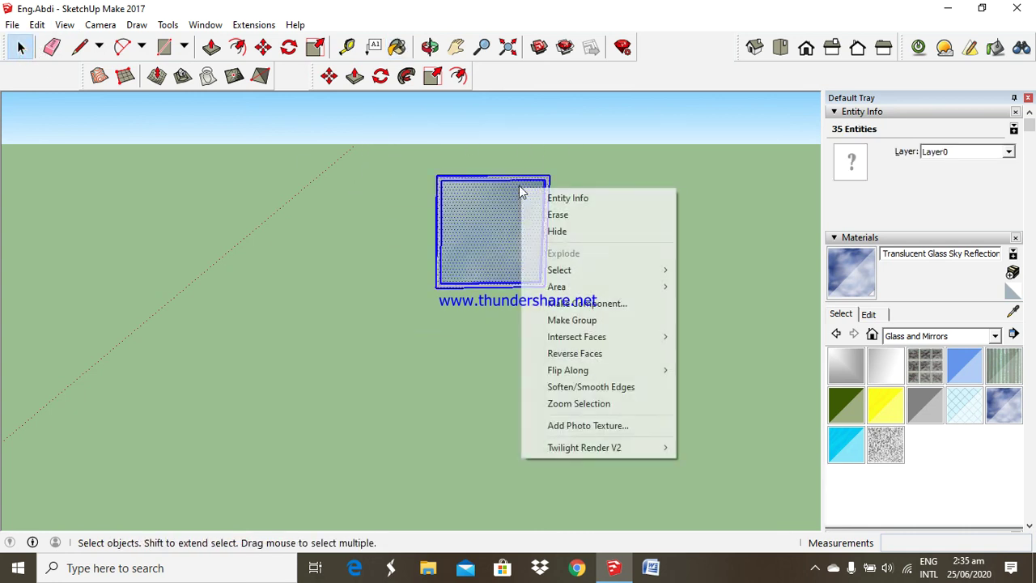
left_click(569, 323)
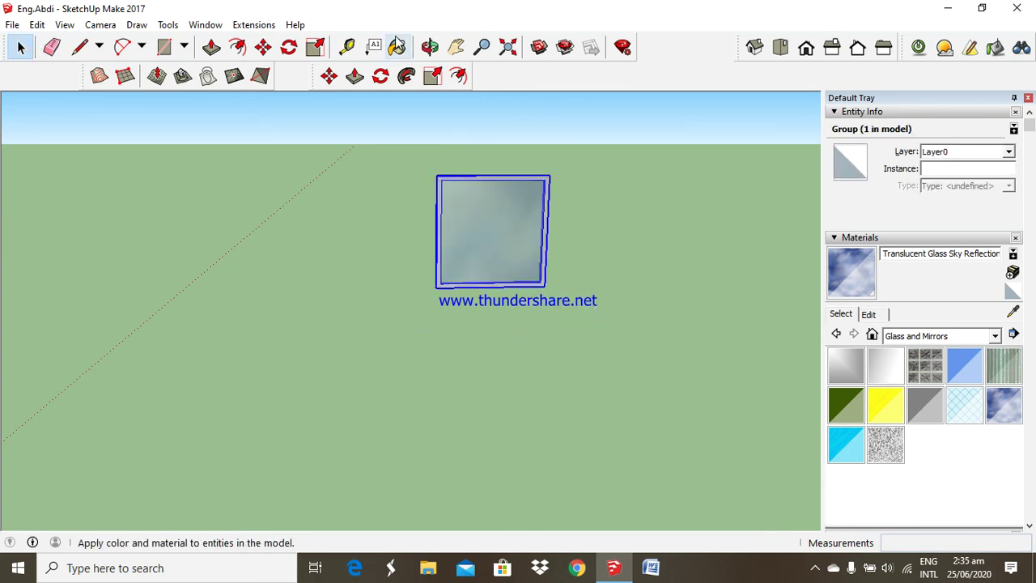
Move the window group by its corner onto the house's end wall
left_click(330, 74)
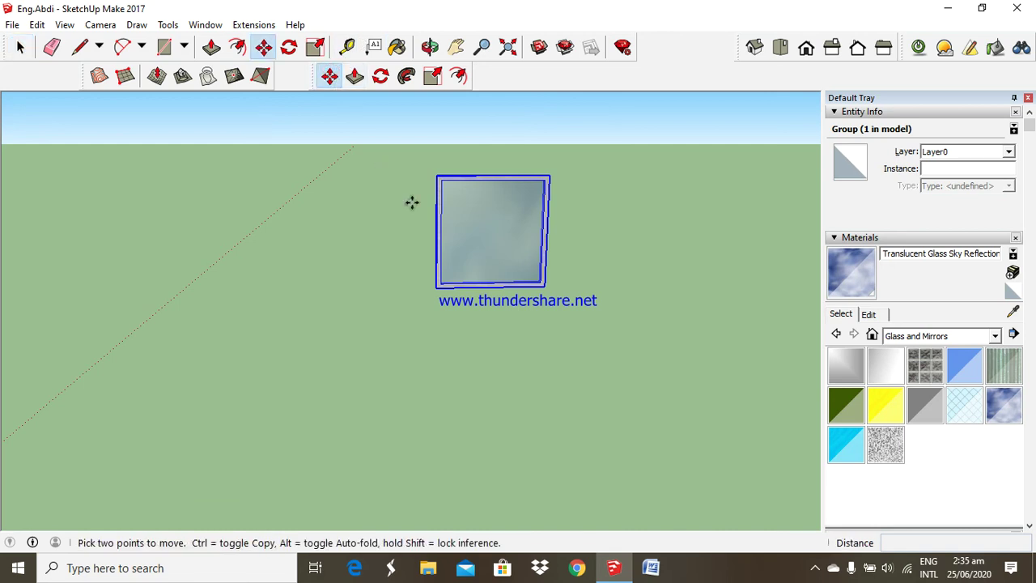
left_click(438, 286)
scroll(443, 286, "down", 3)
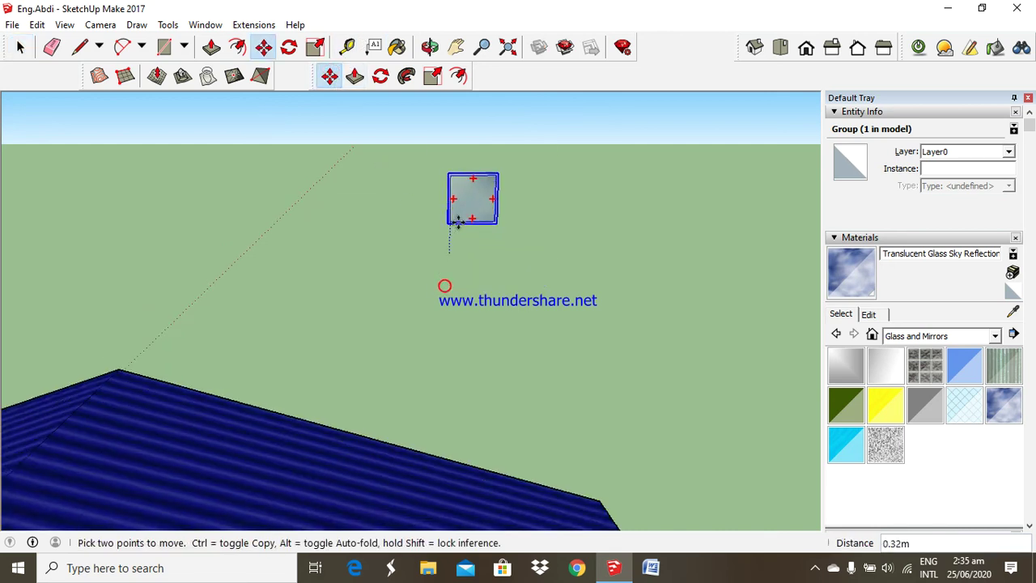
scroll(454, 284, "down", 3)
scroll(477, 287, "down", 3)
scroll(486, 267, "up", 2)
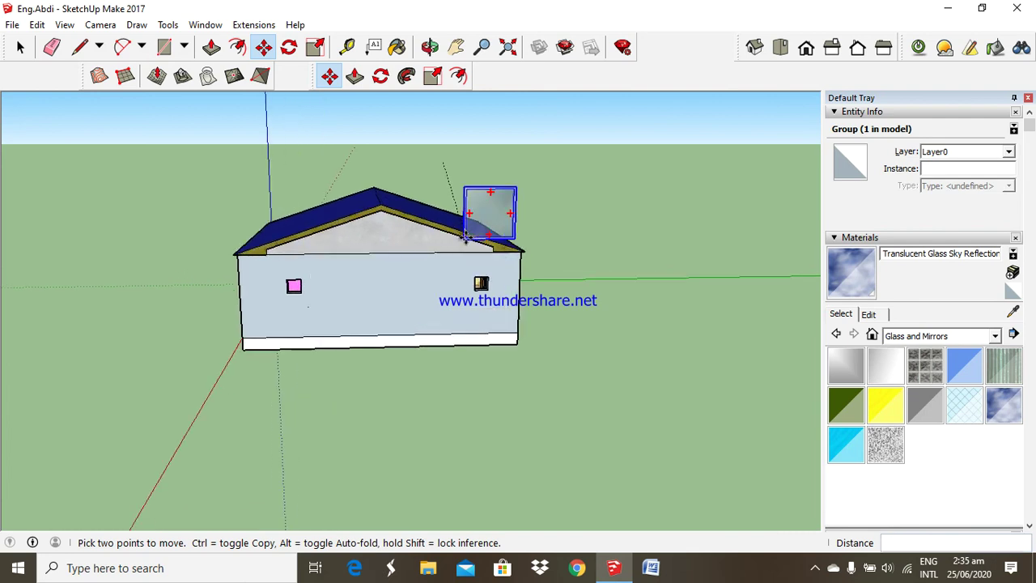
scroll(465, 243, "up", 2)
scroll(473, 275, "up", 2)
scroll(486, 278, "up", 2)
scroll(489, 227, "down", 1)
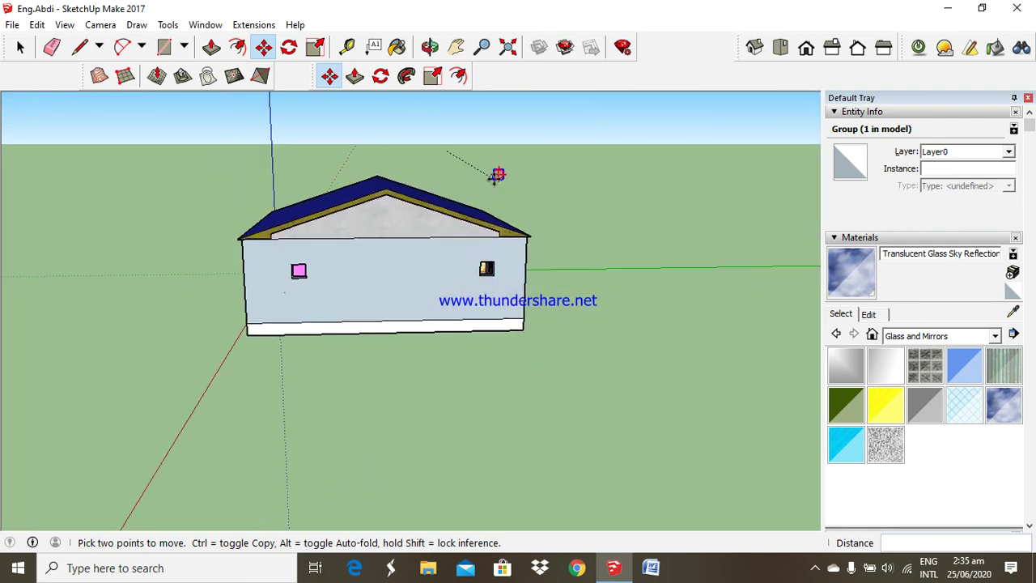
scroll(502, 210, "up", 2)
scroll(493, 218, "up", 2)
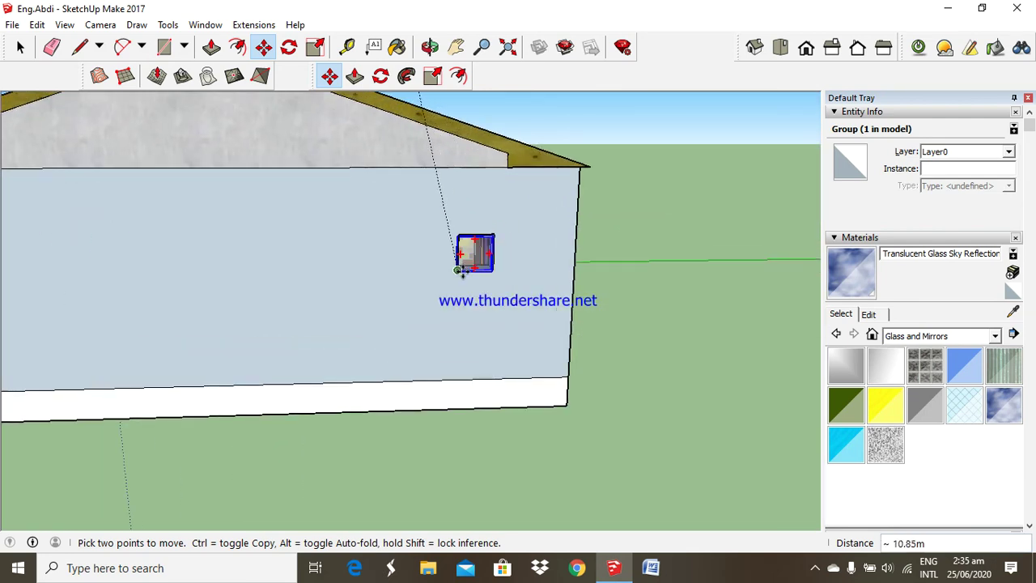
scroll(467, 265, "up", 3)
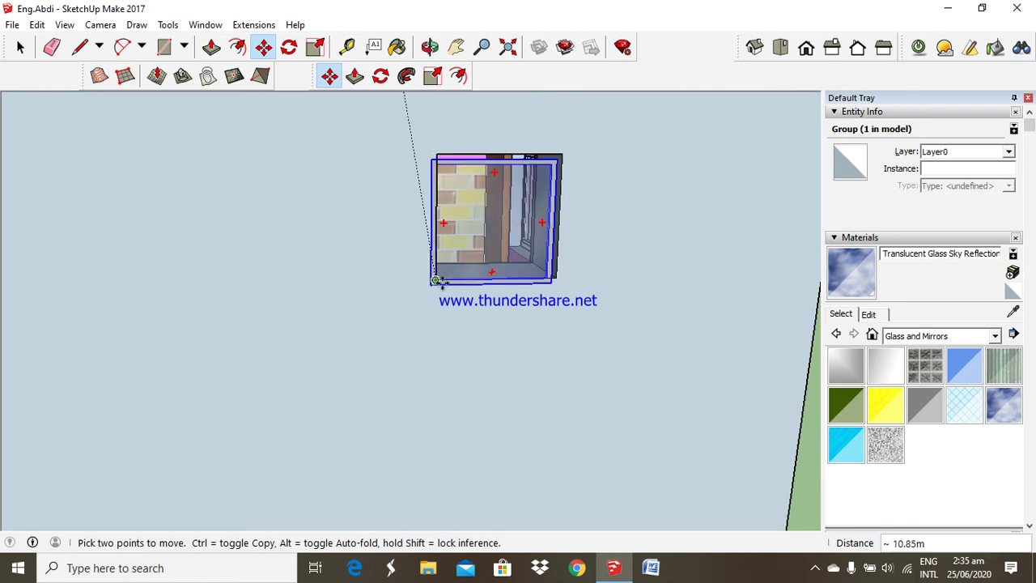
left_click(391, 252)
left_click(390, 253)
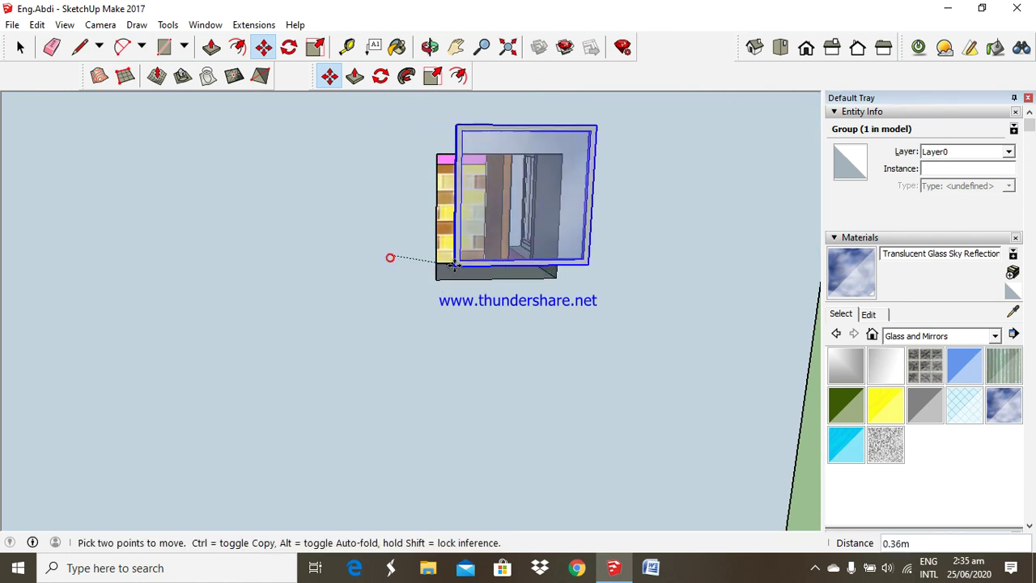
Snap the window's corner to the opening's corner and fine-tune its position
scroll(432, 276, "up", 2)
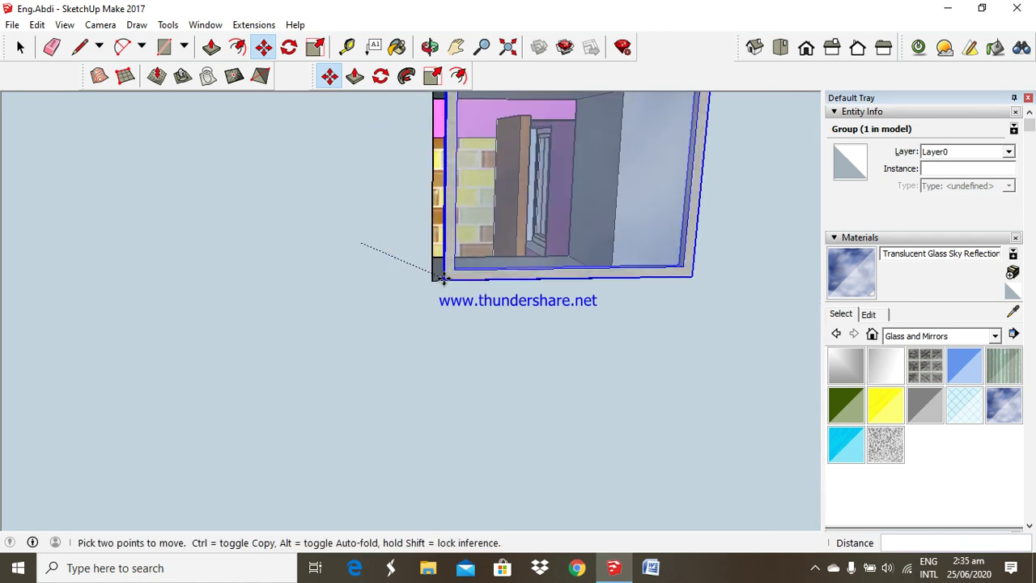
scroll(441, 278, "up", 2)
left_click(428, 289)
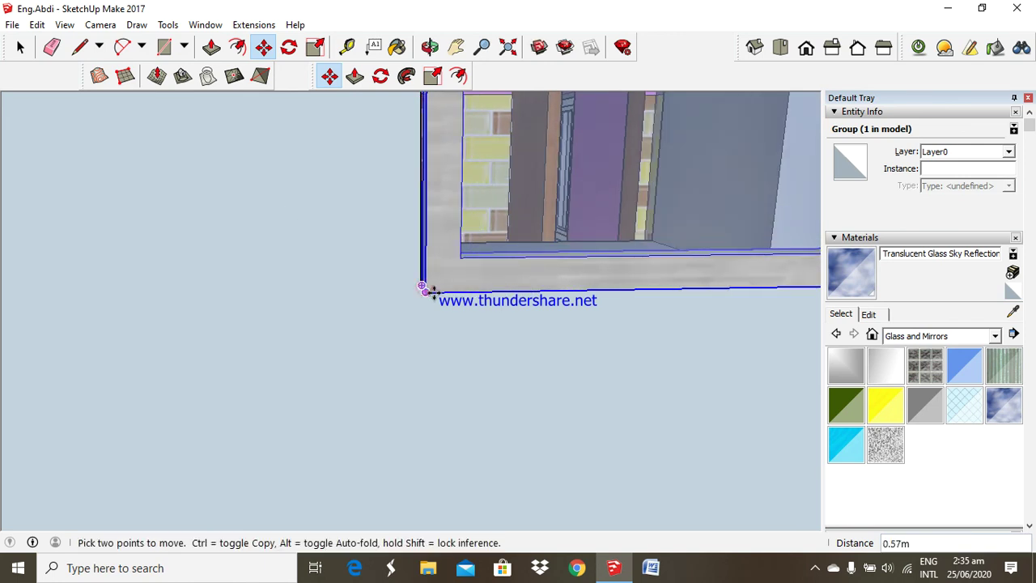
left_click(427, 288)
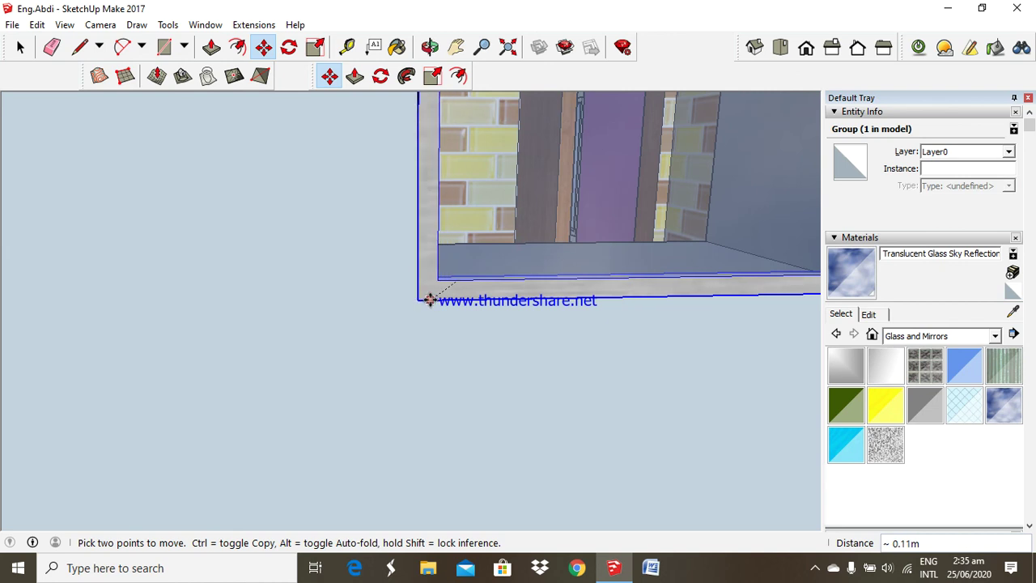
left_click(430, 300)
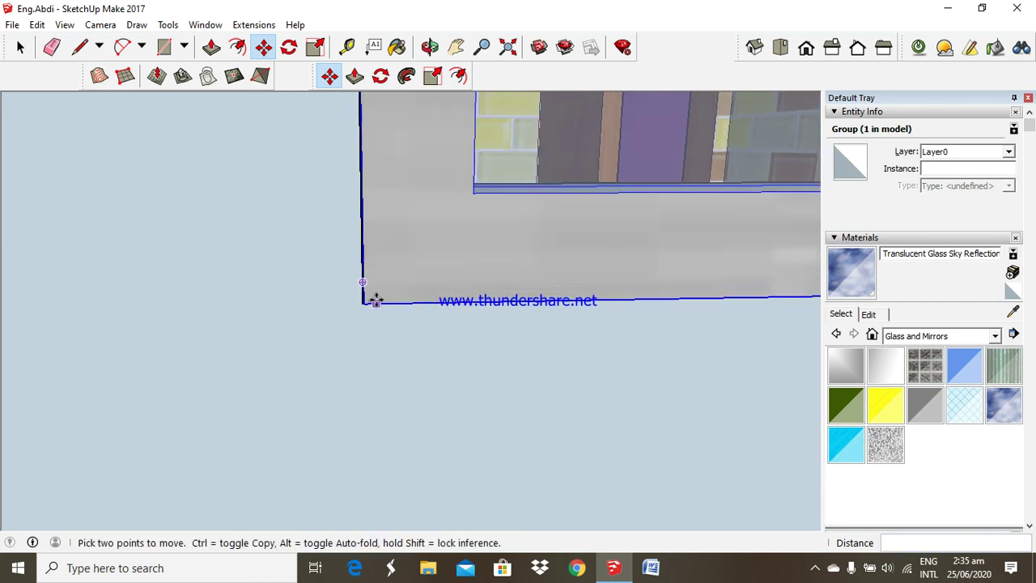
left_click(362, 303)
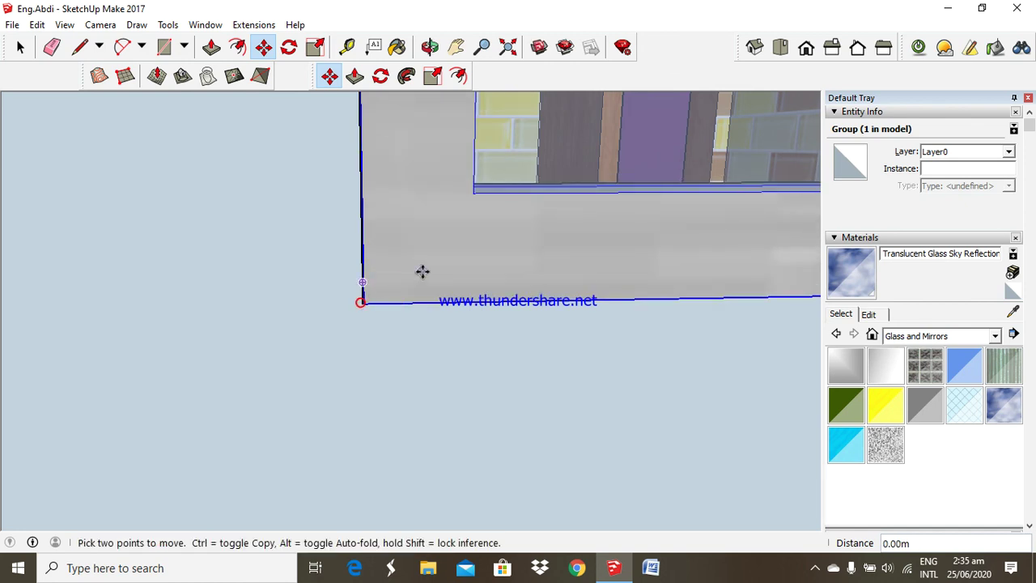
scroll(396, 296, "down", 2)
scroll(393, 296, "down", 2)
scroll(405, 300, "down", 2)
scroll(398, 298, "up", 1)
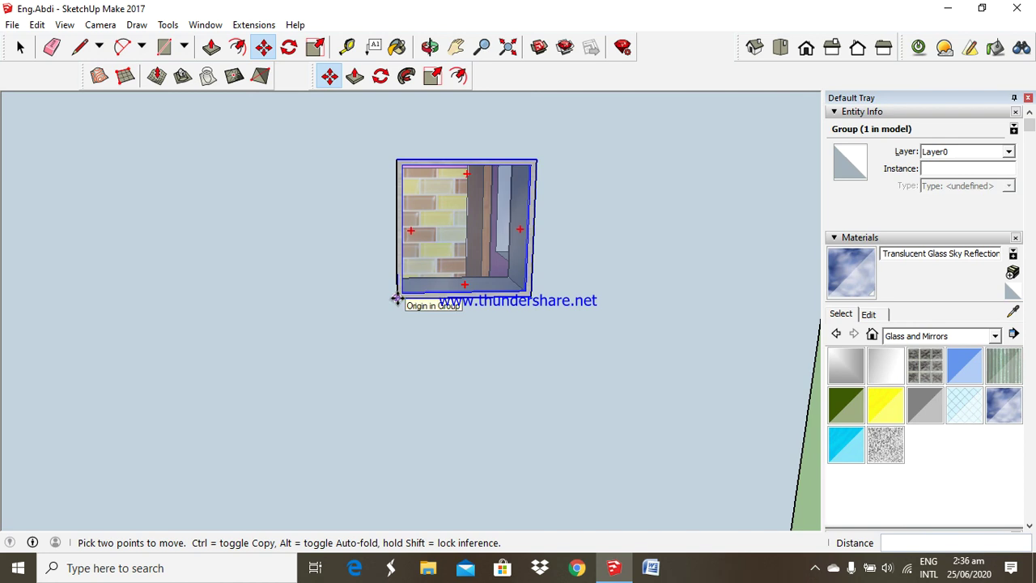
Ctrl-copy the window group and place the copy at the frame corner
left_click(396, 297)
key("ctrl")
scroll(397, 296, "down", 2)
scroll(396, 276, "down", 2)
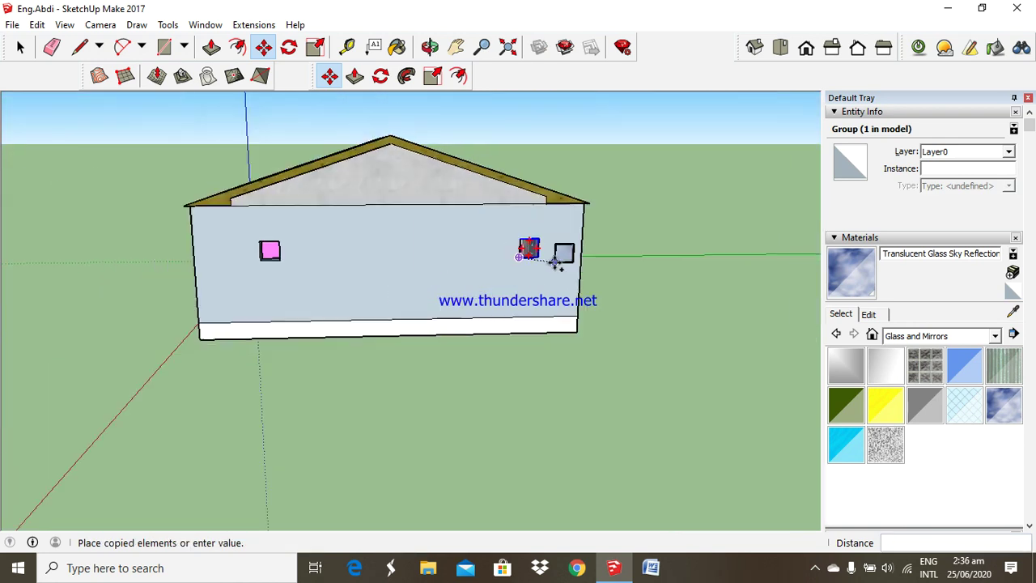
scroll(273, 250, "up", 2)
scroll(224, 266, "up", 2)
scroll(242, 275, "up", 2)
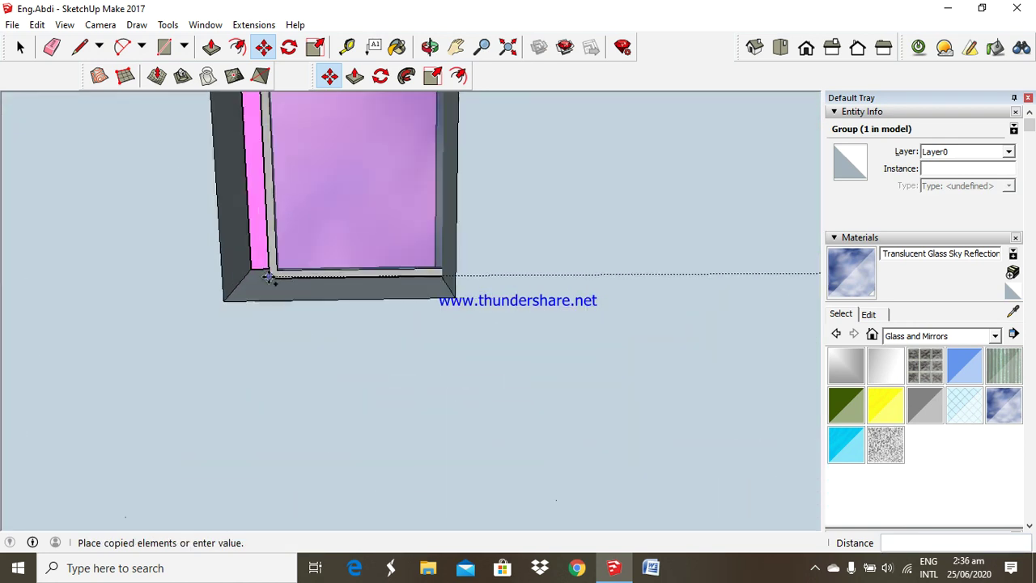
scroll(222, 296, "up", 1)
left_click(212, 308)
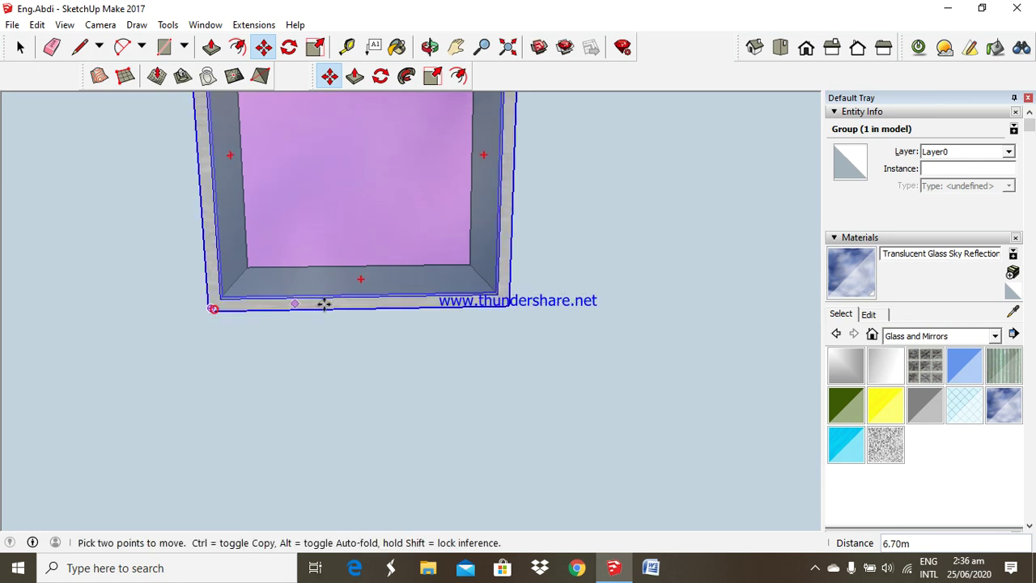
From an angled view, move the window copy out to the wall's edge
left_click(429, 47)
mouse_move(518, 227)
left_mouse_down()
mouse_move(541, 251)
mouse_move(620, 268)
mouse_move(397, 393)
mouse_move(442, 426)
mouse_move(445, 345)
mouse_move(433, 328)
left_mouse_up()
left_click(263, 47)
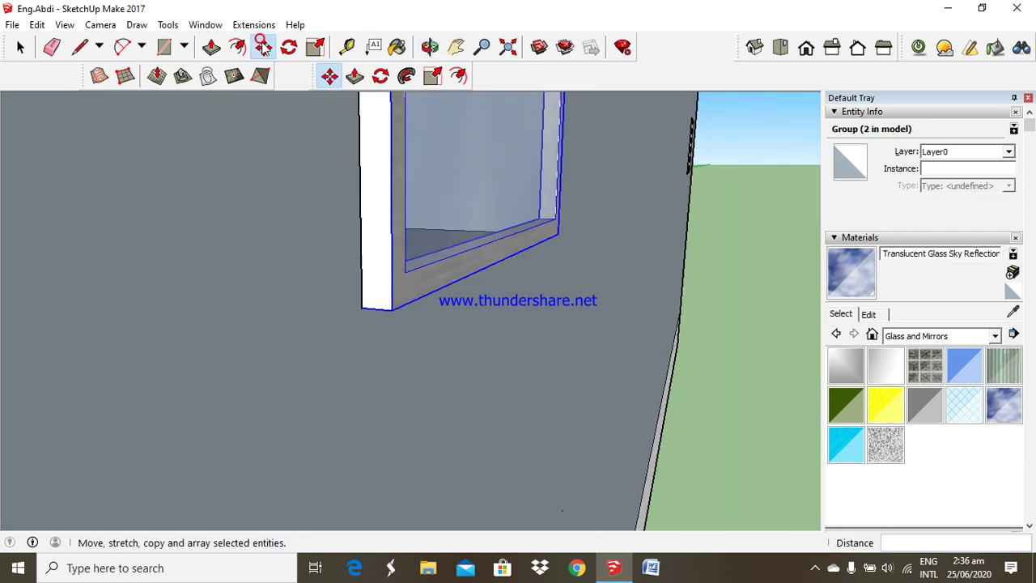
left_click(392, 311)
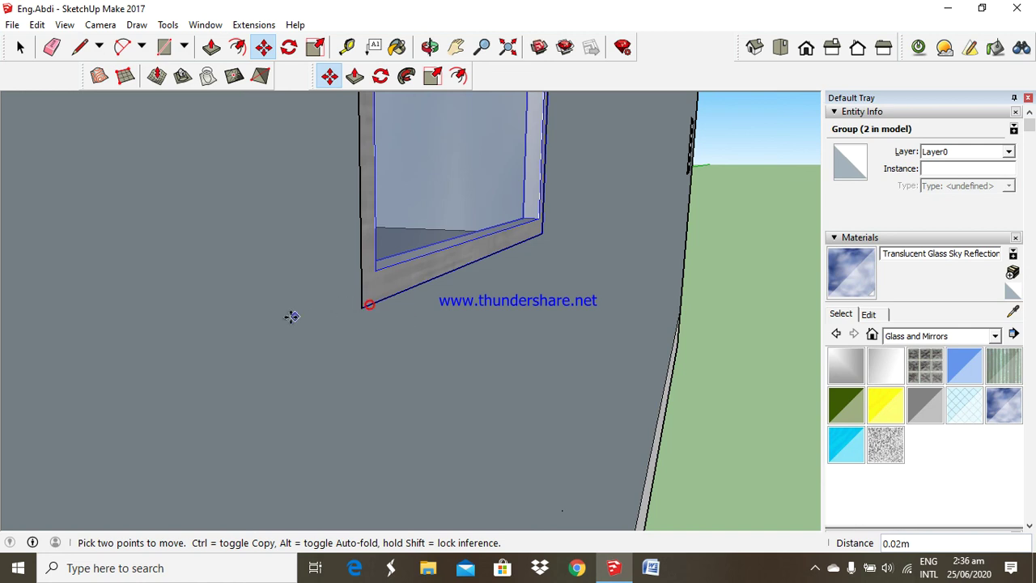
mouse_move(291, 317)
middle_mouse_down()
mouse_move(623, 184)
mouse_move(575, 222)
mouse_move(608, 316)
mouse_move(614, 303)
mouse_move(578, 295)
middle_mouse_up()
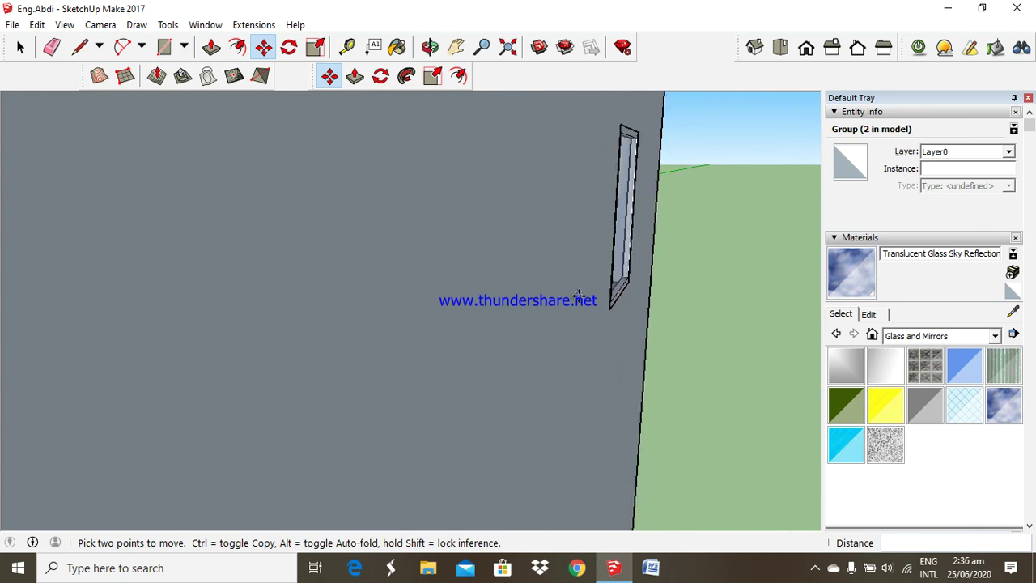
scroll(578, 295, "down", 3)
scroll(593, 262, "down", 4)
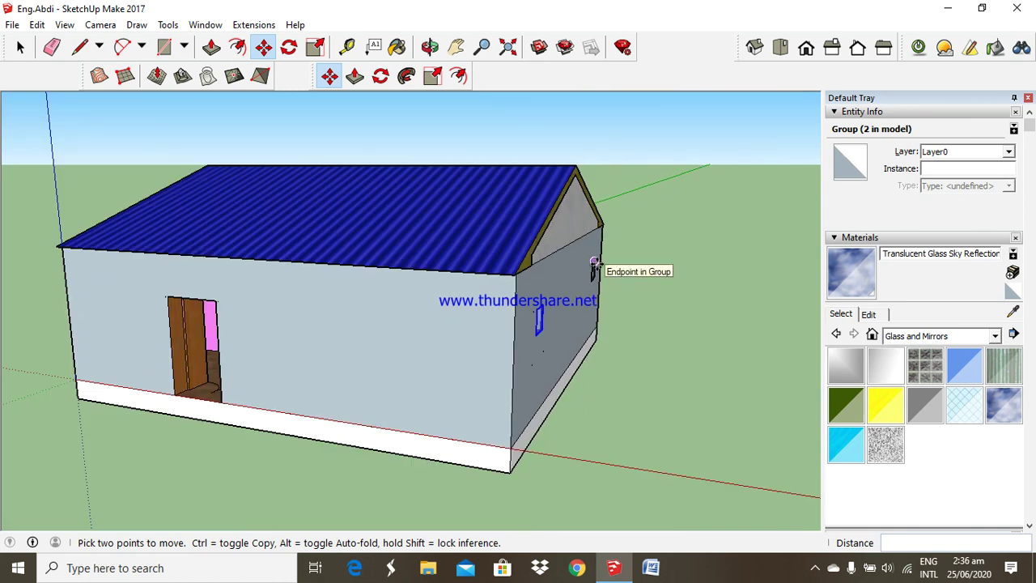
left_click(430, 47)
mouse_move(348, 234)
left_mouse_down()
mouse_move(346, 338)
mouse_move(324, 273)
left_mouse_up()
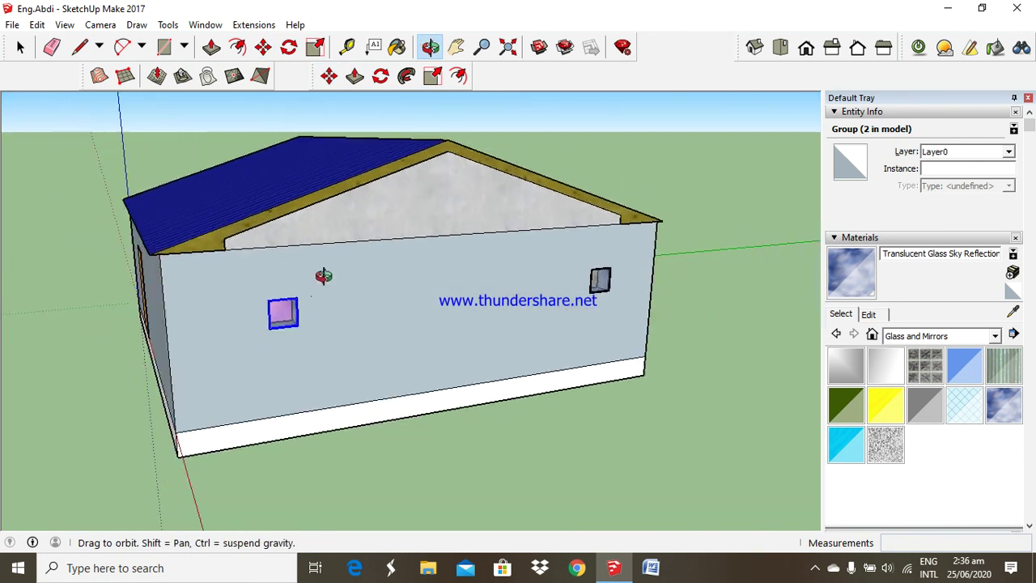
left_click(20, 47)
left_click(29, 114)
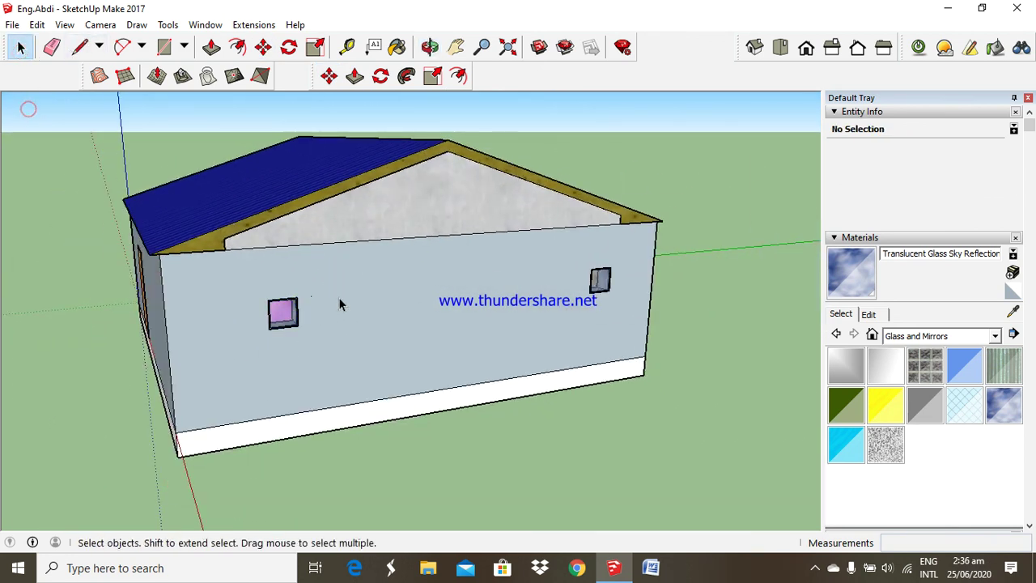
scroll(279, 315, "up", 2)
scroll(287, 320, "up", 4)
scroll(189, 303, "down", 2)
middle_click_drag(189, 302, 723, 279)
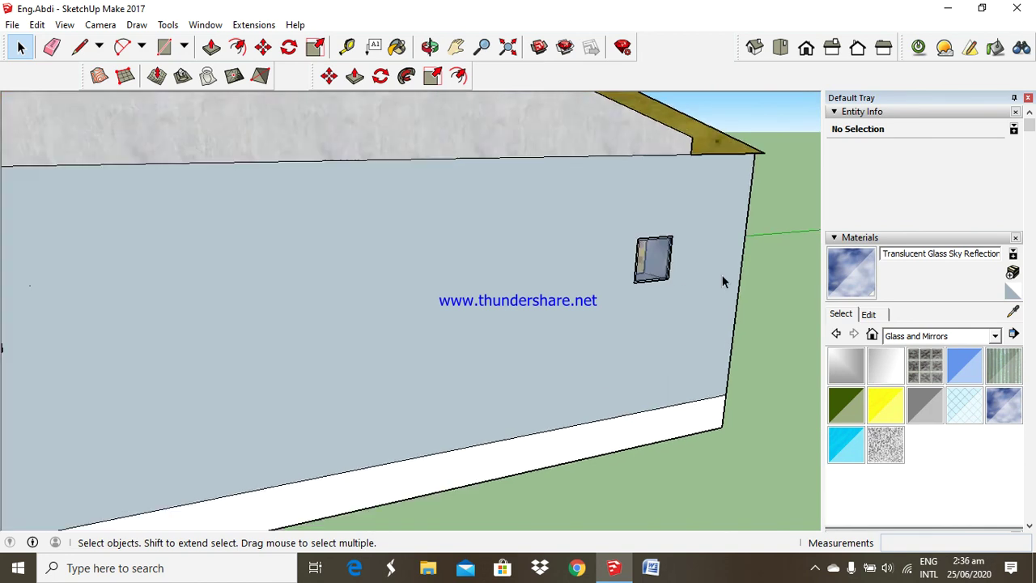
left_click(429, 47)
mouse_move(553, 174)
left_mouse_down()
mouse_move(653, 253)
mouse_move(513, 282)
left_mouse_up()
scroll(513, 282, "up", 2)
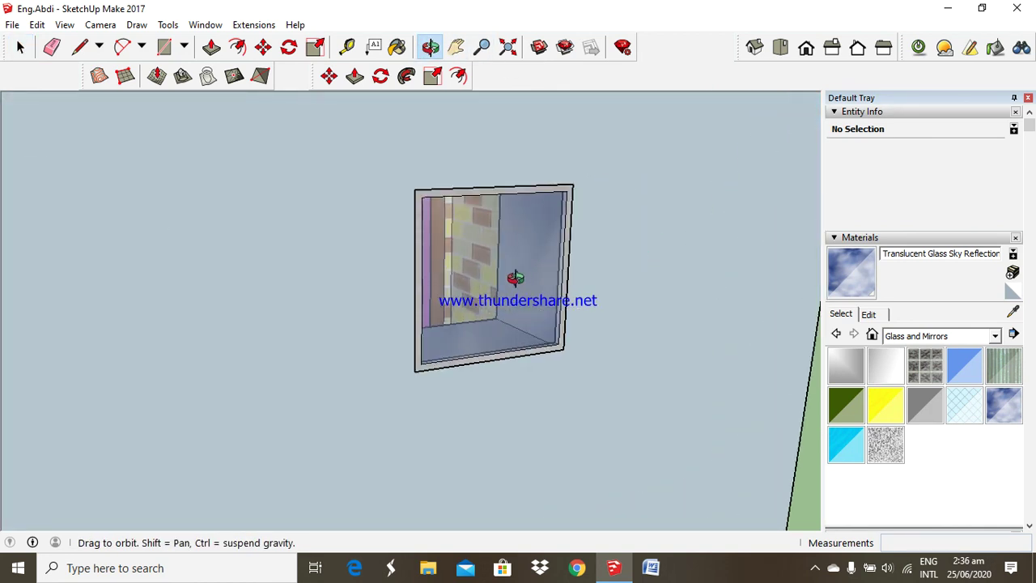
scroll(474, 277, "up", 3)
scroll(455, 264, "down", 2)
scroll(433, 227, "up", 1)
scroll(453, 229, "up", 3)
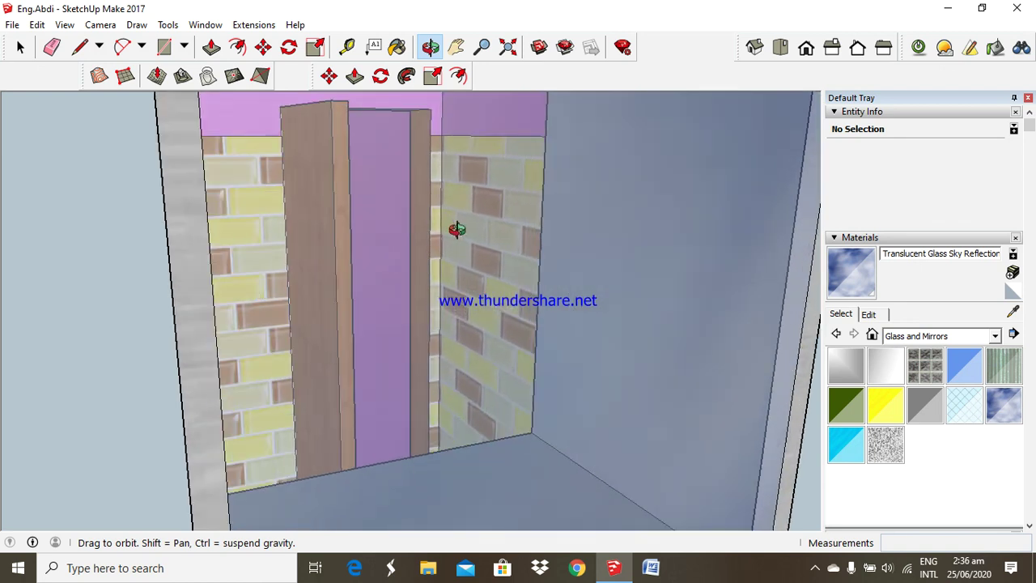
scroll(456, 229, "up", 2)
scroll(458, 229, "up", 1)
scroll(532, 247, "up", 1)
scroll(532, 247, "down", 2)
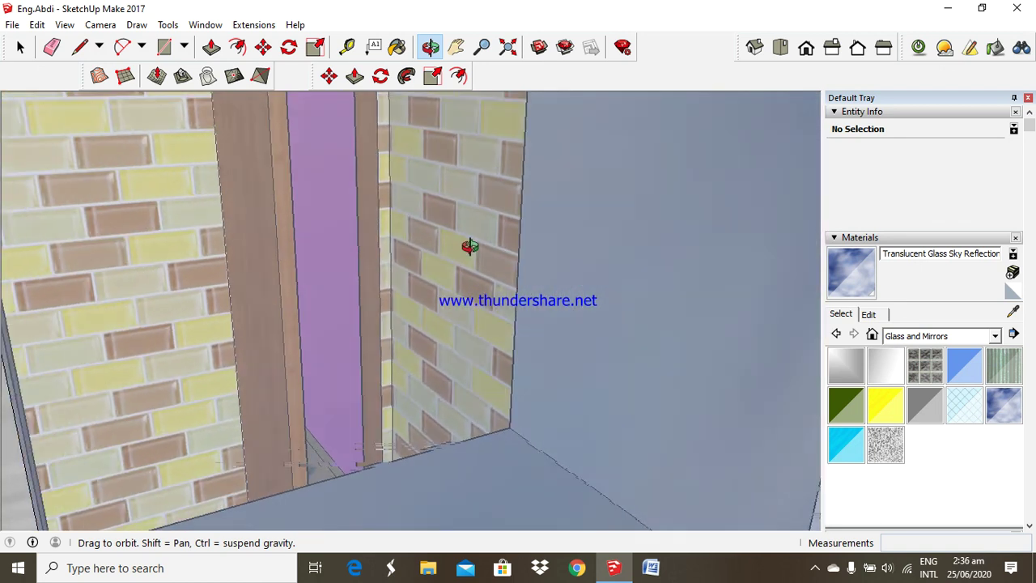
scroll(469, 242, "down", 2)
scroll(462, 245, "down", 2)
scroll(397, 204, "down", 3)
scroll(435, 265, "down", 3)
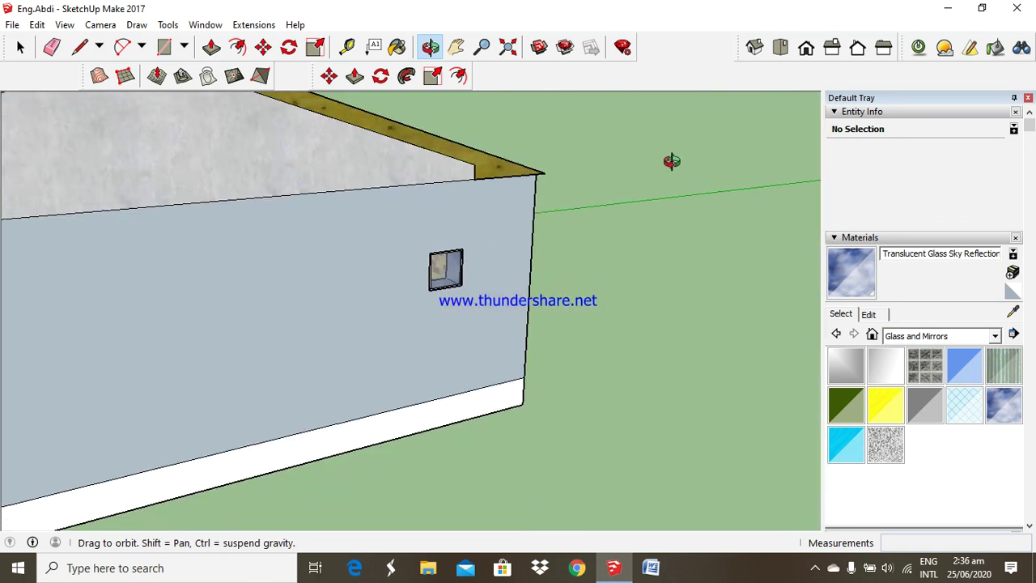
mouse_move(671, 161)
left_mouse_down()
mouse_move(322, 233)
mouse_move(449, 214)
mouse_move(229, 116)
left_mouse_up()
scroll(472, 210, "up", 3)
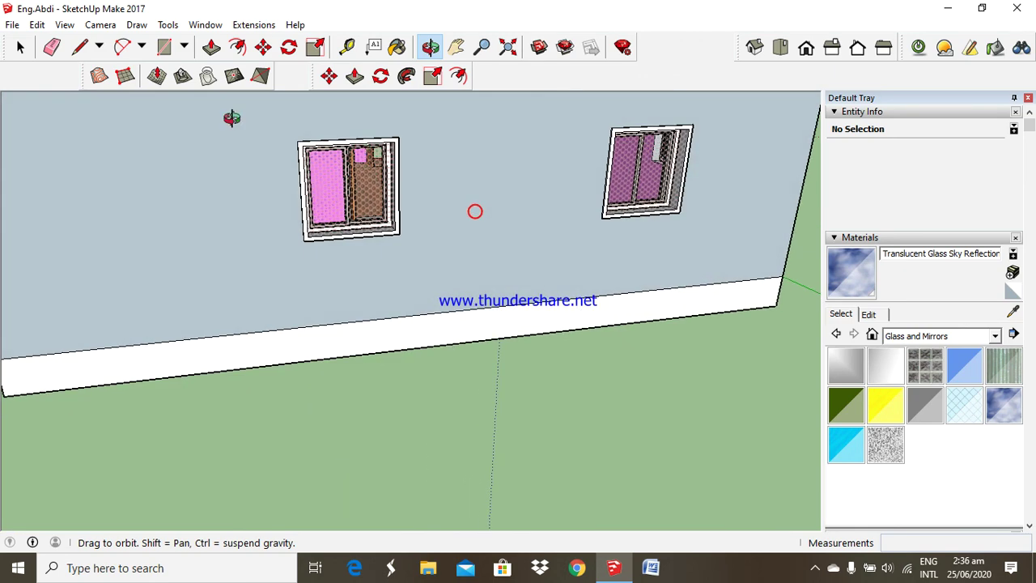
scroll(404, 194, "up", 2)
scroll(401, 193, "up", 2)
scroll(397, 192, "up", 2)
scroll(307, 161, "down", 2)
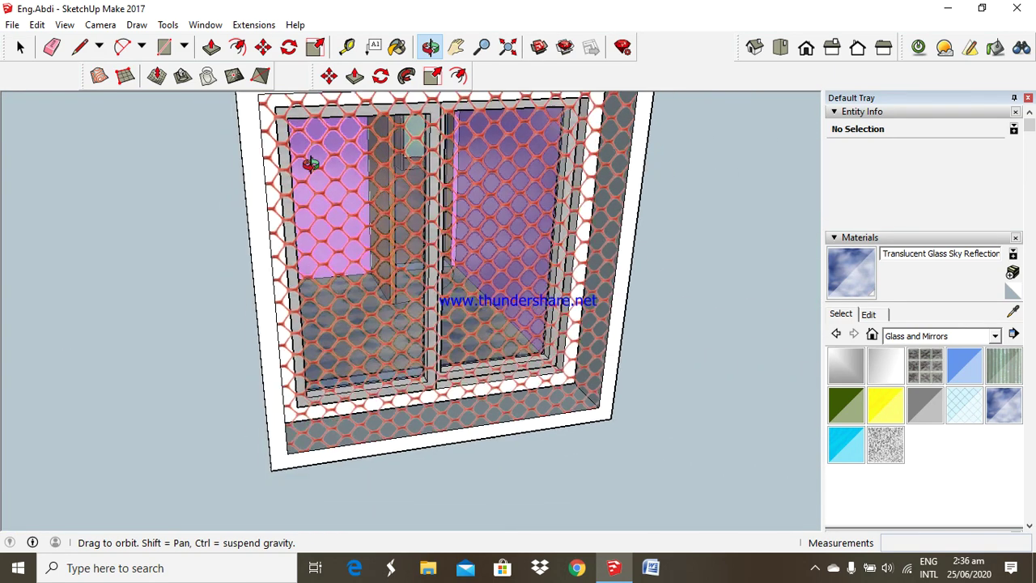
scroll(326, 183, "down", 2)
scroll(186, 212, "down", 4)
left_click_drag(185, 212, 661, 222)
scroll(687, 194, "up", 2)
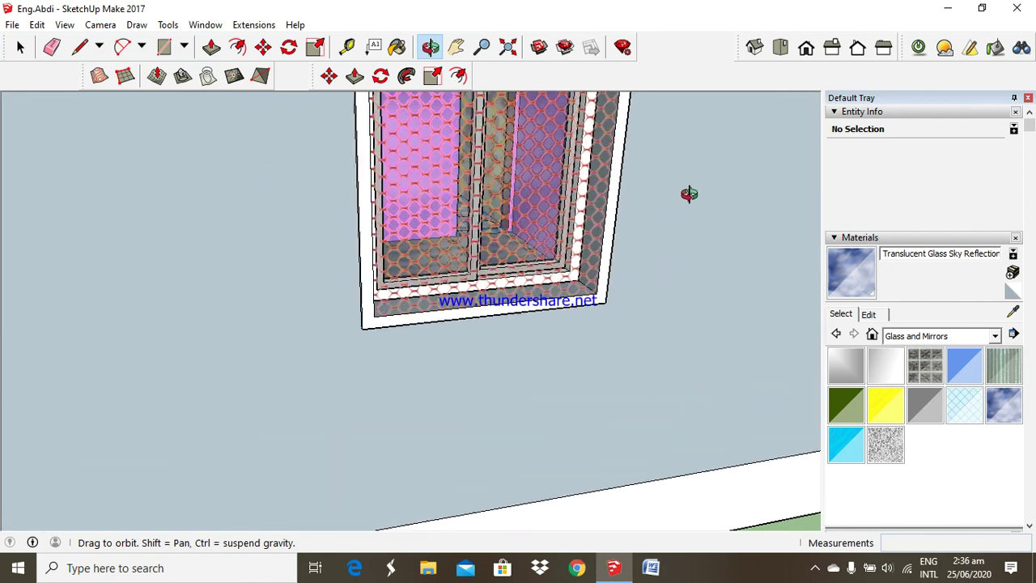
scroll(687, 199, "up", 1)
scroll(687, 197, "down", 2)
scroll(687, 196, "down", 2)
scroll(566, 267, "down", 4)
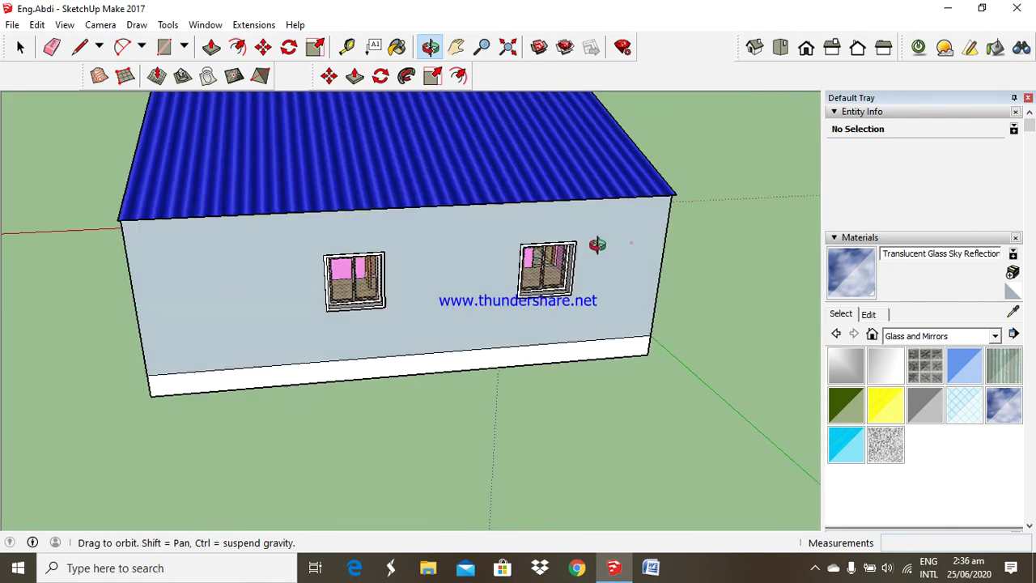
mouse_move(596, 240)
left_mouse_down()
mouse_move(629, 240)
mouse_move(575, 203)
left_mouse_up()
scroll(403, 231, "up", 2)
scroll(402, 231, "up", 2)
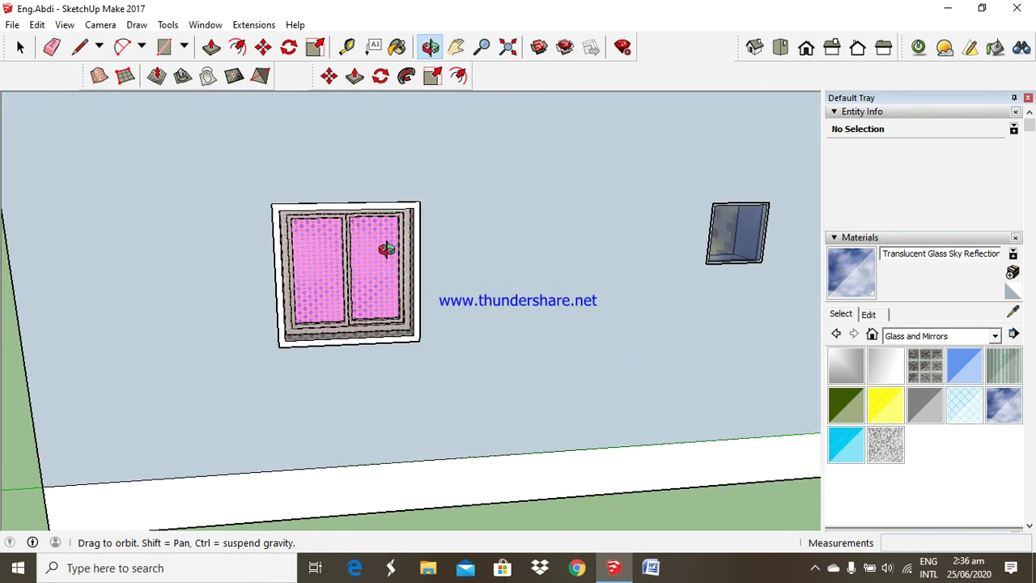
scroll(386, 245, "up", 3)
scroll(369, 203, "down", 1)
scroll(373, 235, "down", 1)
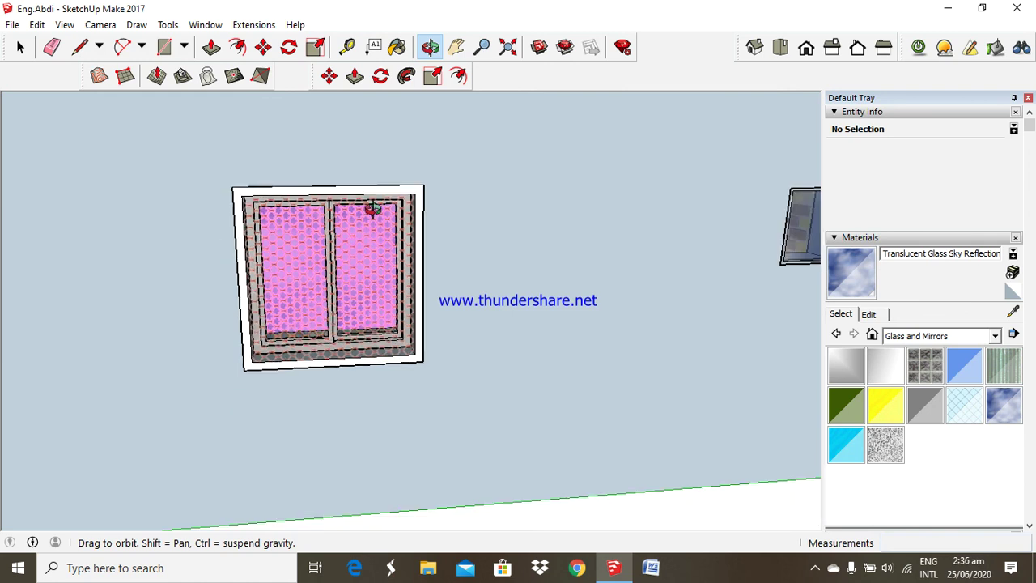
scroll(373, 210, "down", 3)
mouse_move(578, 215)
left_mouse_down()
mouse_move(573, 231)
mouse_move(499, 241)
mouse_move(594, 241)
left_mouse_up()
scroll(594, 240, "up", 2)
scroll(506, 282, "down", 2)
mouse_move(396, 169)
left_mouse_down()
mouse_move(486, 245)
mouse_move(468, 181)
left_mouse_up()
left_click_drag(342, 213, 612, 222)
mouse_move(393, 220)
left_mouse_down()
mouse_move(515, 226)
mouse_move(505, 240)
mouse_move(531, 198)
mouse_move(528, 176)
left_mouse_up()
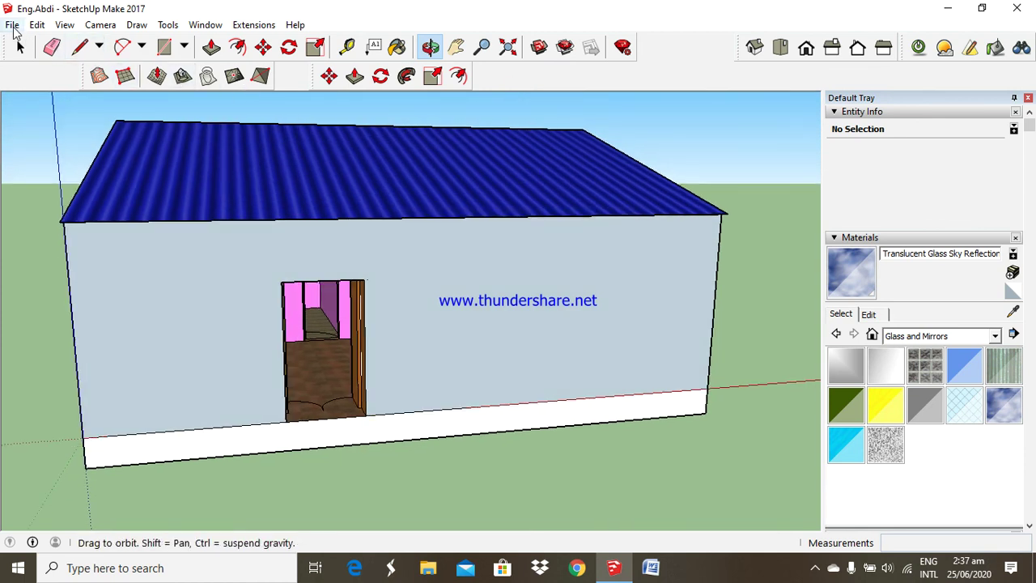
Save the model, orbit to a frontal view, and bring up the screen recorder
left_click(13, 25)
left_click(44, 82)
mouse_move(573, 339)
left_mouse_down()
mouse_move(428, 254)
mouse_move(428, 268)
mouse_move(275, 259)
left_mouse_up()
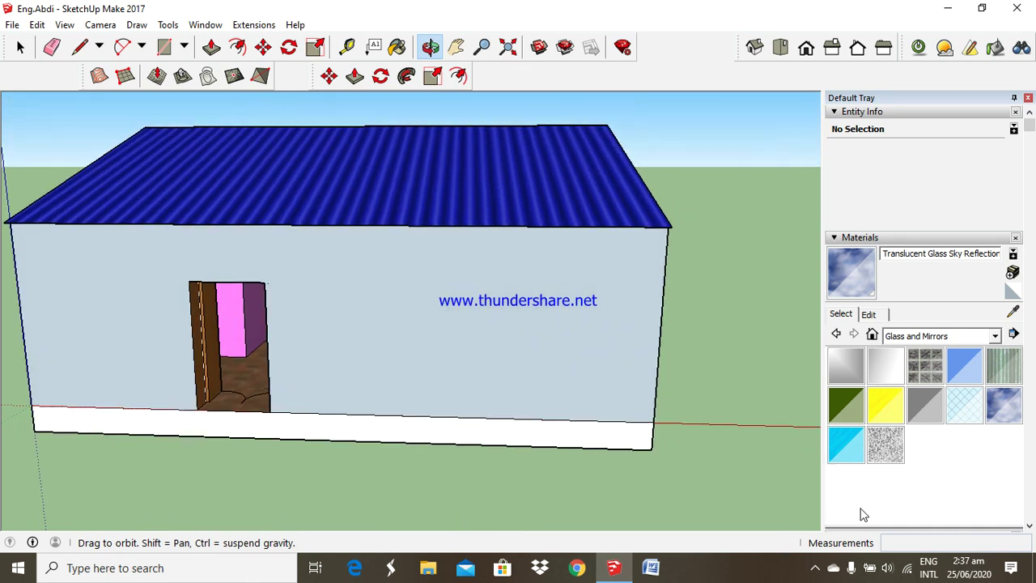
left_click(814, 570)
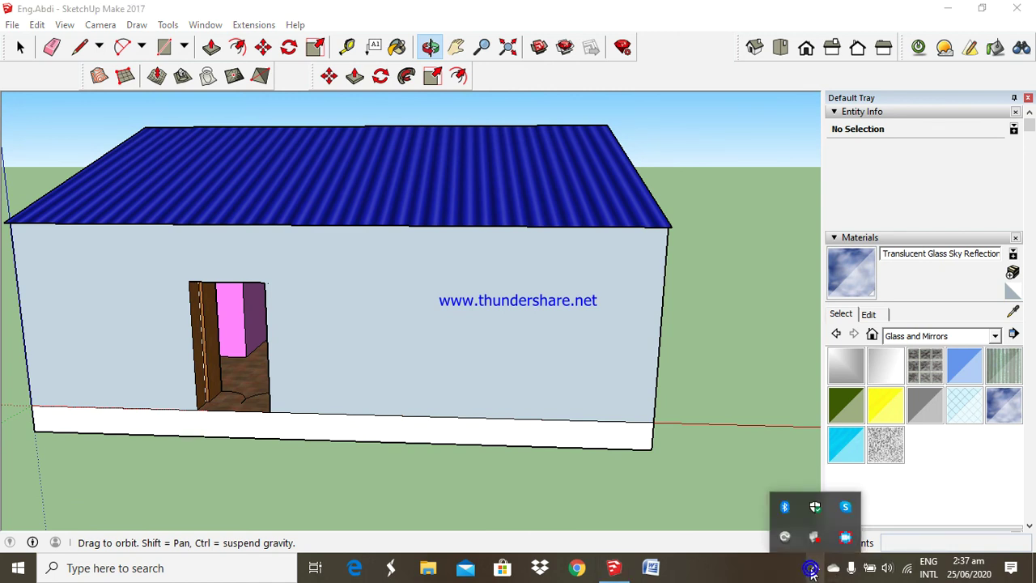
left_click(846, 538)
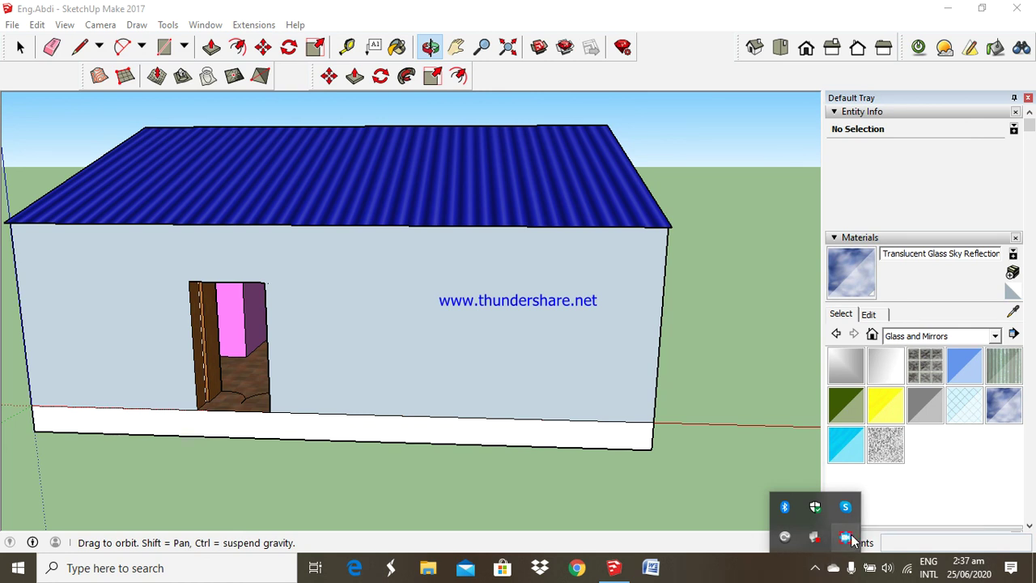